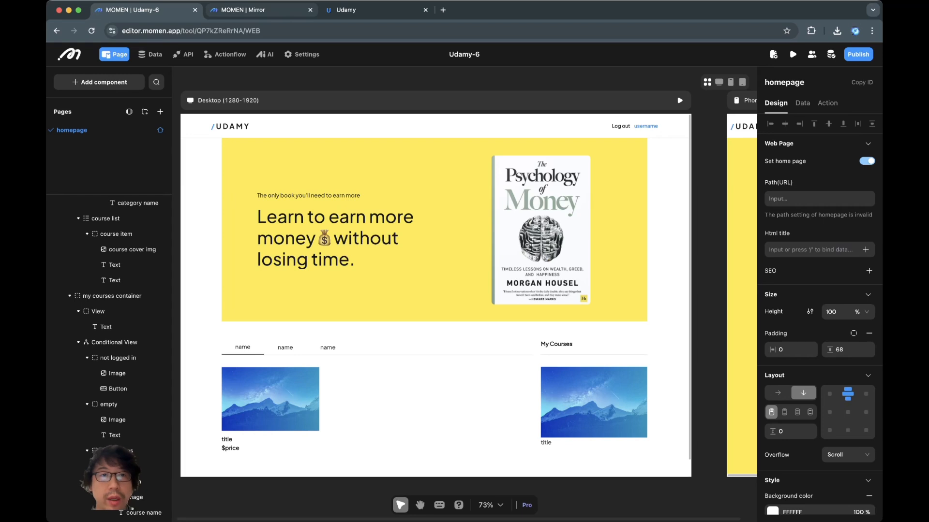
Compare the Mirror preview with the live Udamy site before changing the covers.
click(261, 10)
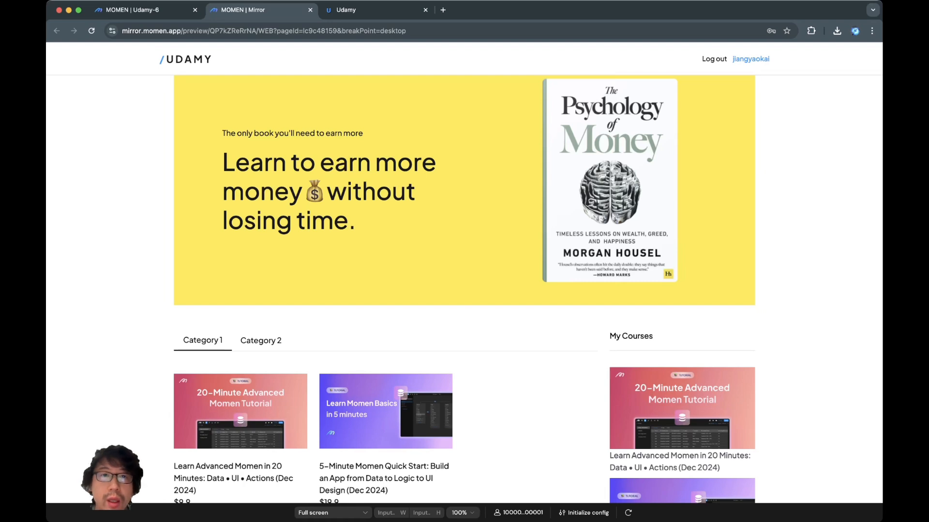
click(362, 10)
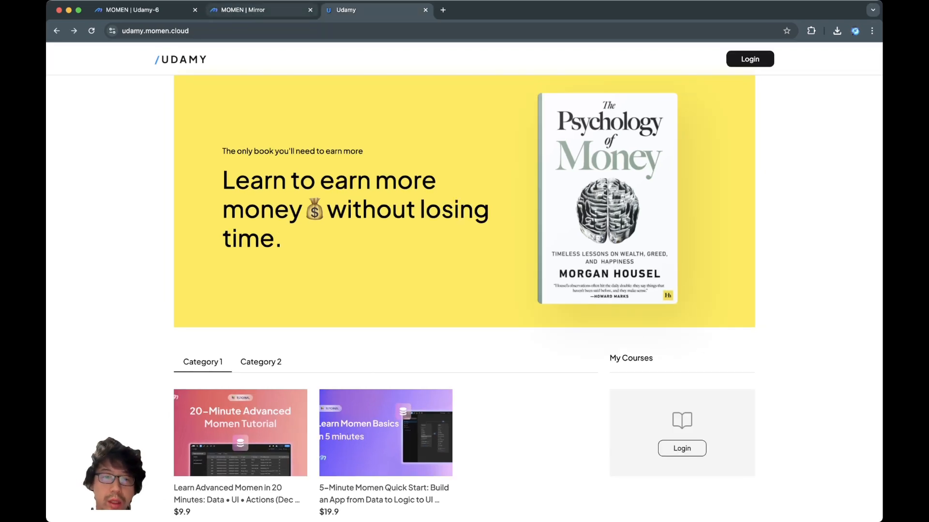
click(261, 9)
click(362, 10)
click(261, 10)
Switch the course cover image mode from Full image to Fill space.
click(127, 9)
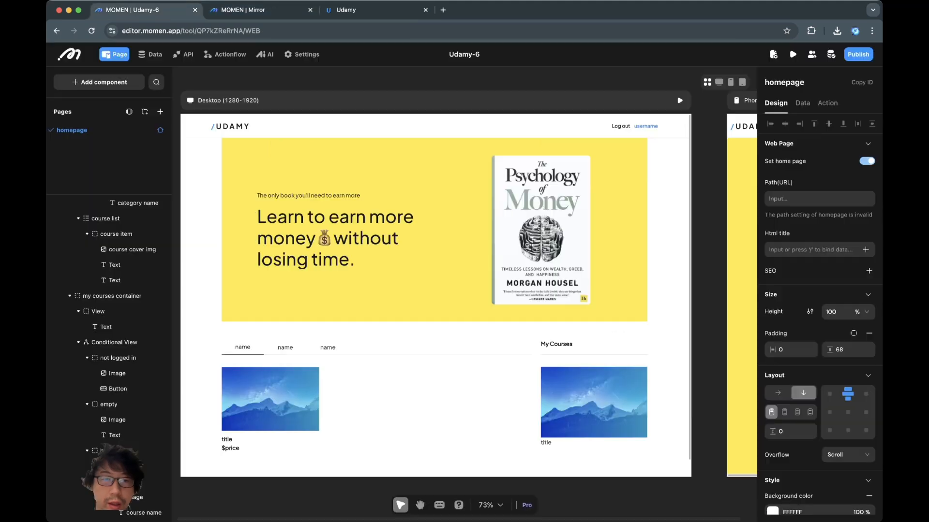
click(270, 399)
click(847, 175)
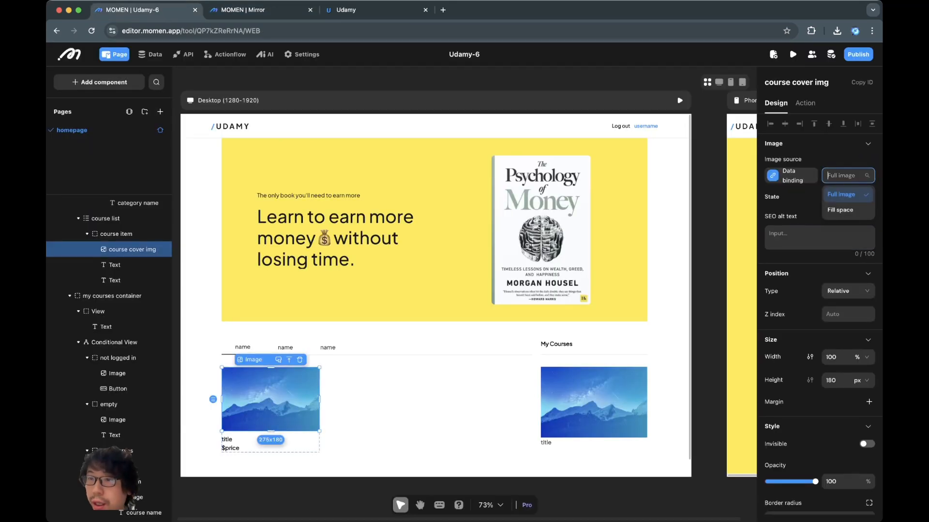
click(842, 210)
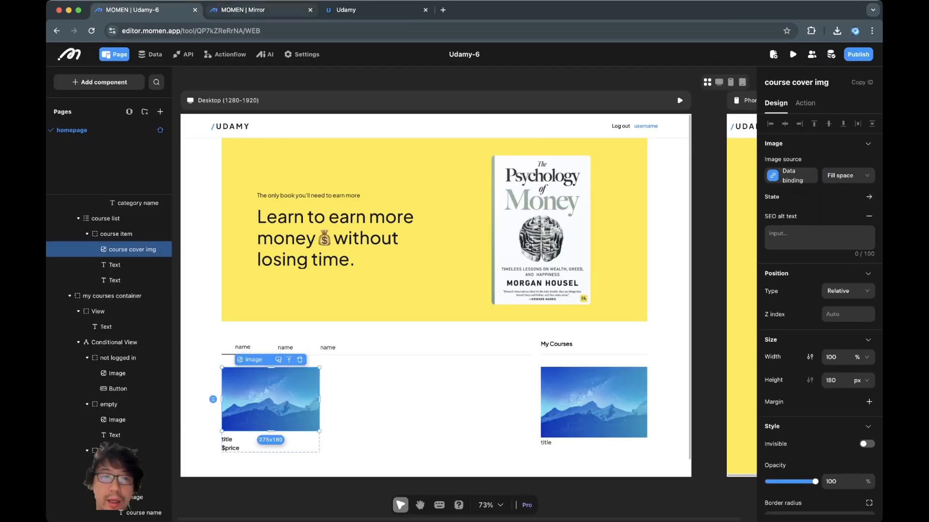
Compare the cropped covers in the Mirror preview against the live site.
click(262, 10)
click(368, 10)
click(261, 10)
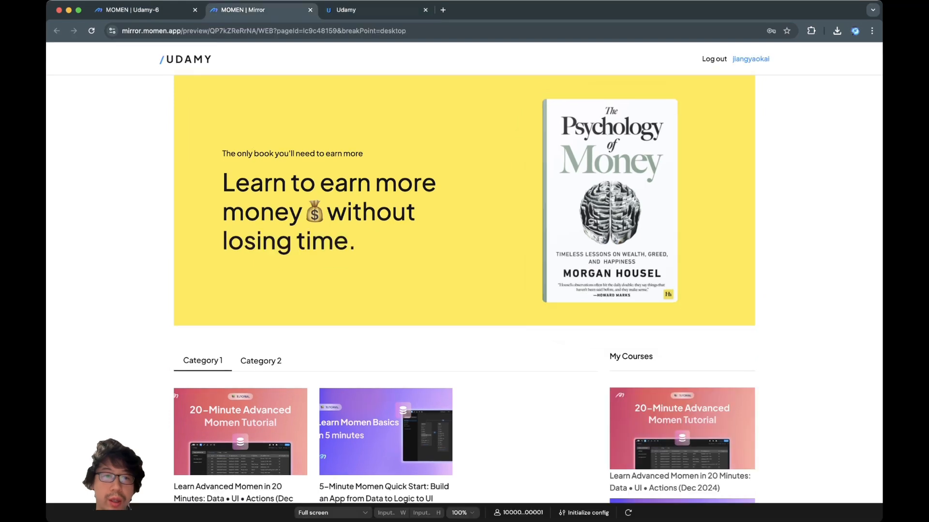
click(368, 10)
click(261, 10)
click(367, 10)
click(261, 10)
click(368, 9)
click(261, 10)
click(368, 10)
click(262, 10)
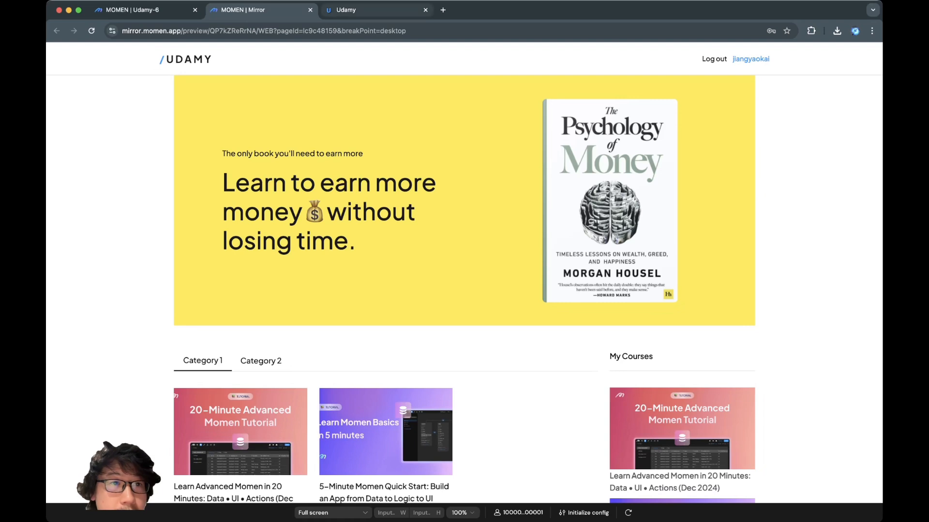
click(367, 9)
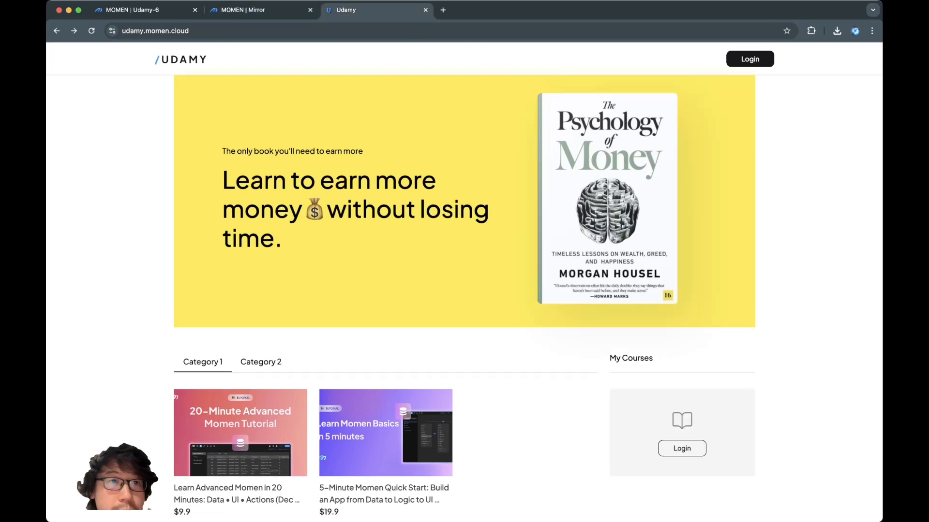
click(270, 10)
click(363, 9)
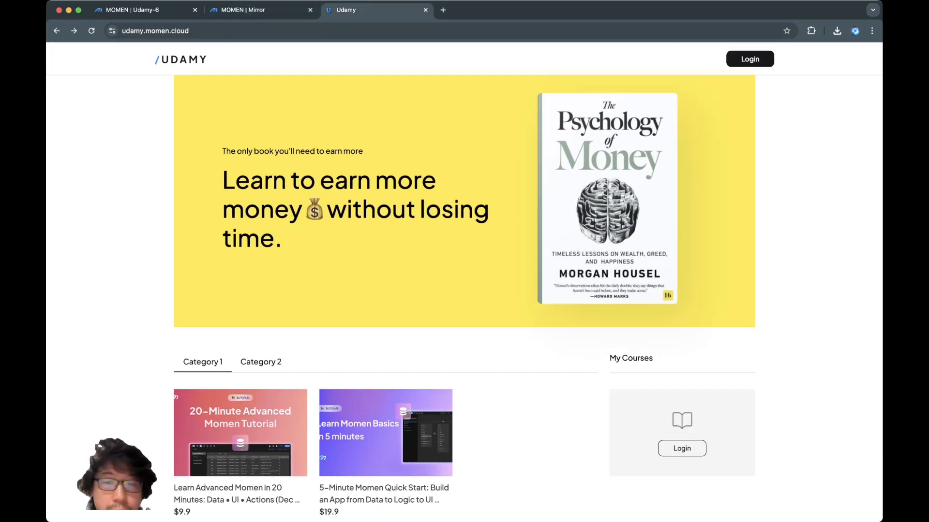
click(270, 10)
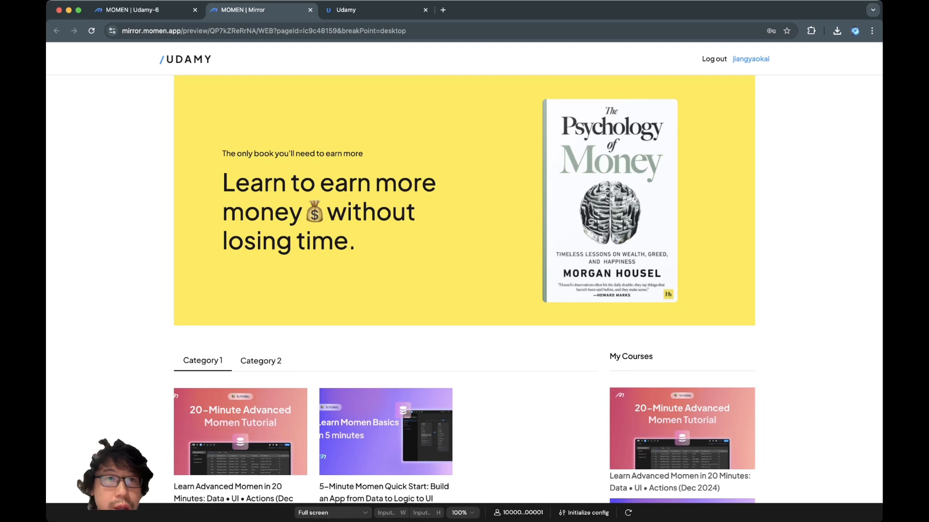
click(368, 10)
click(271, 10)
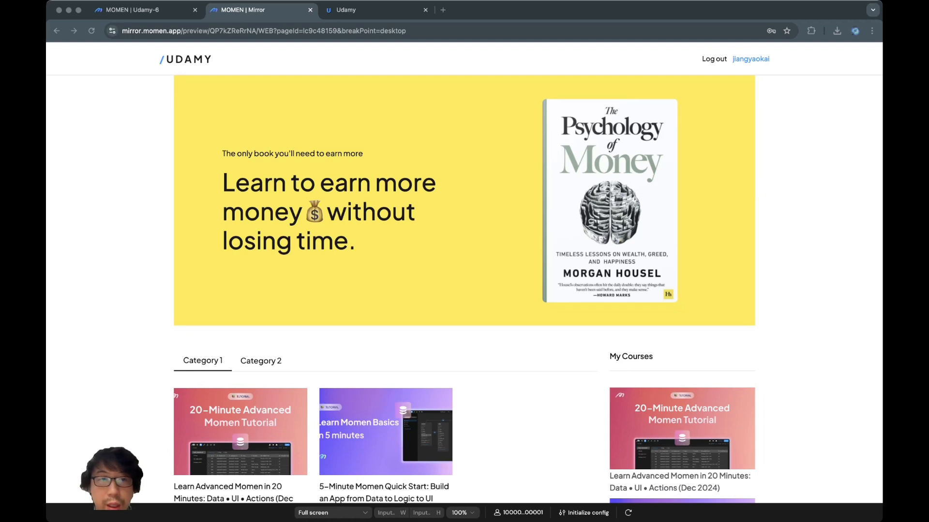
Select the Udamy logo, then open DevTools (Cmd+Option+I) on the Mirror preview.
click(145, 9)
click(230, 126)
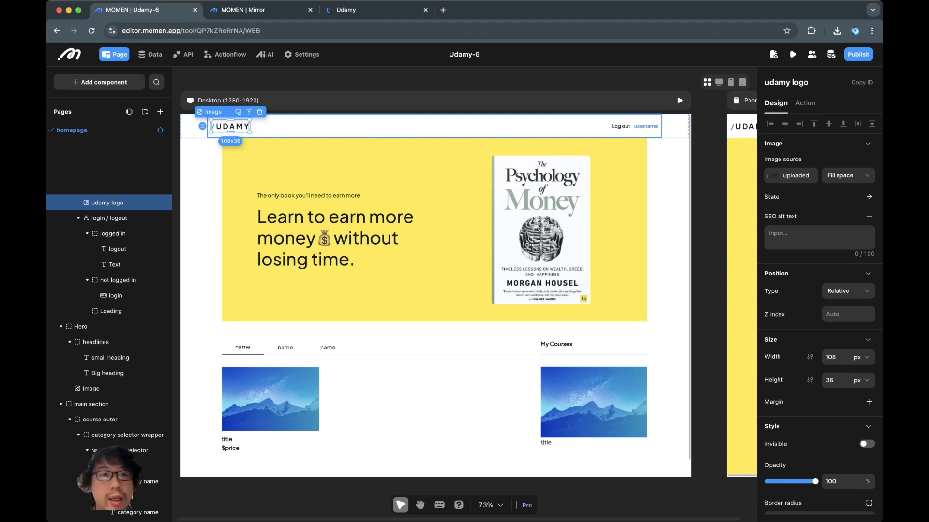
click(251, 9)
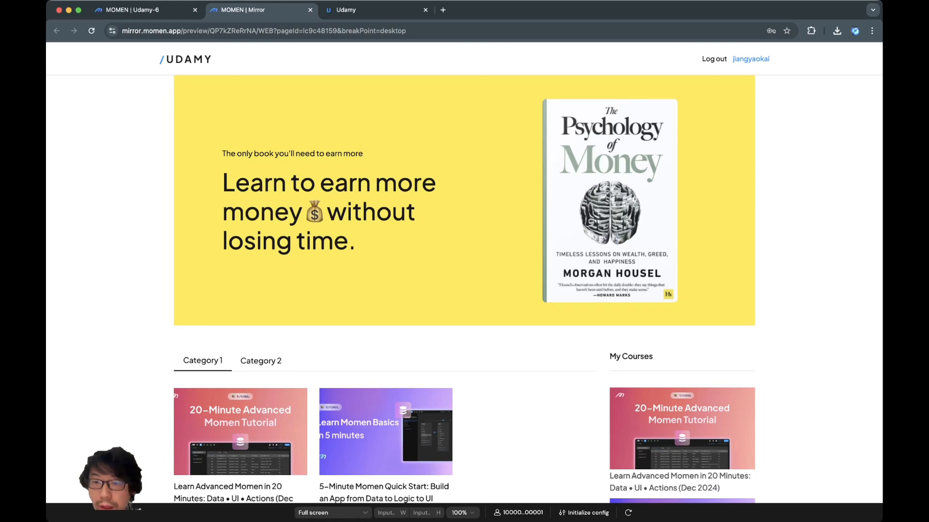
key(super+alt+i)
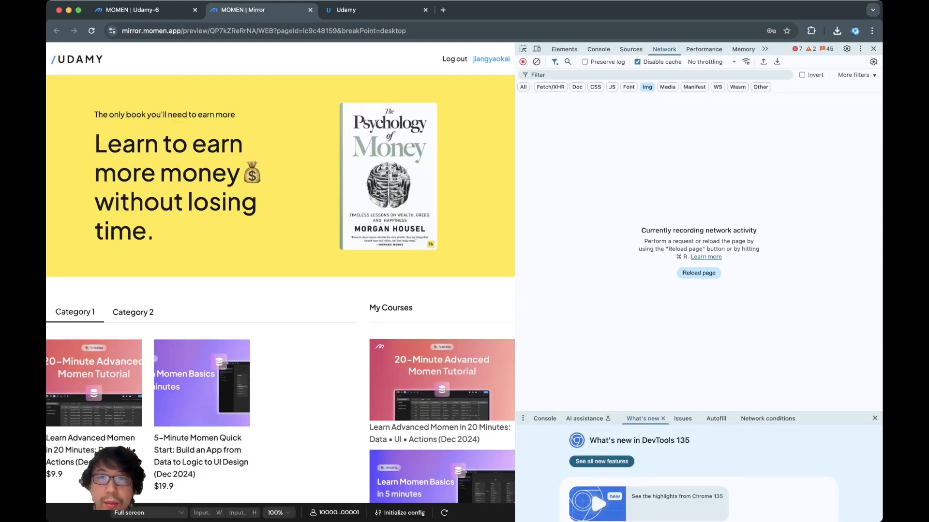
Narrow both the Mirror preview and the live site with DevTools to compare their reflow.
drag(515, 290, 643, 290)
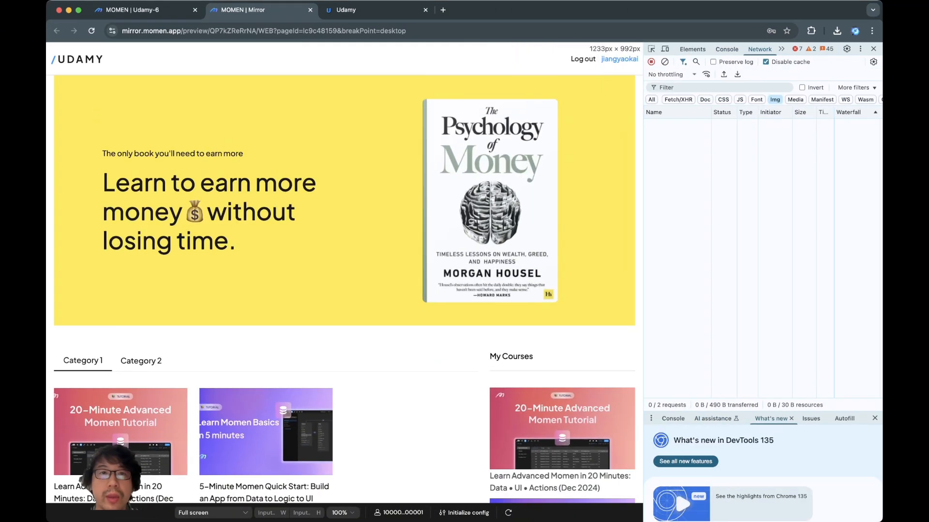
click(873, 49)
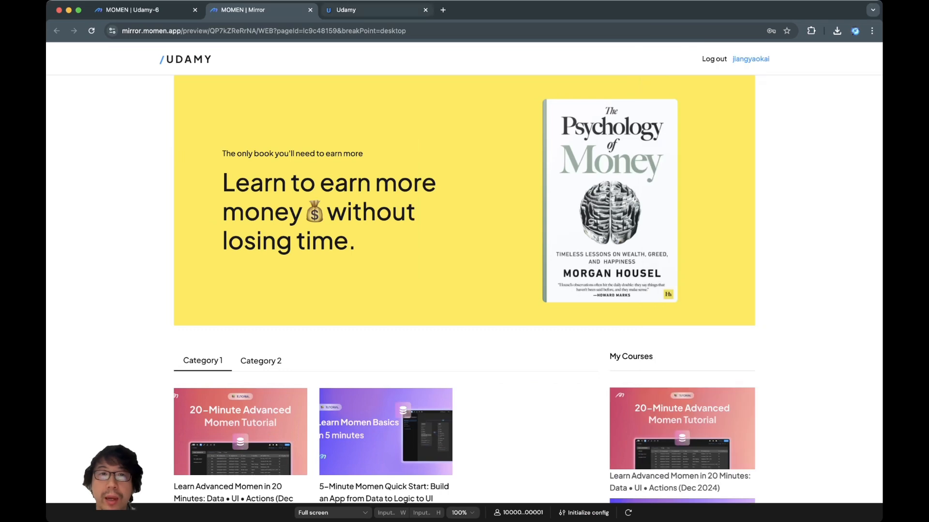
click(370, 10)
key(super+alt+i)
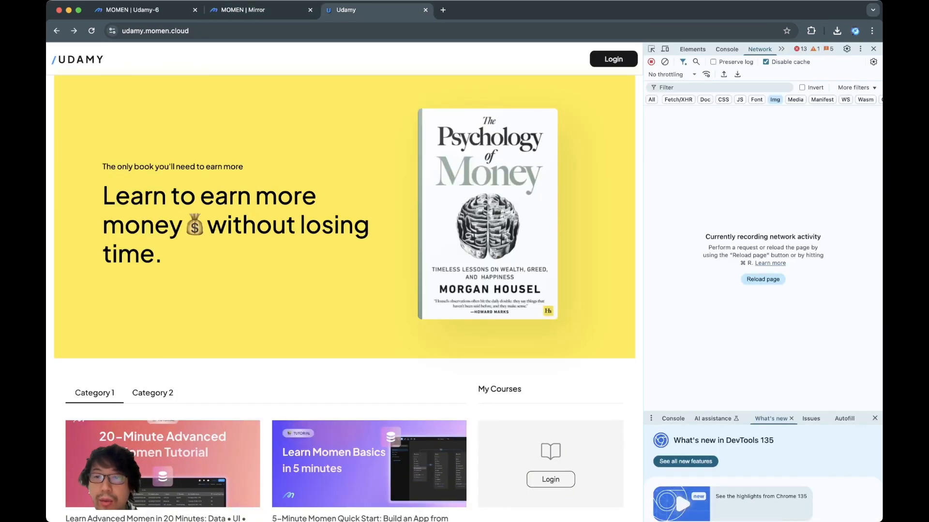
drag(644, 290, 564, 290)
key(super+alt+i)
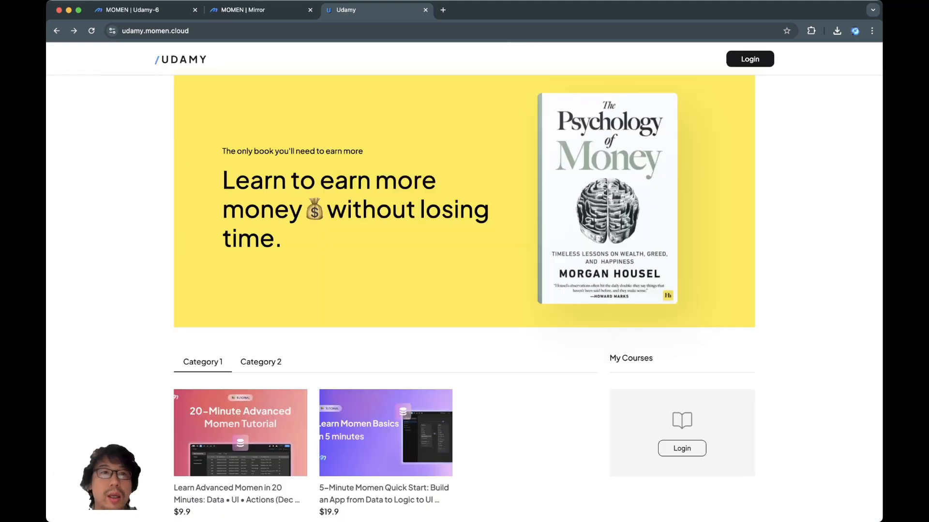
Back in the Momen editor, select the homepage's Top bar container.
click(261, 10)
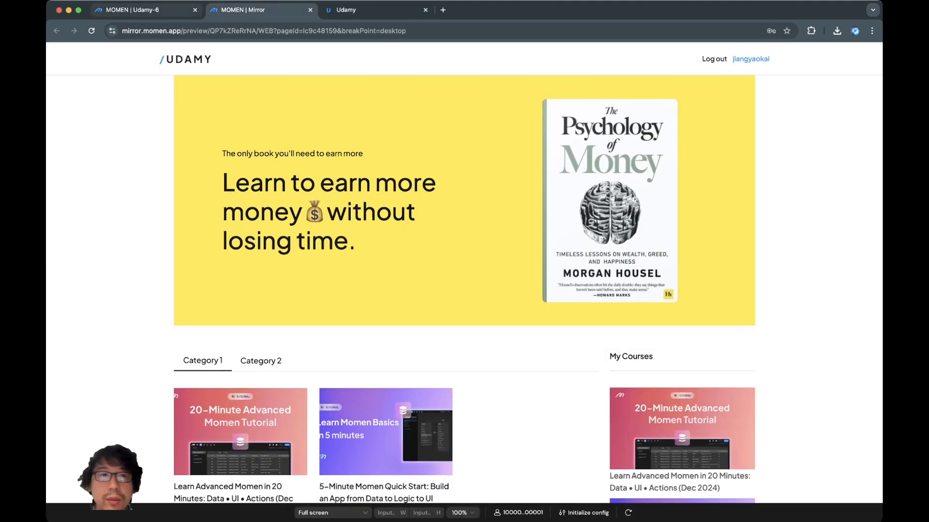
click(140, 10)
click(339, 82)
click(339, 126)
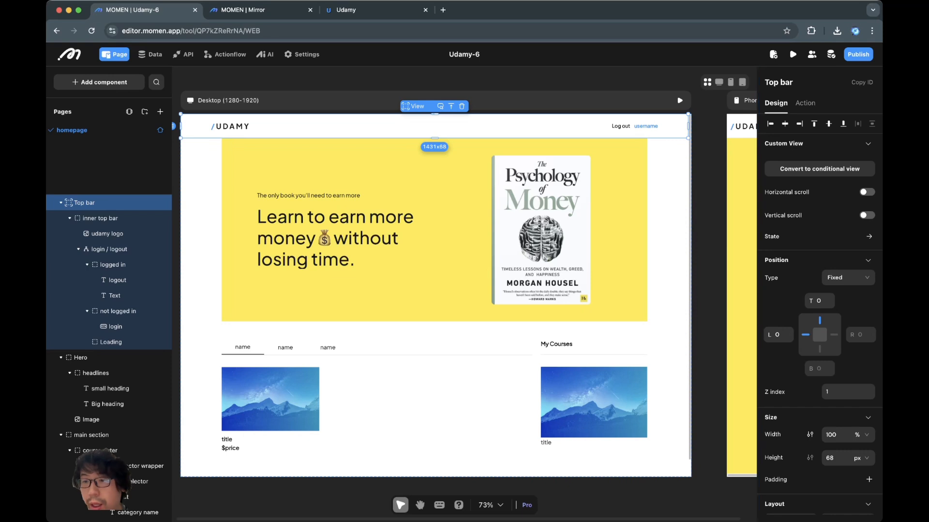
Give the Top bar a left padding of 10.
click(869, 479)
text(10)
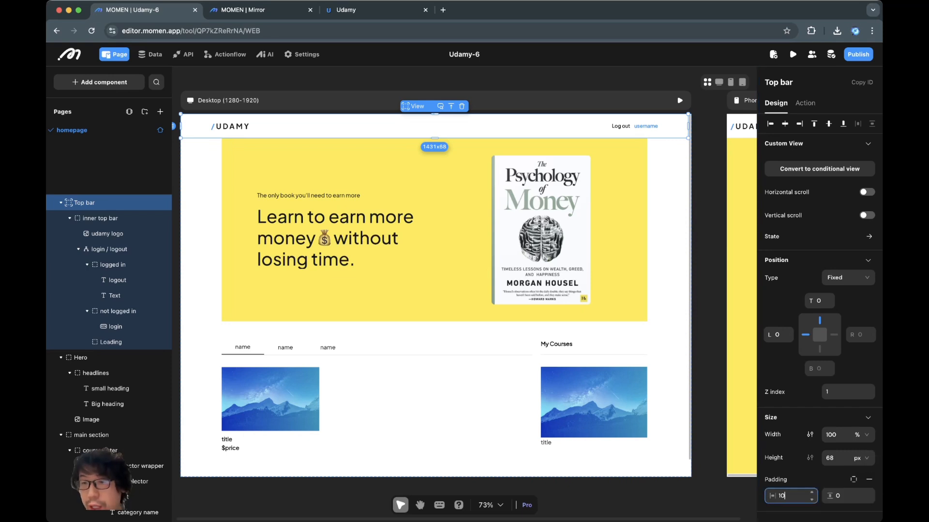
key(Return)
Set the inner top bar's left padding to 0.
click(230, 126)
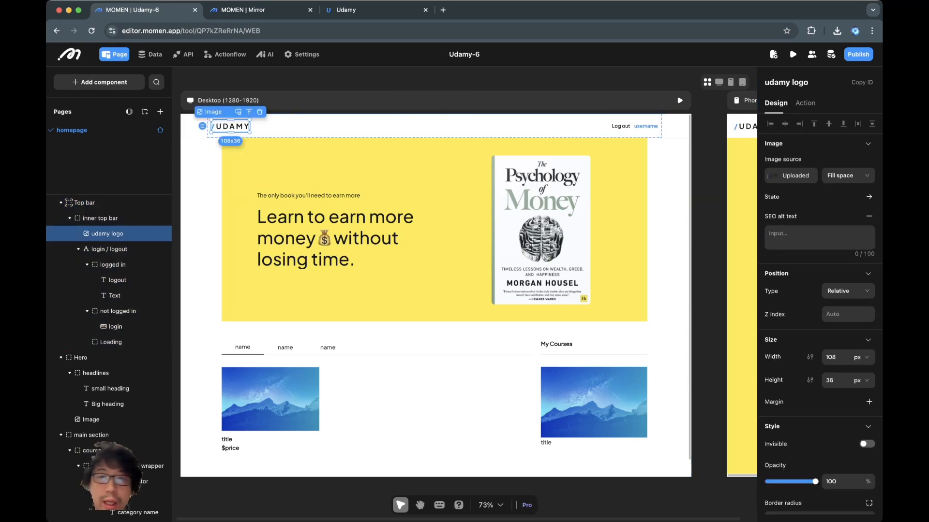
click(329, 127)
double_click(782, 448)
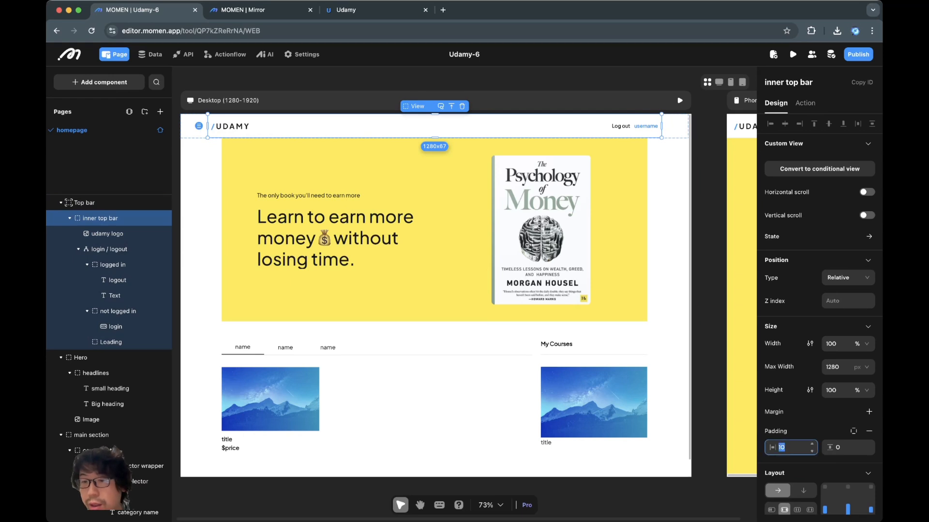
text(0)
key(Return)
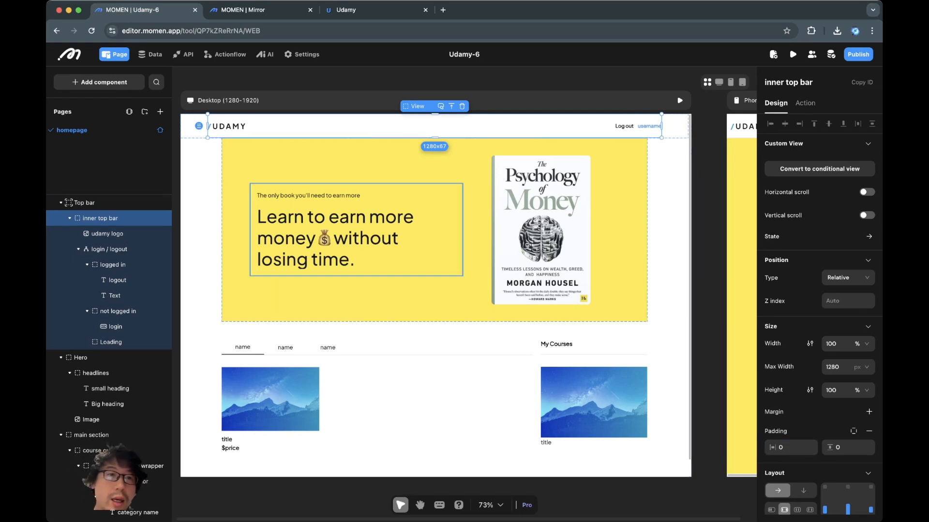
click(670, 252)
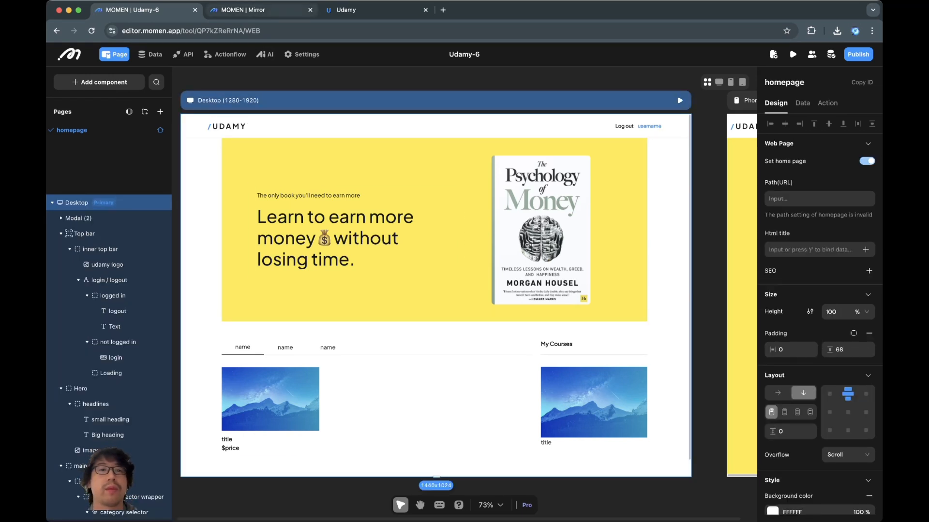
Compare the updated header in the Mirror preview against the live site.
click(262, 10)
click(353, 10)
click(286, 10)
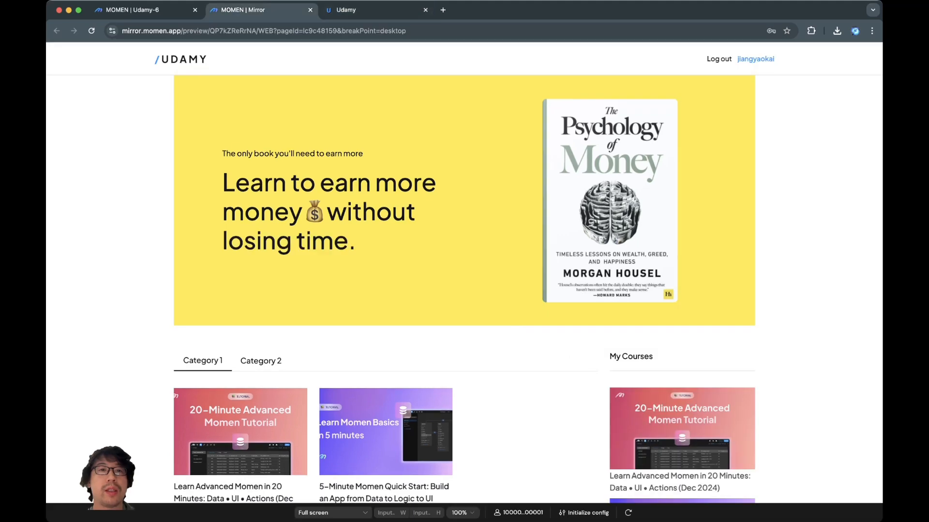
click(353, 11)
click(285, 11)
click(353, 10)
click(285, 10)
click(353, 10)
click(286, 10)
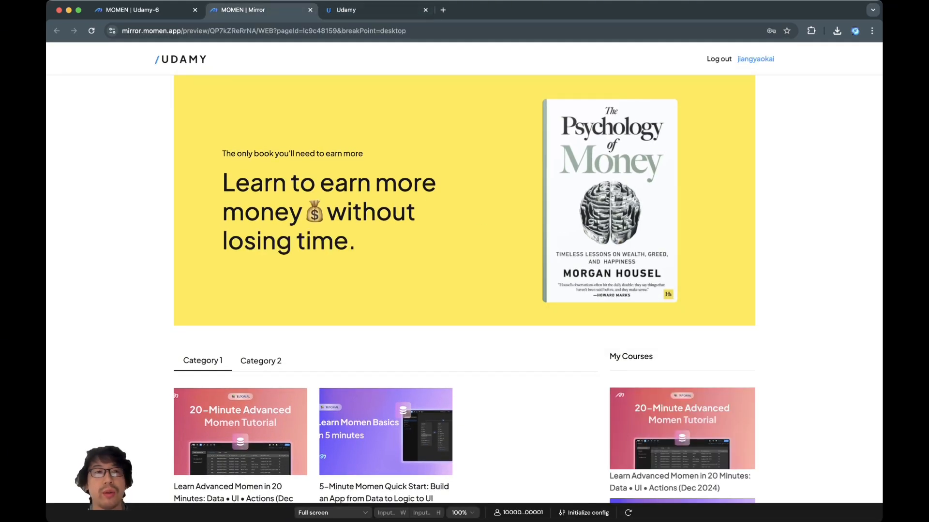
click(155, 10)
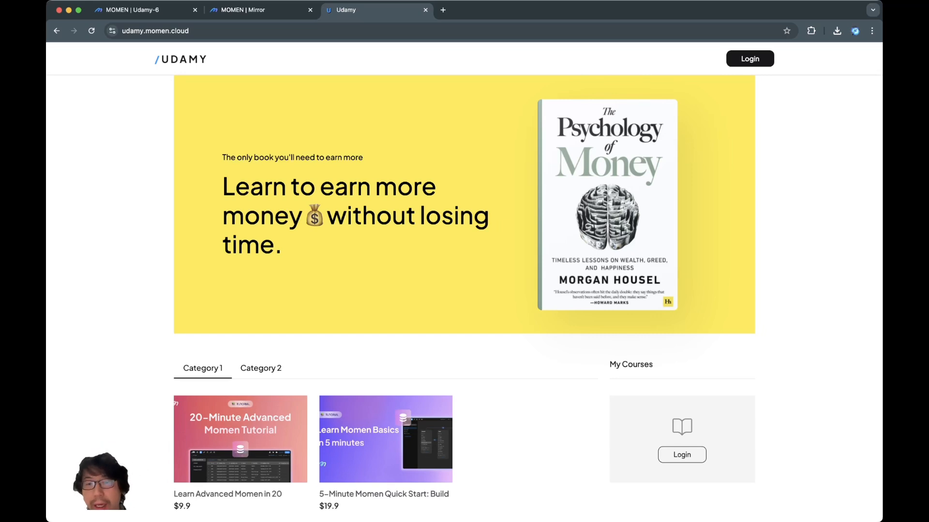
Open the "Is AI Coding the End of No-Code?" course card on the live site.
scroll(464, 290, down, 1)
scroll(464, 291, up, 1)
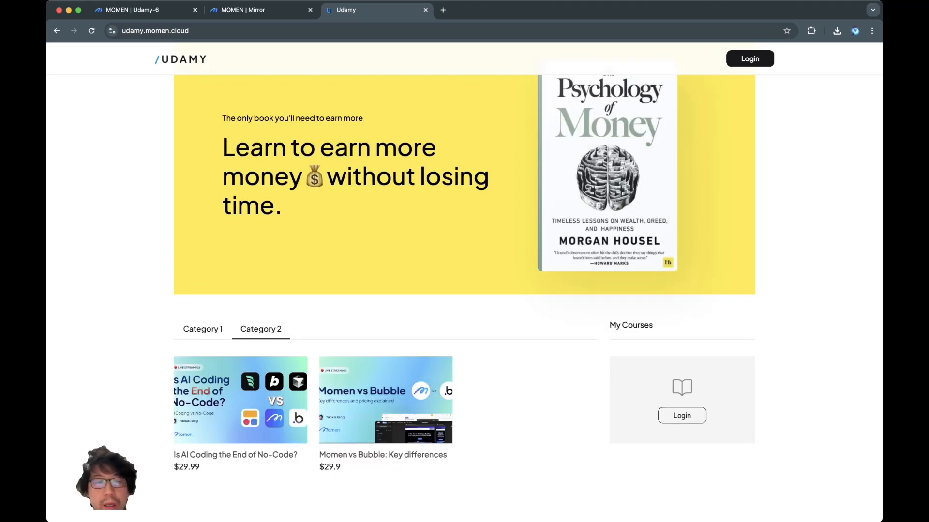
click(240, 401)
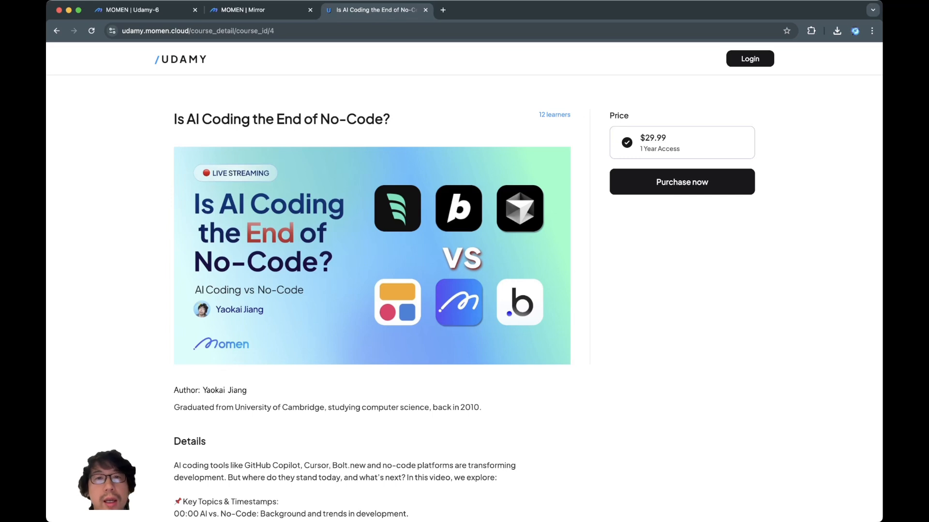
Scroll the live course page, then open DevTools showing iPad Pro emulation.
scroll(464, 304, down, 1)
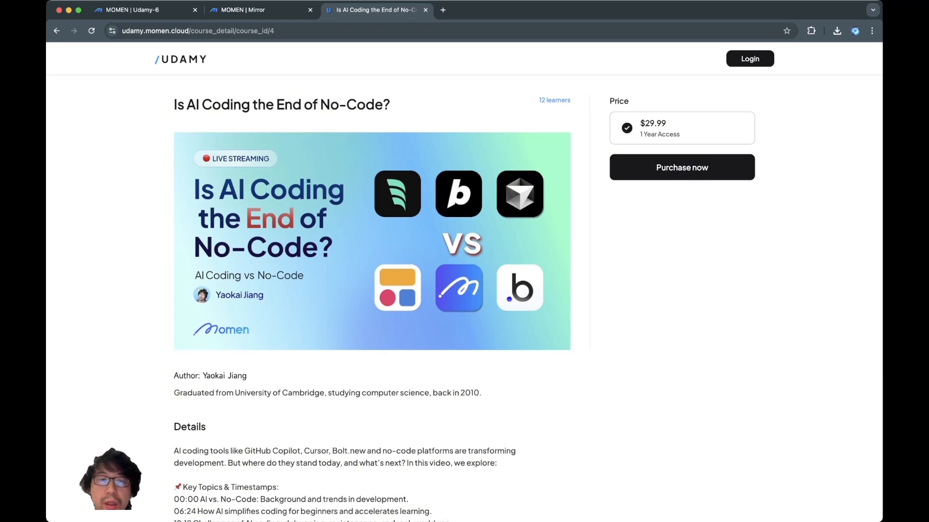
scroll(464, 290, down, 2)
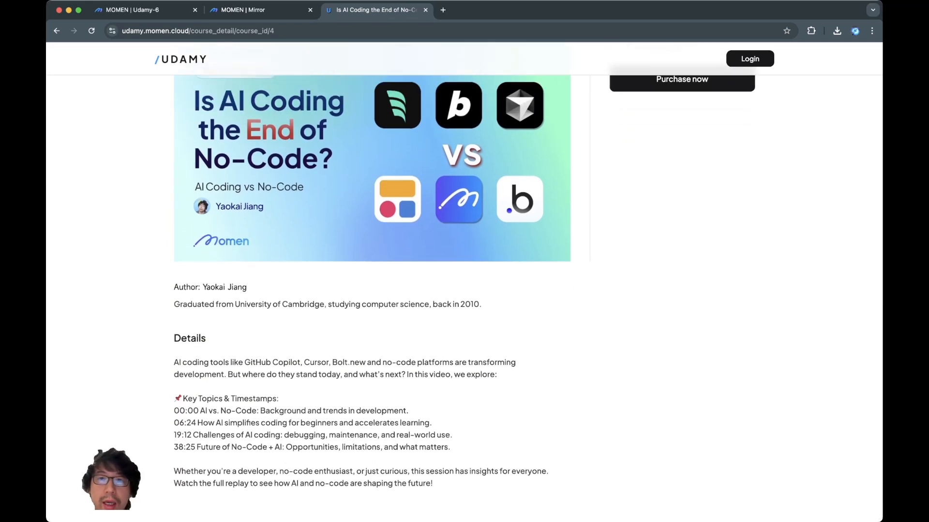
scroll(464, 290, up, 2)
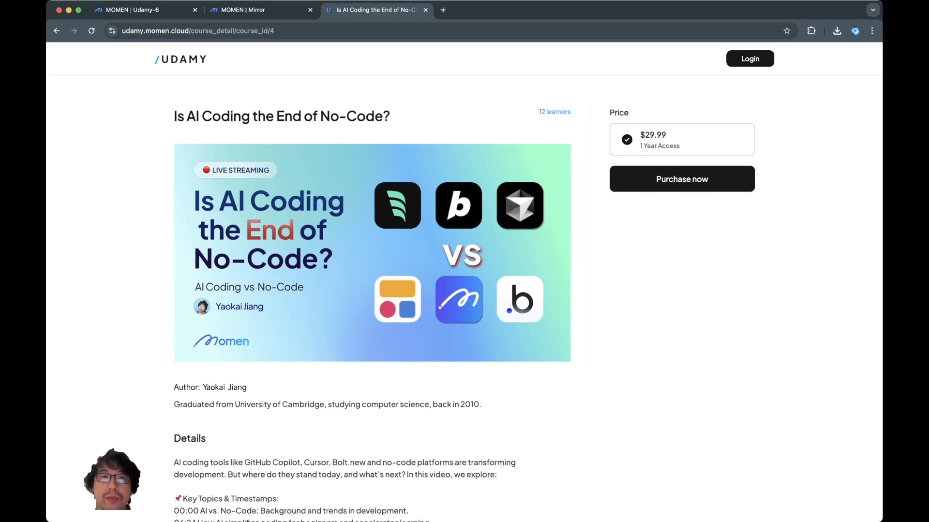
key(super+alt+i)
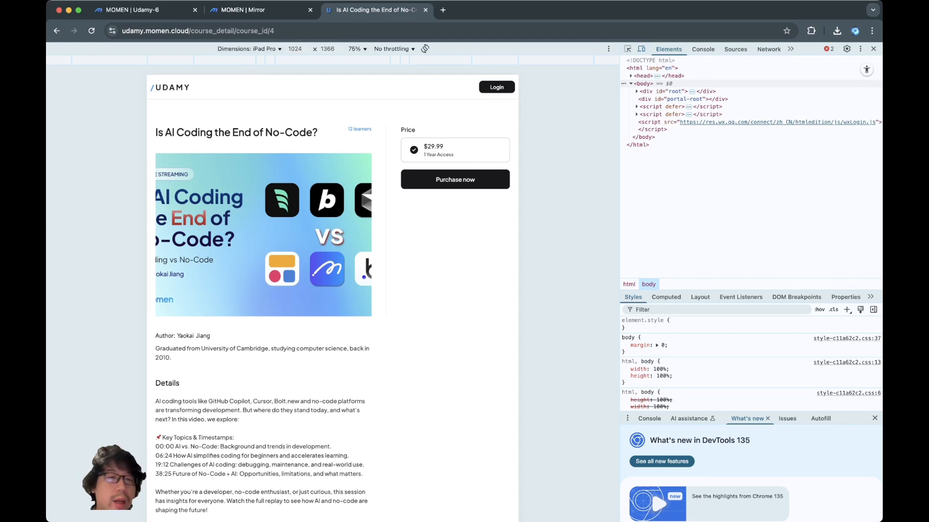
Scroll the course page at iPhone 14 Pro Max size, then return to iPad Pro at 75% zoom.
click(249, 110)
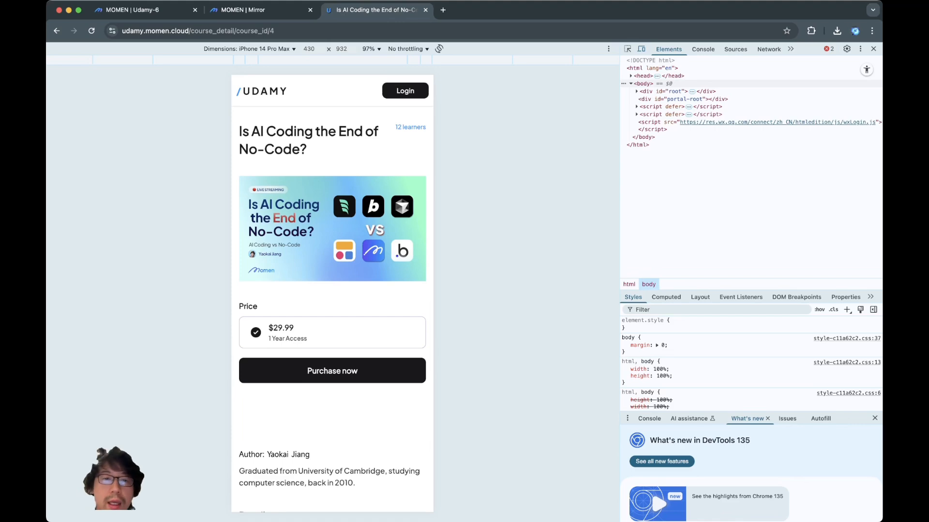
scroll(332, 290, down, 7)
scroll(333, 290, up, 6)
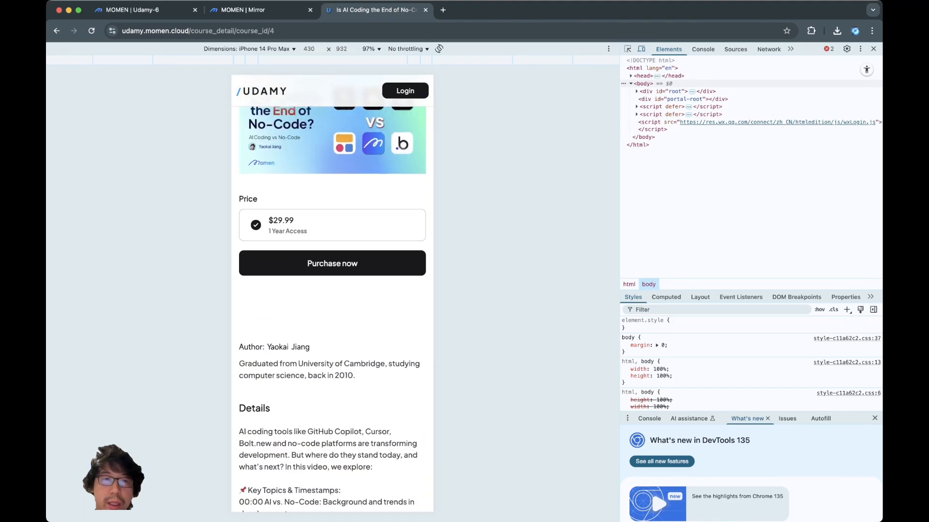
scroll(332, 290, down, 5)
scroll(332, 290, up, 6)
scroll(332, 290, down, 4)
scroll(333, 290, up, 4)
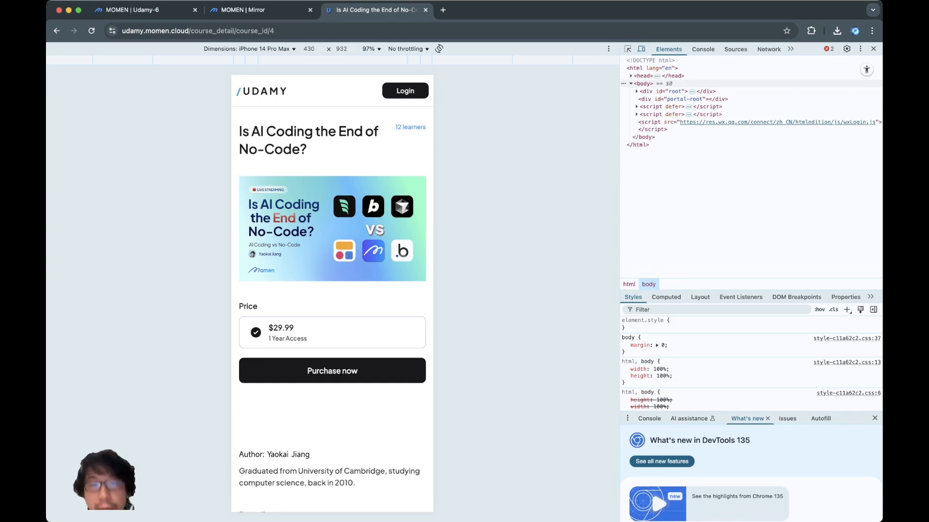
scroll(332, 290, down, 5)
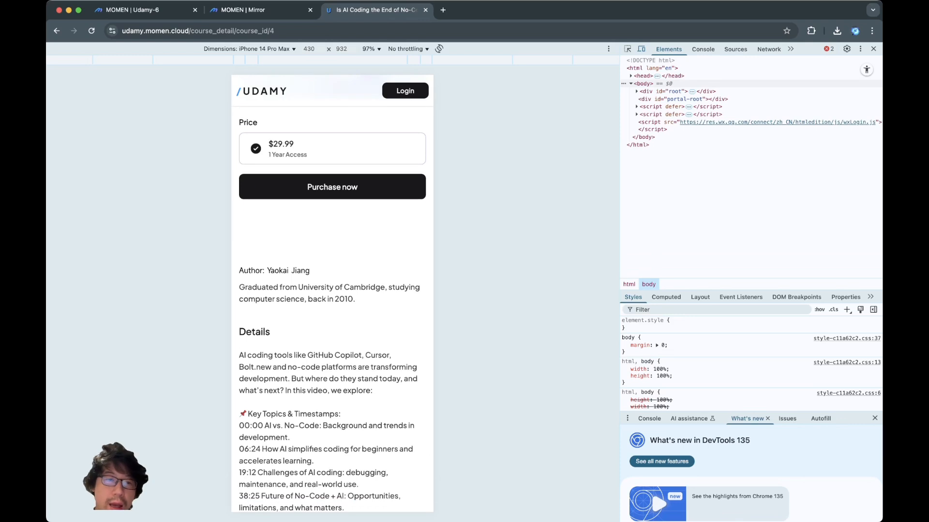
scroll(333, 300, down, 3)
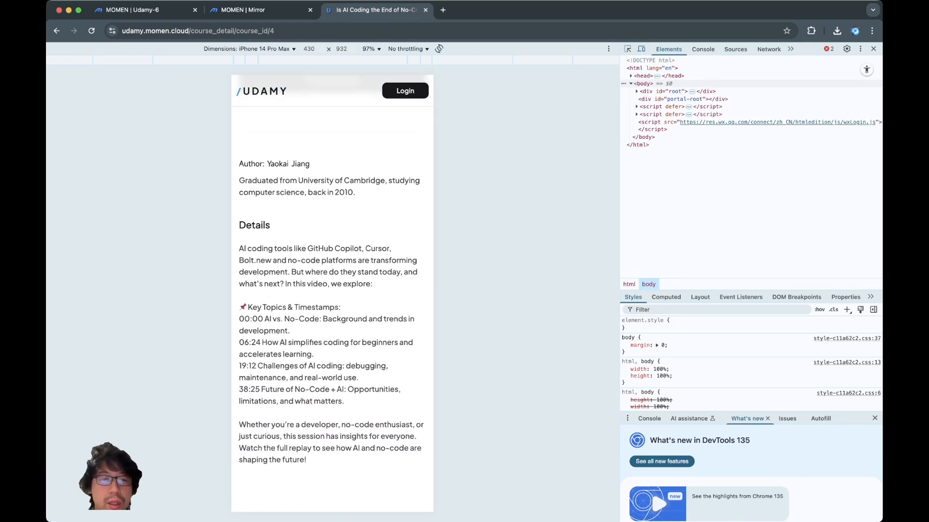
scroll(333, 290, up, 8)
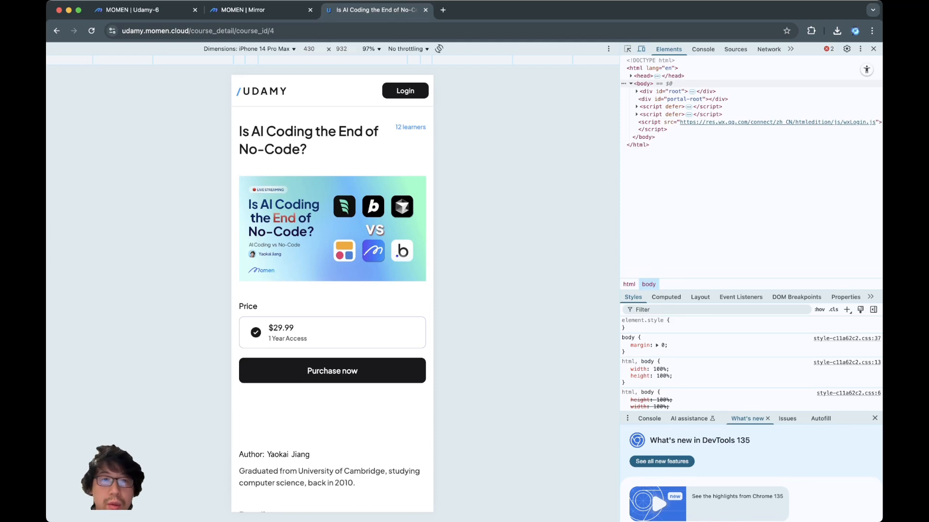
click(233, 178)
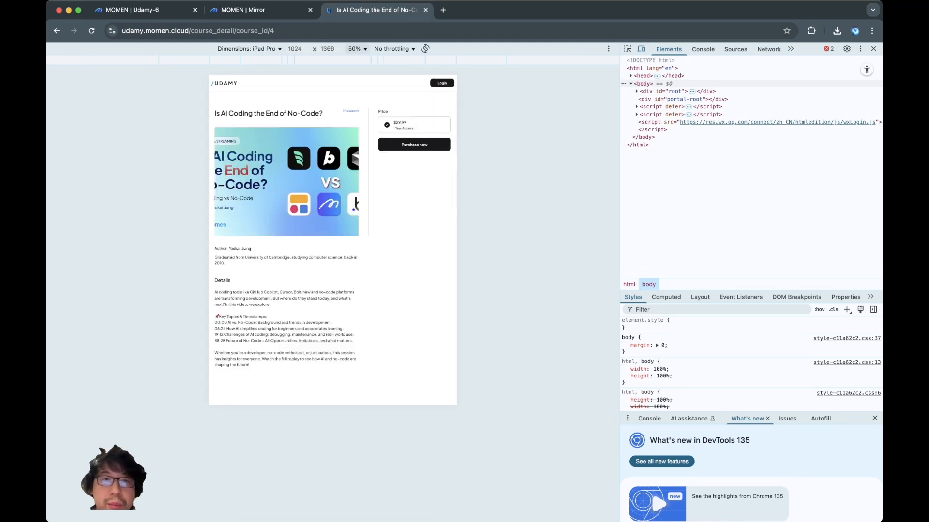
click(359, 88)
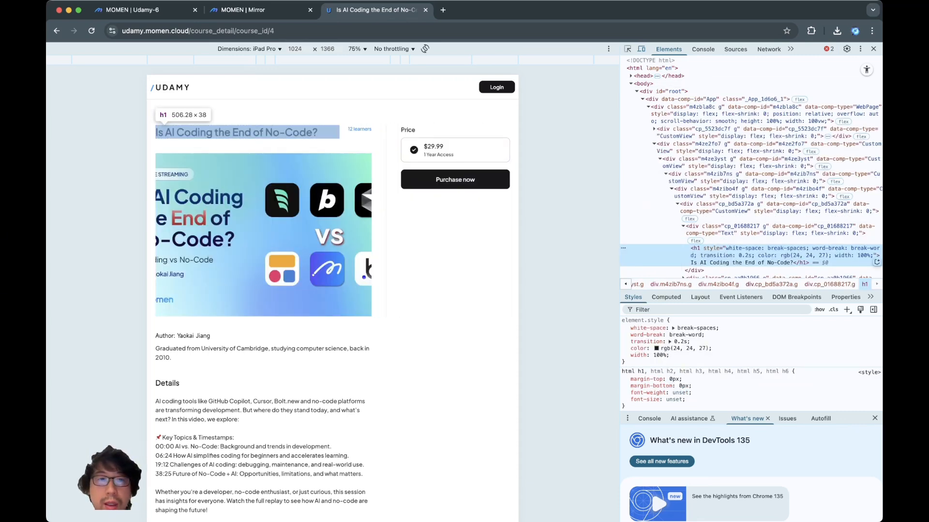
Inspect the div.m4zib7ns container and its children at iPhone 14 Pro Max size.
click(747, 178)
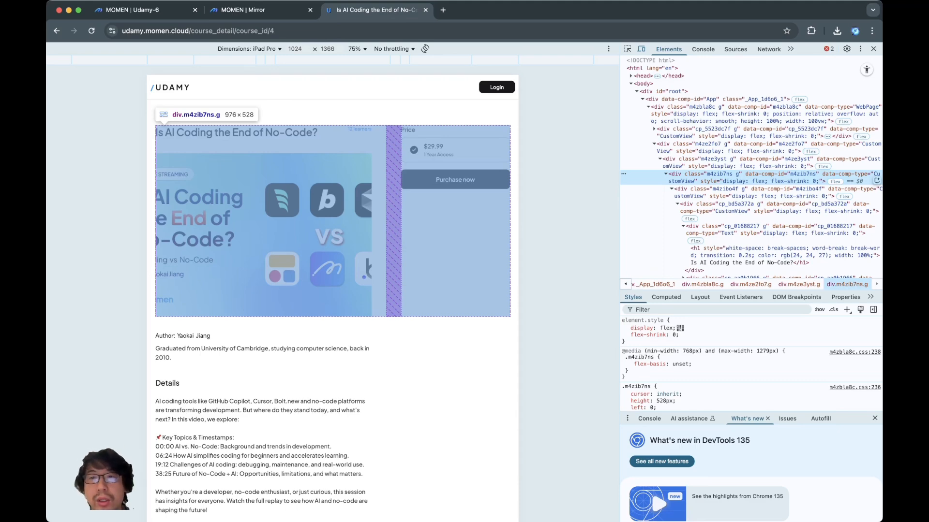
click(666, 174)
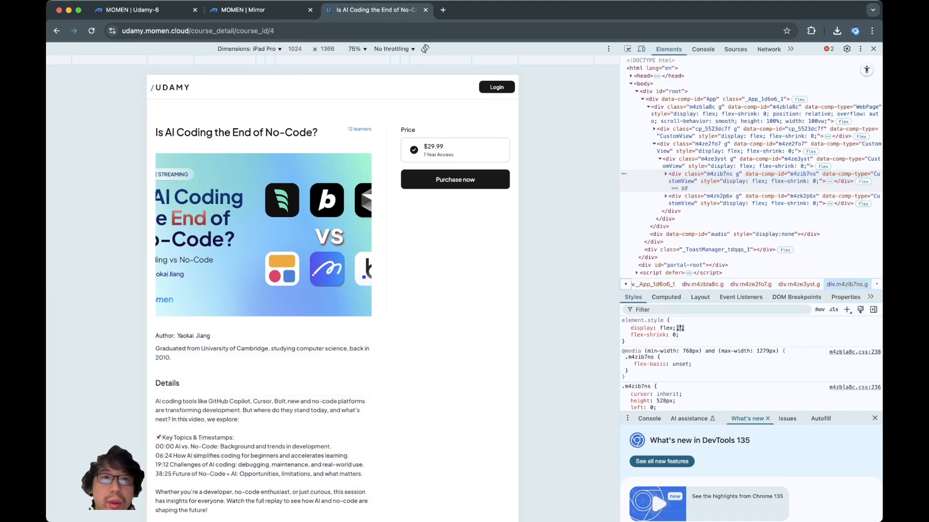
click(251, 109)
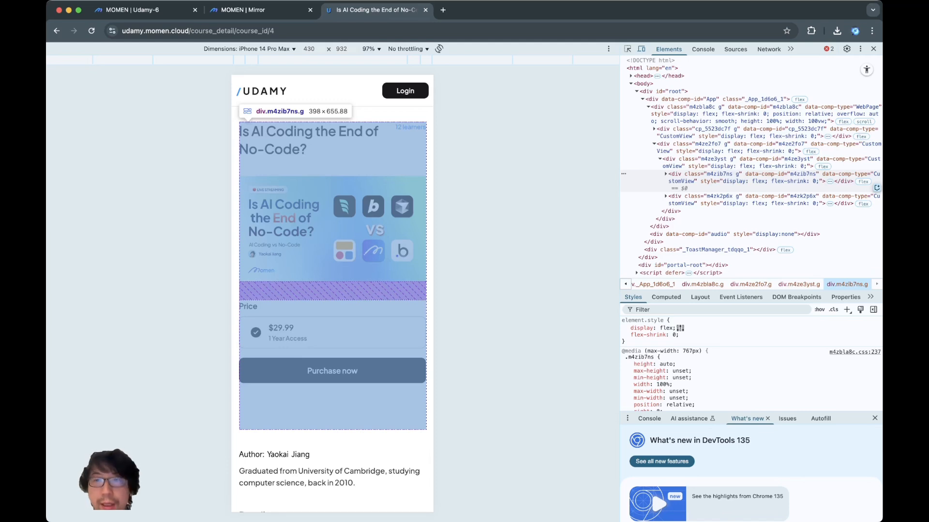
click(665, 174)
click(666, 174)
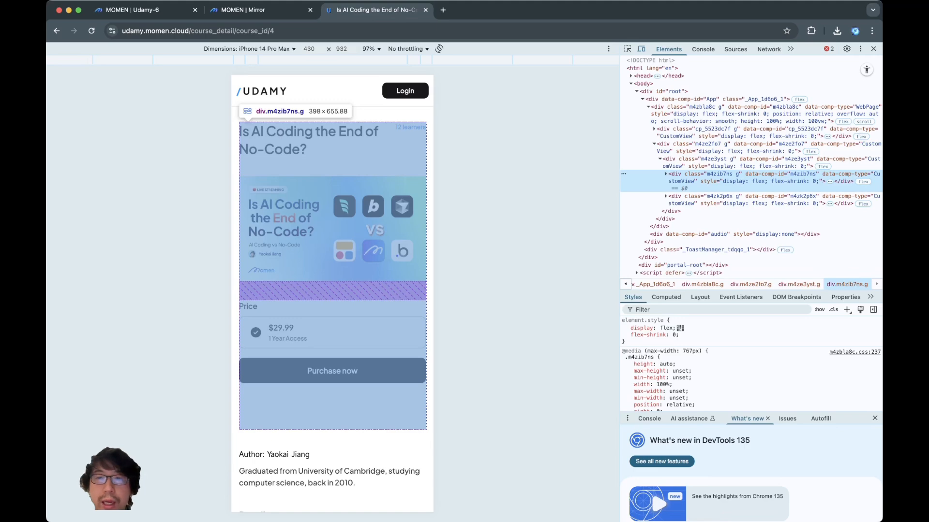
Inspect the sibling div.m4zk2p6x container, then go back to the Udamy-6 Momen tab.
click(701, 200)
scroll(701, 200, down, 1)
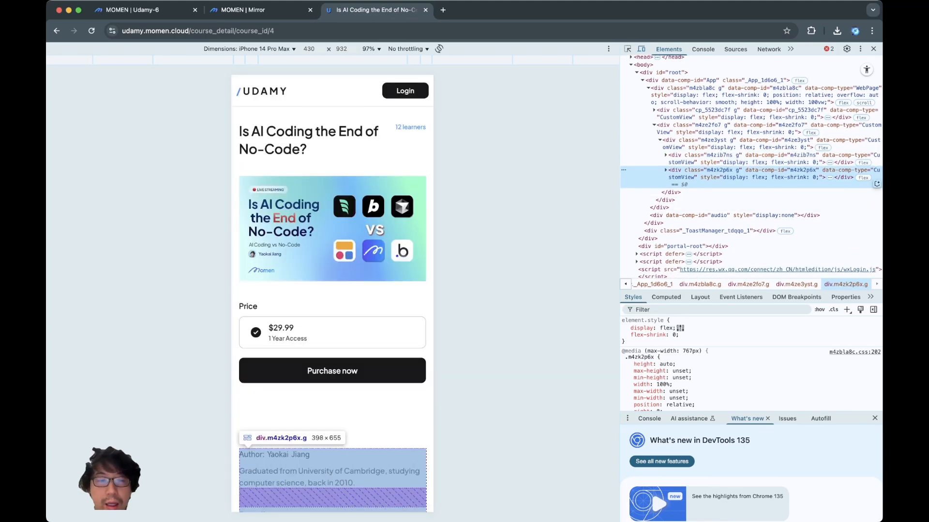
scroll(332, 310, down, 6)
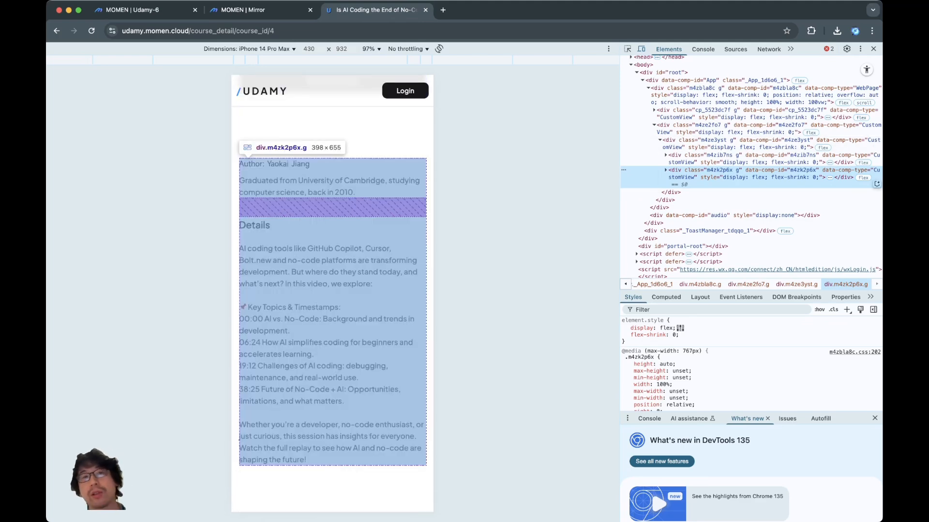
scroll(333, 294, up, 6)
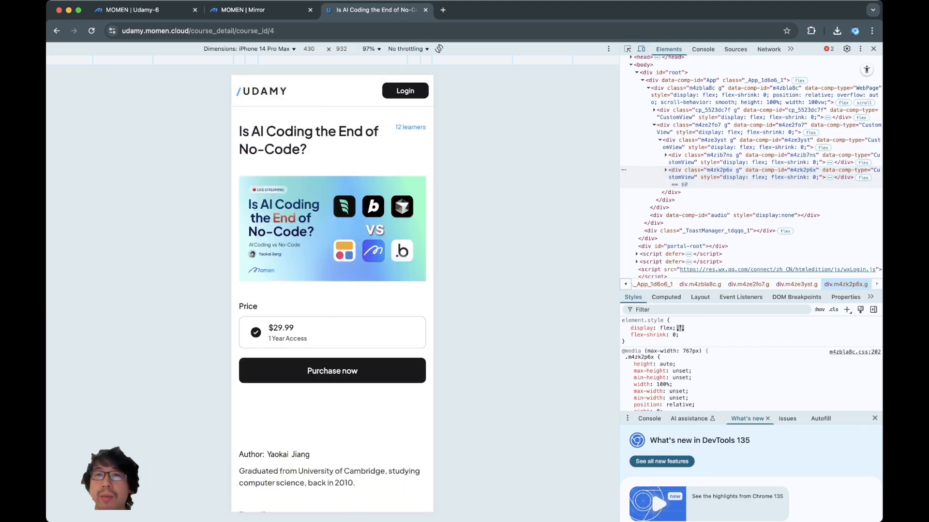
click(128, 9)
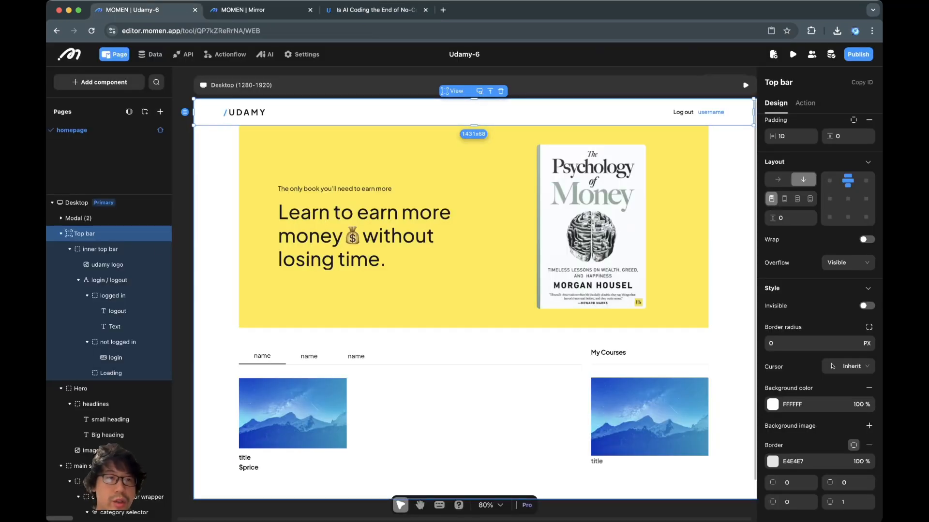
Add a page named course_detail from the Pages panel.
click(99, 83)
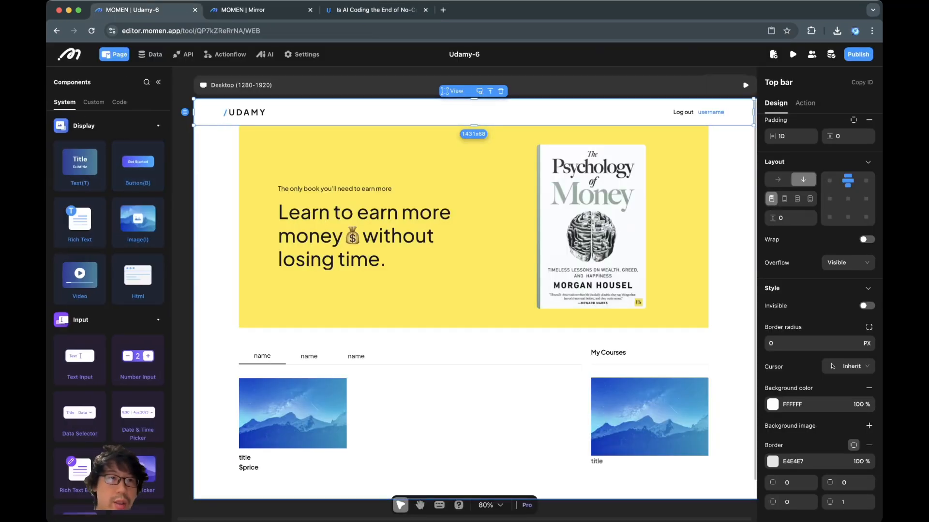
click(158, 82)
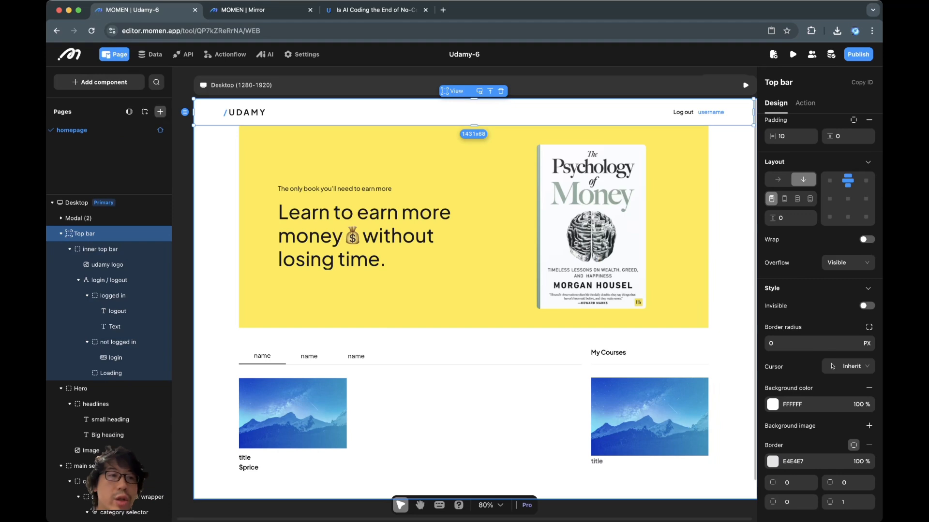
click(161, 112)
text(course_detail)
key(Return)
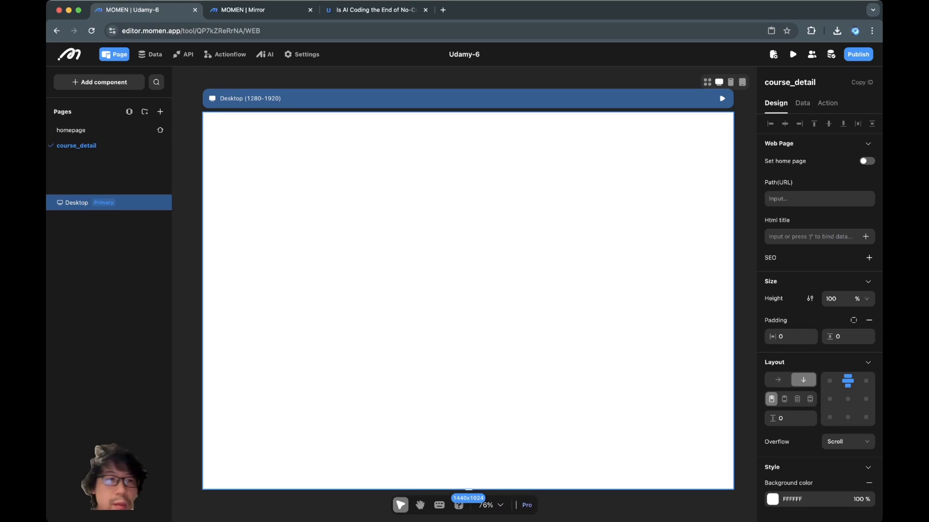
Draw a View on course_detail sized 100% wide by 68 px tall.
click(99, 82)
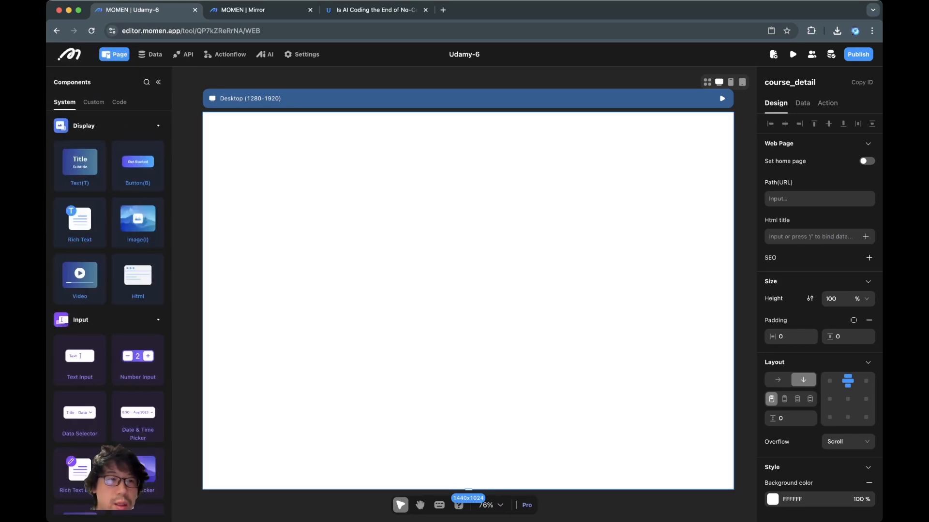
key(v)
drag(284, 144, 552, 230)
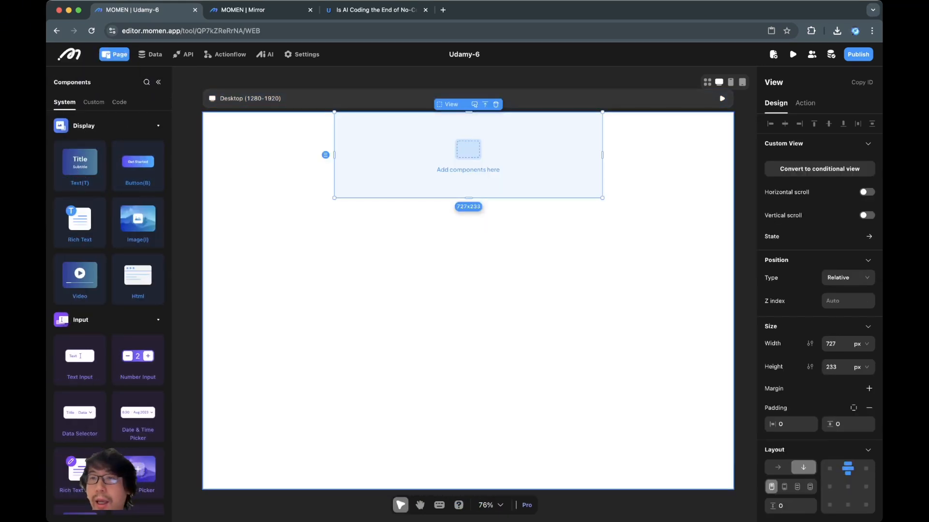
click(831, 344)
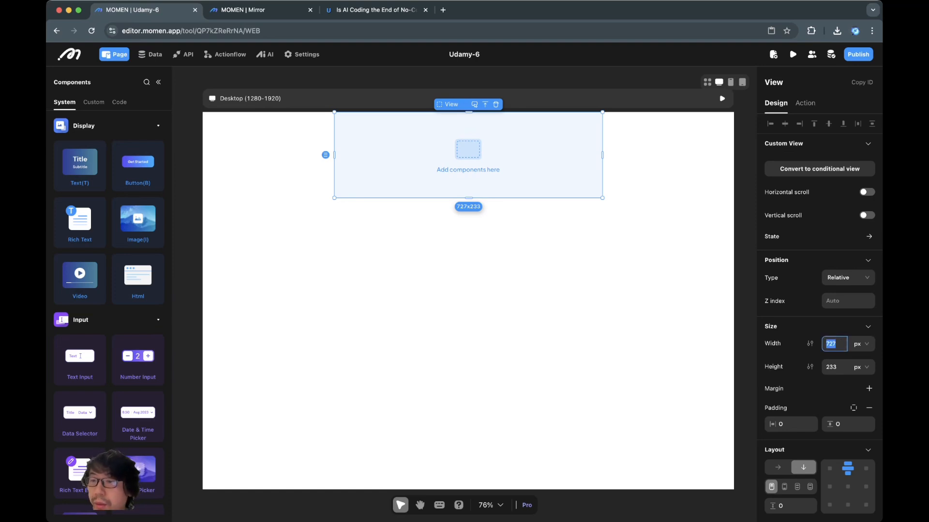
click(853, 344)
click(855, 378)
text(100)
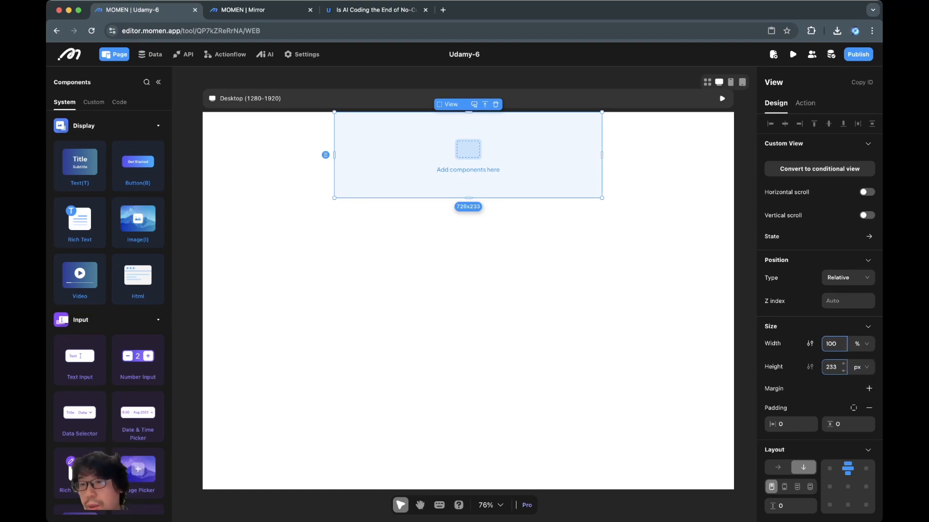
key(Return)
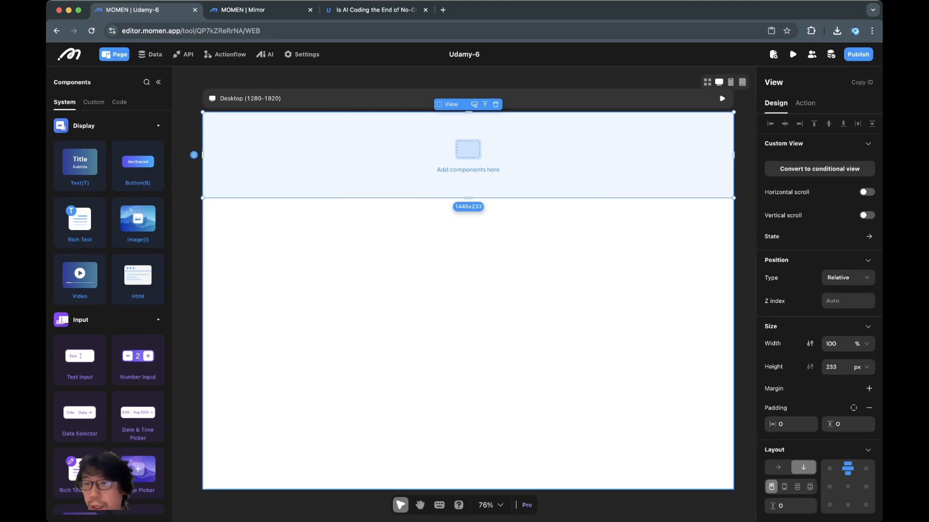
double_click(833, 367)
text(68)
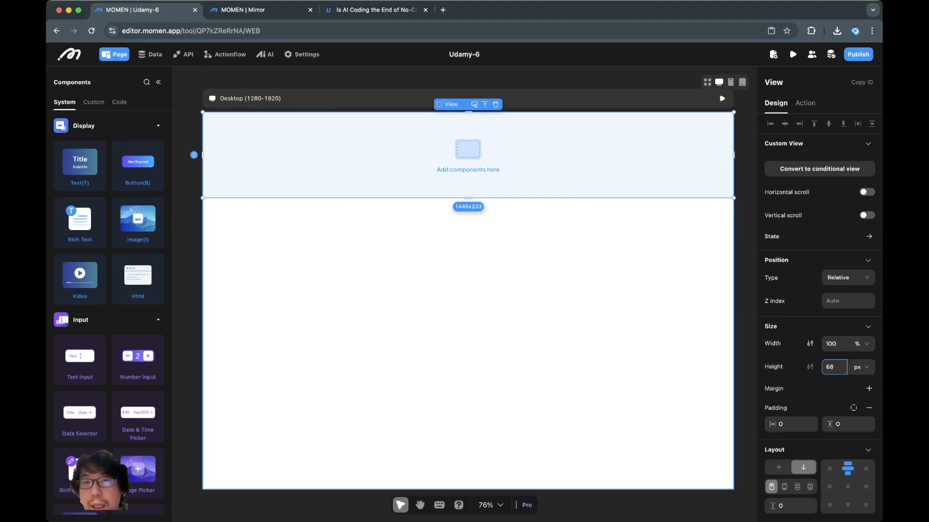
key(Return)
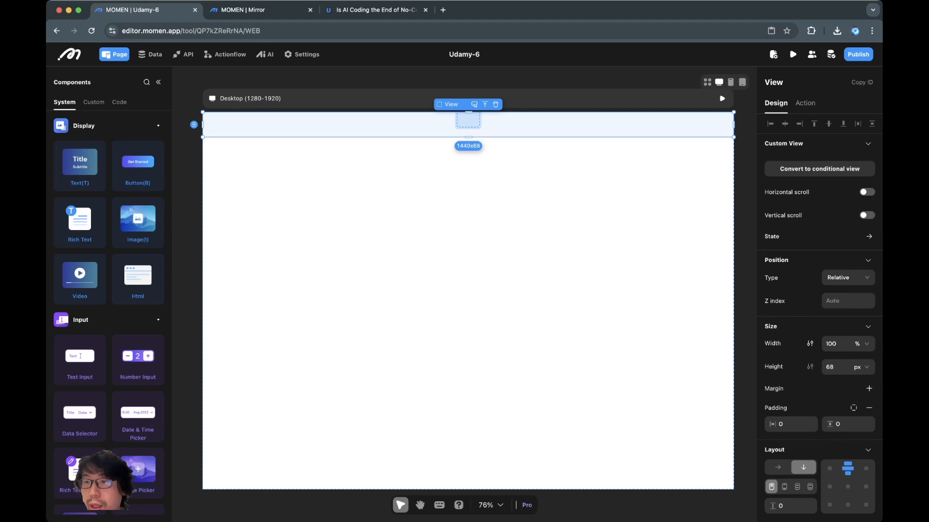
Set the view's position type to Fixed with a z-index of 1.
scroll(847, 484, down, 3)
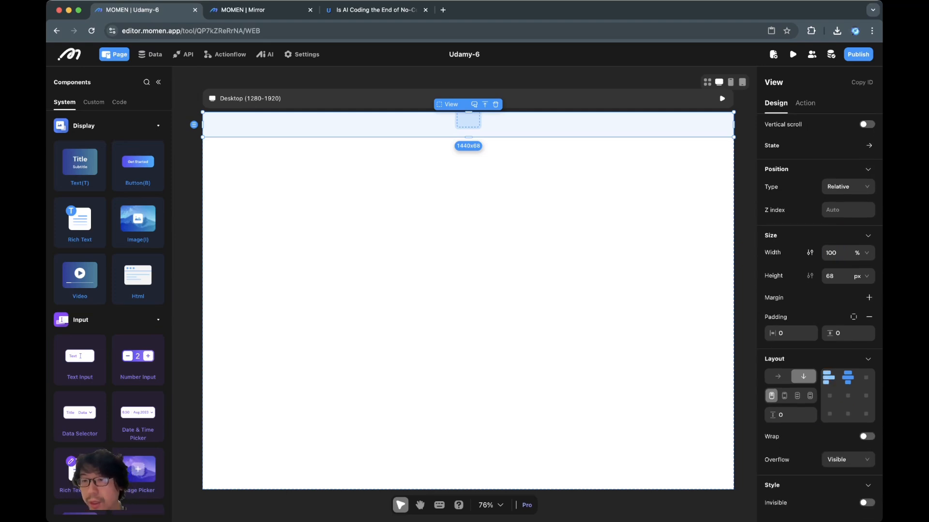
scroll(829, 395, down, 1)
scroll(819, 290, up, 4)
click(847, 278)
click(834, 327)
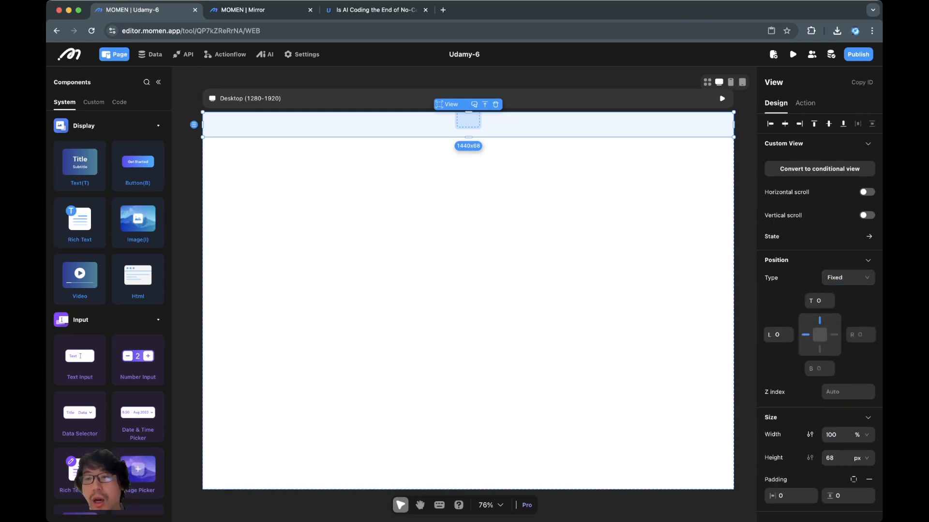
click(848, 392)
text(1)
click(643, 348)
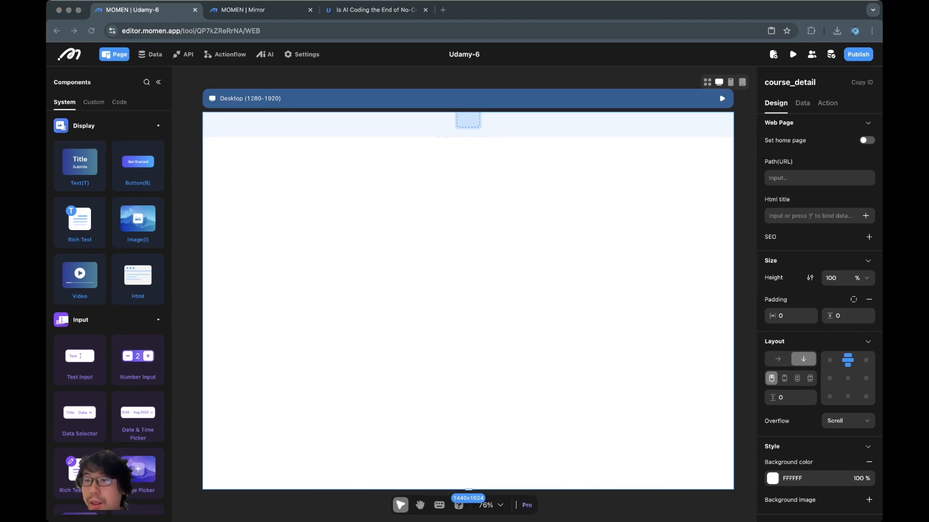
Give the page 138 vertical padding, draw a new 766 × 561 container, then view the live Udamy page.
text(138)
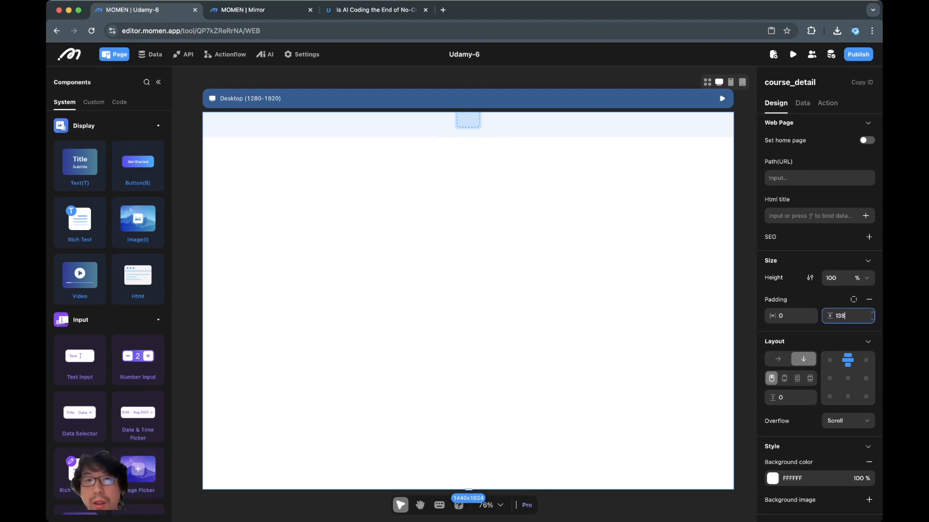
key(Return)
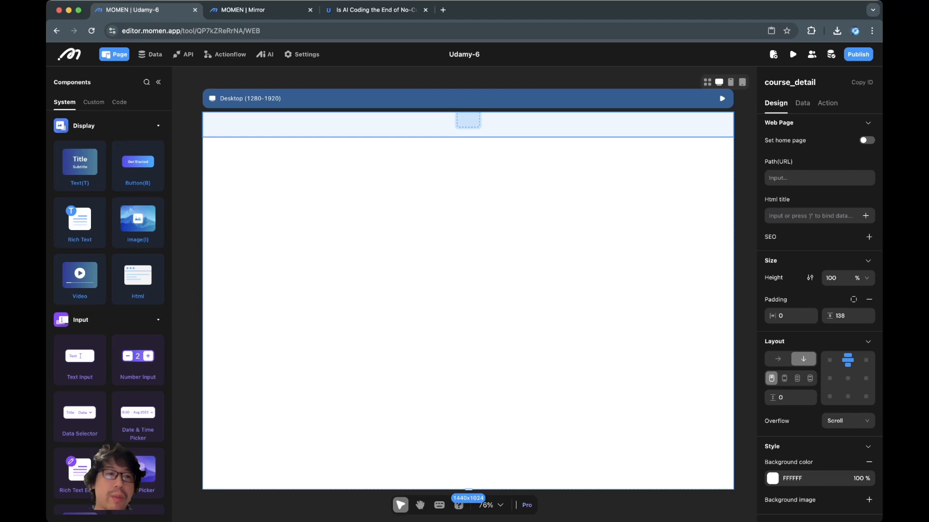
key(v)
drag(311, 198, 594, 405)
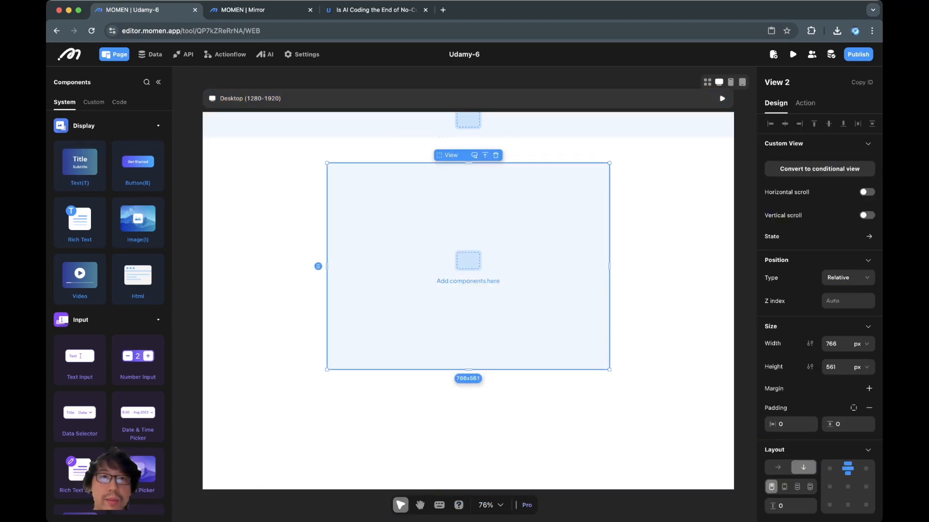
key(ctrl+shift+Tab)
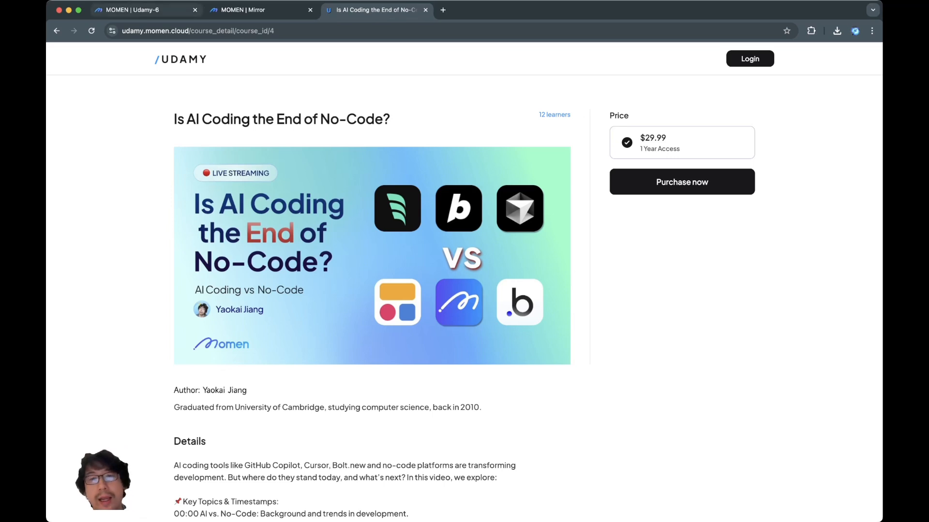
Study the title, image and price area on the live course page, then go back to the course_detail editor.
drag(716, 150, 167, 113)
click(682, 232)
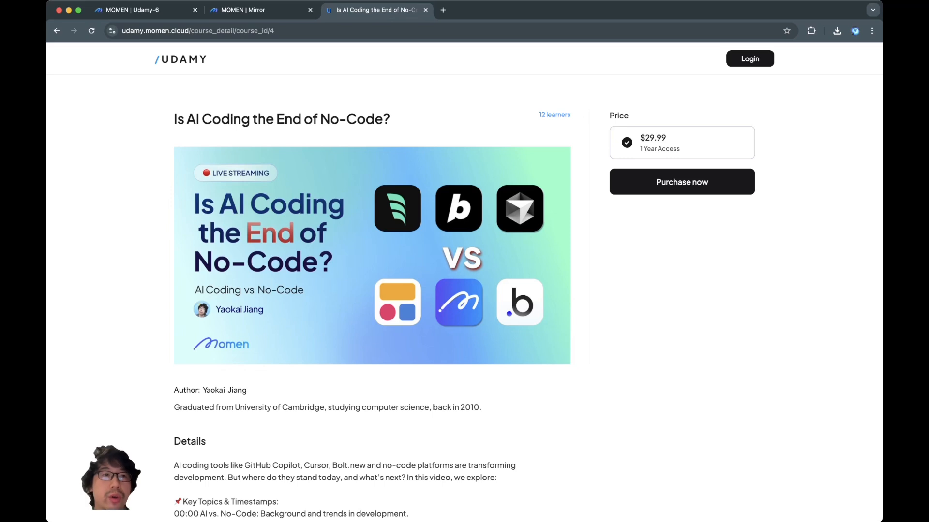
click(128, 10)
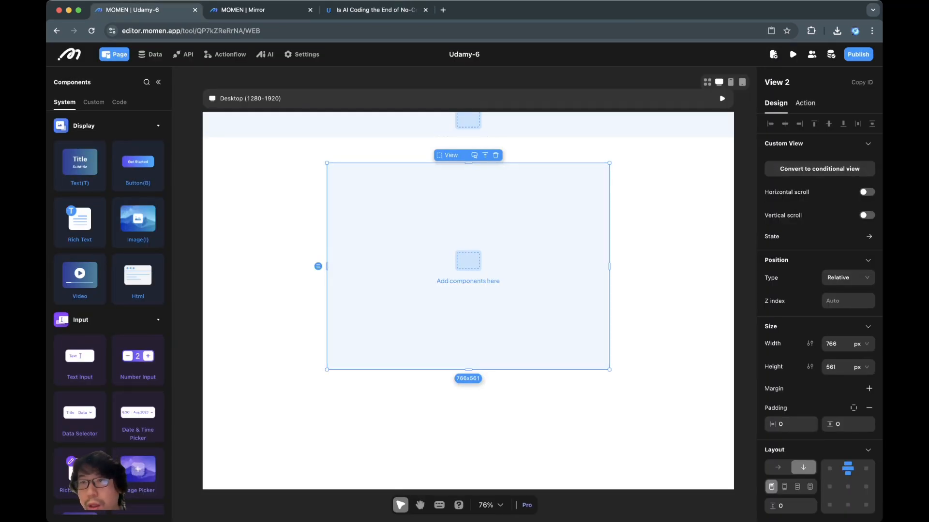
Rename the new container View 2 to 'course view'.
triple_click(773, 82)
text(course view)
key(Return)
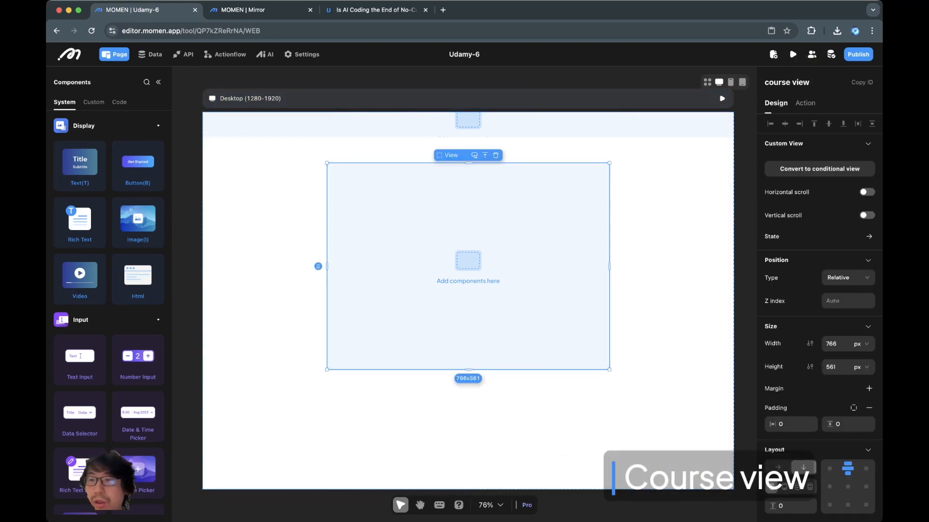
Set course view's width to 100%.
double_click(832, 344)
text(199)
key(super+a)
text(0100)
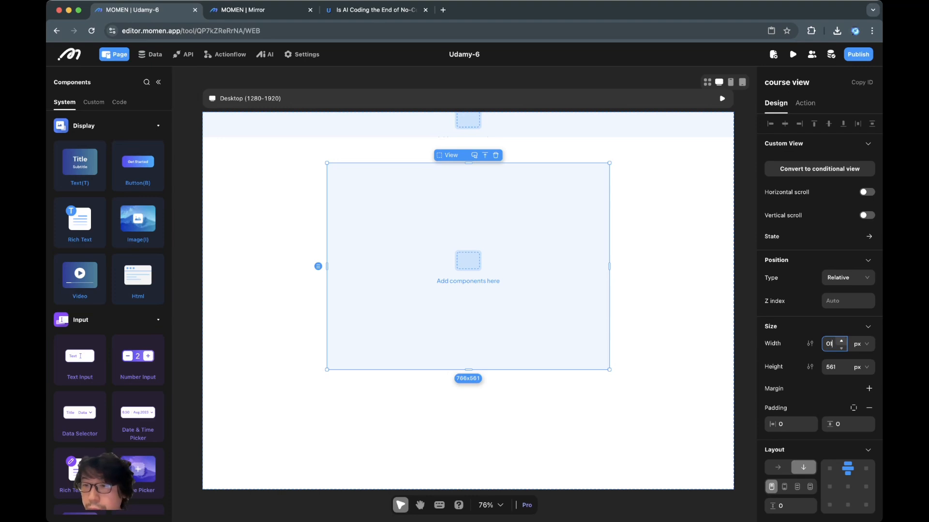
key(super+a)
click(861, 344)
click(859, 378)
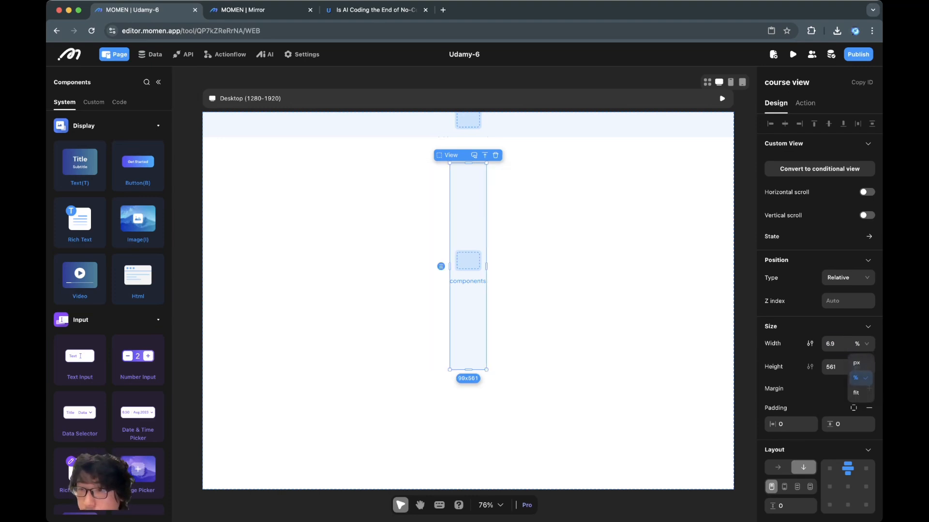
double_click(831, 344)
text(100)
key(Return)
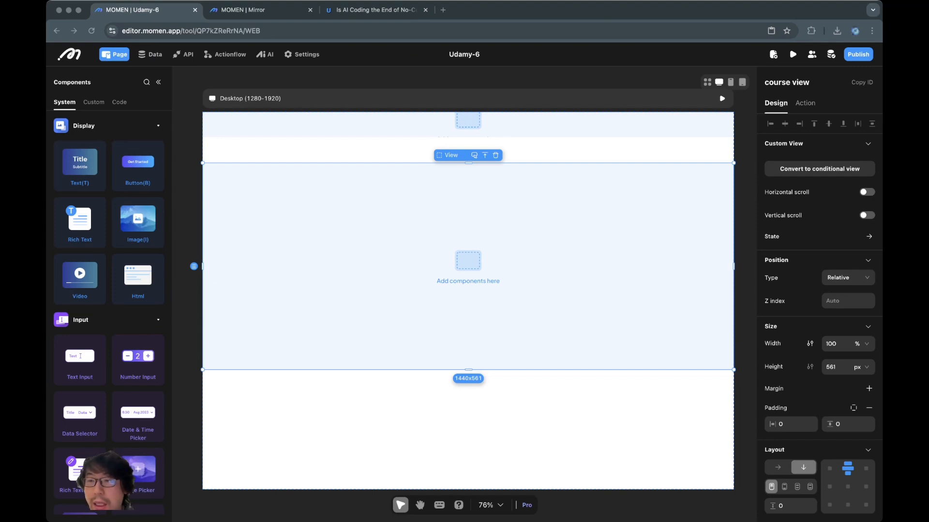
Add a 1248 px maximum width to course view.
double_click(830, 367)
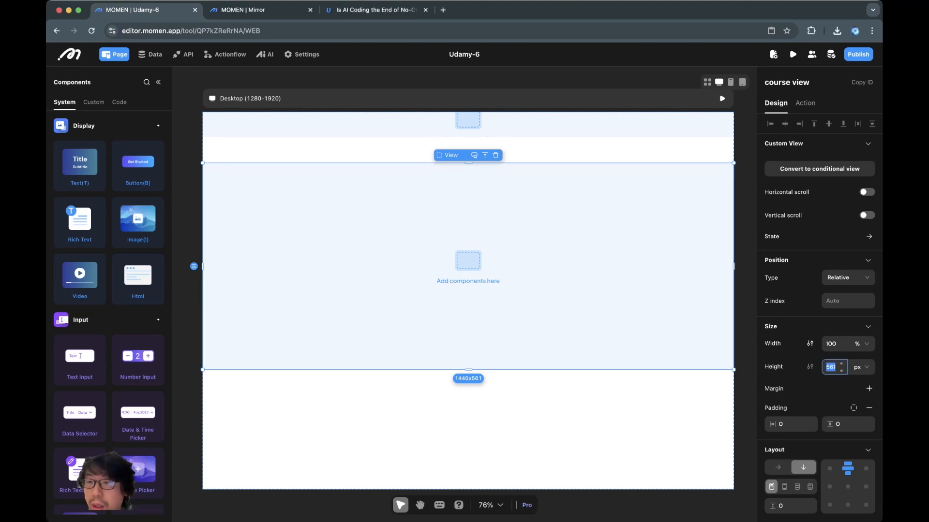
click(810, 344)
click(762, 364)
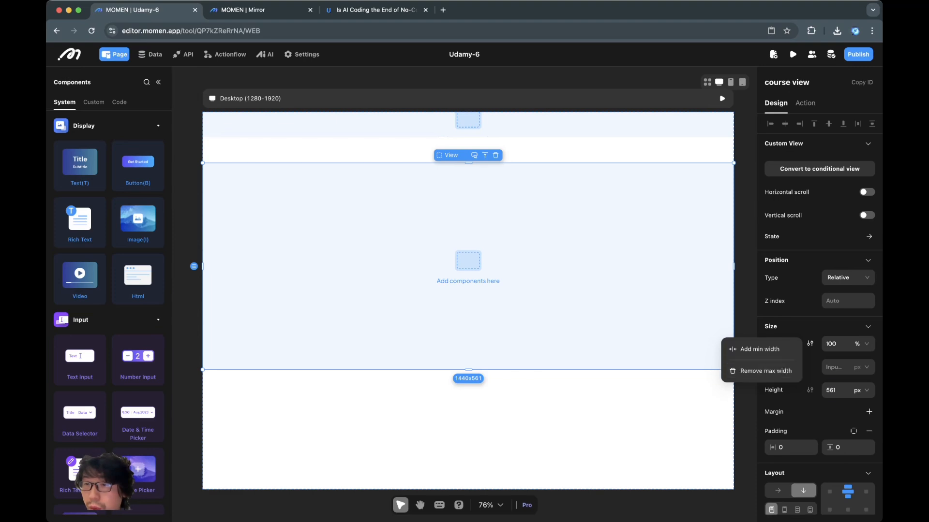
click(840, 370)
text(1248)
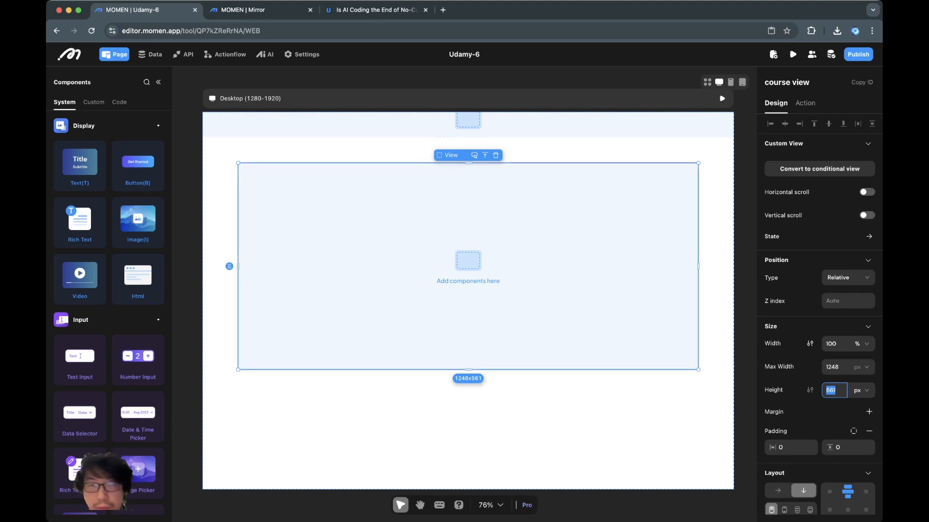
key(Return)
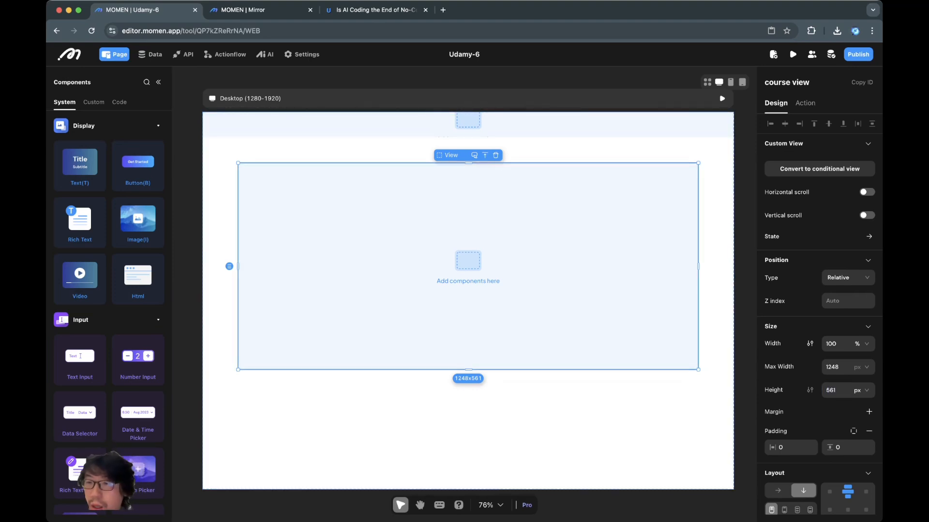
Make course view's height fit its content and remove its background colour.
key(super+Tab)
click(834, 391)
click(861, 390)
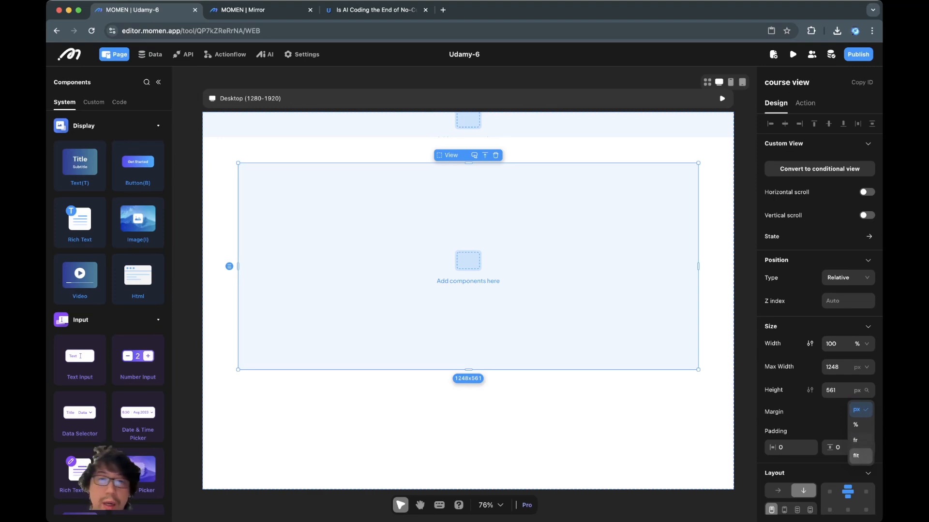
click(861, 455)
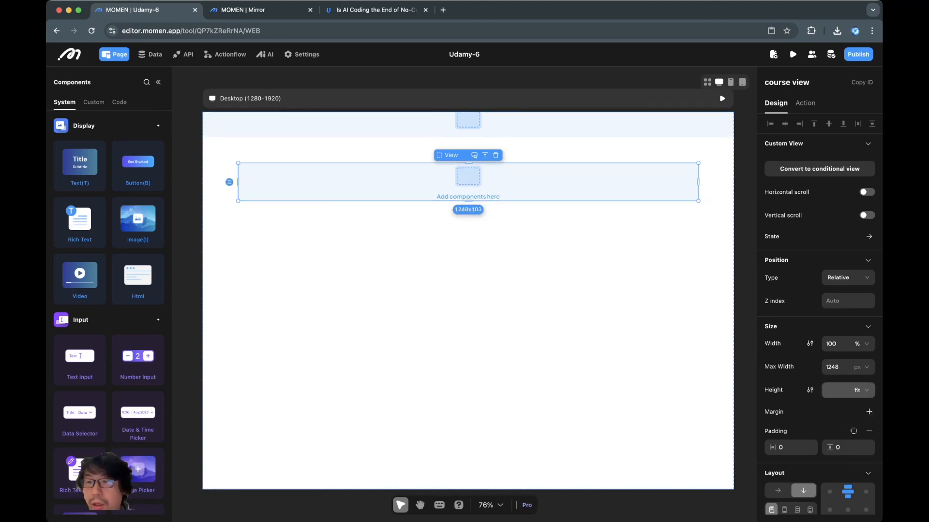
scroll(832, 363, down, 6)
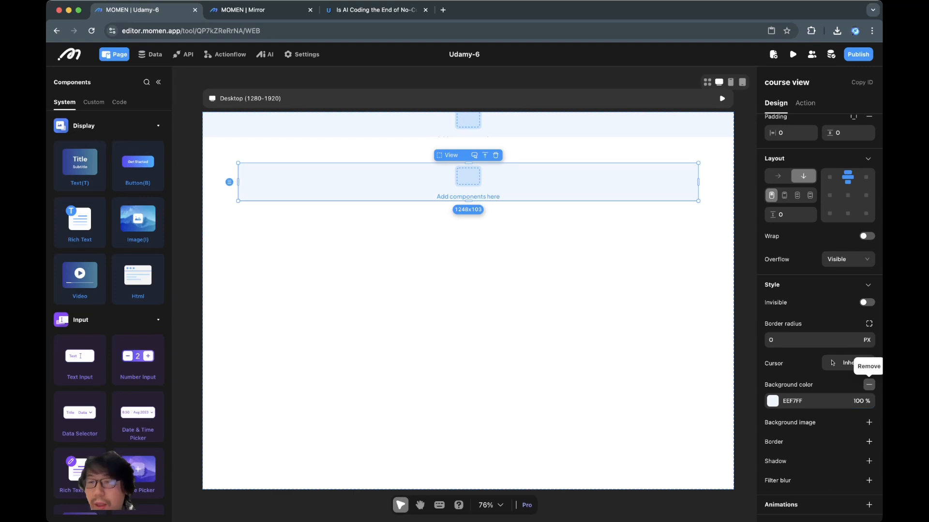
click(868, 384)
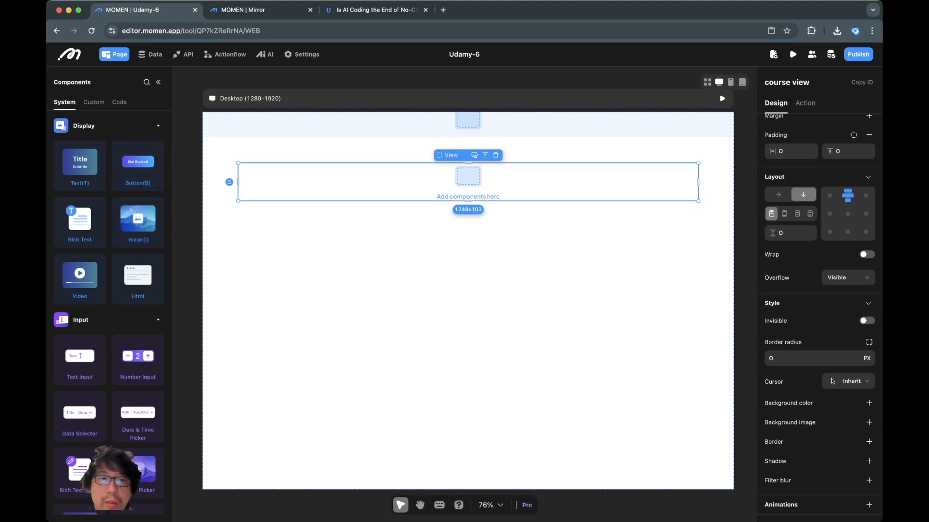
Draw a header row container inside course view and name it 'top view'.
key(v)
drag(267, 166, 600, 197)
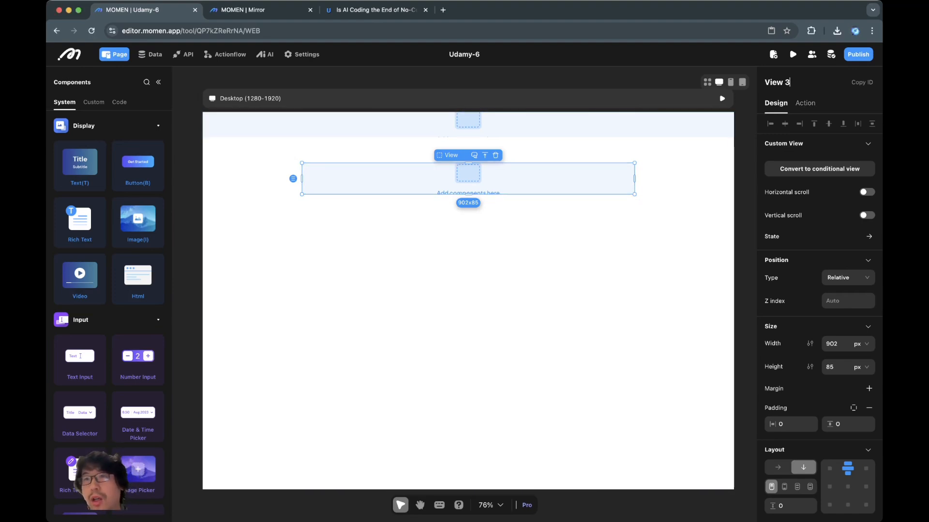
triple_click(791, 83)
text(top view)
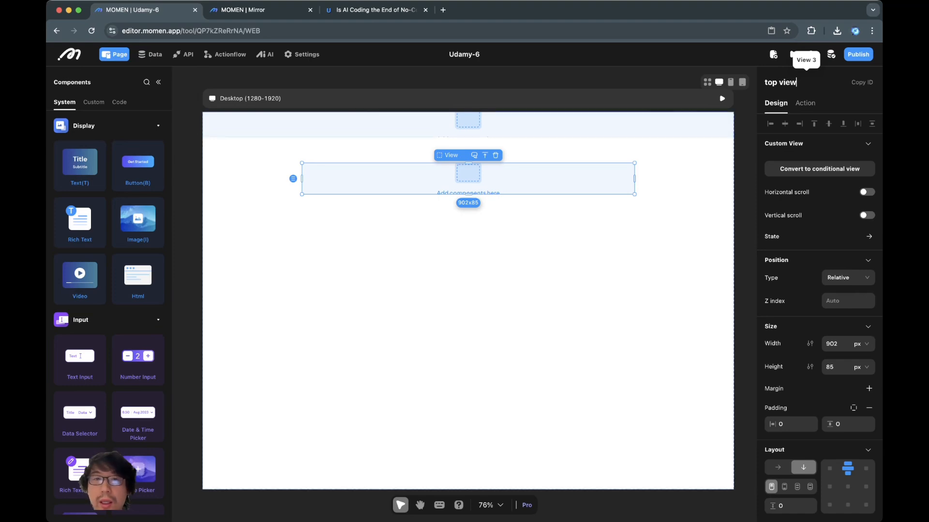
key(Return)
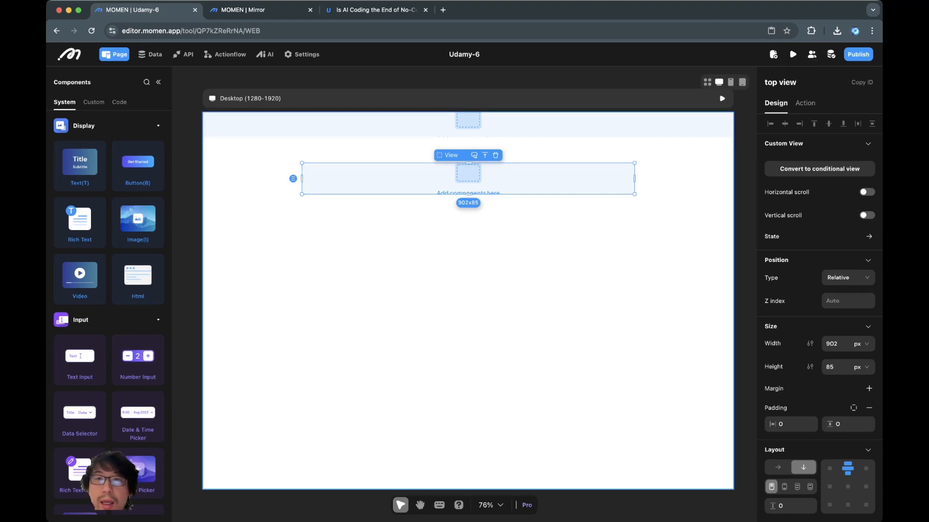
Draw a second container inside course view and name it 'bottom_view'.
click(629, 232)
click(595, 179)
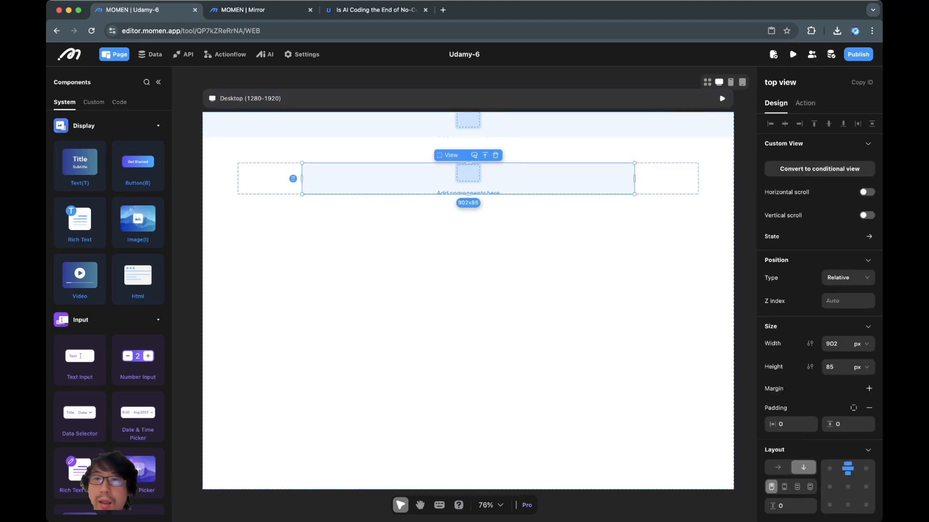
click(667, 179)
key(v)
drag(646, 173, 679, 180)
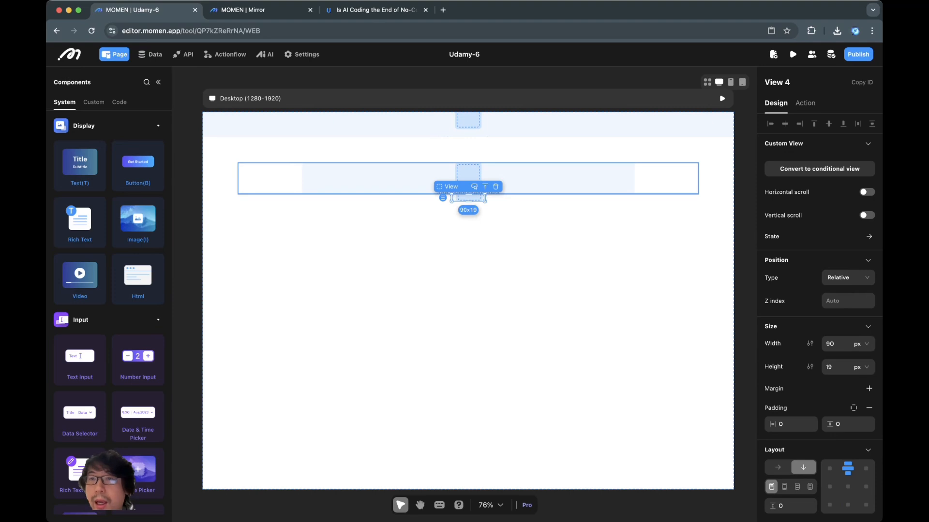
triple_click(787, 83)
text(b)
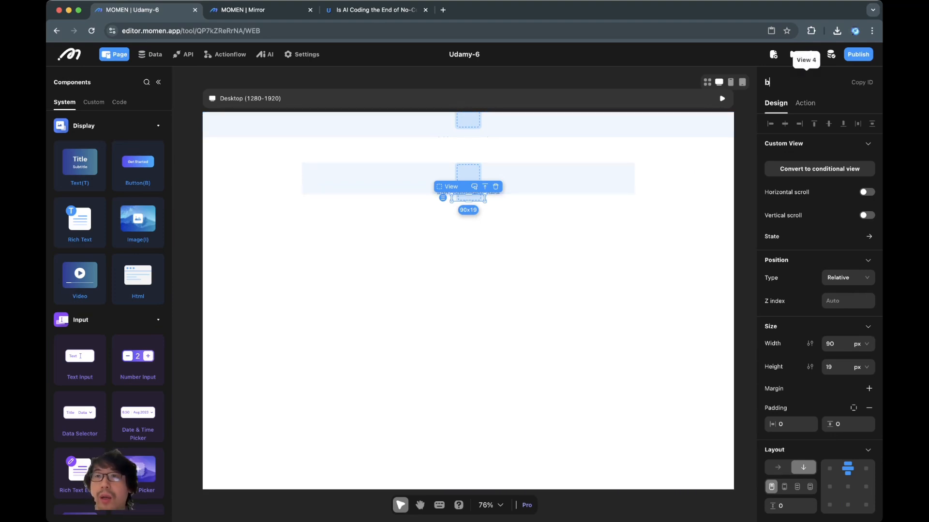
text(ottom_view)
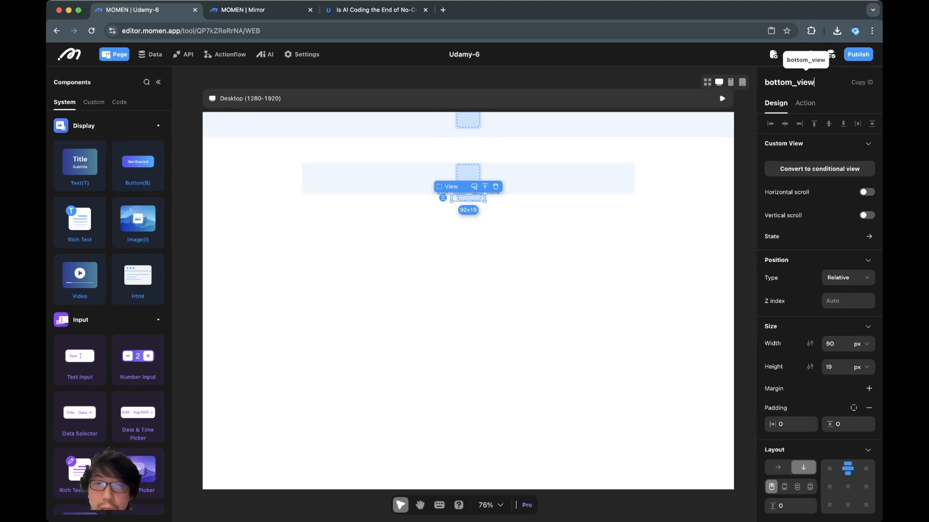
key(Return)
Stretch bottom_view to about 289 px tall, keeping course view fitted to its content.
click(665, 180)
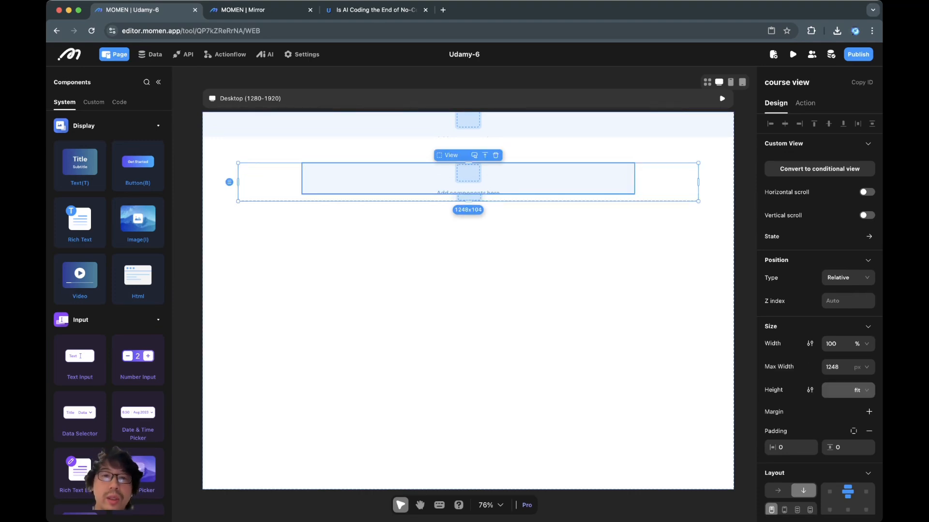
drag(467, 201, 468, 276)
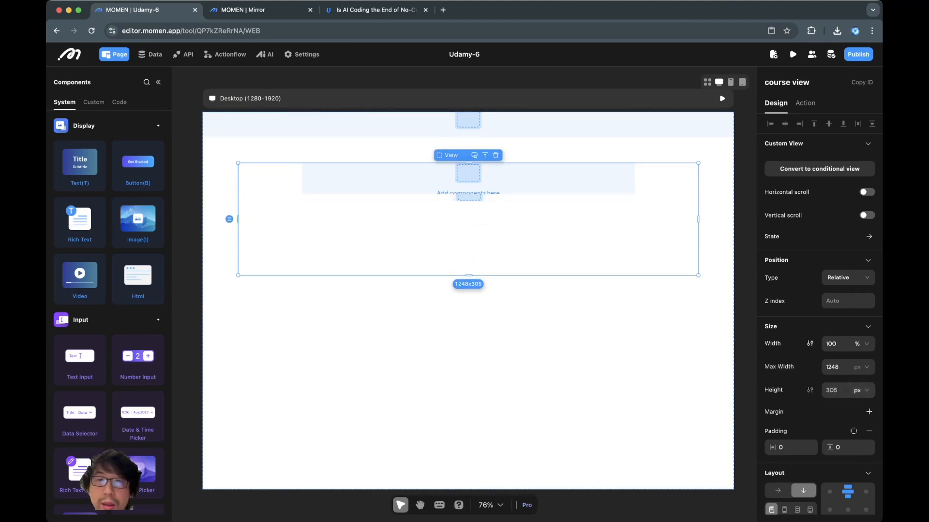
key(super+z)
click(467, 197)
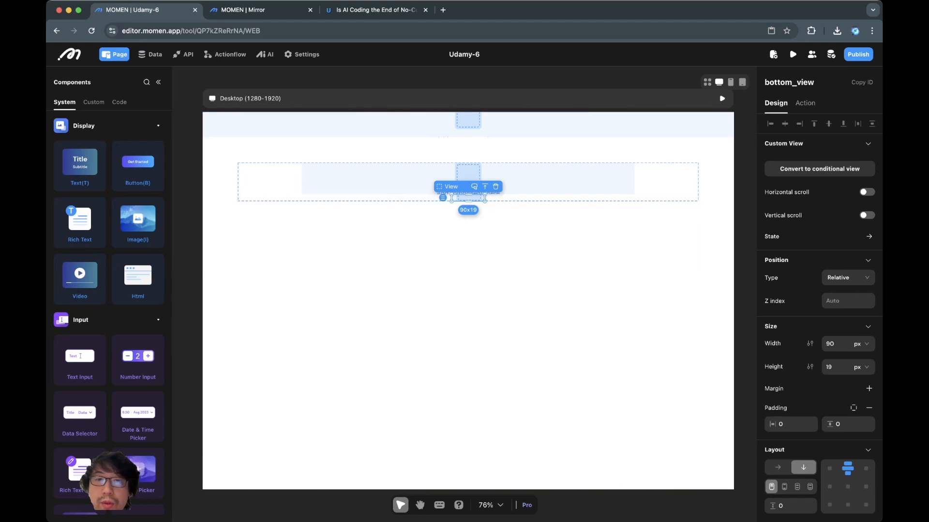
drag(468, 202, 468, 301)
Check the container hierarchy, then view the live course page in DevTools iPhone 14 Pro Max emulation.
click(605, 261)
click(523, 338)
click(522, 271)
click(522, 338)
click(468, 262)
click(522, 261)
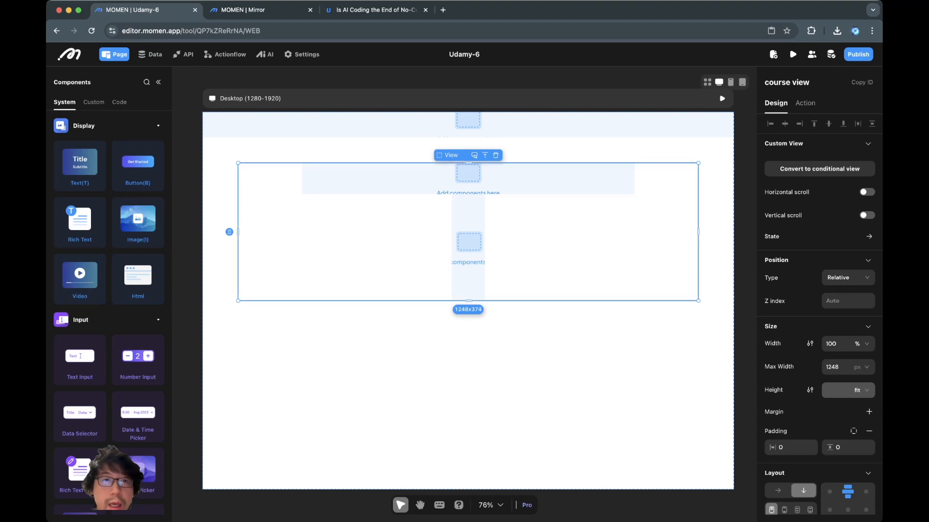
click(503, 179)
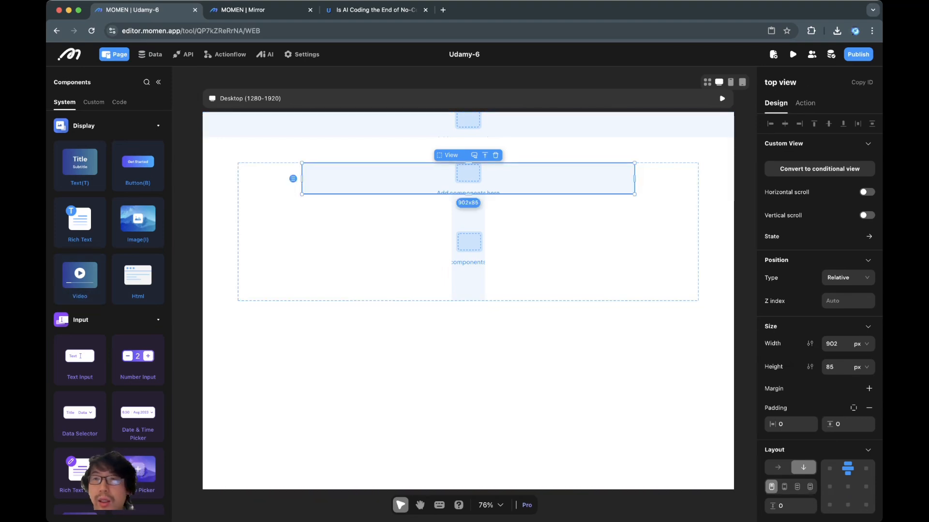
click(532, 241)
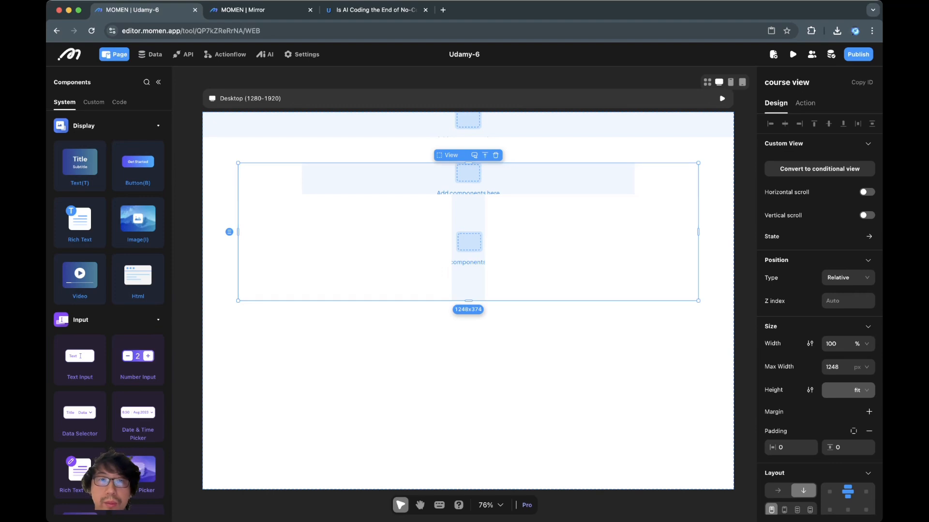
click(377, 10)
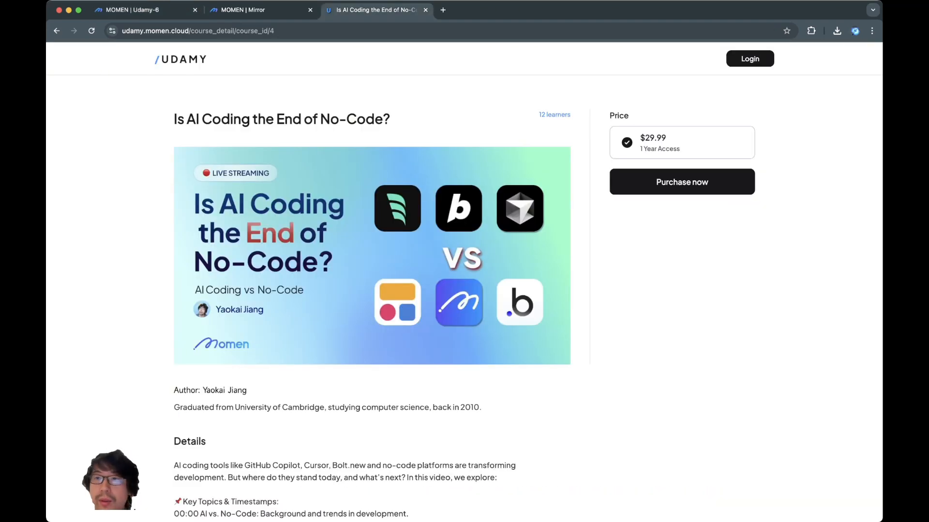
key(super+alt+i)
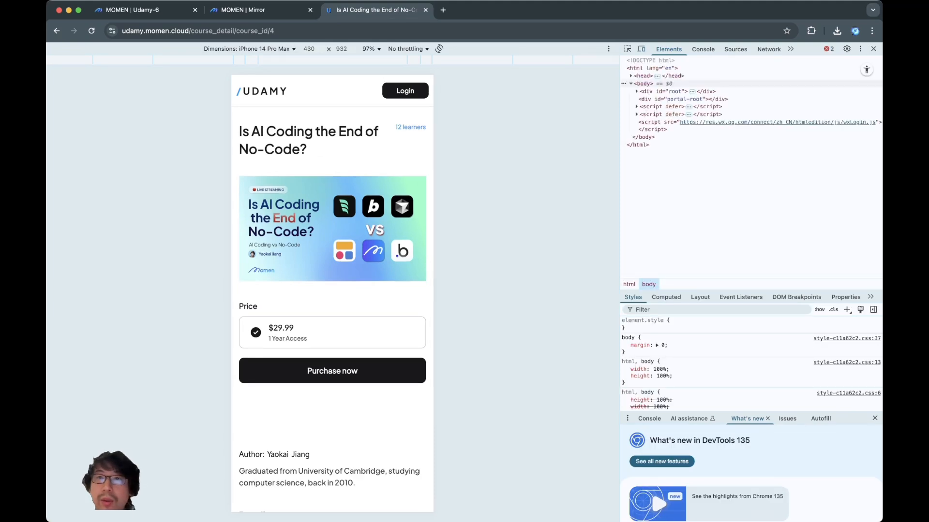
Turn off device emulation to see the live course page at desktop width.
key(super+shift+m)
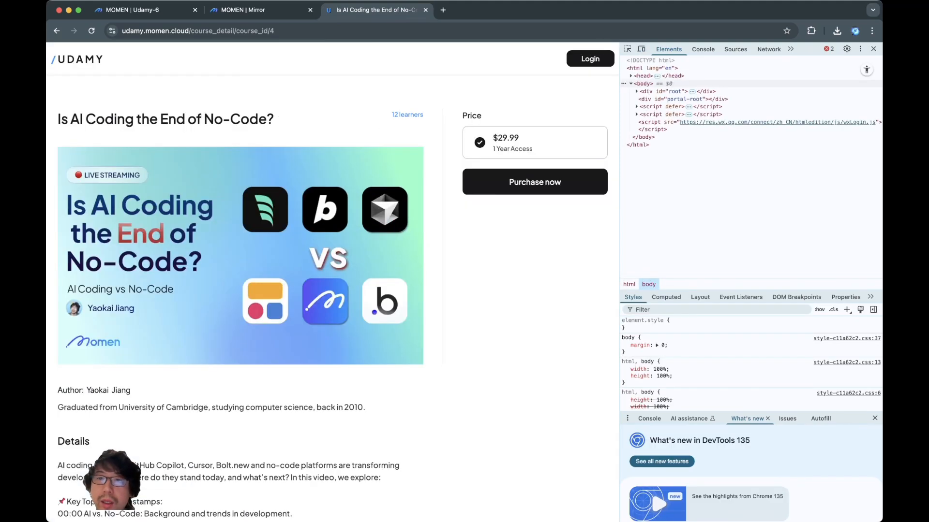
drag(619, 242, 762, 242)
click(261, 10)
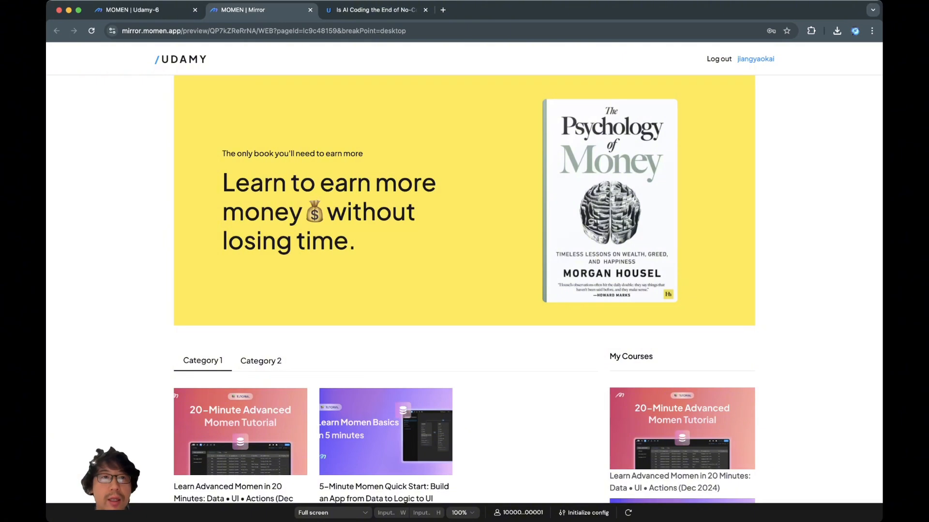
Return to the Momen editor and select the course view container.
click(141, 10)
click(358, 372)
click(570, 252)
scroll(835, 383, down, 1)
scroll(822, 378, down, 1)
Set top view's width to 100% of course view.
double_click(784, 366)
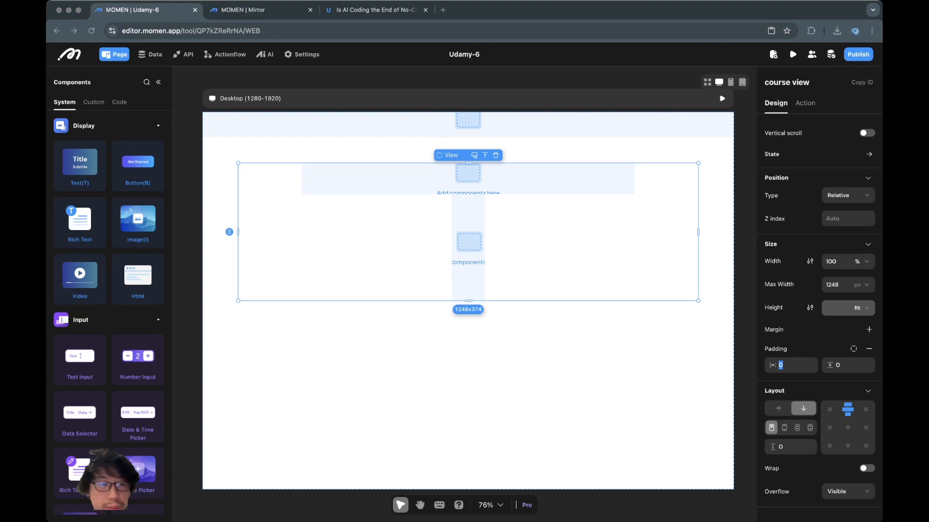
click(790, 365)
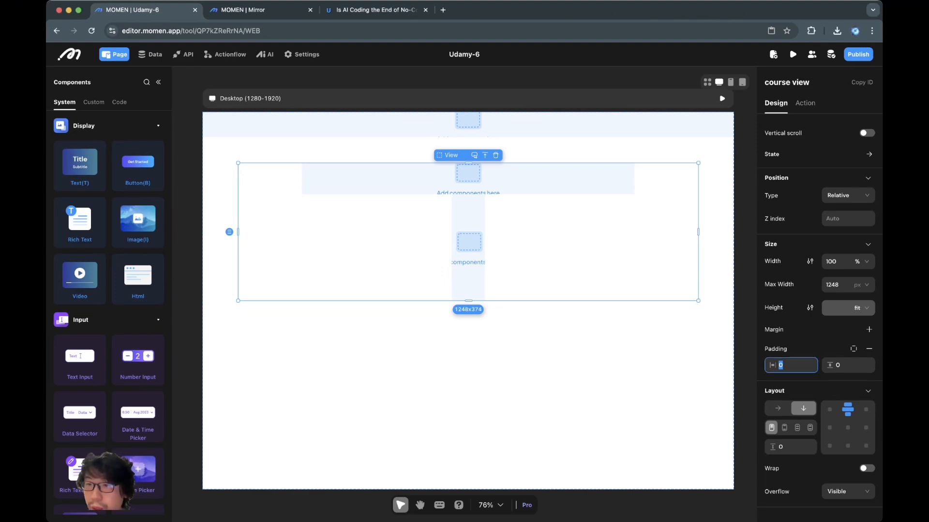
click(600, 353)
click(542, 184)
click(542, 181)
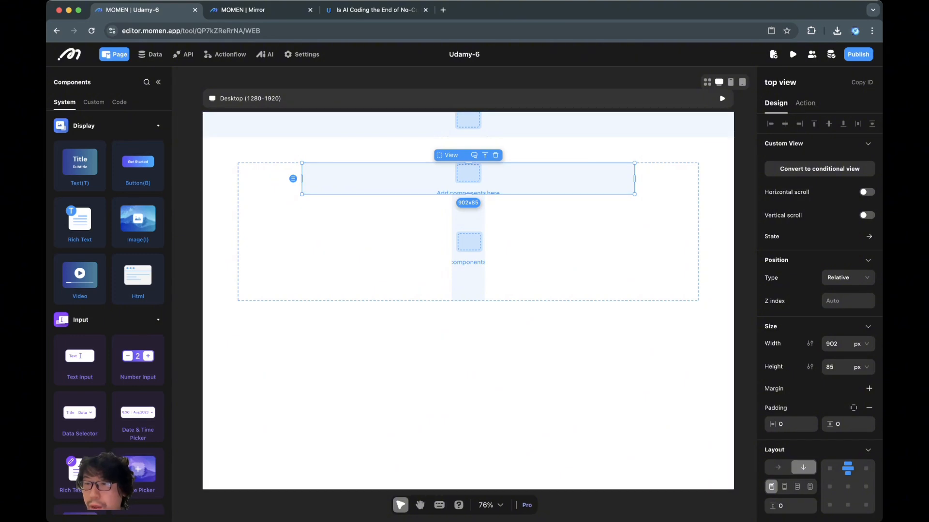
click(859, 368)
click(856, 378)
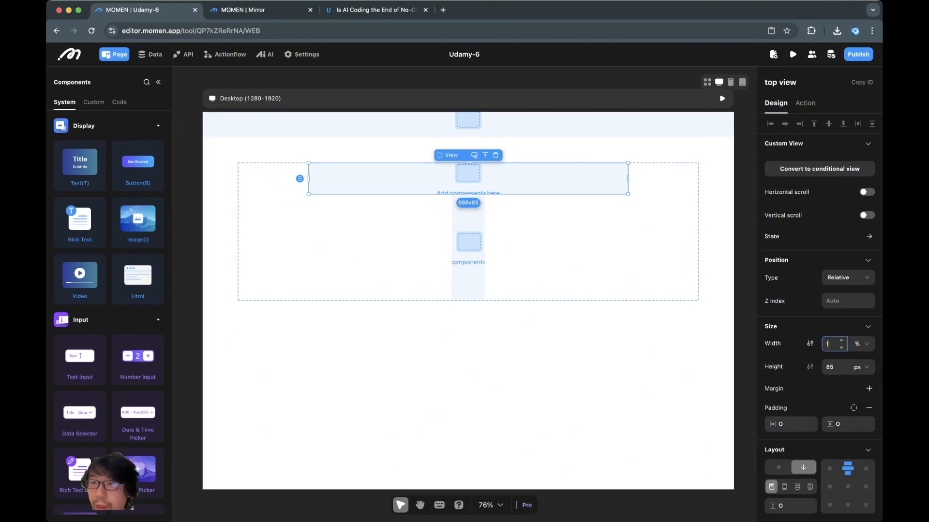
Set bottom_view's width to 100% too, then look at the live course page.
double_click(467, 248)
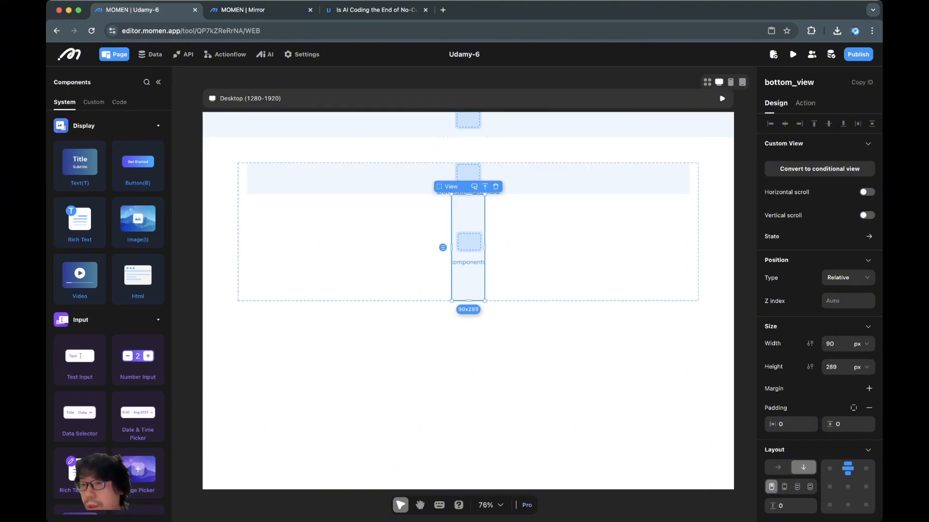
key(Down)
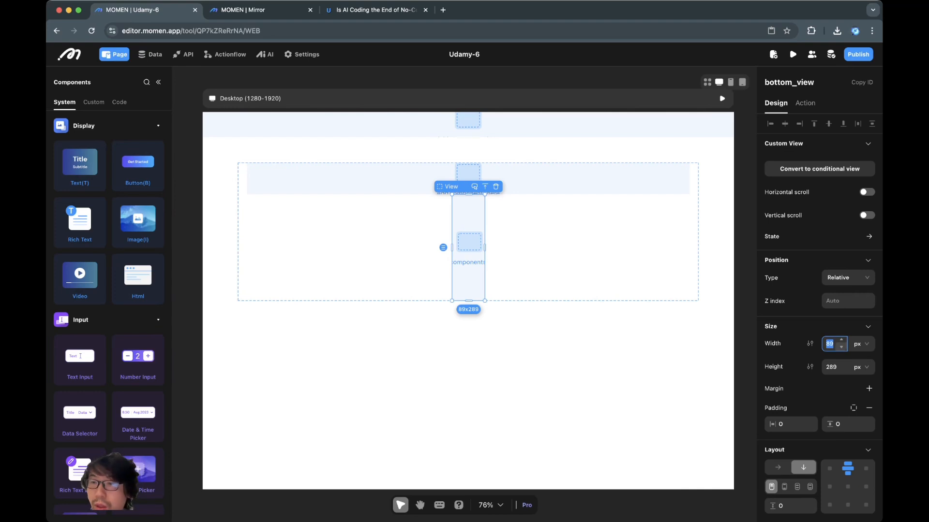
click(861, 344)
click(858, 378)
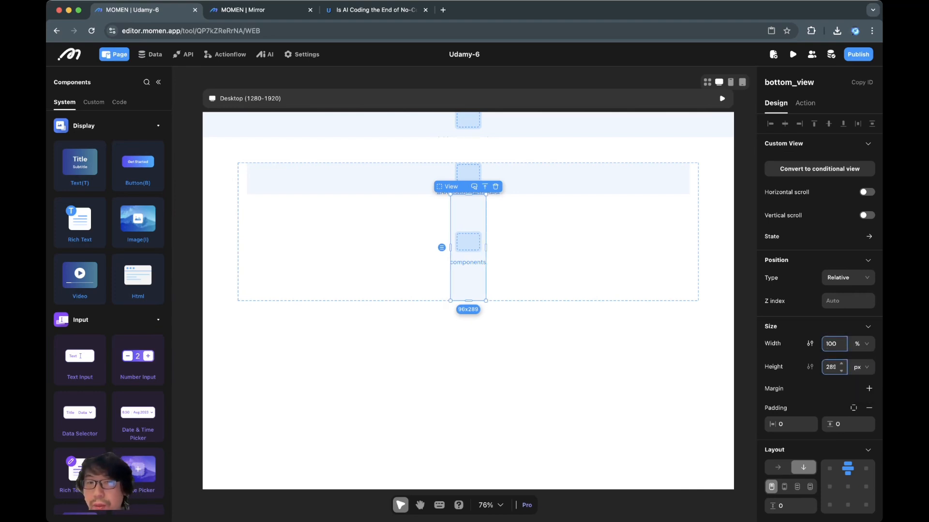
click(570, 354)
click(532, 179)
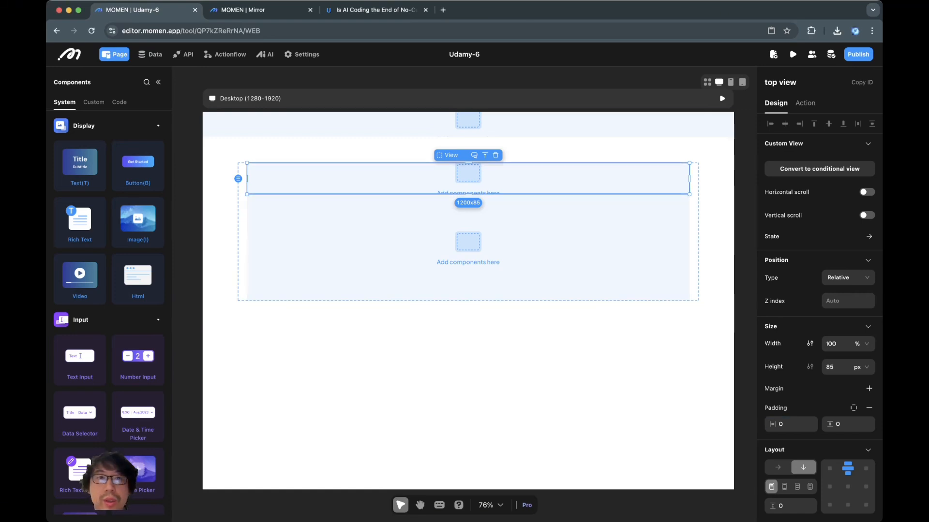
click(376, 9)
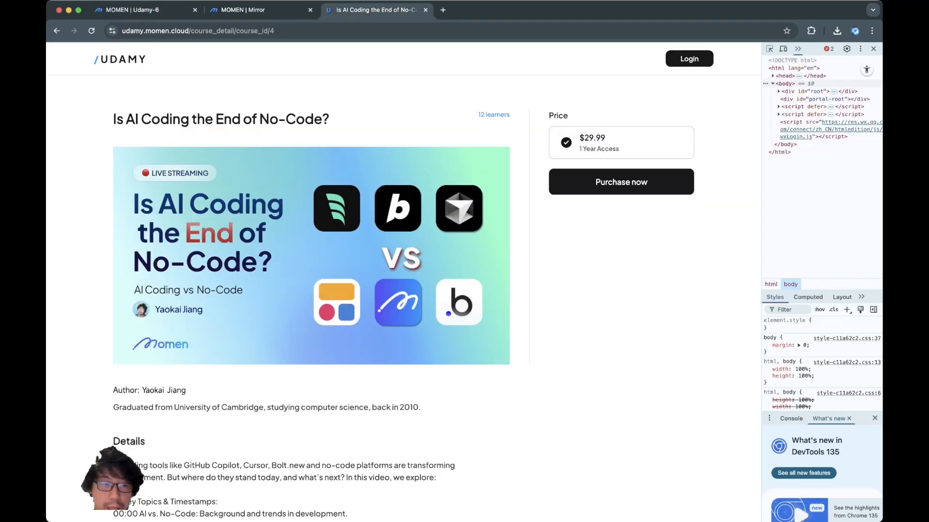
Give course view a 40 px gap between top view and bottom_view.
key(super+a)
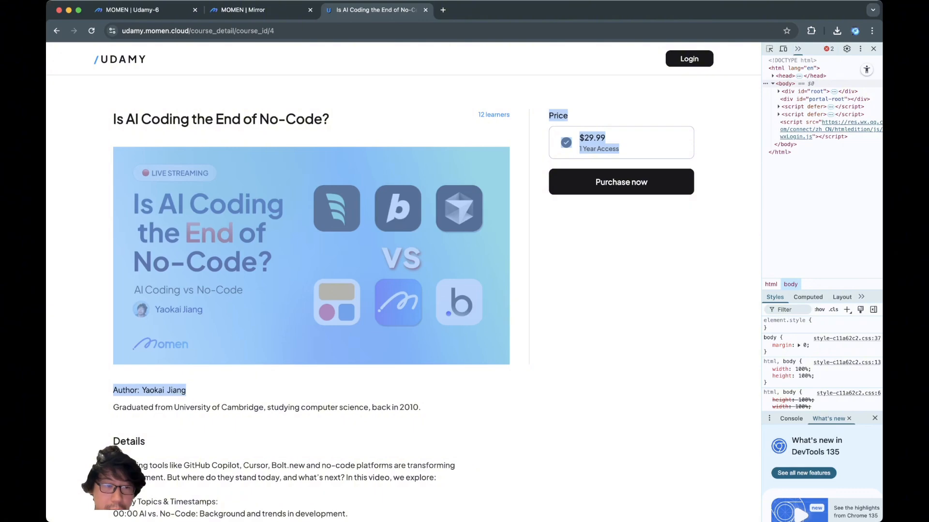
click(141, 10)
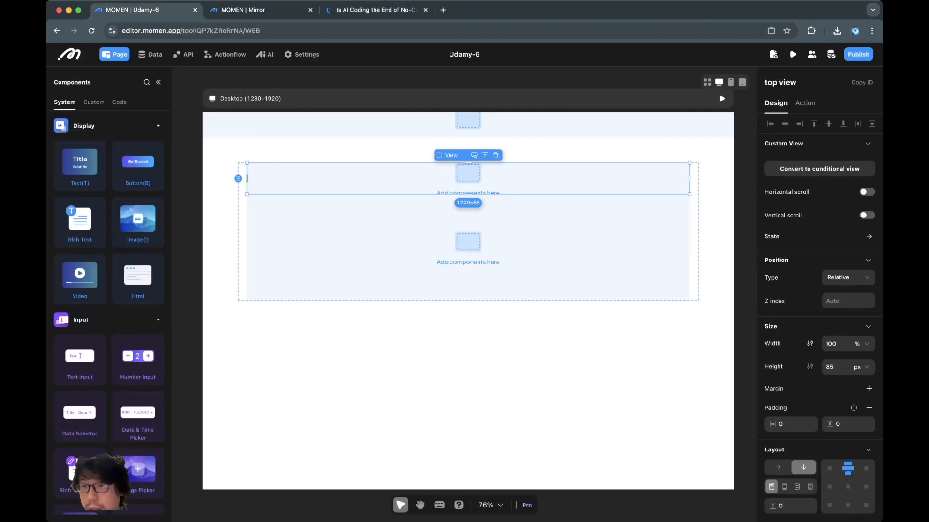
click(790, 424)
click(694, 252)
scroll(790, 425, down, 2)
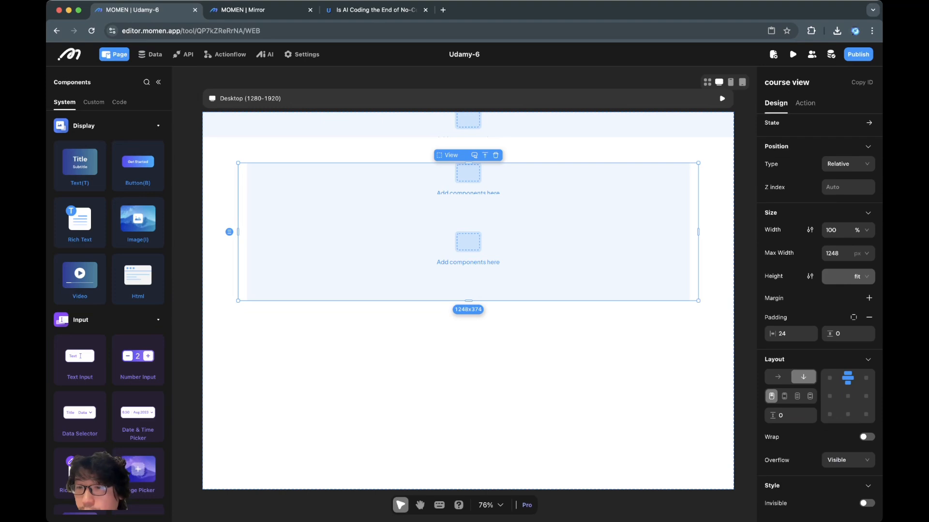
click(790, 415)
text(40)
key(Return)
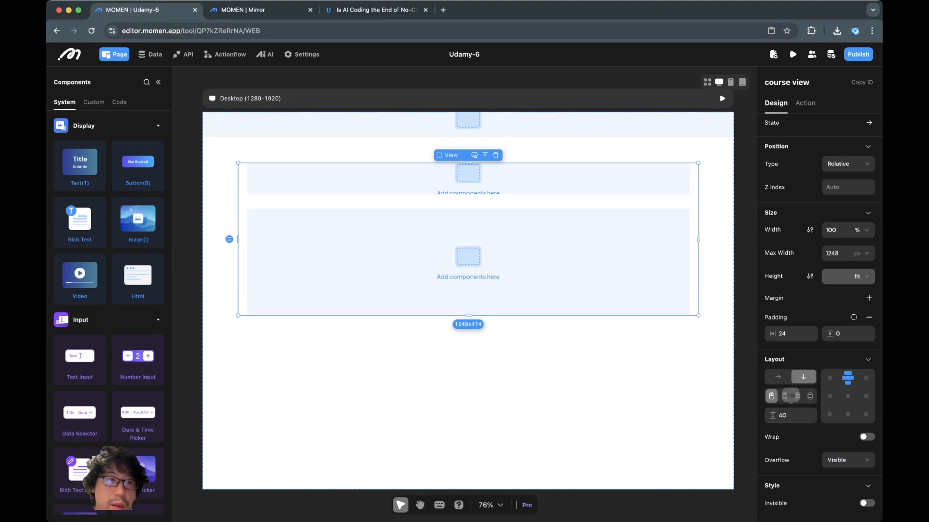
Lay out top view's children horizontally.
click(158, 82)
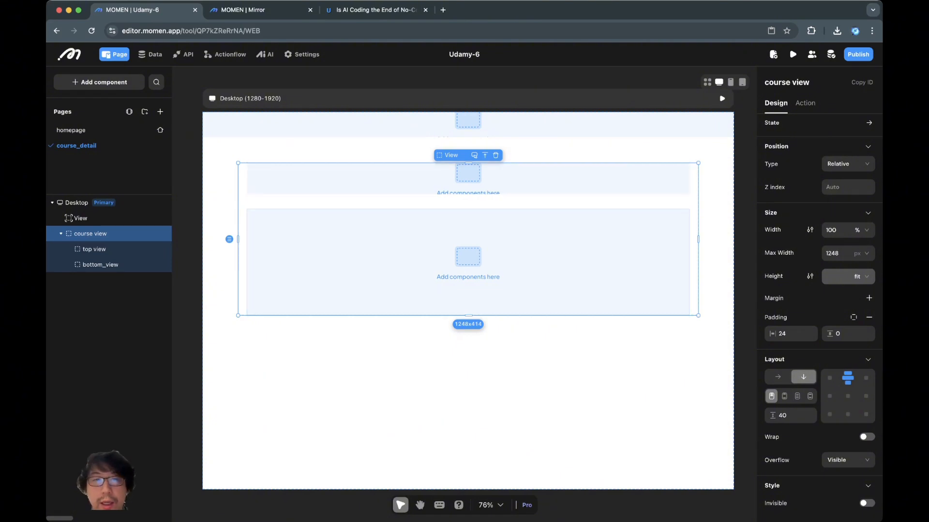
click(468, 179)
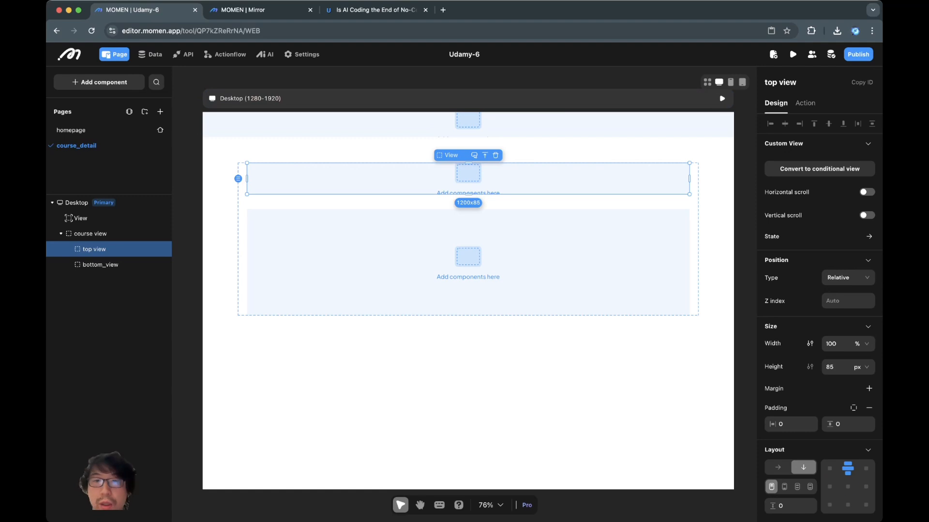
click(778, 467)
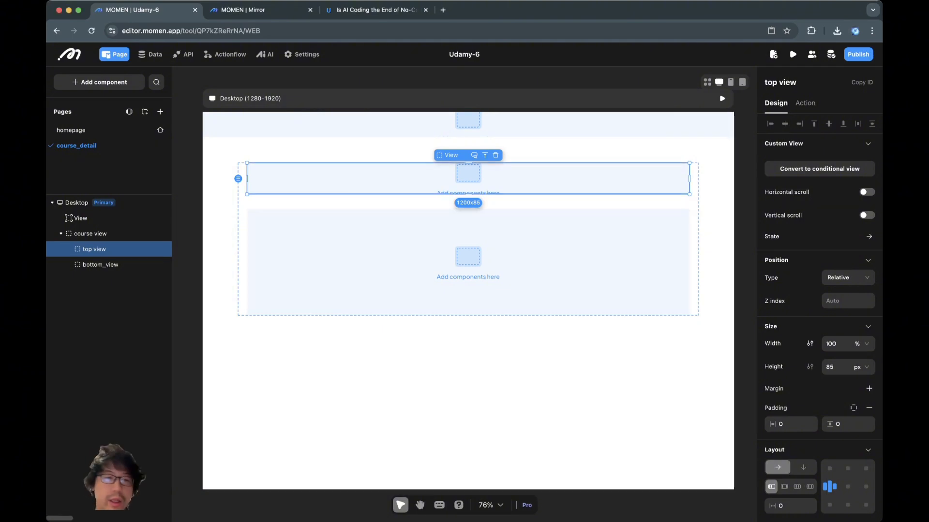
Draw a view at the left of top view and name it 'course container'.
key(v)
drag(266, 169, 343, 186)
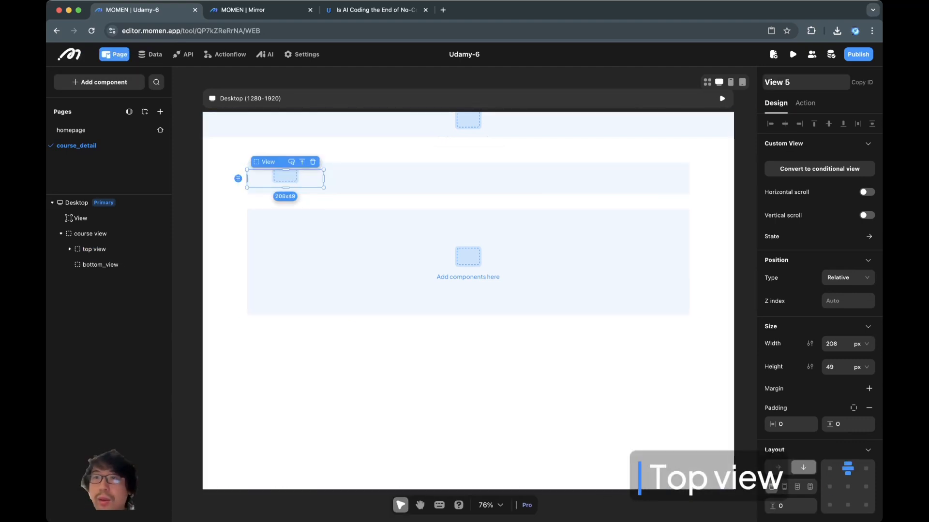
click(777, 83)
text(course)
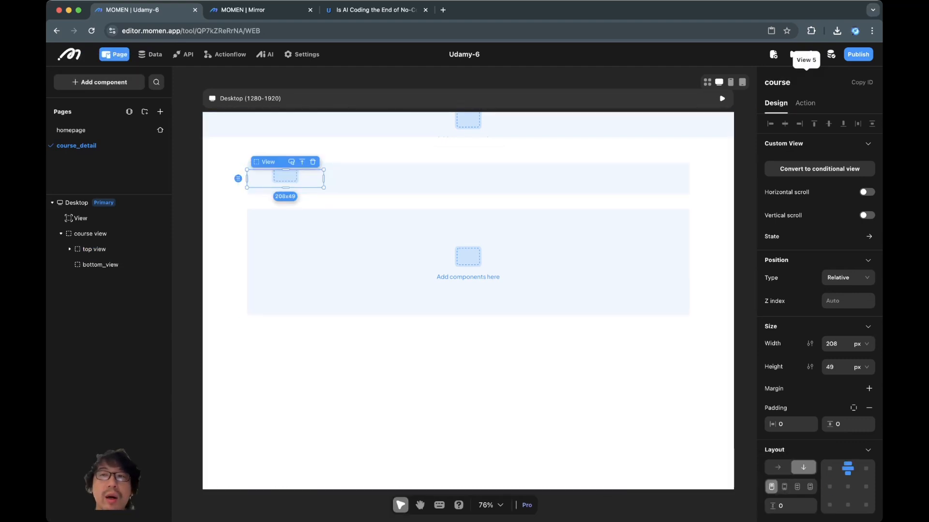
text(container)
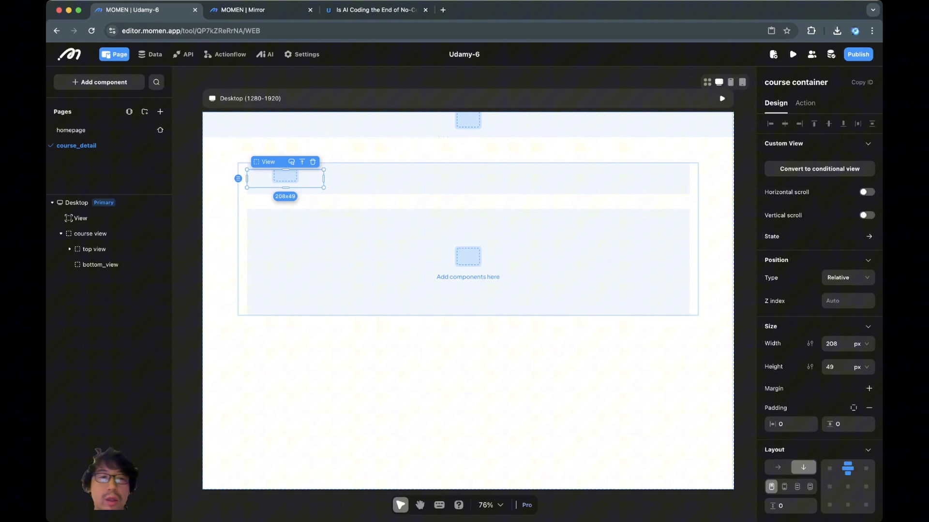
click(464, 201)
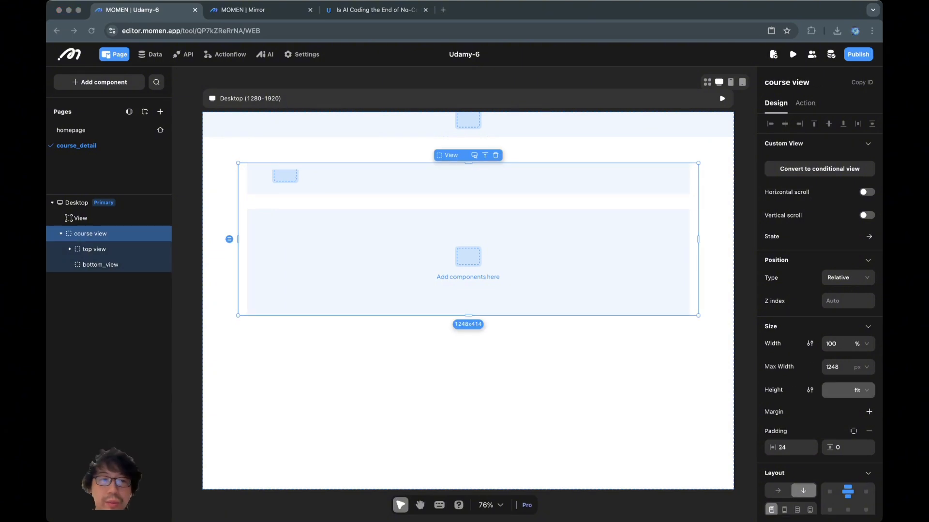
click(465, 181)
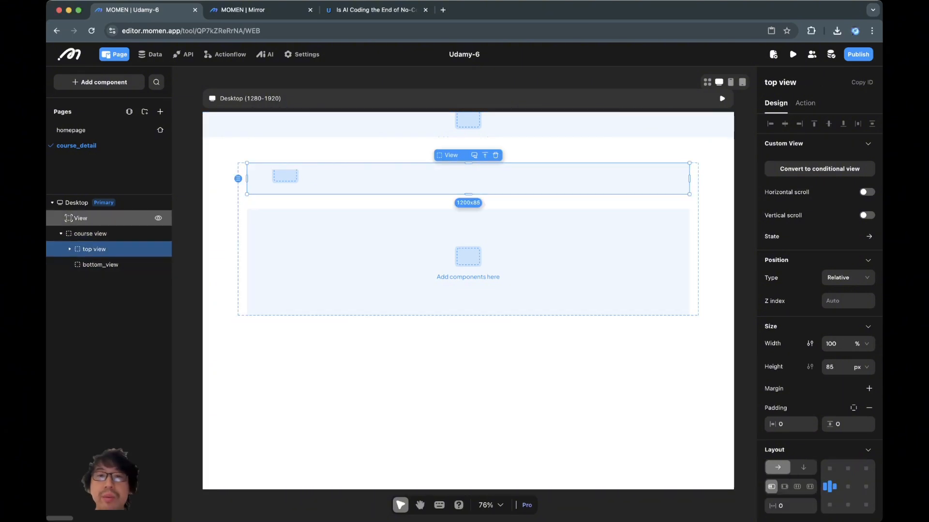
Draw a second view in top view named 'course side panel'.
key(v)
drag(504, 171, 598, 192)
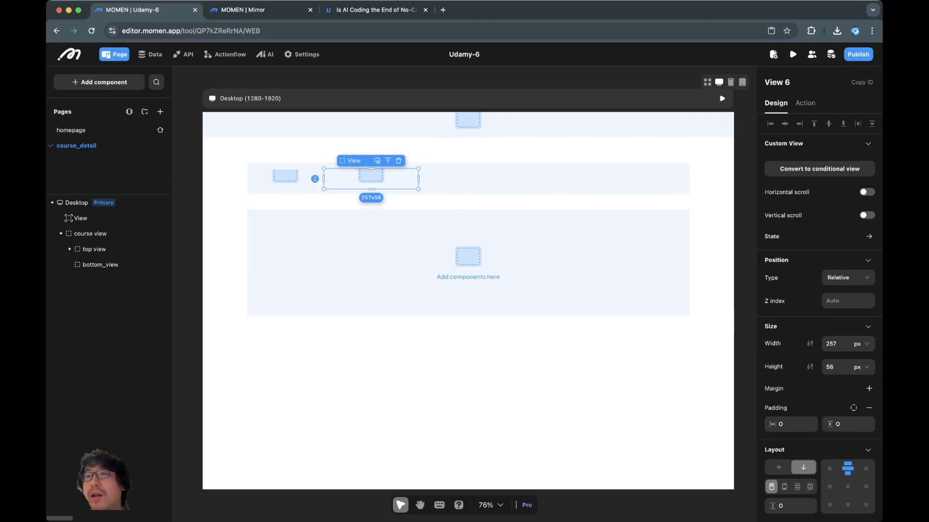
double_click(776, 82)
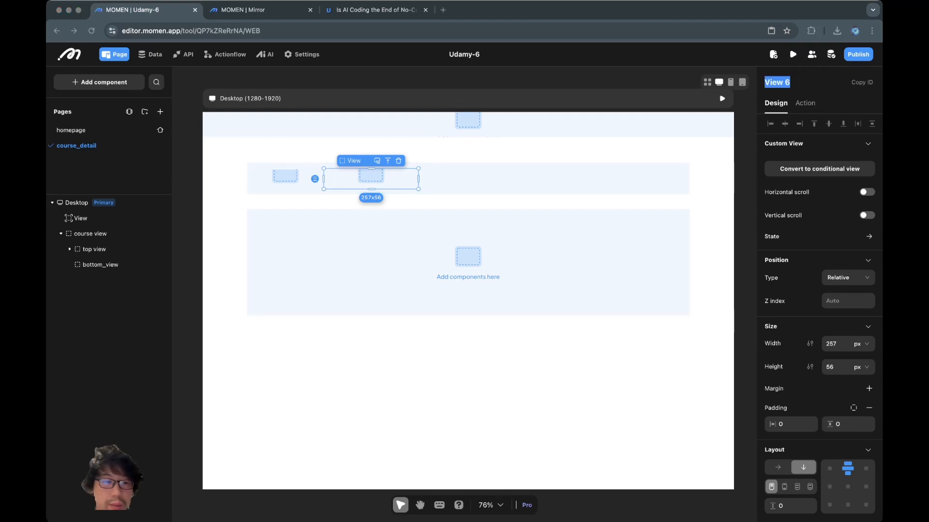
text(course sid)
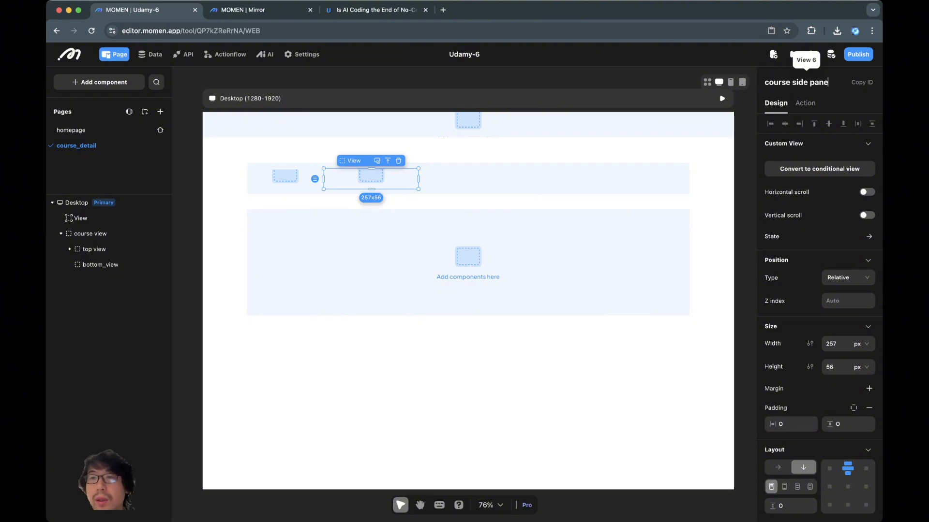
click(556, 356)
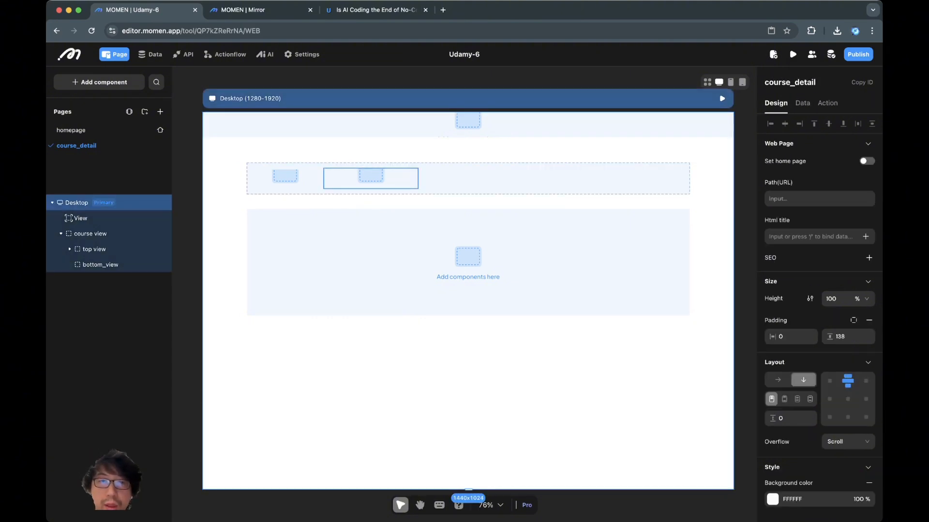
click(377, 180)
click(449, 179)
click(300, 179)
click(371, 179)
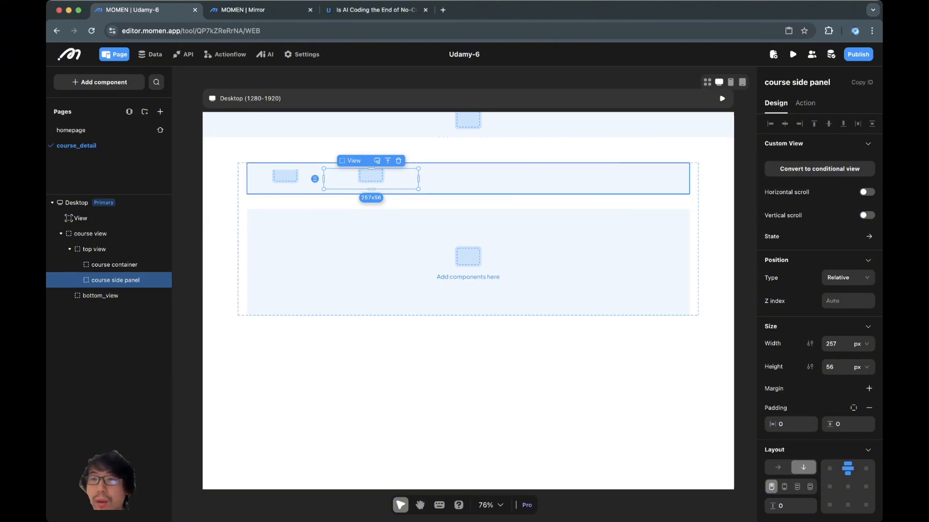
Size the course side panel to 300 px wide and 100% high.
double_click(830, 344)
text(300)
key(Return)
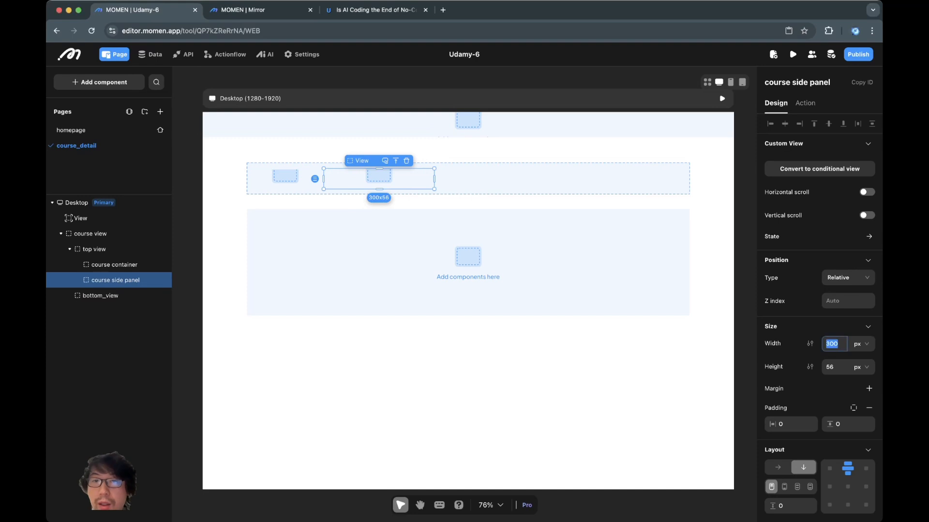
click(862, 367)
click(860, 401)
click(841, 364)
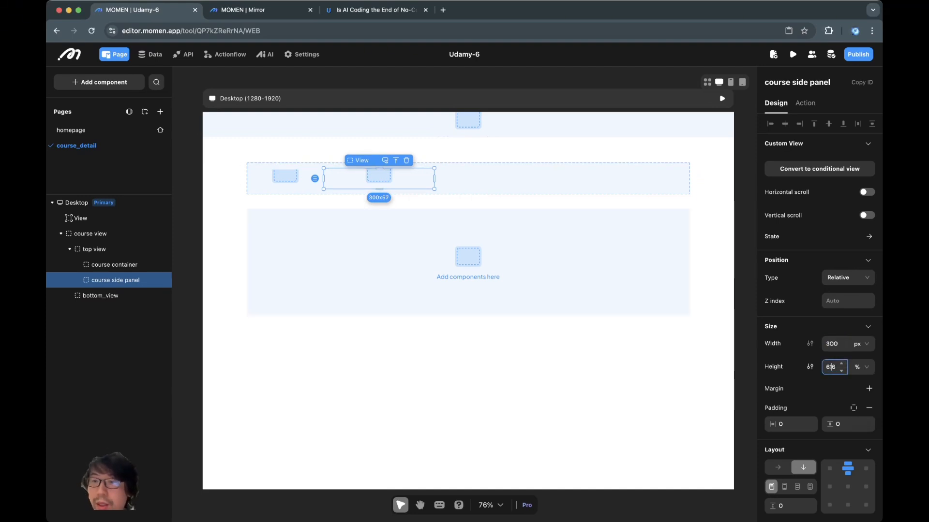
text(100)
key(Return)
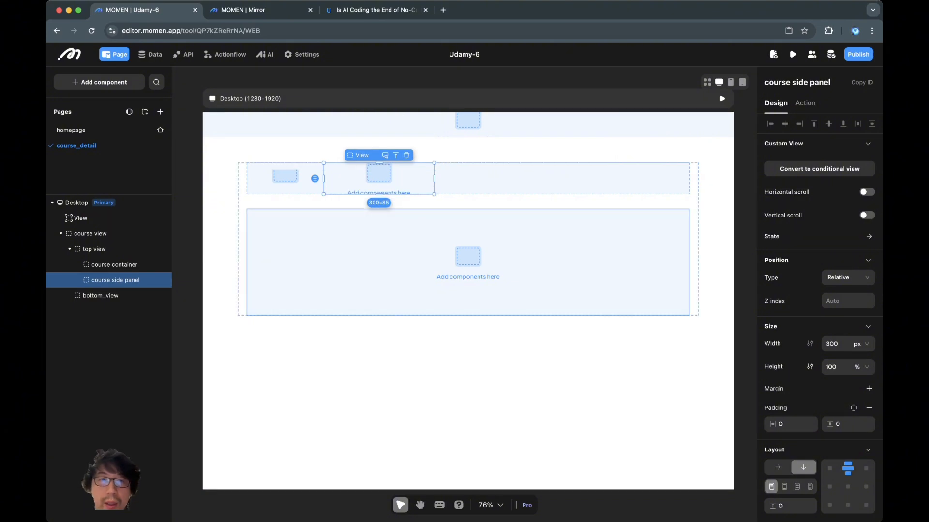
Set course container's width to 1 fr and height to 100%.
click(290, 179)
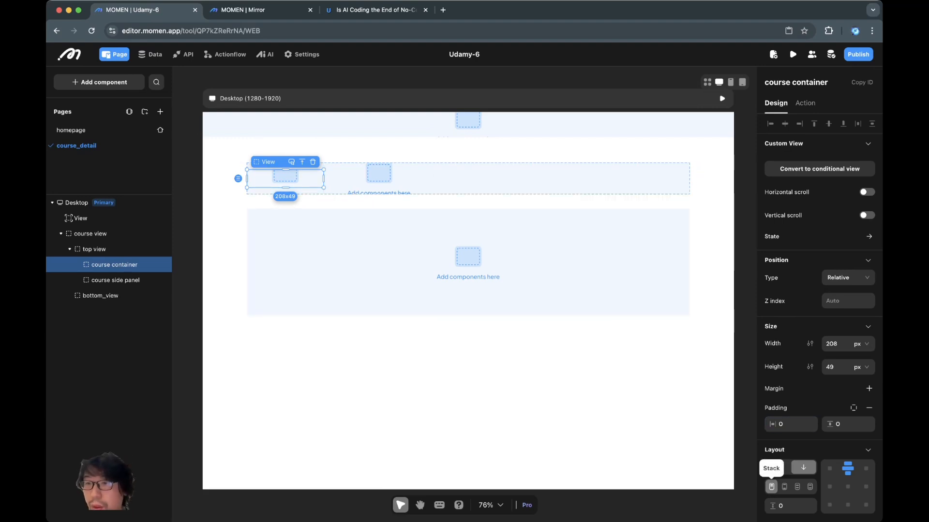
click(862, 344)
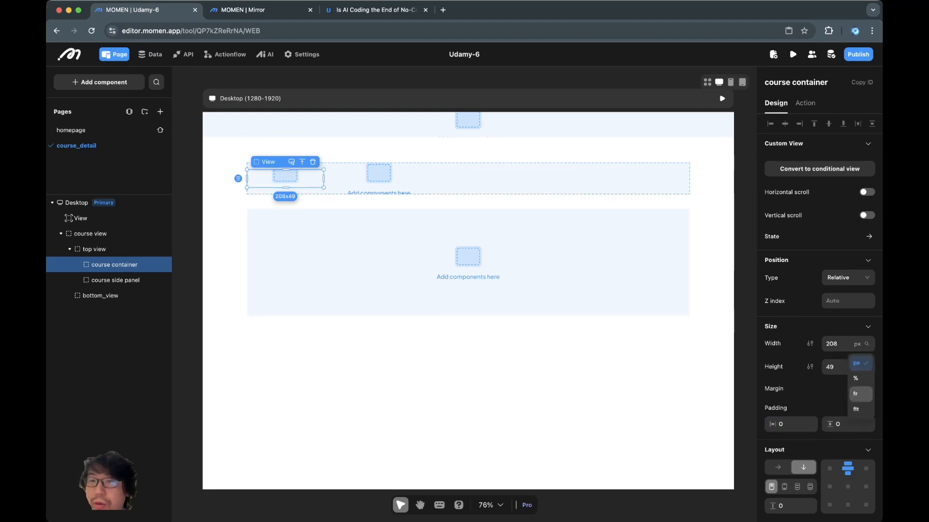
click(861, 394)
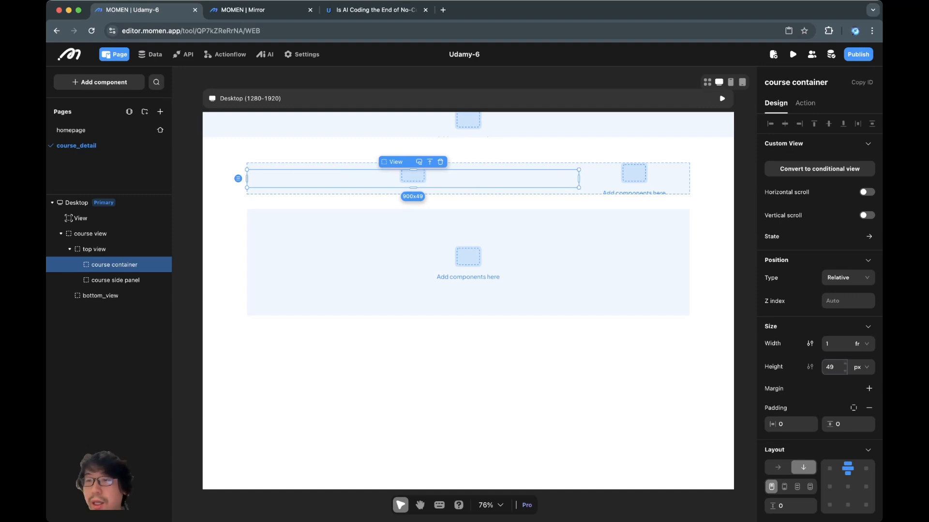
click(860, 367)
click(860, 401)
text(100)
key(Return)
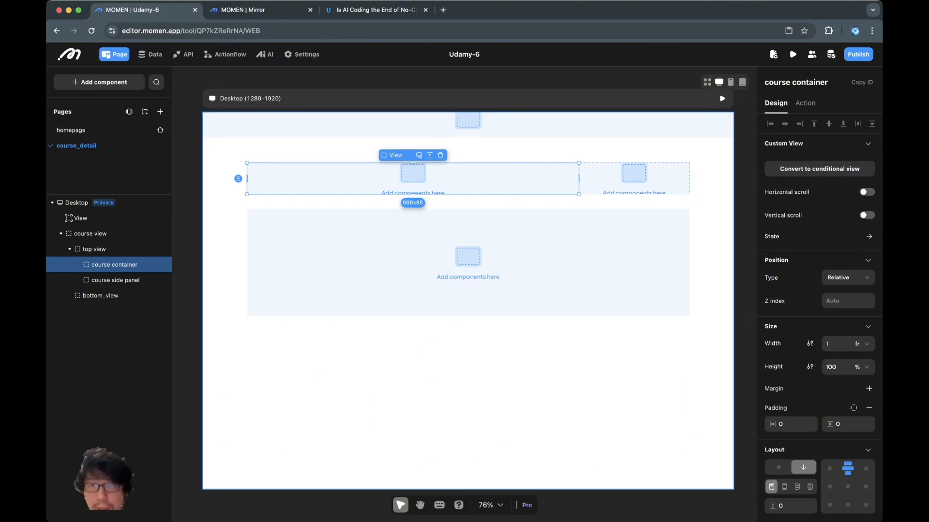
click(468, 368)
click(413, 179)
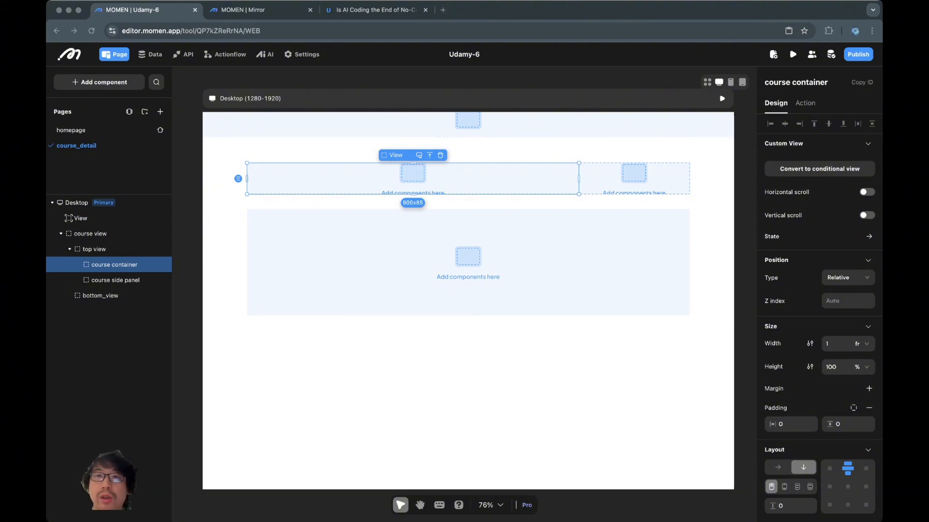
click(376, 10)
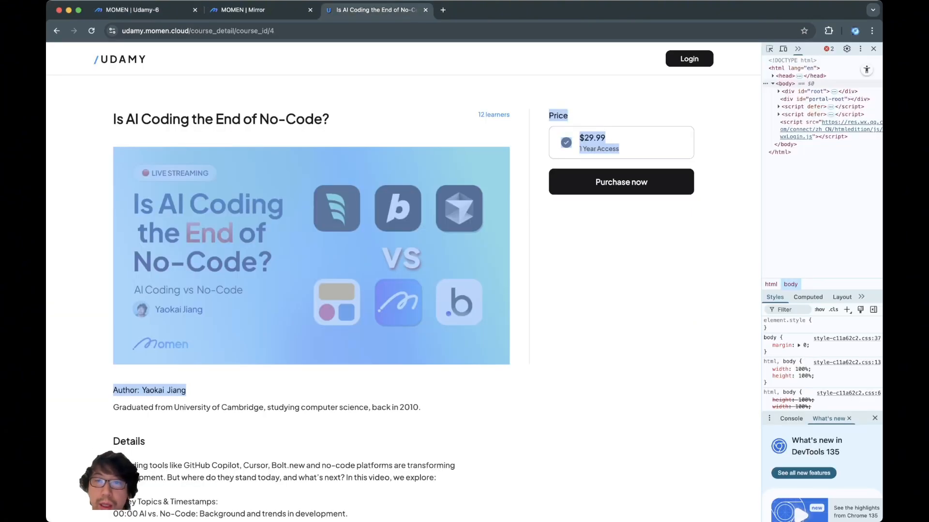
click(599, 290)
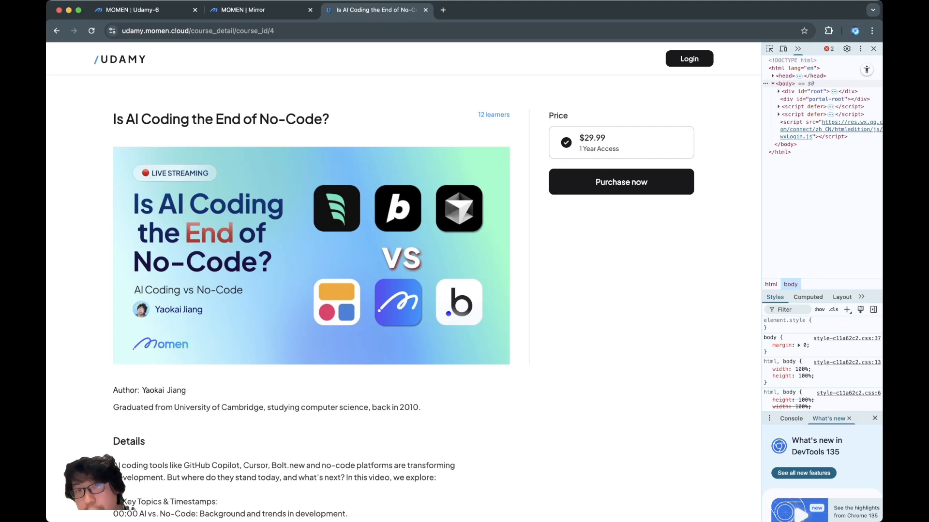
drag(548, 112, 644, 154)
key(super+Tab)
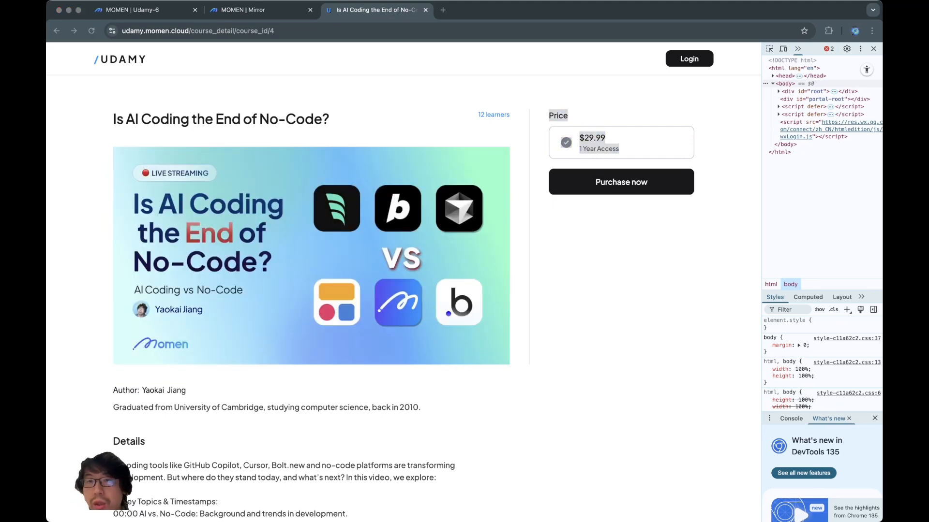
key(super+Tab)
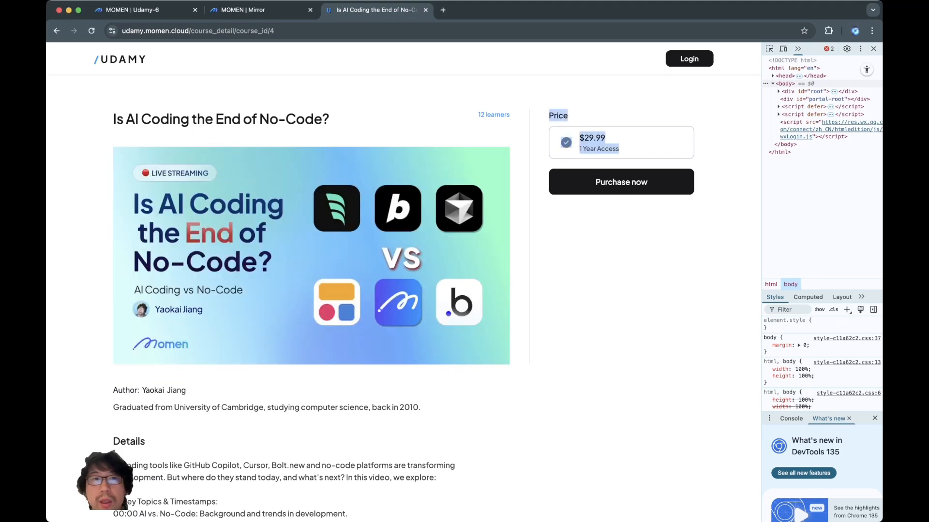
key(super+1)
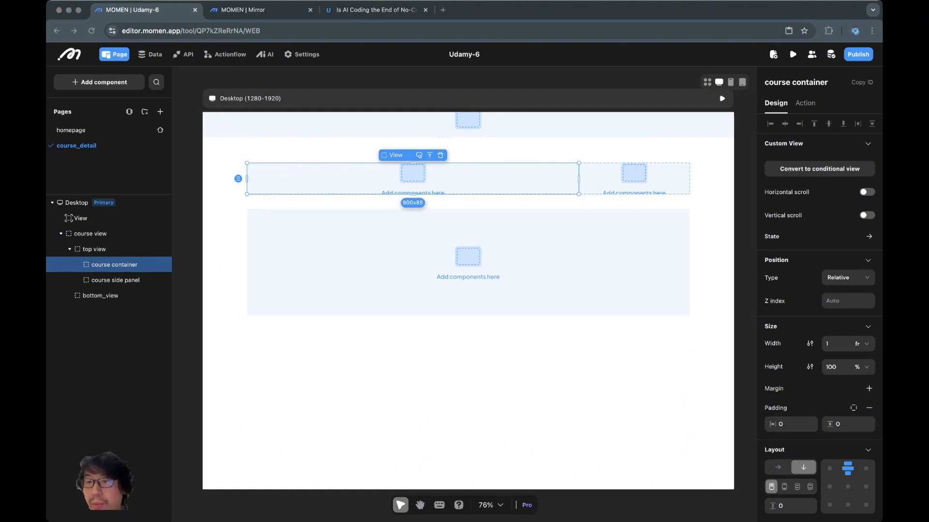
Set a 40 gap between the top view row's two panels.
key(super+Tab)
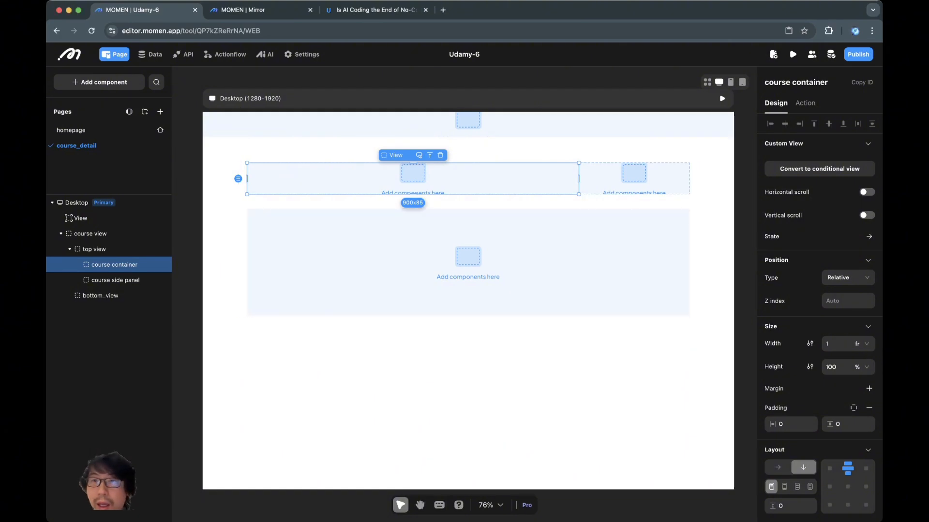
click(115, 280)
click(94, 250)
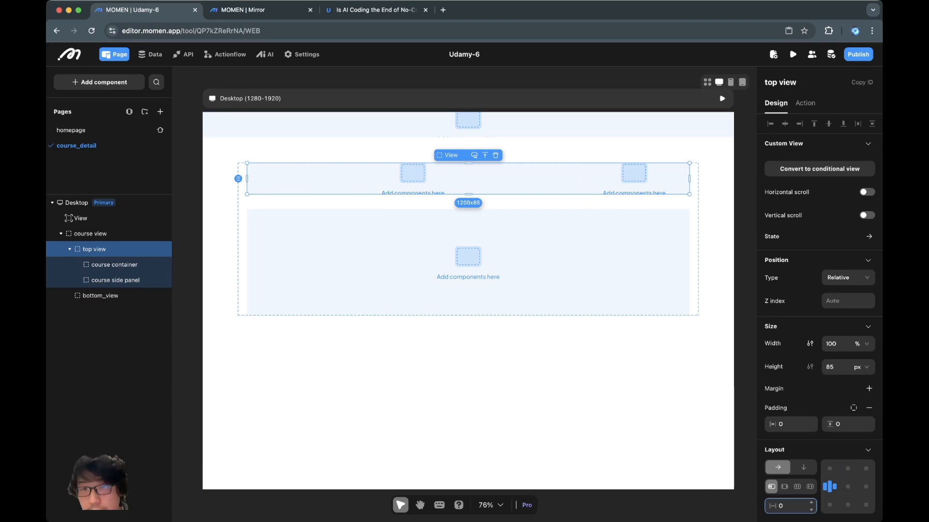
scroll(798, 484, down, 1)
click(793, 480)
text(40)
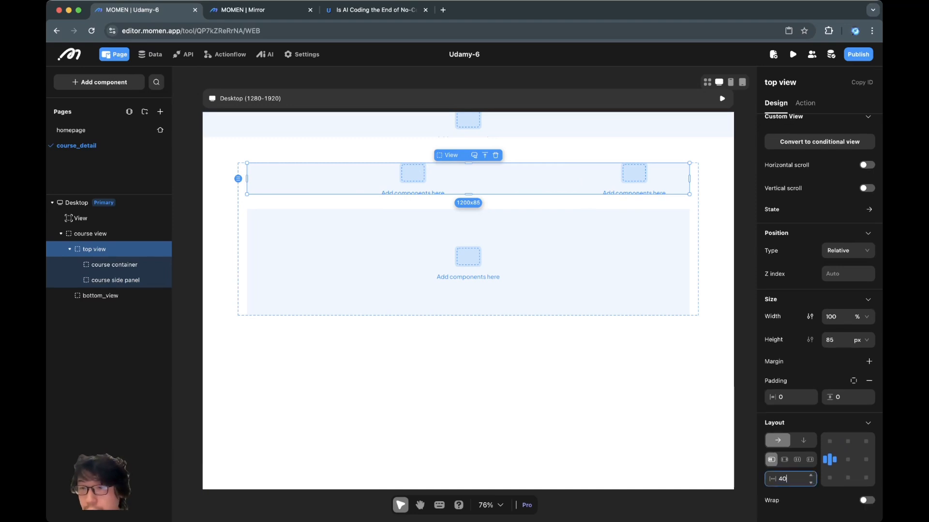
click(706, 367)
Add a border to the course container with widths 0/0/1/0.
click(624, 179)
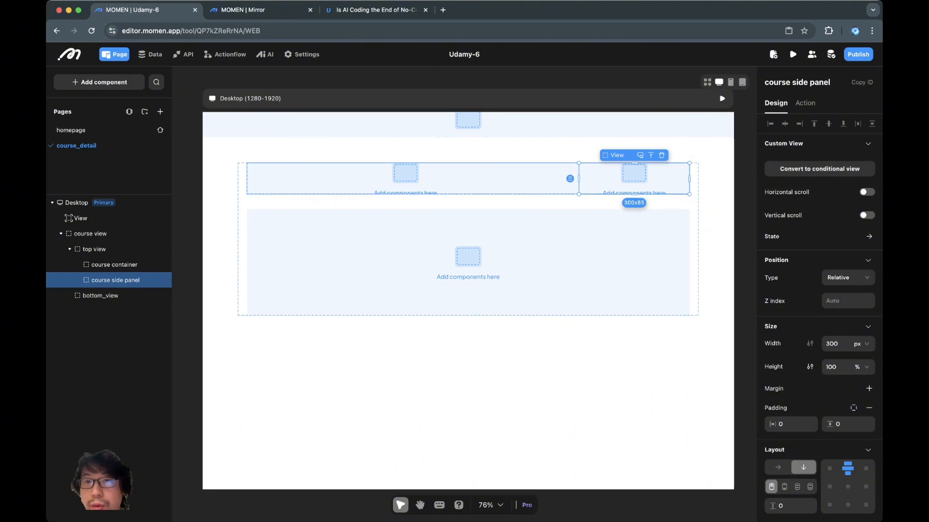
click(572, 185)
click(624, 180)
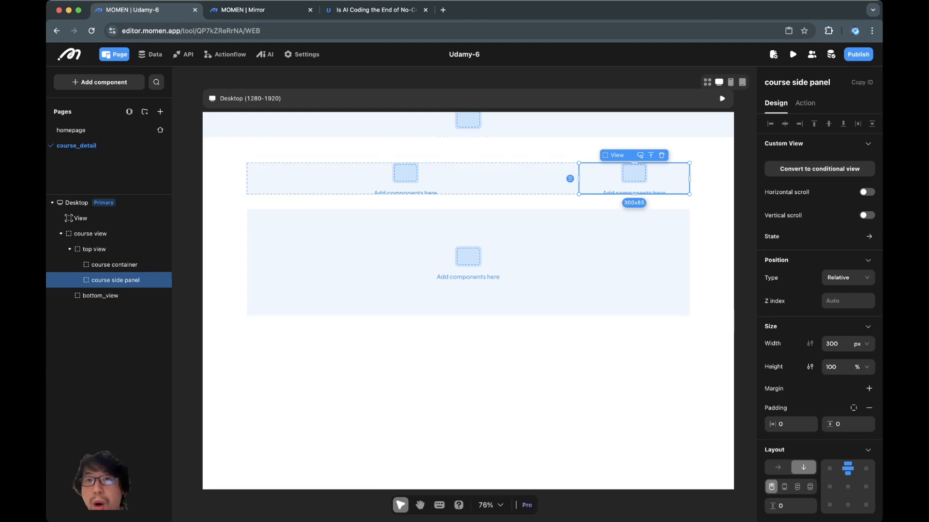
click(527, 179)
scroll(841, 363, down, 6)
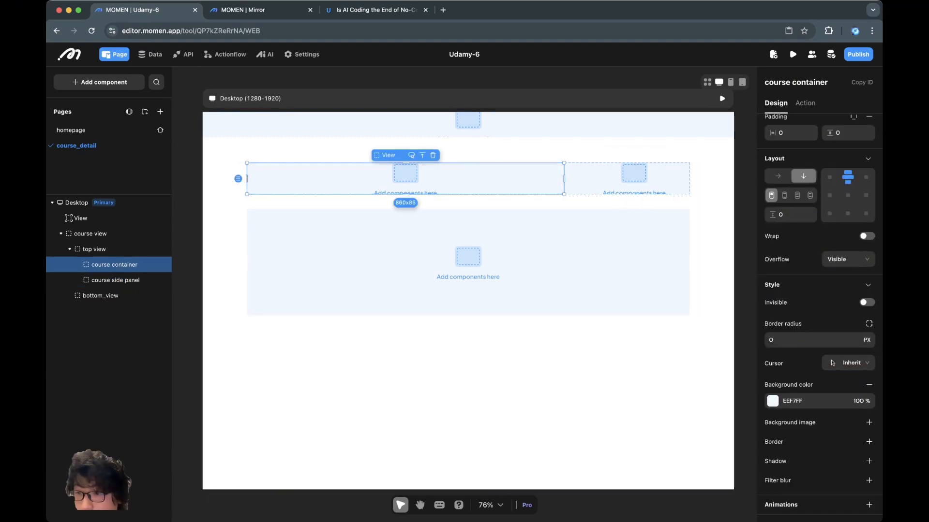
click(868, 441)
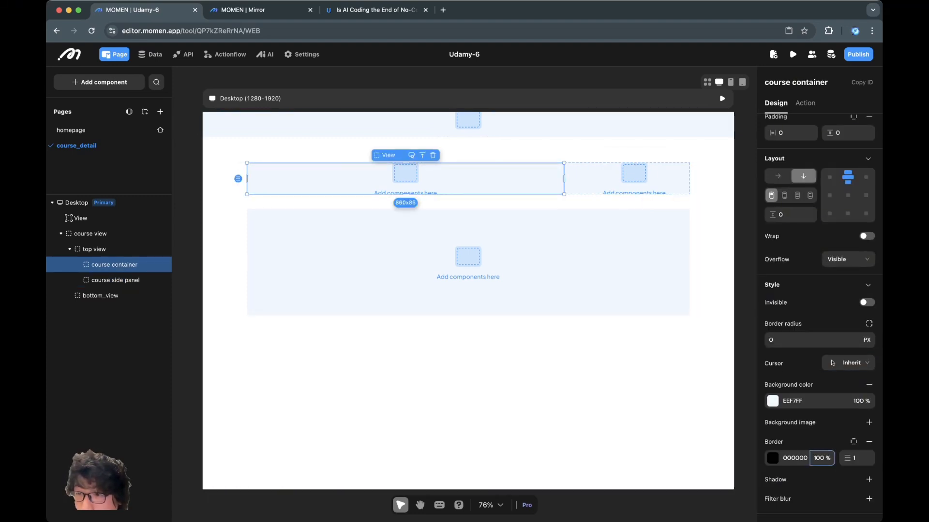
double_click(786, 480)
text(0)
key(Tab)
text(0)
key(Tab)
key(Tab)
text(0)
click(629, 396)
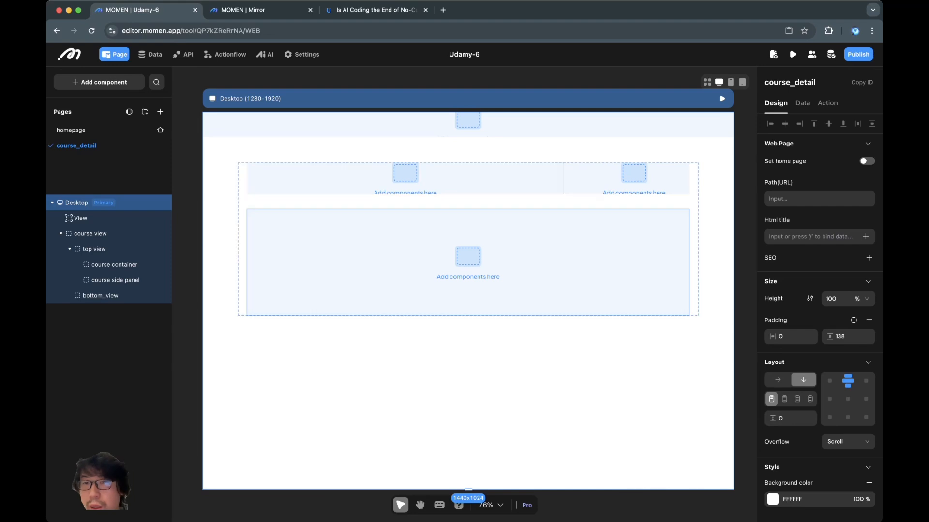
Colour the course container's border light grey E4E4E7 and view the live course page.
click(493, 179)
scroll(868, 388, down, 7)
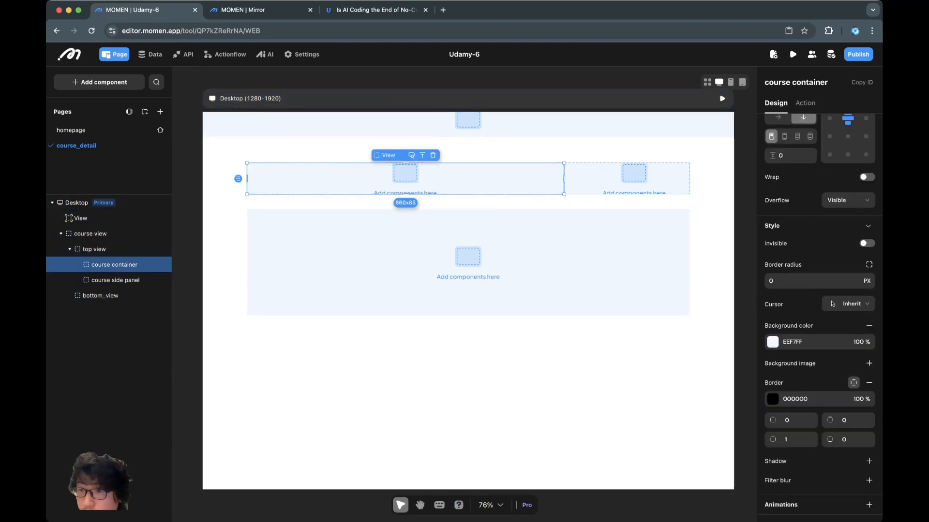
click(773, 399)
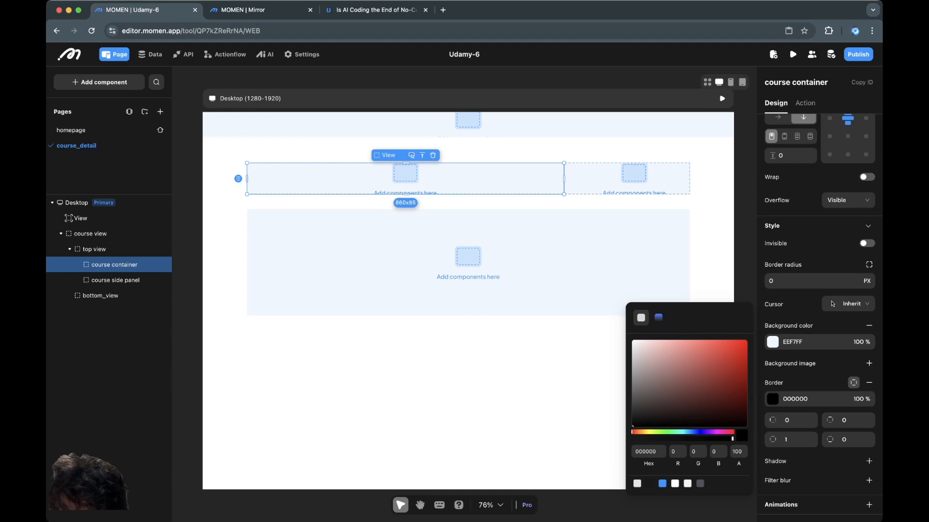
click(636, 484)
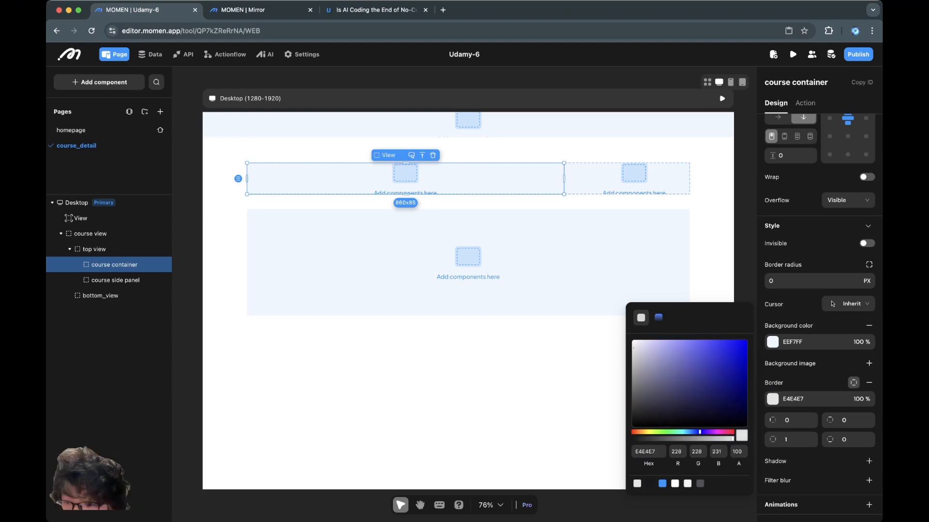
click(598, 351)
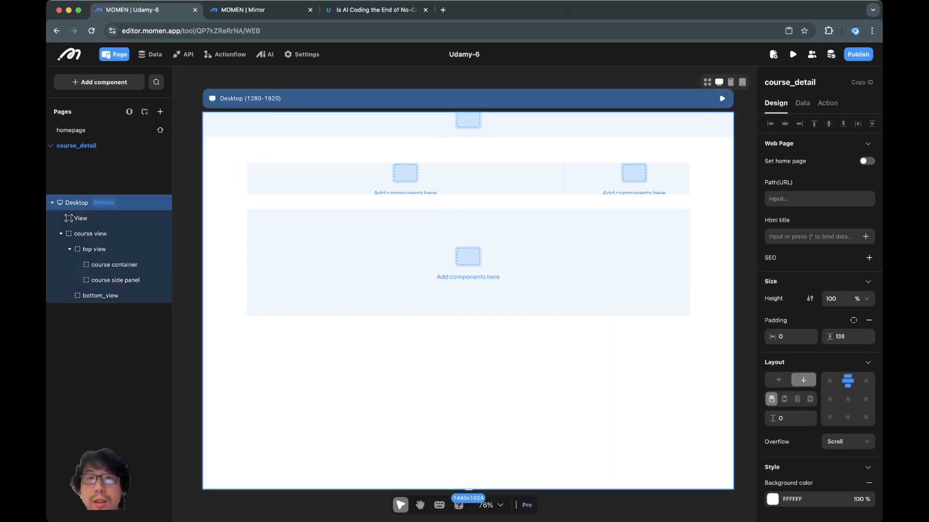
click(405, 179)
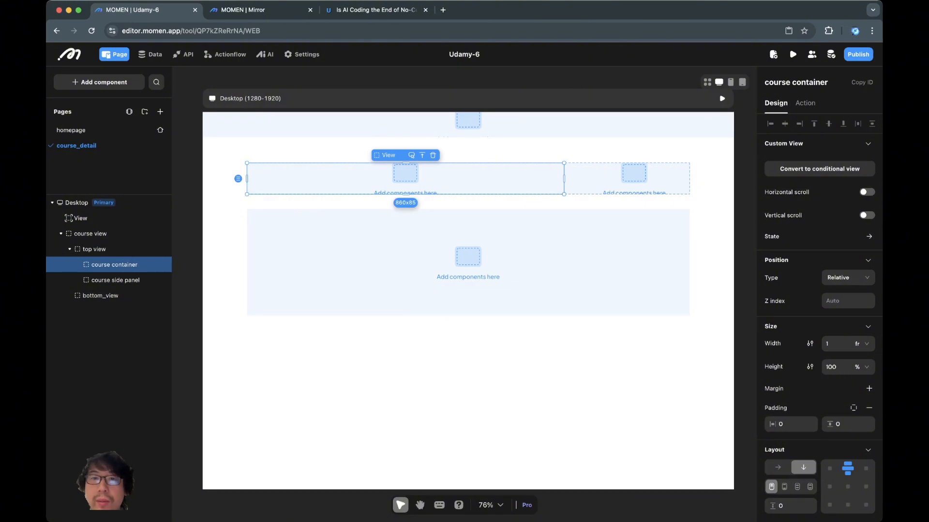
click(375, 9)
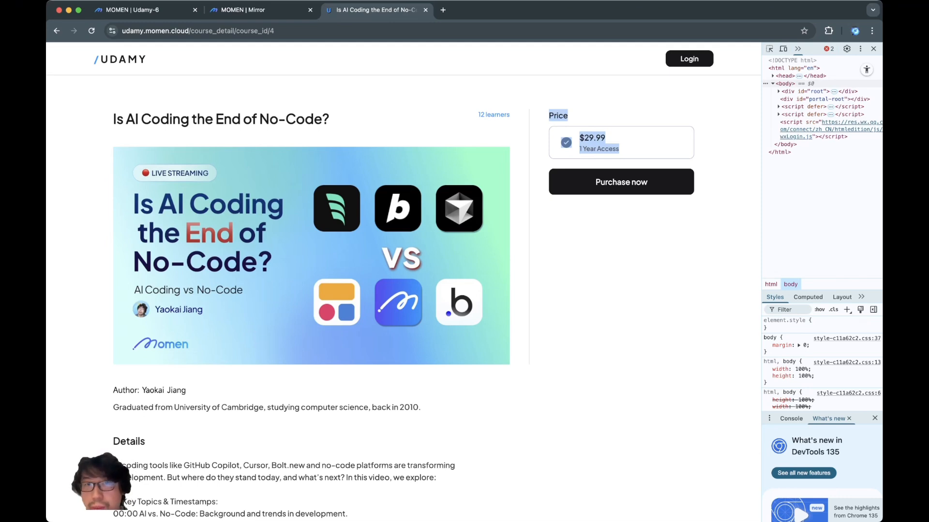
Clear the stray selection on the live page and go back to the Momen editor.
drag(510, 115, 491, 115)
click(492, 116)
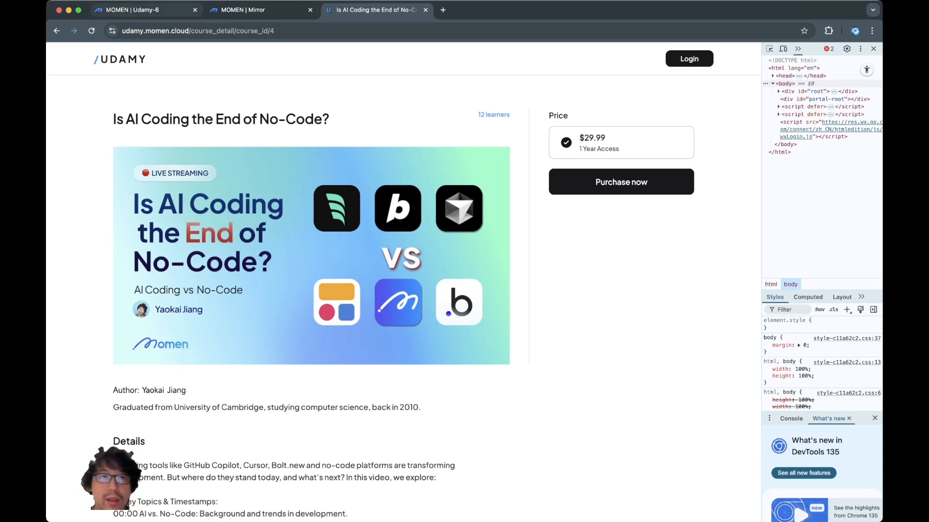
click(143, 10)
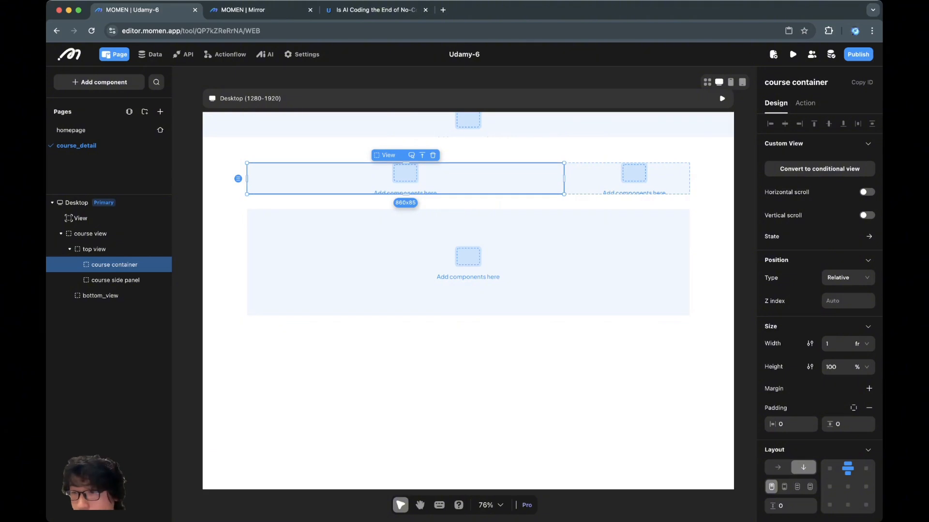
Give the course container 40 padding on its right side only.
scroll(819, 309, down, 2)
scroll(820, 309, down, 2)
scroll(819, 310, down, 3)
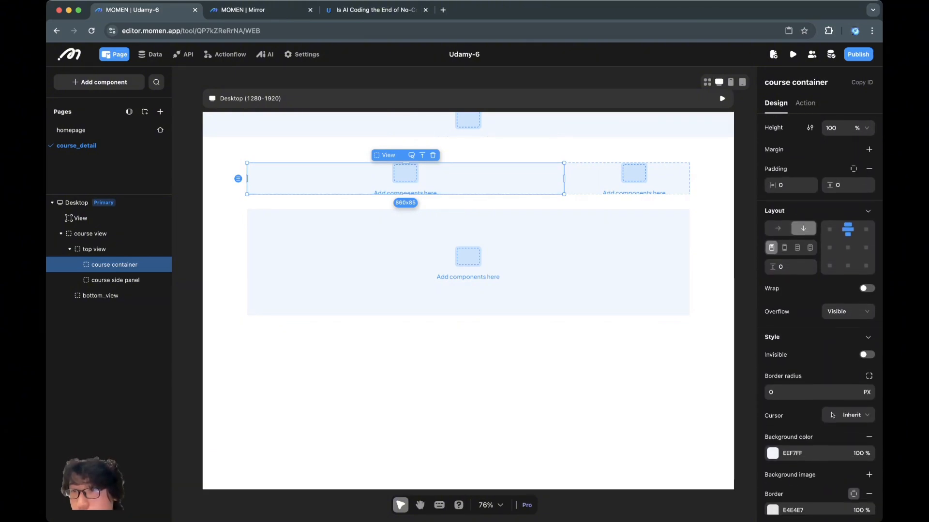
scroll(819, 309, up, 2)
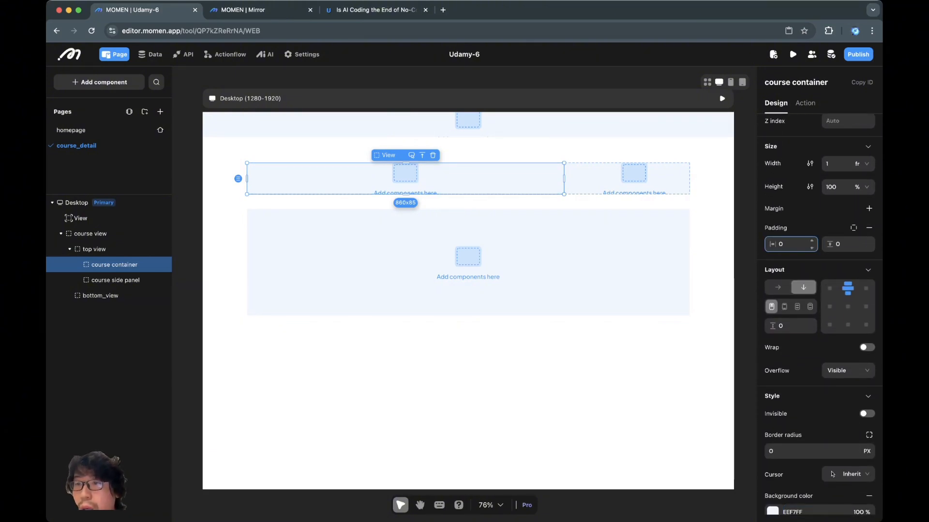
click(853, 228)
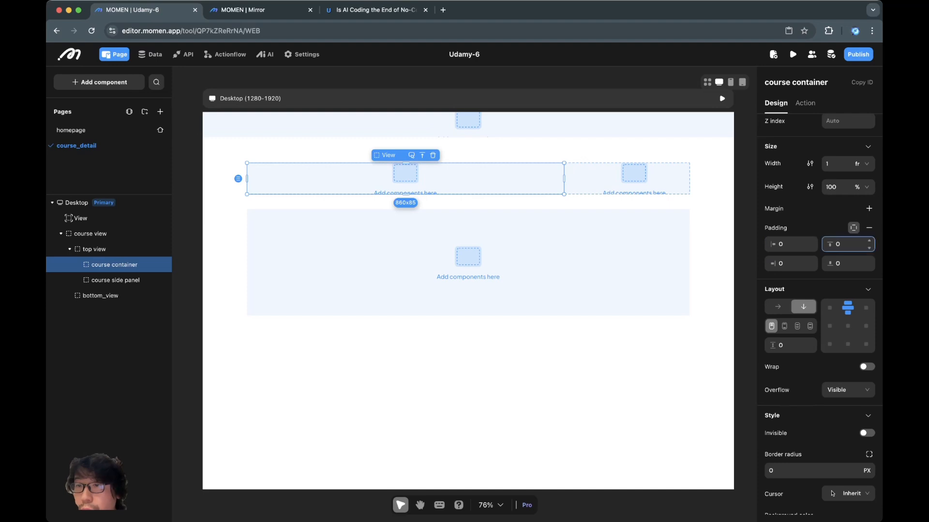
key(BackSpace)
text(40)
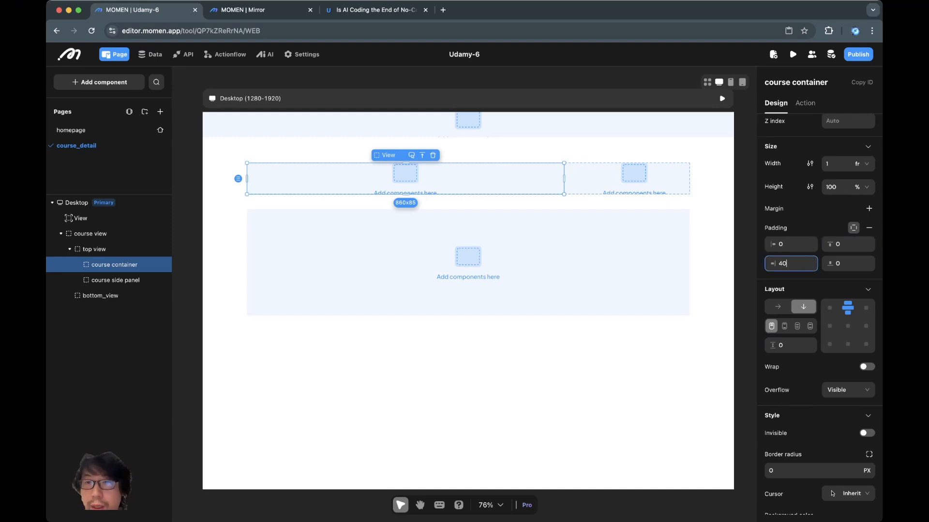
click(629, 367)
click(503, 180)
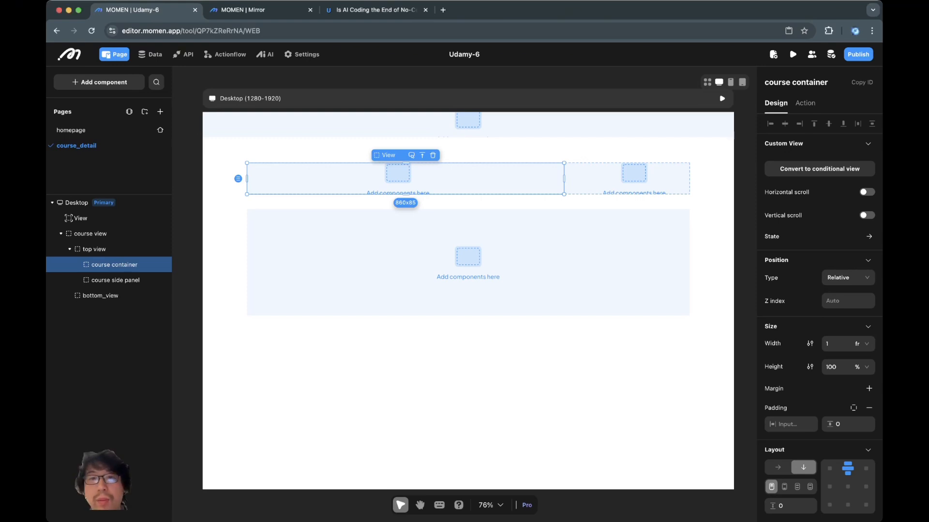
Set the top view row's height to 528 px and reselect the course container.
click(94, 250)
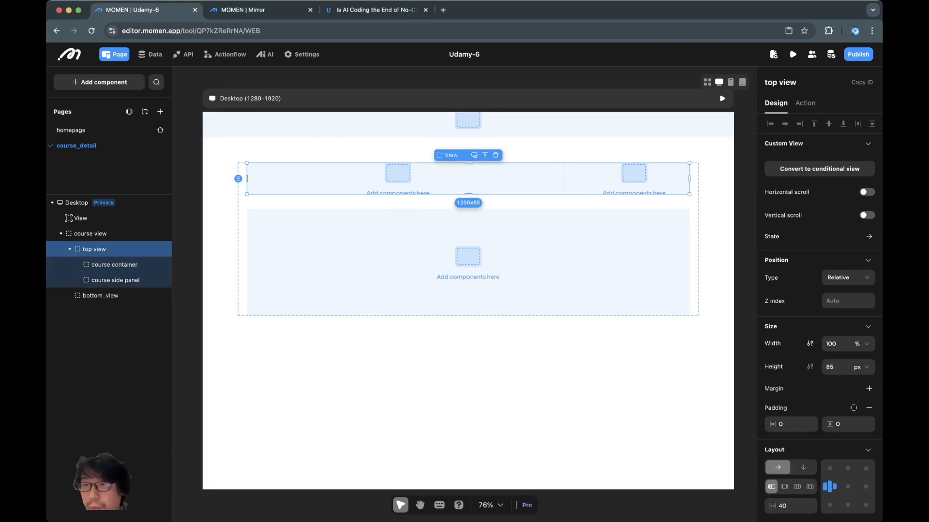
double_click(830, 367)
text(52)
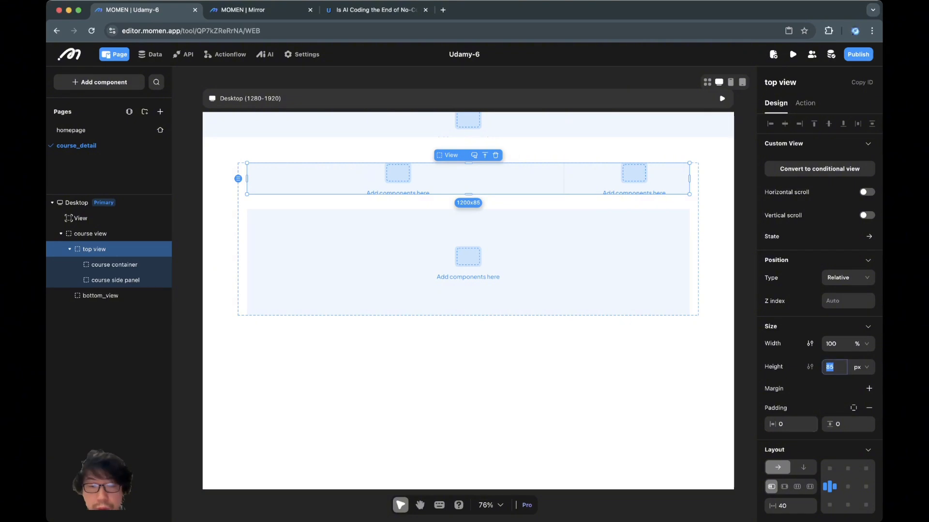
text(8)
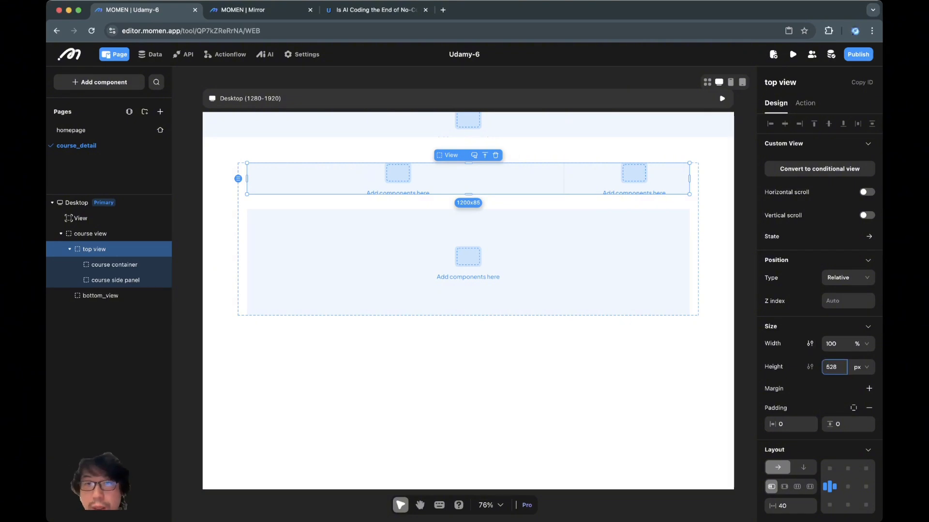
key(Return)
click(712, 300)
click(628, 300)
click(494, 290)
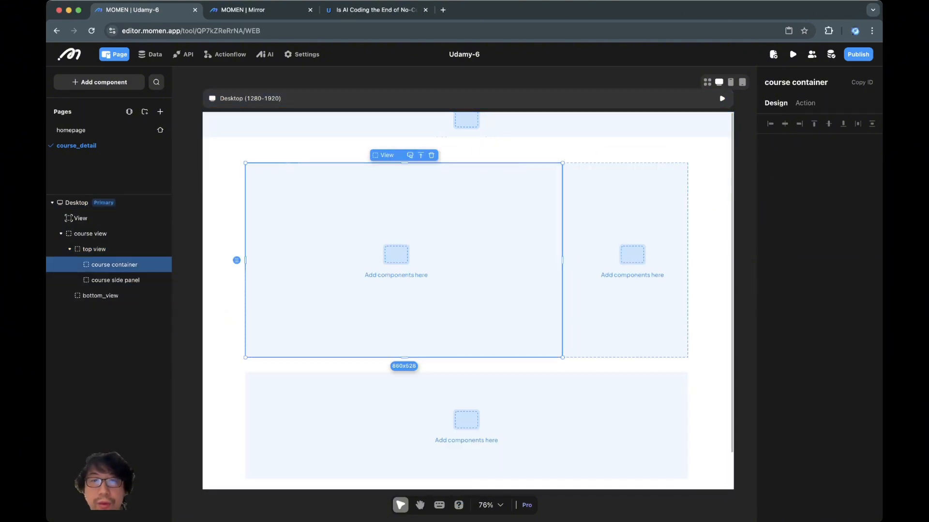
scroll(494, 290, down, 1)
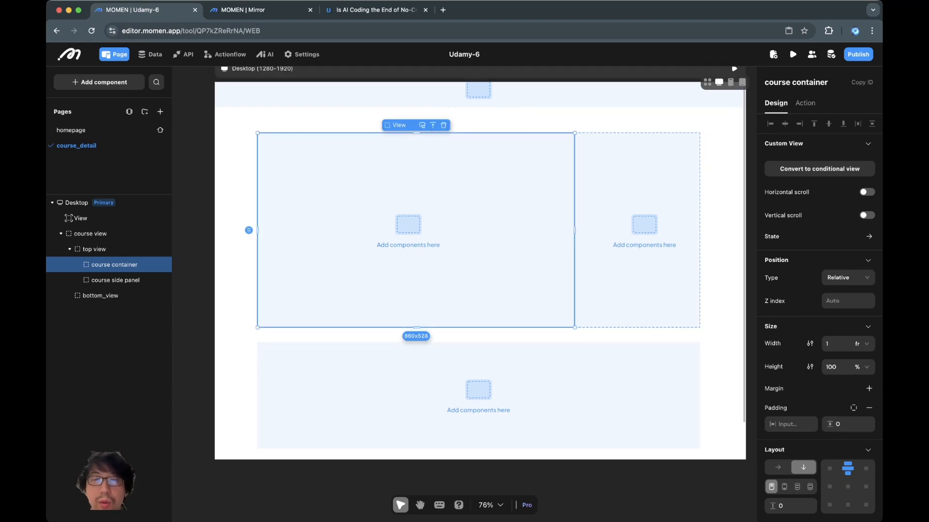
scroll(629, 241, up, 1)
scroll(628, 242, right, 1)
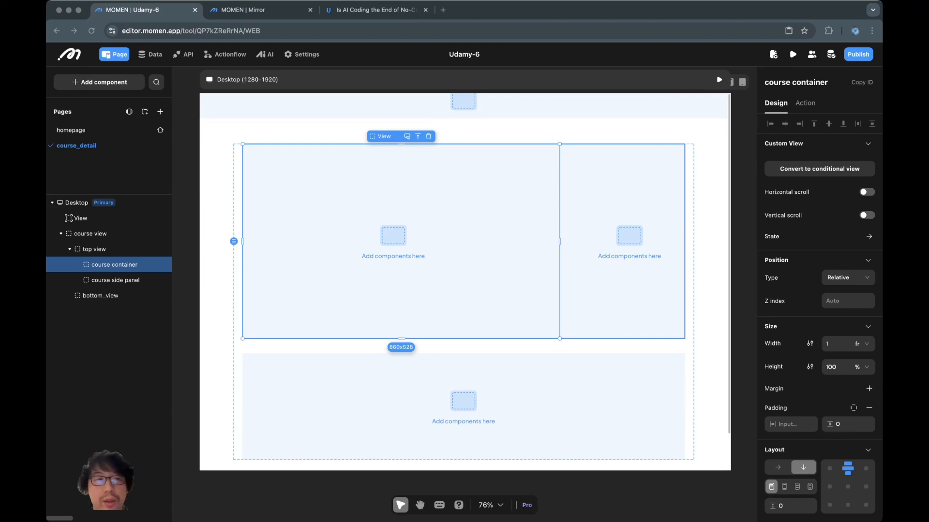
click(375, 10)
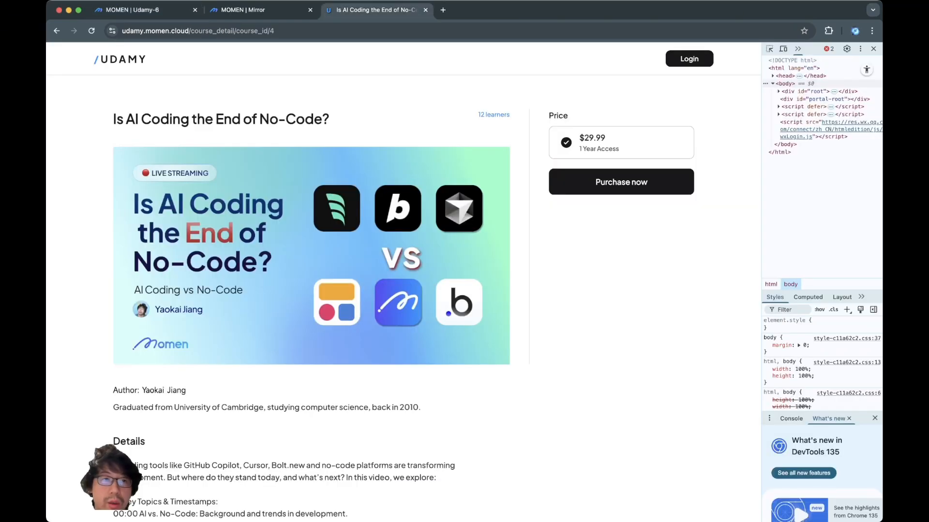
drag(113, 119, 510, 121)
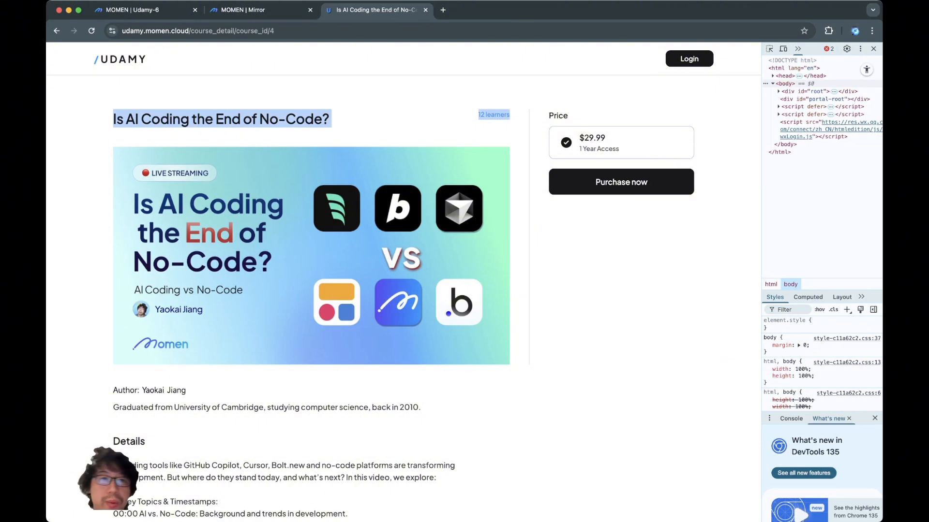
click(511, 122)
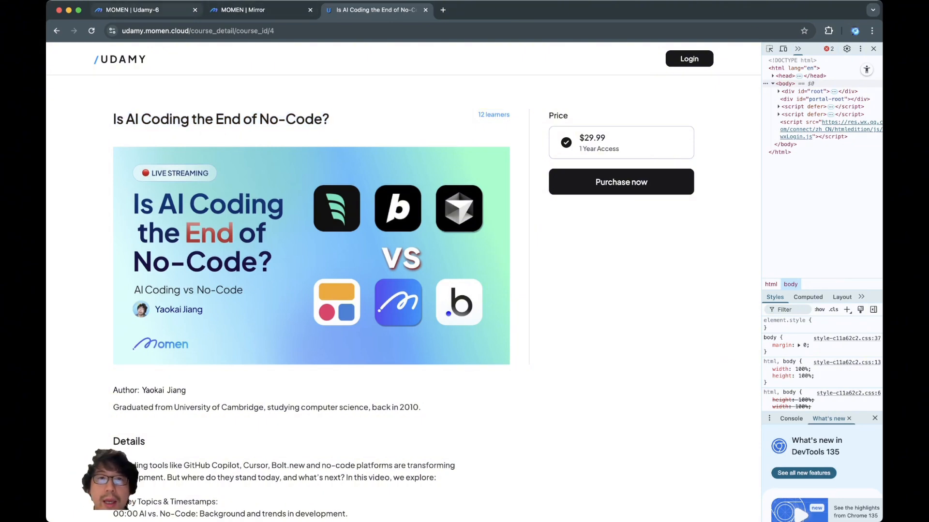
click(127, 9)
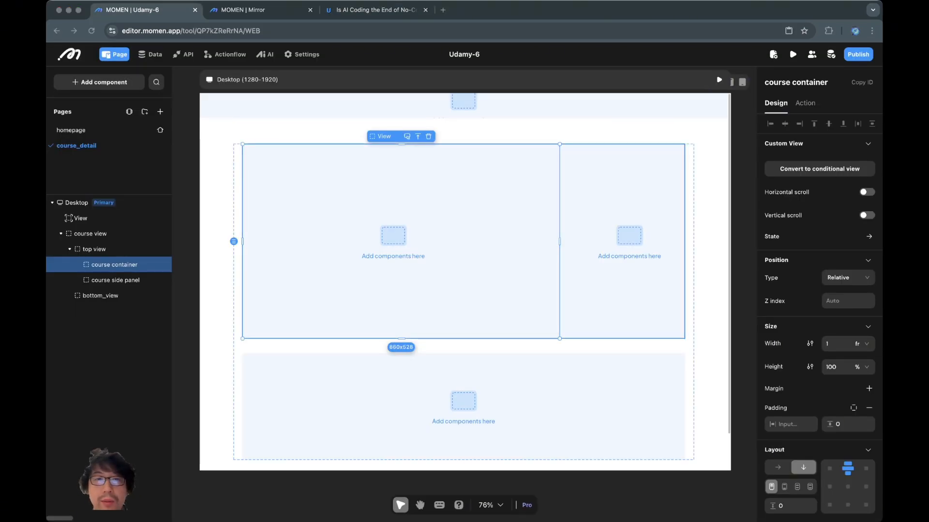
Draw two new views stacked inside the course container.
key(r)
drag(291, 166, 444, 189)
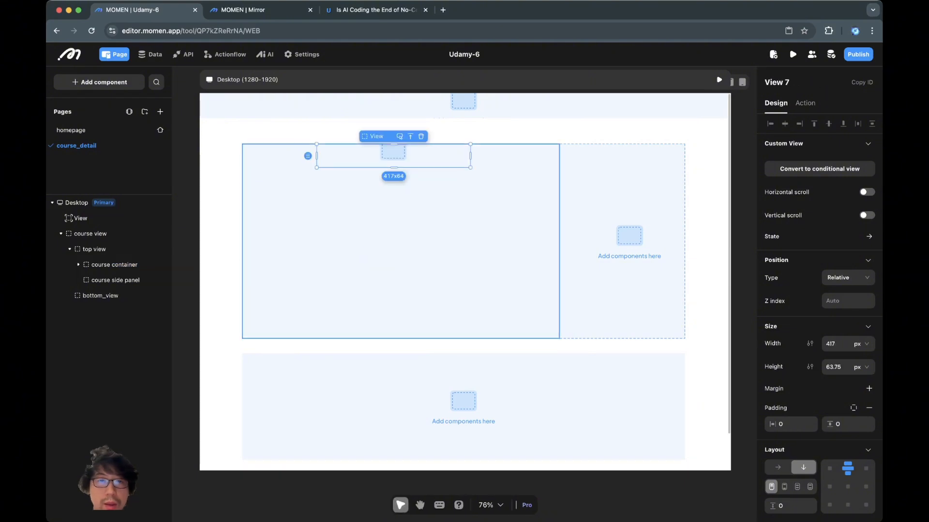
key(r)
mouse_move(303, 203)
mouse_down()
mouse_move(381, 247)
mouse_move(489, 227)
mouse_up()
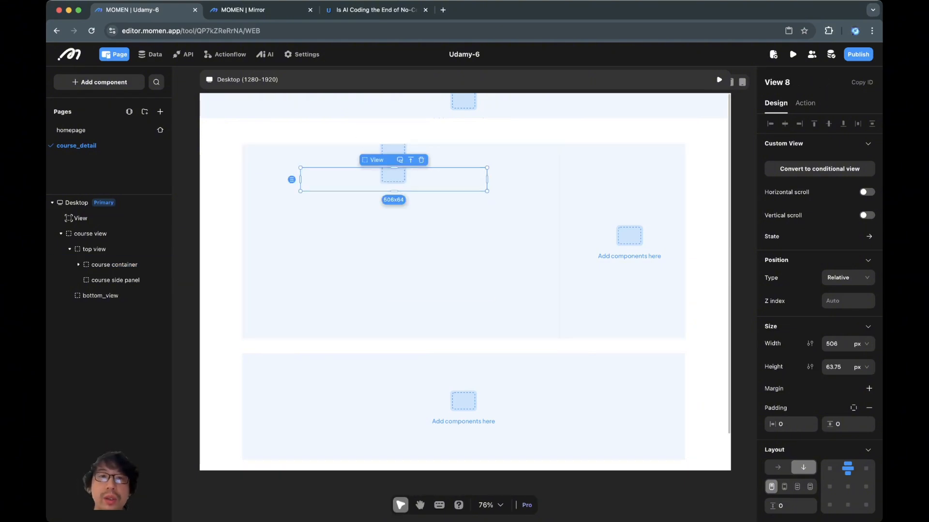
Rename the top view 'header container' and set its width to 100%.
click(393, 156)
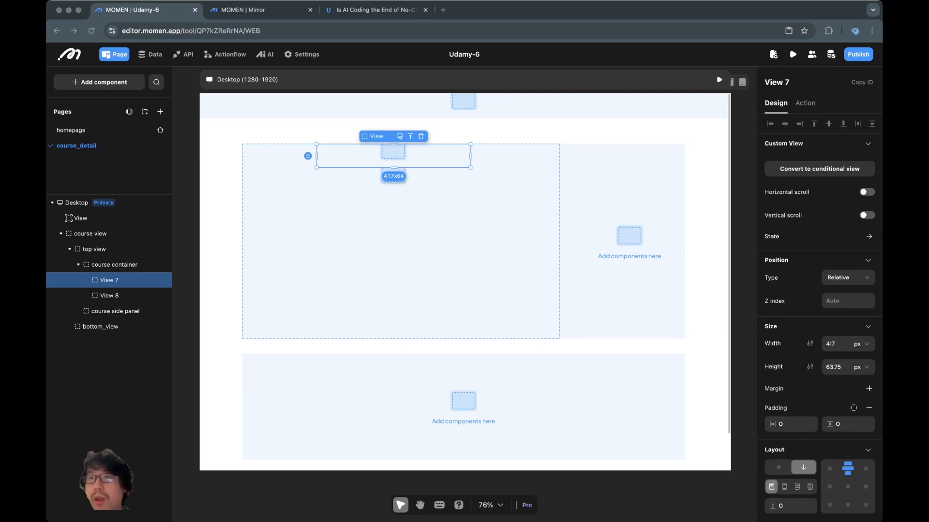
triple_click(778, 82)
text(header container)
key(Return)
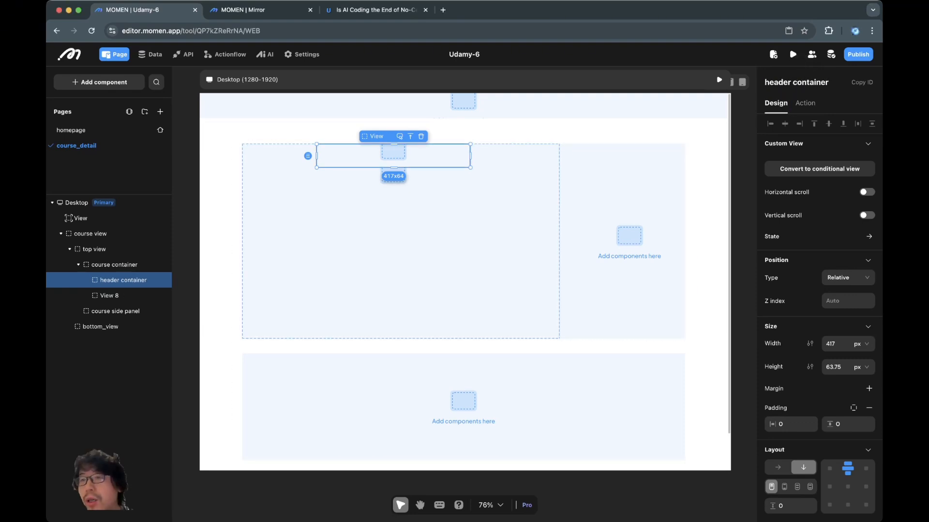
click(858, 344)
click(856, 378)
click(830, 344)
text(100)
key(Return)
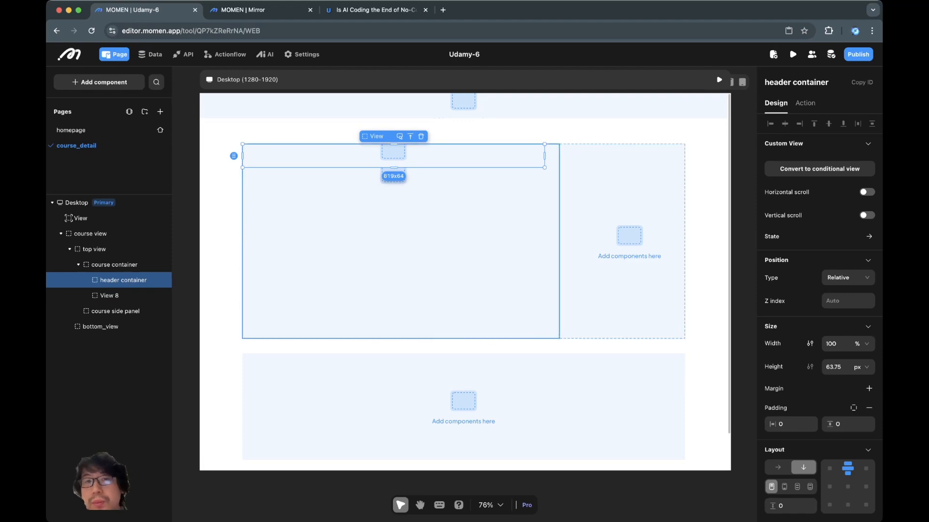
click(394, 180)
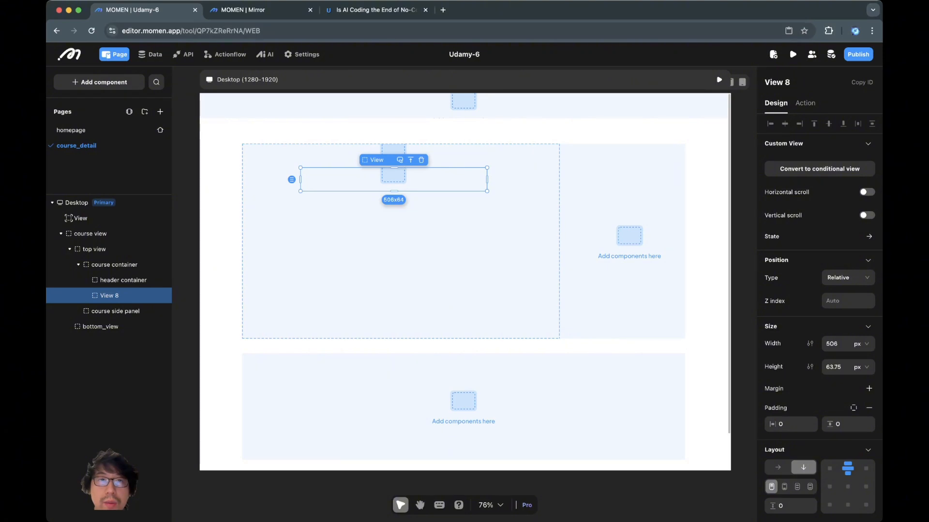
click(376, 10)
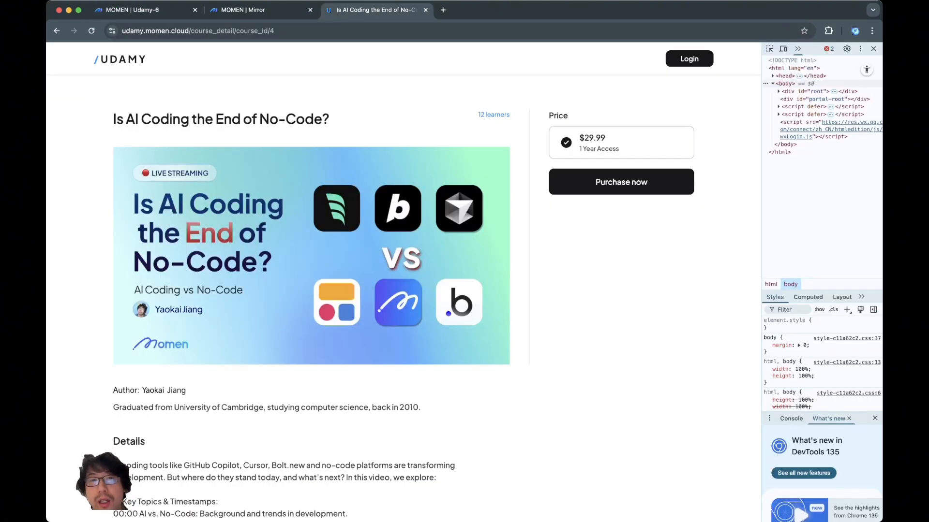
Sign in to Udamy from the home page with the account credentials.
click(119, 59)
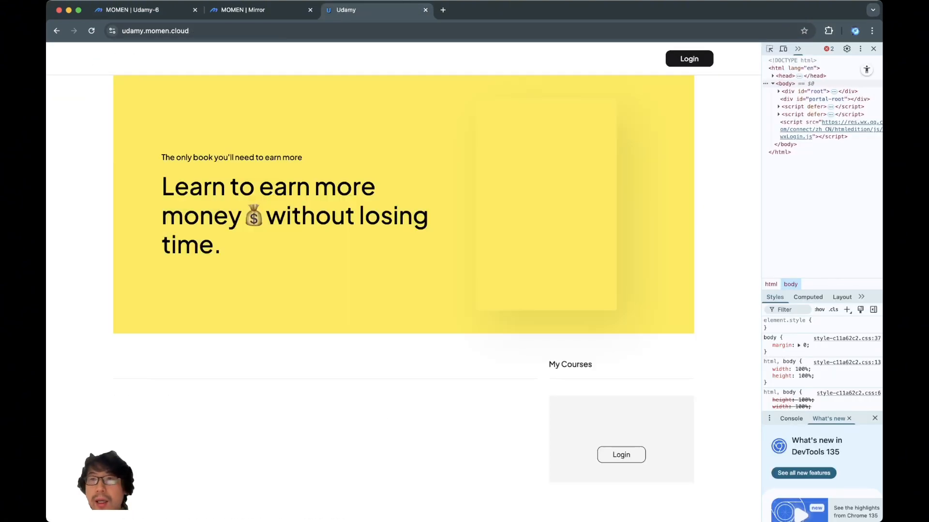
click(688, 59)
text(jiangyaokai)
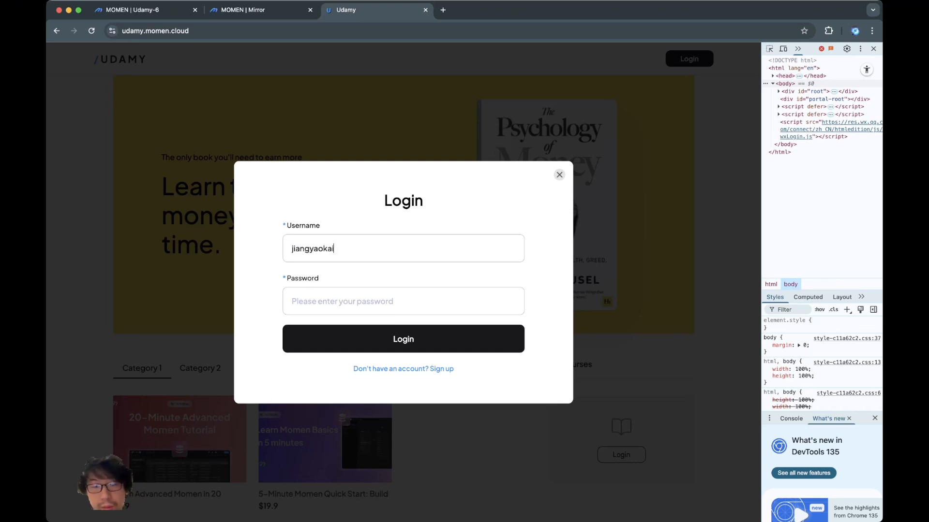
text(••)
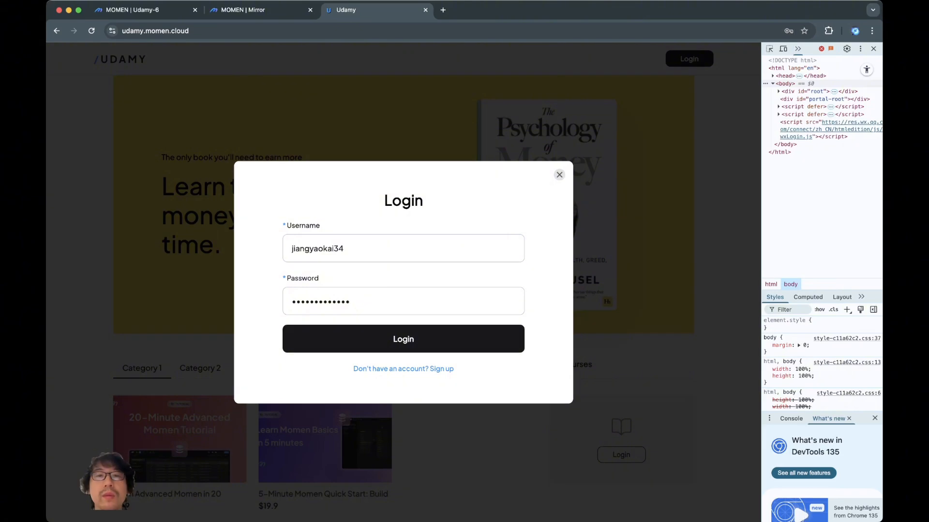
key(Return)
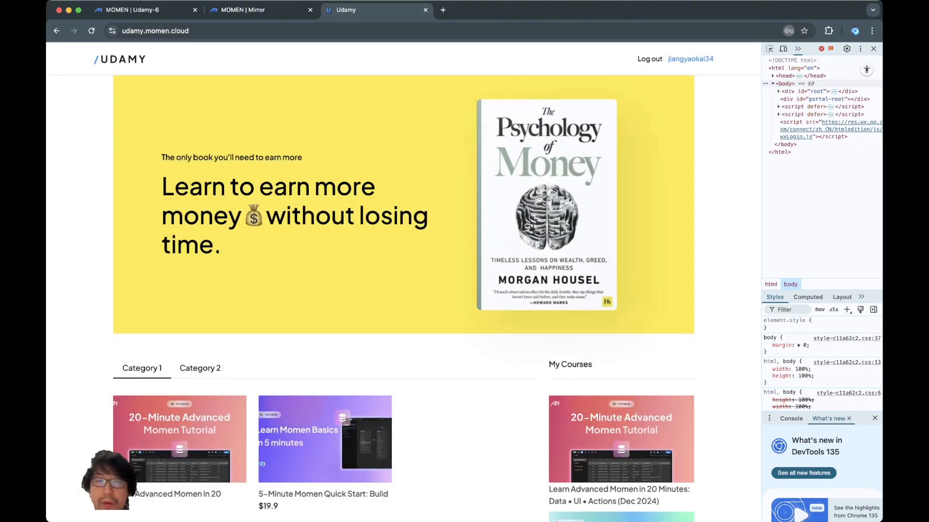
Open the Learn Advanced Momen in 20 Minutes and 5-Minute Momen Quick Start course pages.
scroll(621, 338, down, 2)
click(621, 338)
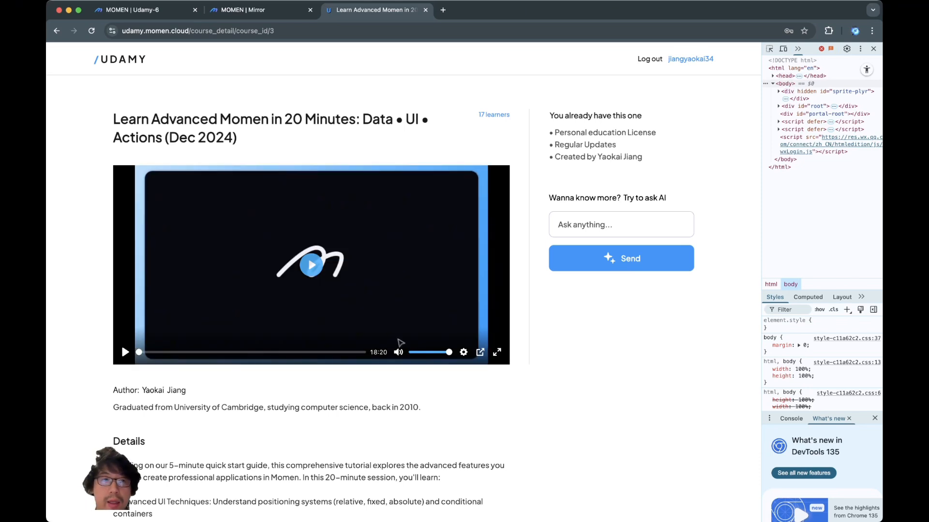
click(119, 59)
scroll(404, 290, down, 2)
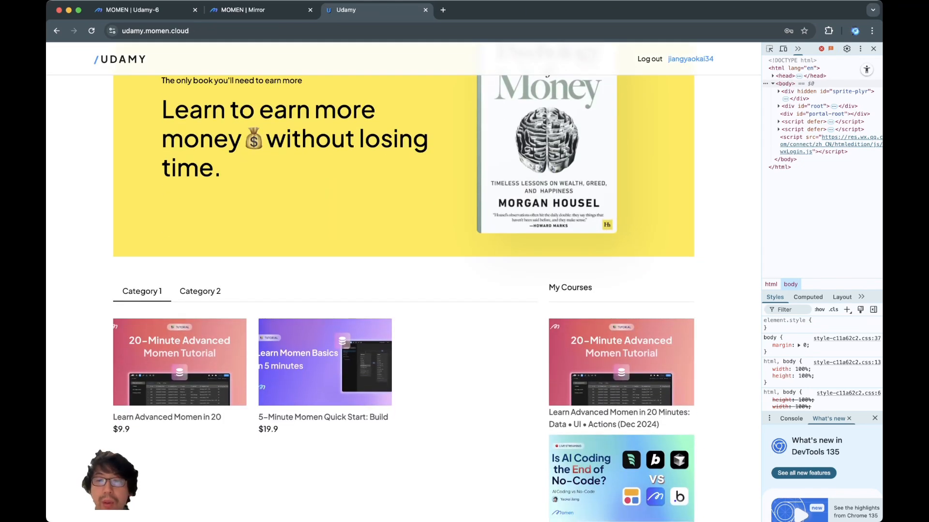
scroll(325, 310, down, 2)
click(325, 309)
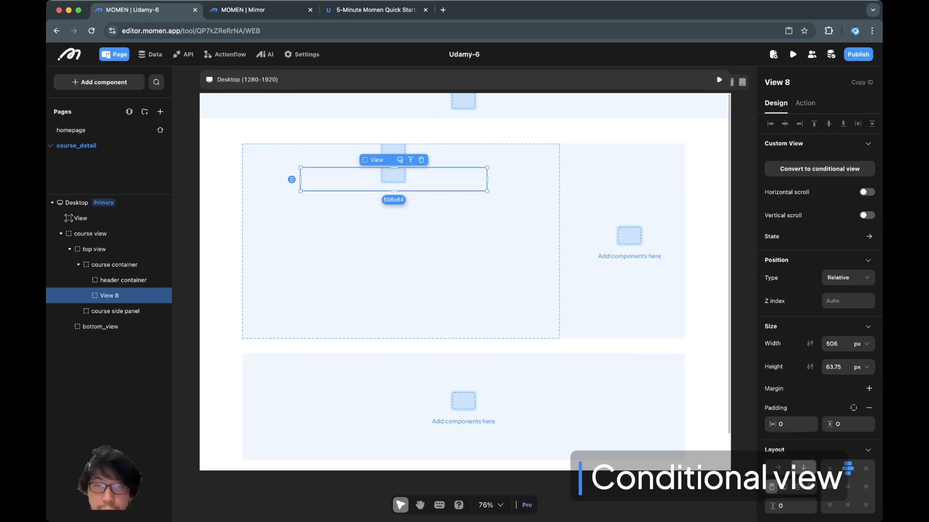
Delete View 8 and drop a Conditional View into the course container.
key(Delete)
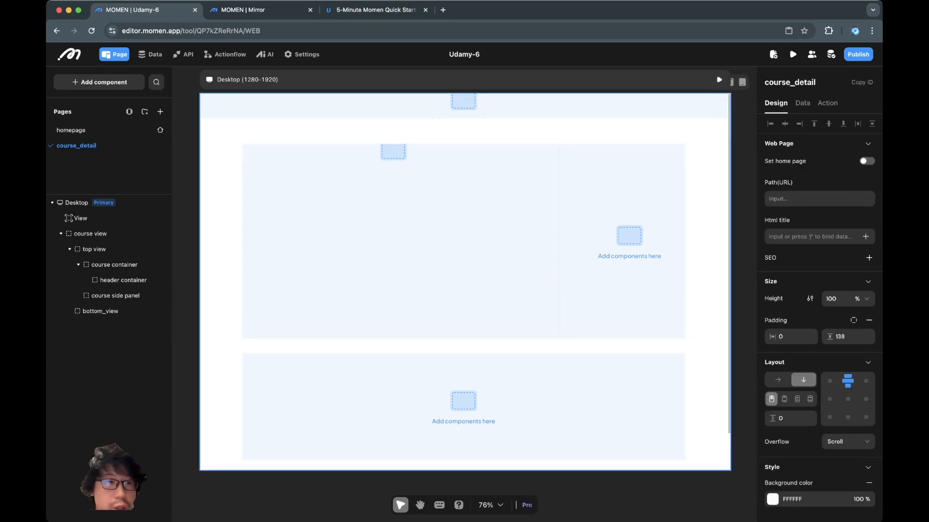
click(99, 83)
scroll(108, 290, down, 8)
drag(80, 322, 389, 199)
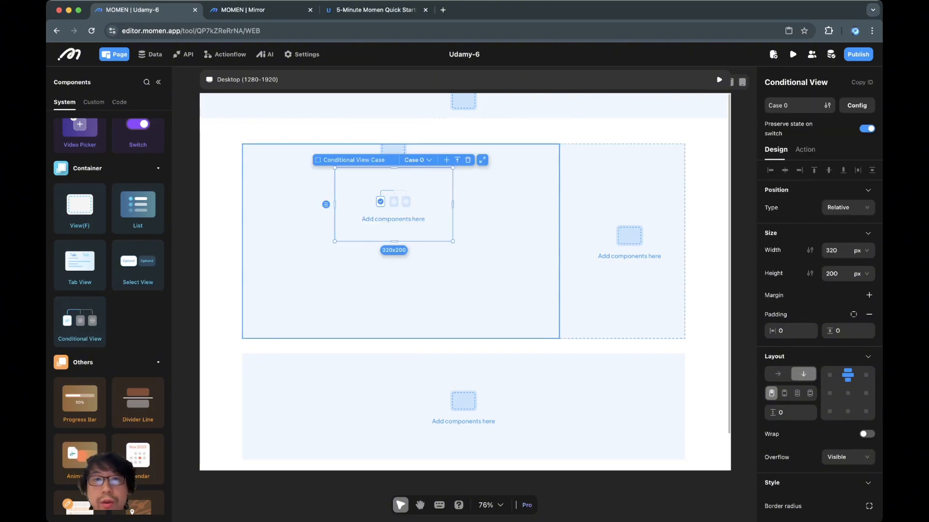
scroll(138, 261, up, 1)
scroll(138, 262, up, 8)
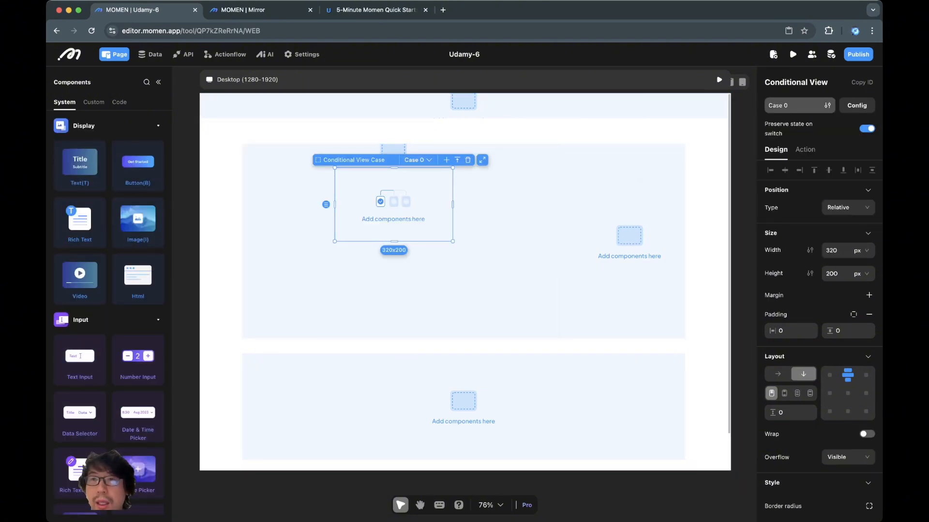
Name the conditional view's cases purchased and not_purchased.
click(795, 105)
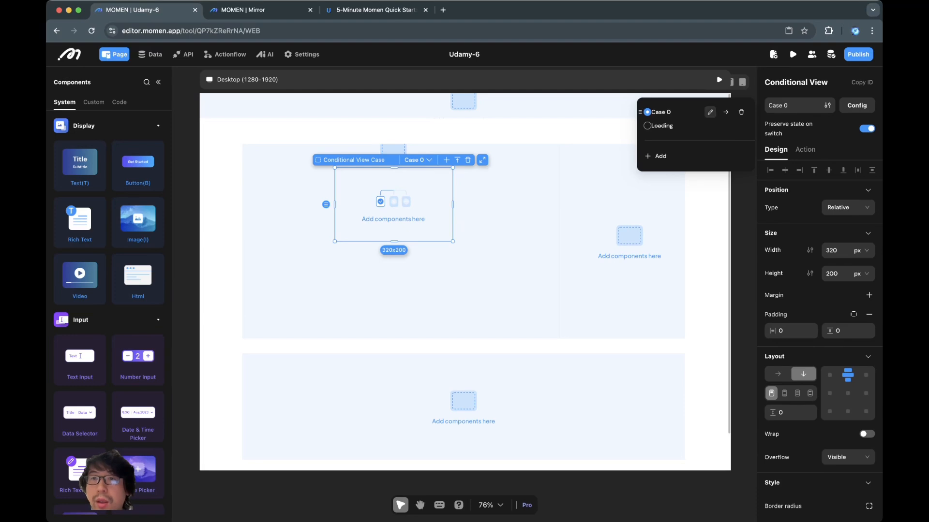
click(710, 112)
triple_click(710, 112)
text(purch)
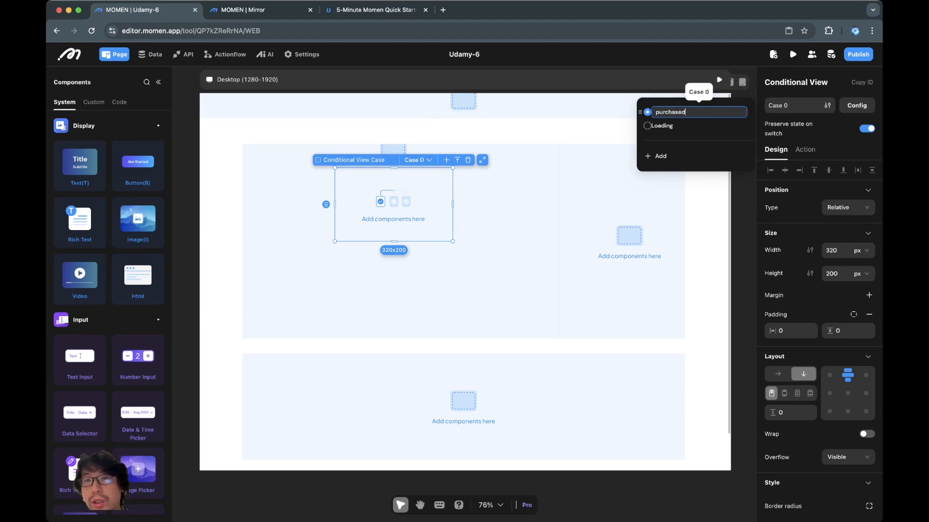
click(660, 156)
triple_click(669, 113)
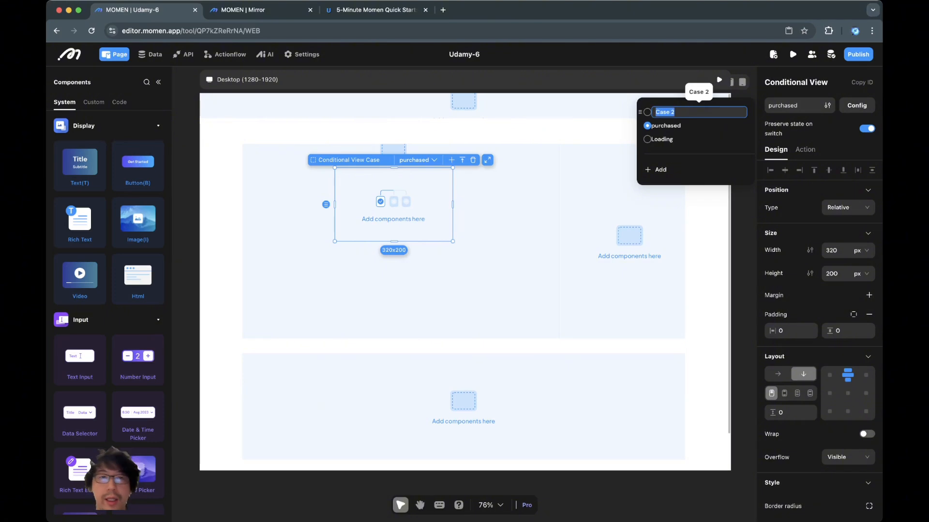
text(not)
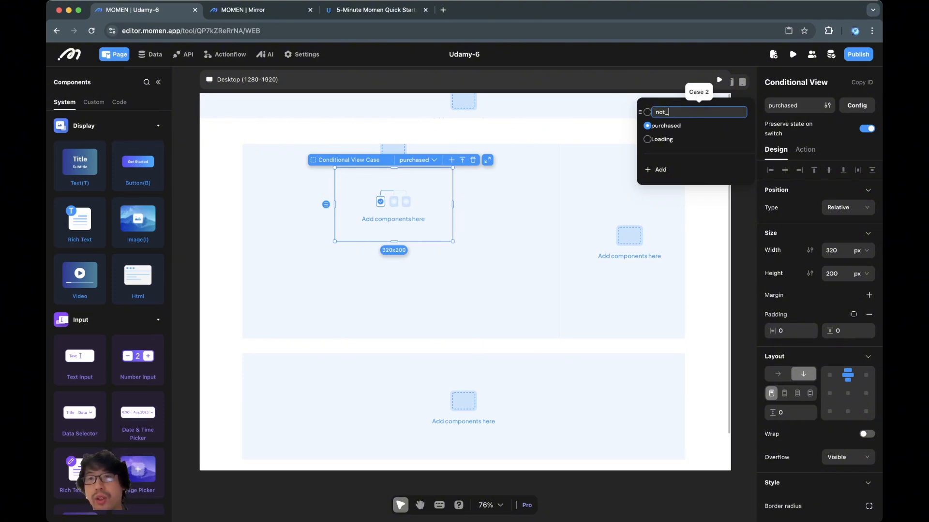
text(_purchased)
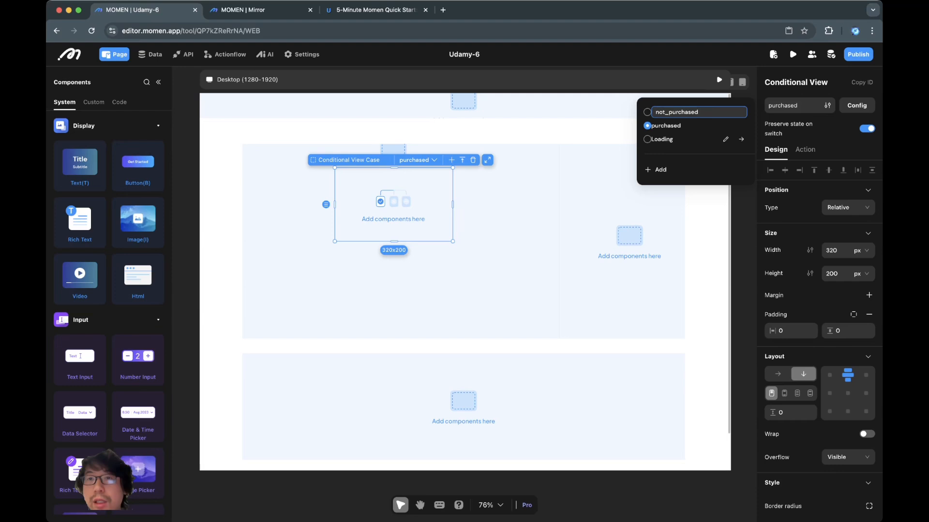
key(Return)
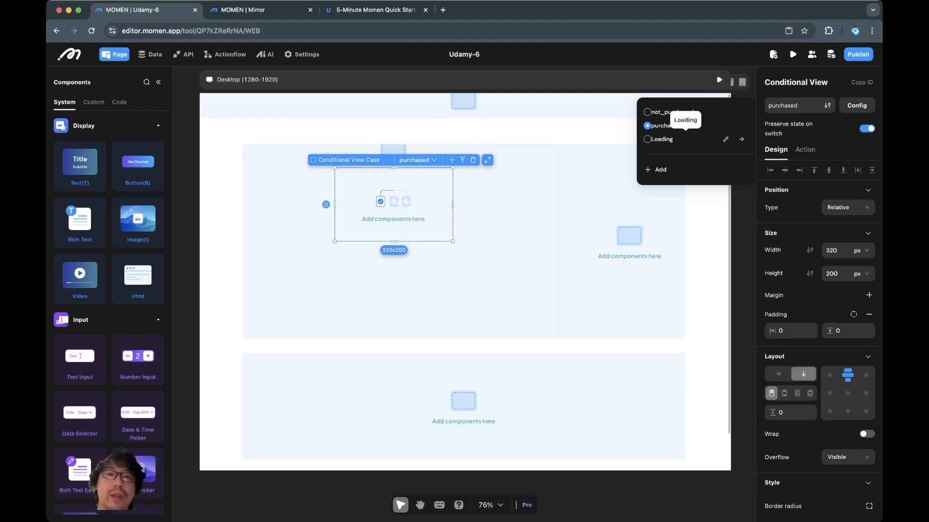
click(411, 213)
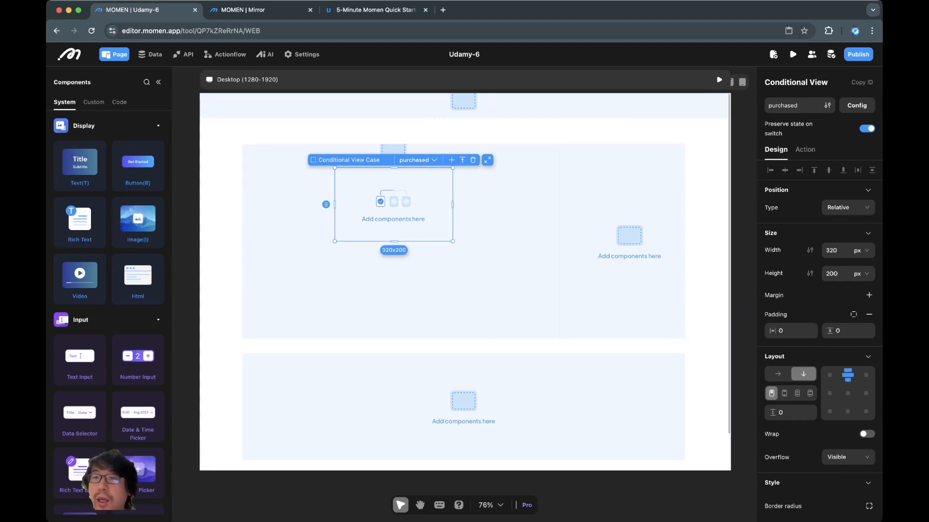
click(861, 250)
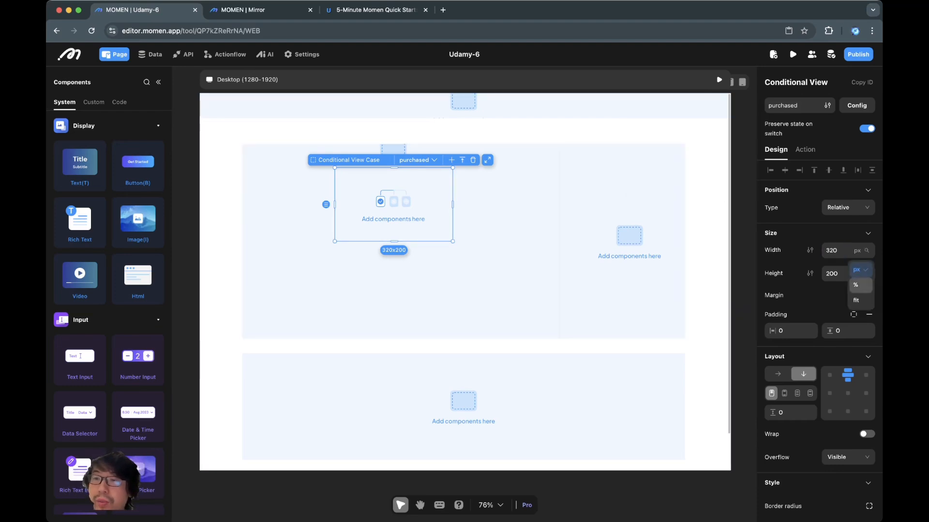
Make the purchased case 100% wide with 1 fr height.
click(860, 284)
double_click(830, 250)
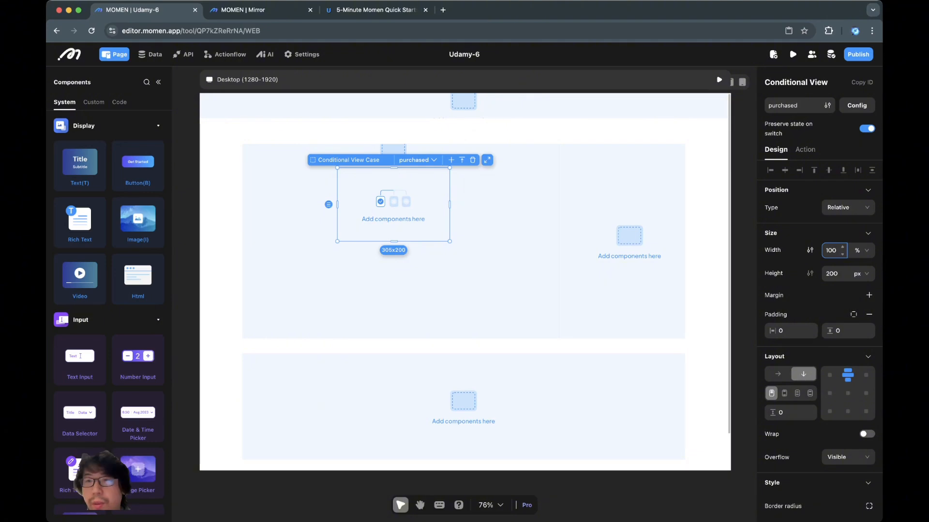
key(Return)
click(861, 274)
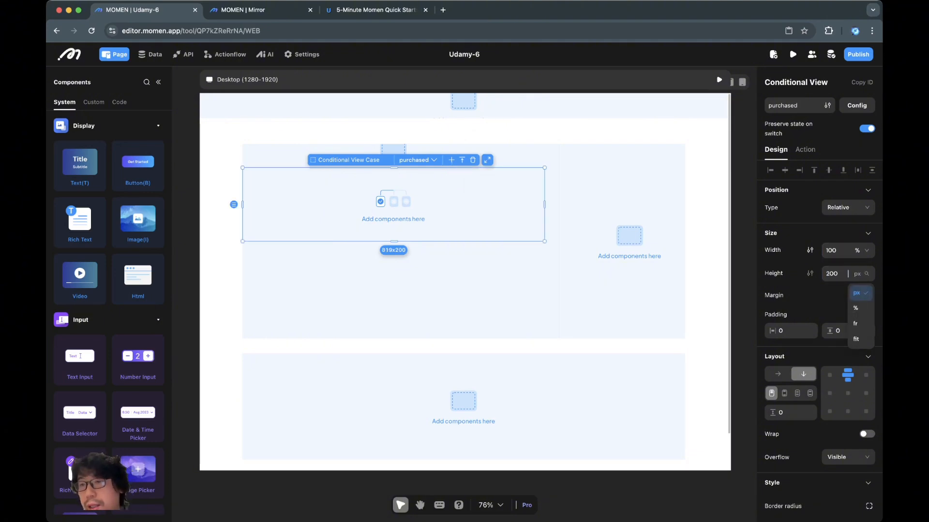
click(860, 324)
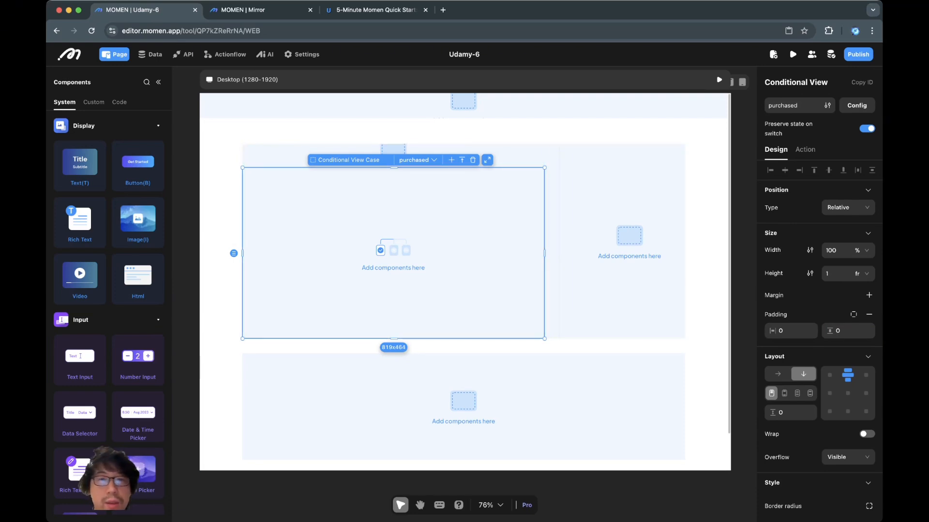
Give the not_purchased case the same 100% width and 1 fr height.
click(798, 105)
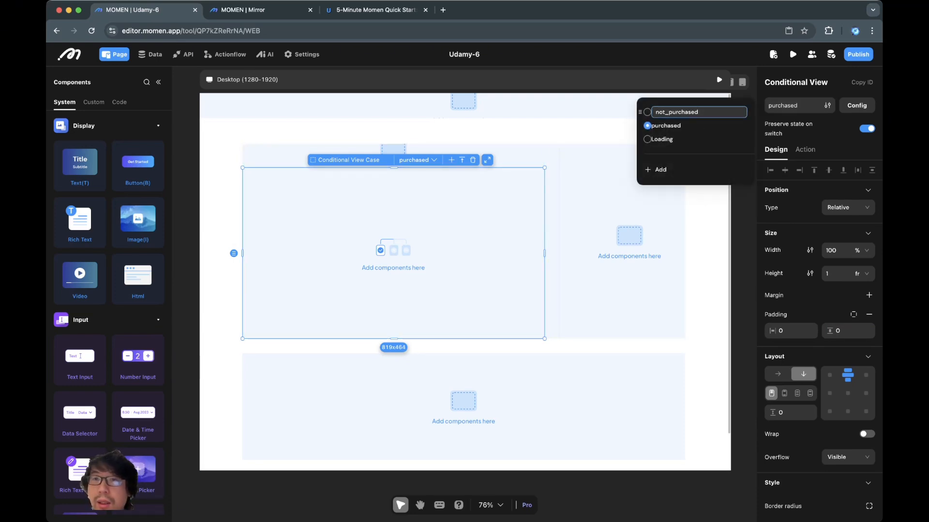
click(687, 110)
click(861, 251)
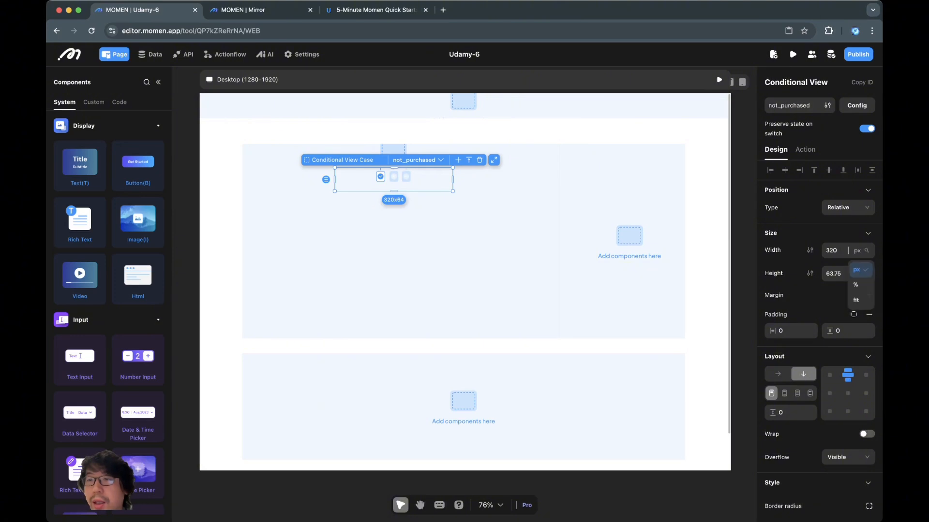
click(855, 285)
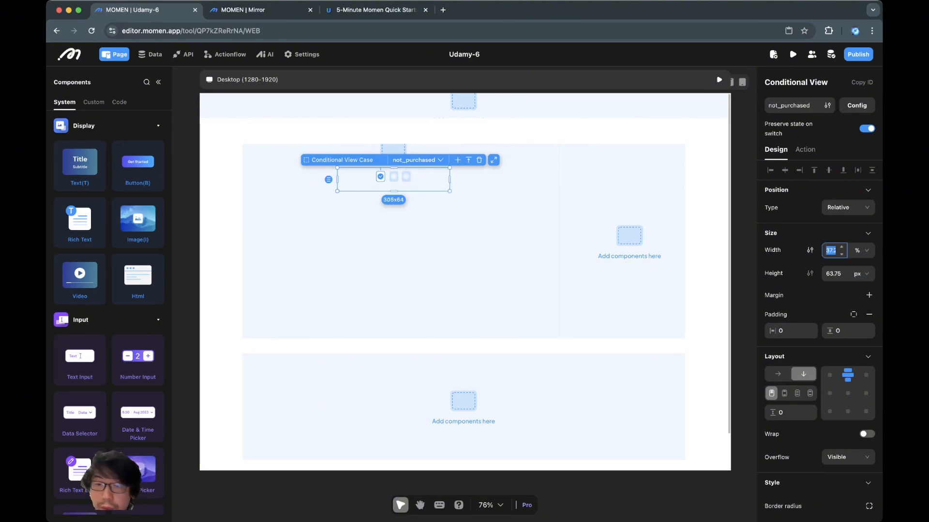
key(Return)
click(861, 274)
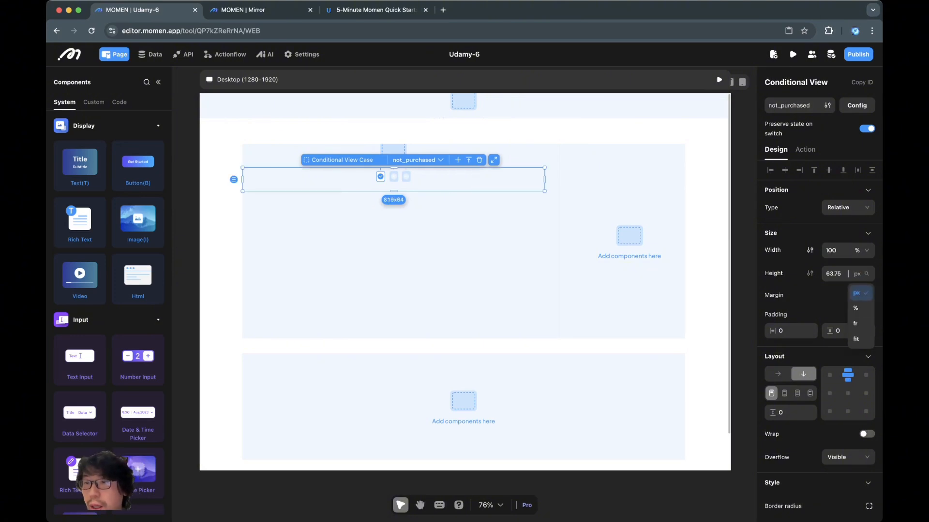
click(856, 322)
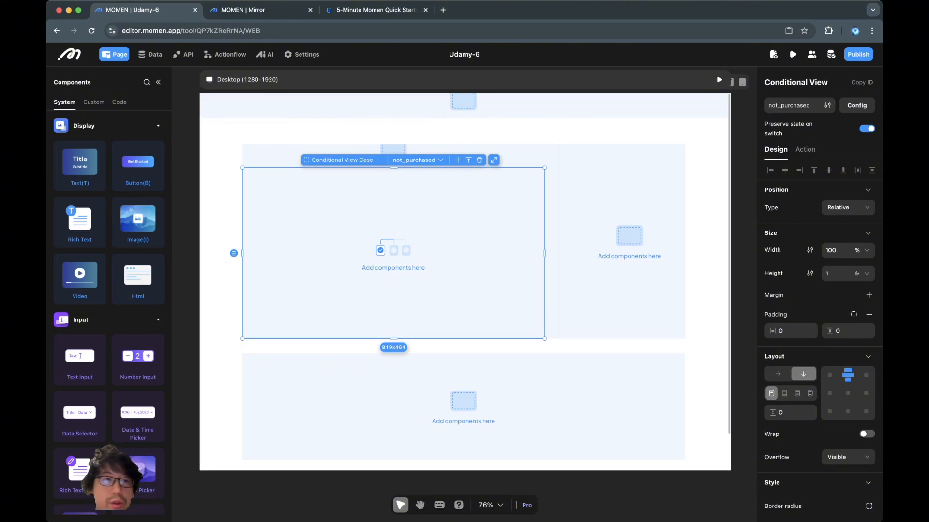
Add an image to the not_purchased case at 100% width and 100% height.
scroll(138, 198, down, 3)
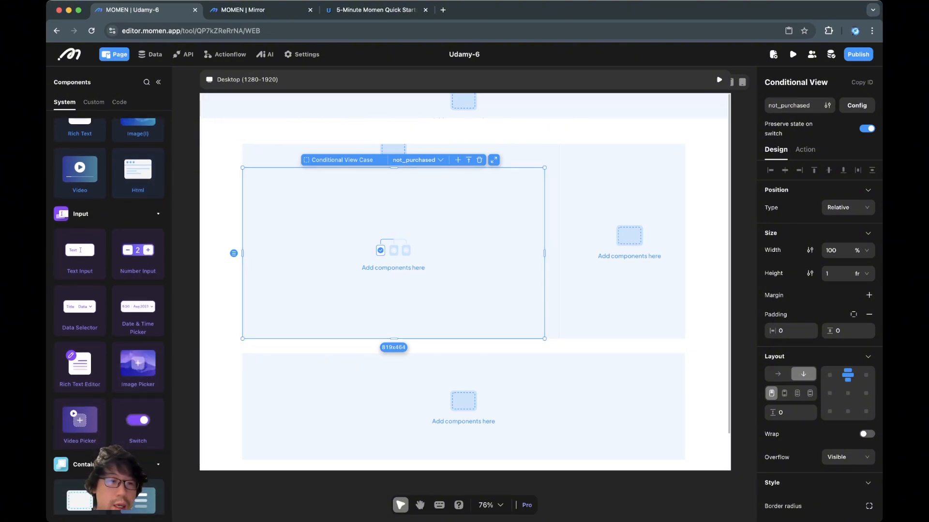
scroll(137, 290, down, 2)
scroll(138, 290, up, 4)
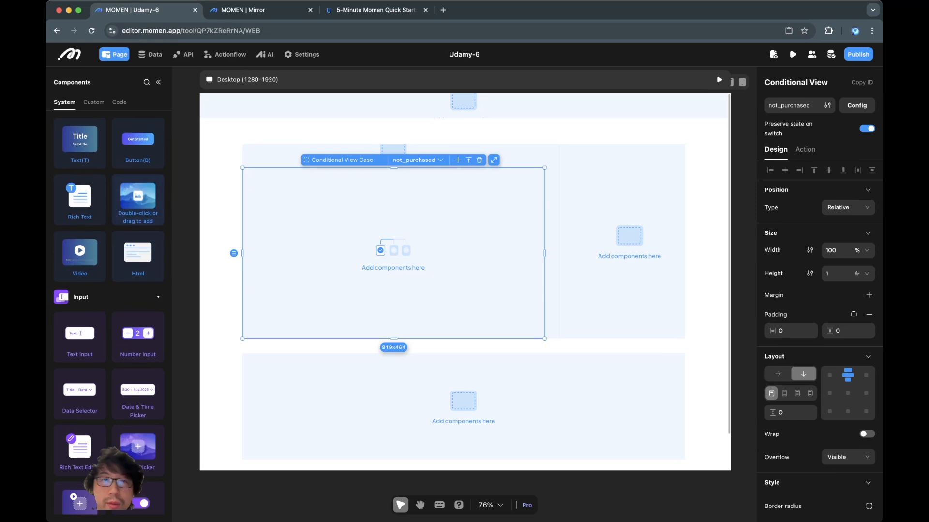
double_click(137, 198)
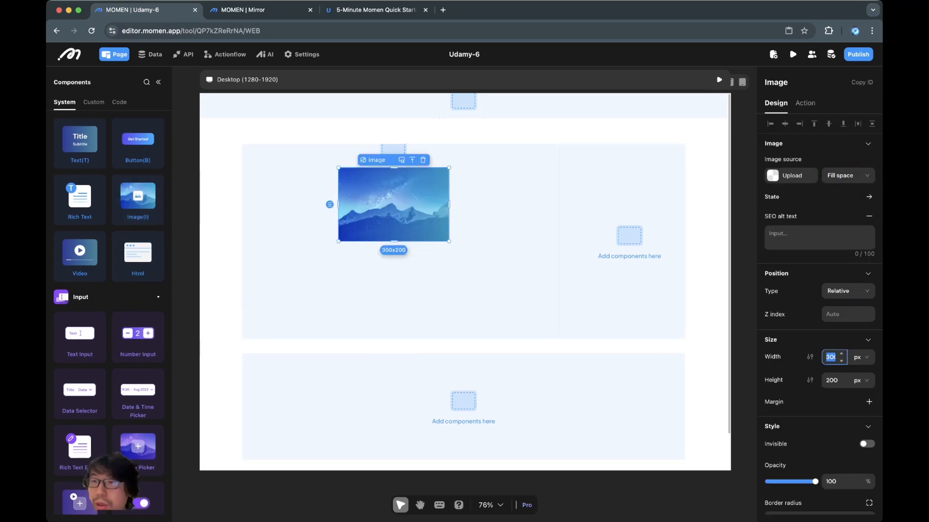
click(855, 357)
click(855, 392)
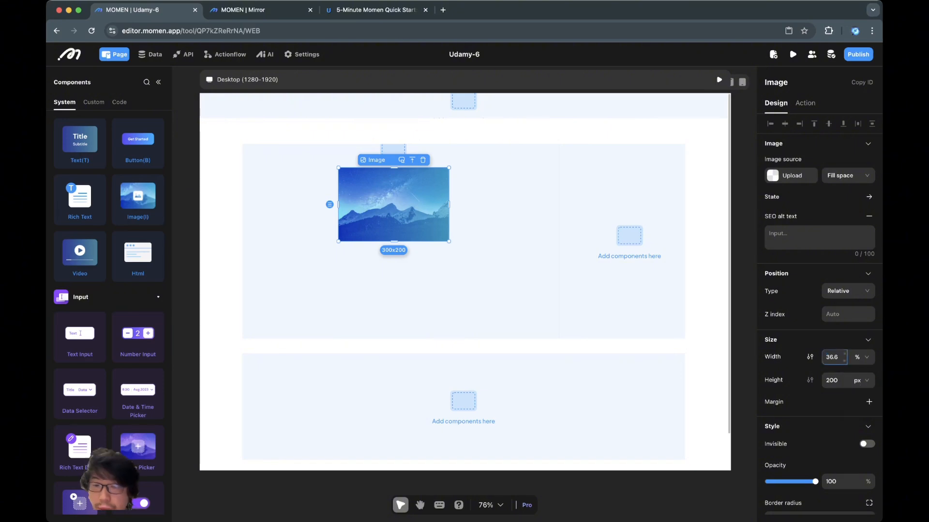
click(860, 380)
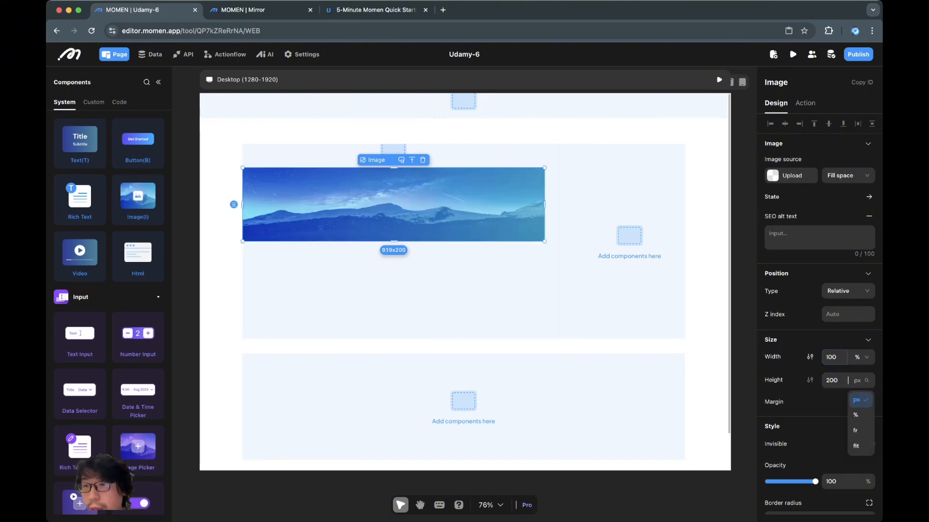
click(855, 415)
double_click(845, 380)
text(100)
key(Return)
Check the live course page for reference, then show the editor's layer tree.
click(483, 155)
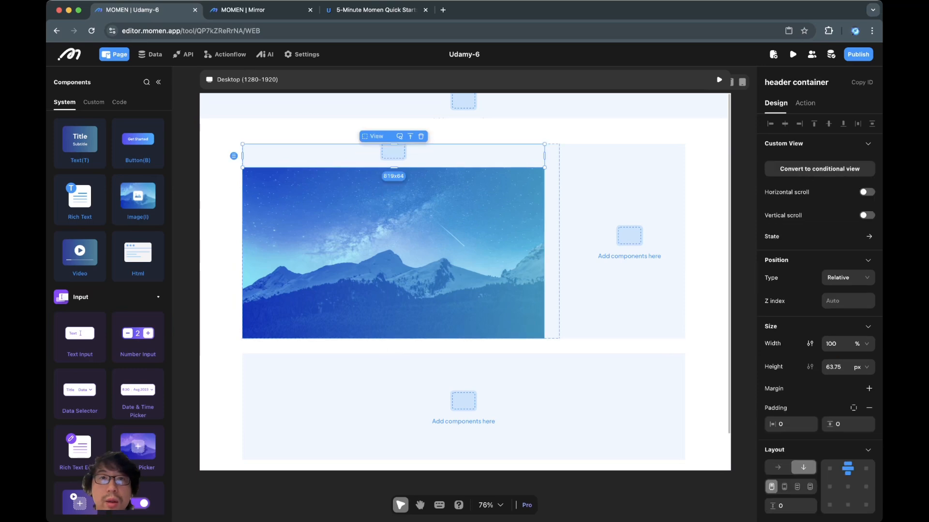
click(376, 10)
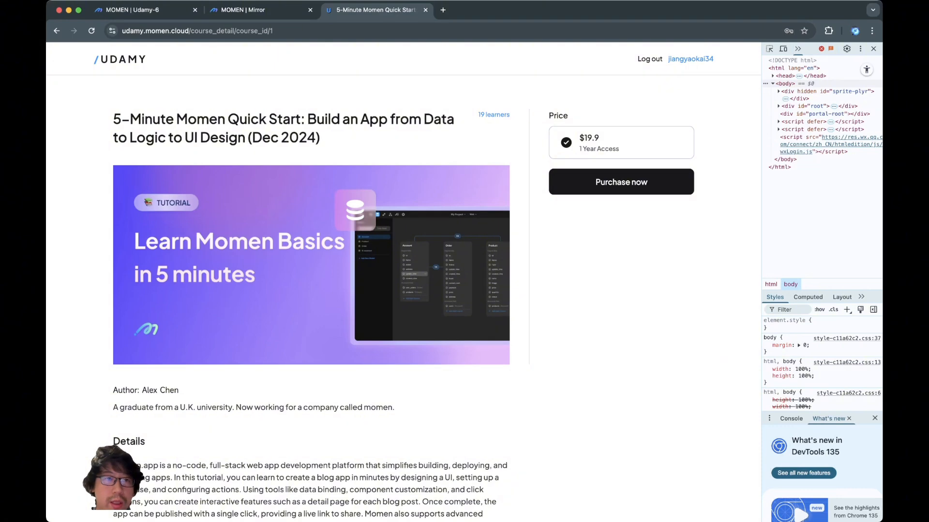
click(140, 10)
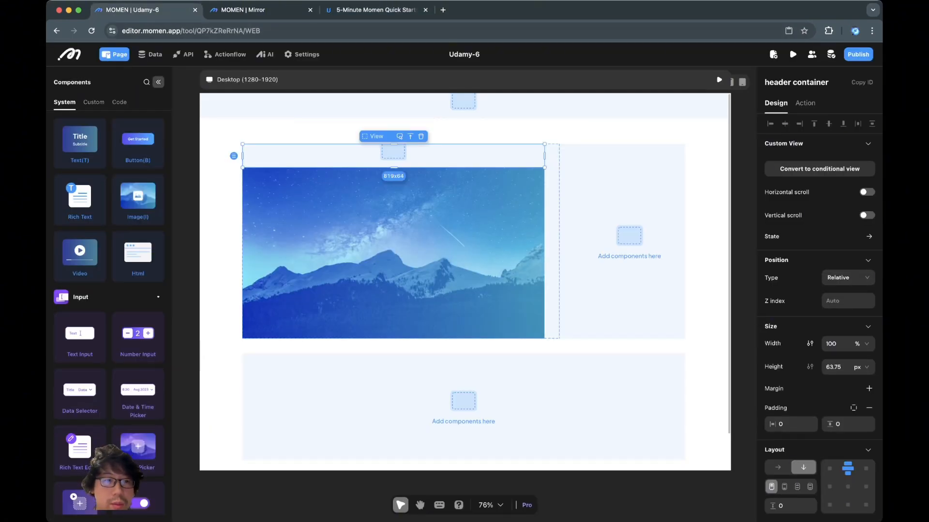
click(158, 83)
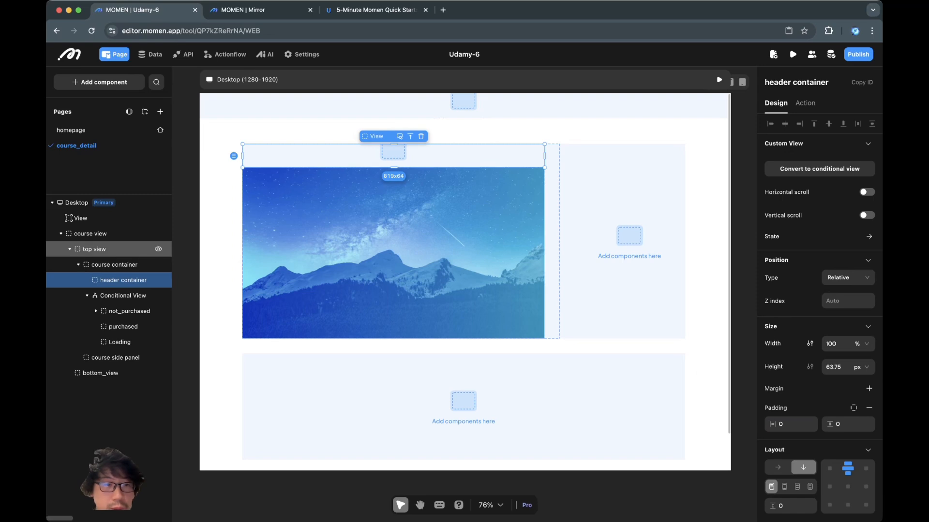
Set a 40 gap between the course container's children.
click(114, 265)
scroll(788, 423, down, 2)
double_click(784, 422)
text(40)
click(681, 452)
Add two Hello World texts to the header container, laid out horizontally and top-aligned.
click(483, 156)
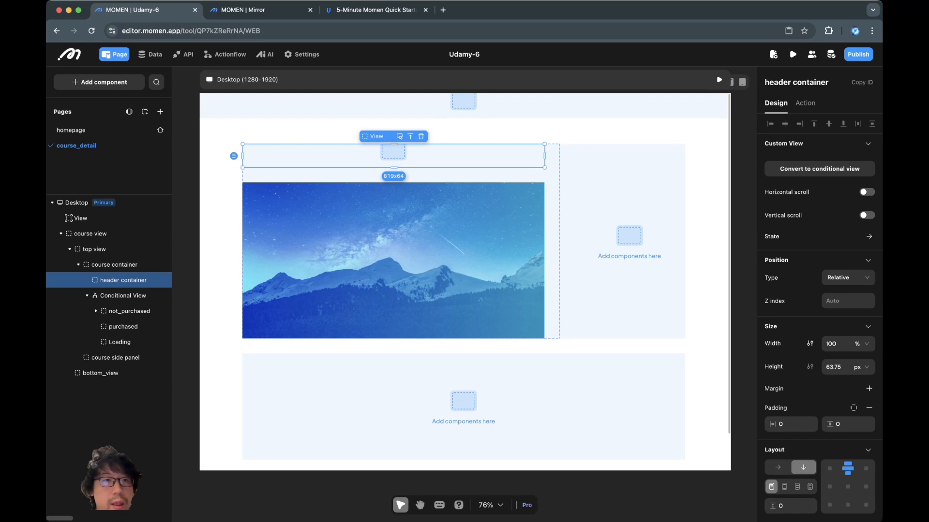
key(t)
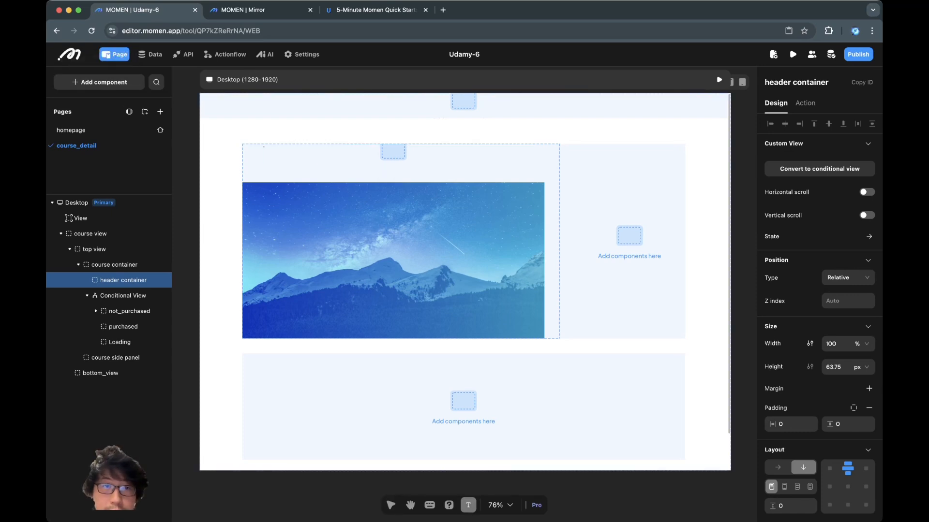
click(290, 155)
key(t)
click(289, 156)
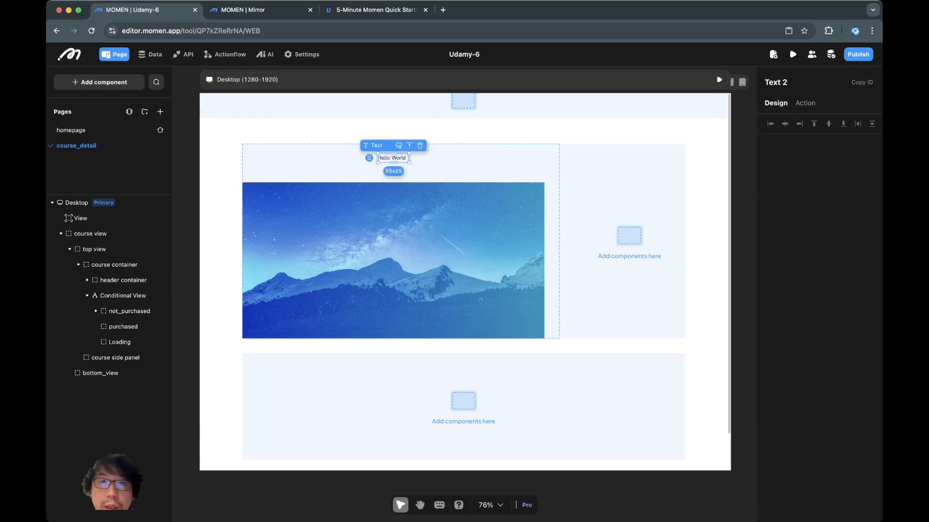
click(289, 156)
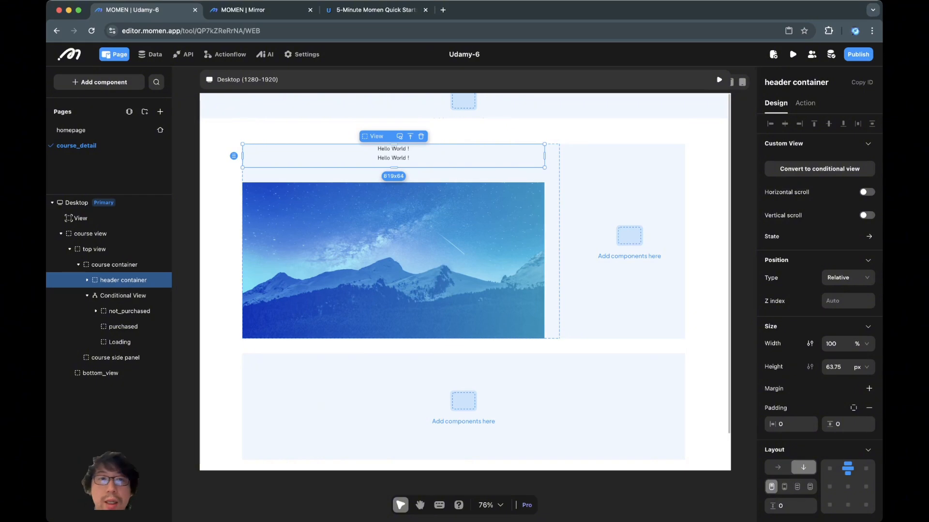
click(777, 467)
click(829, 468)
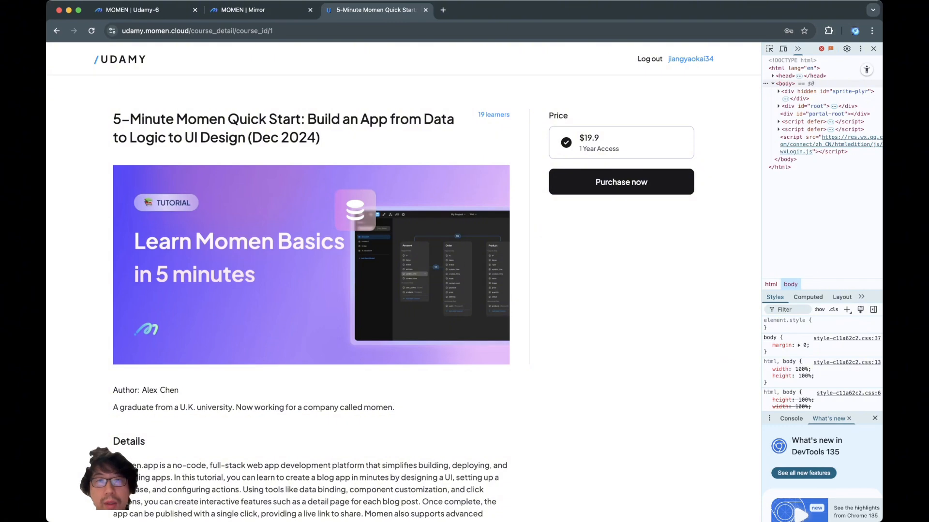
Highlight both lines of the live course title, then narrow the page to watch the layout reflow.
drag(457, 121, 518, 140)
click(519, 140)
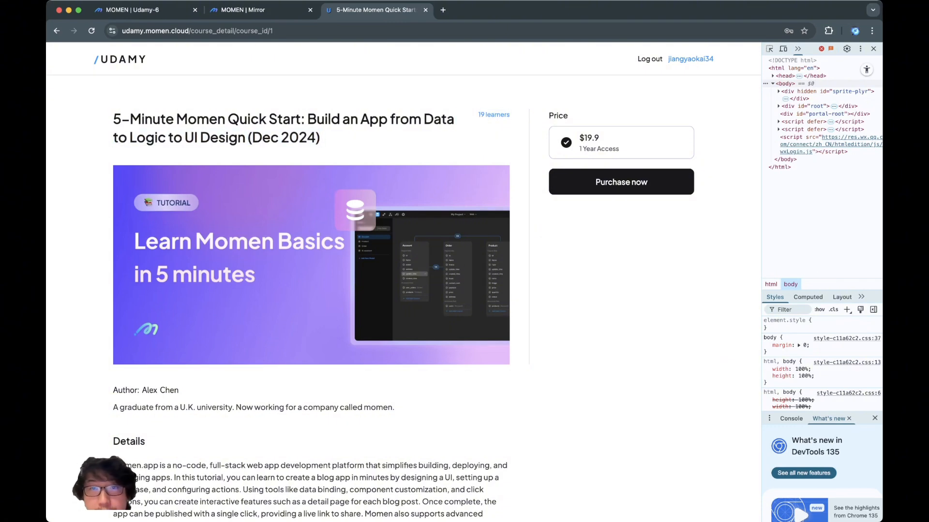
drag(460, 121, 471, 139)
click(472, 139)
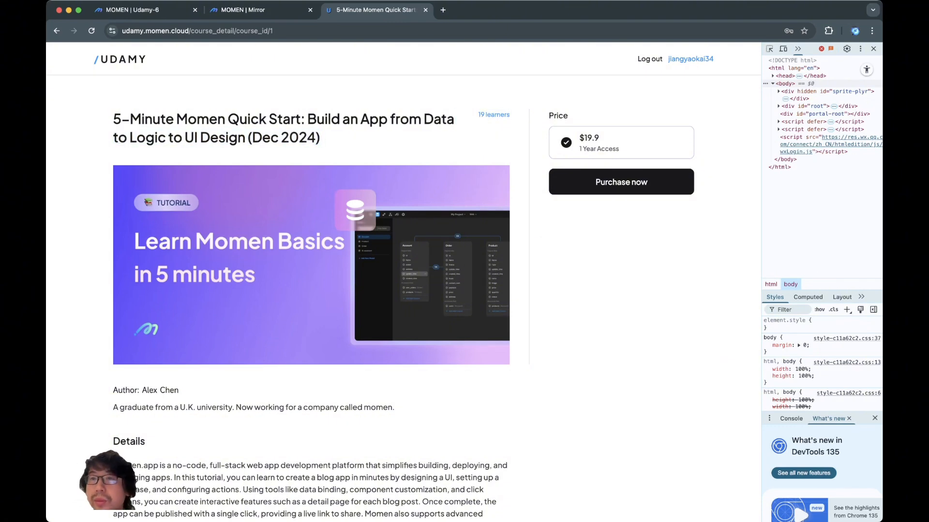
mouse_move(761, 242)
mouse_down()
mouse_move(515, 242)
mouse_move(753, 242)
mouse_up()
Return to the MOMEN | Udamy-6 editor's course_detail page.
key(super+Tab)
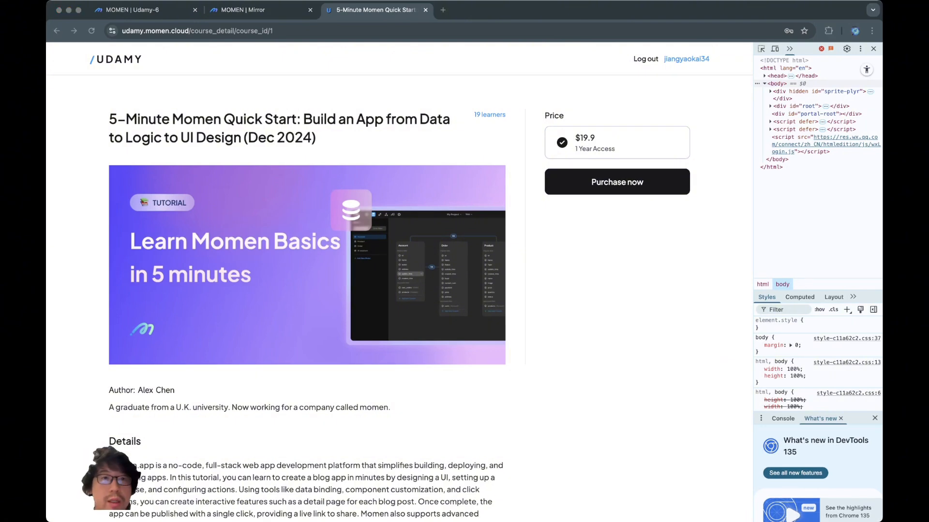
key(super+Tab)
key(ctrl+shift+Tab)
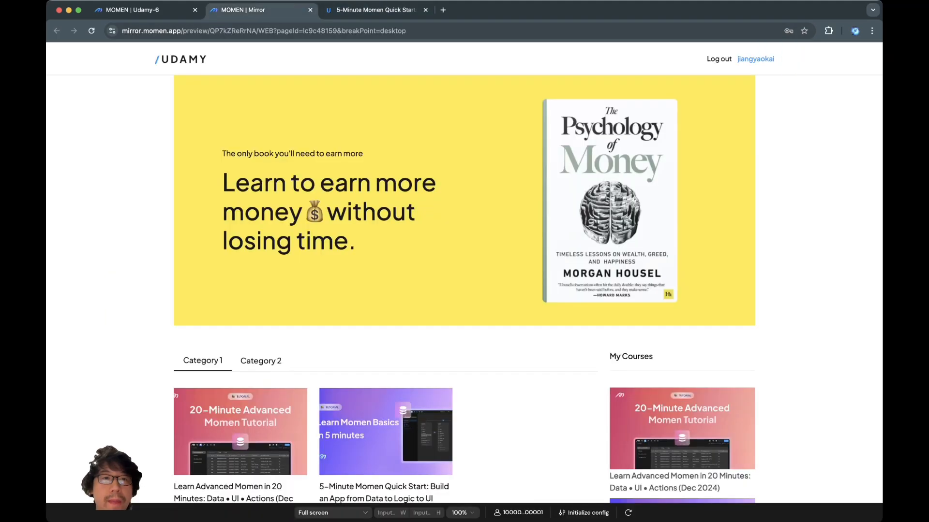
key(ctrl+shift+Tab)
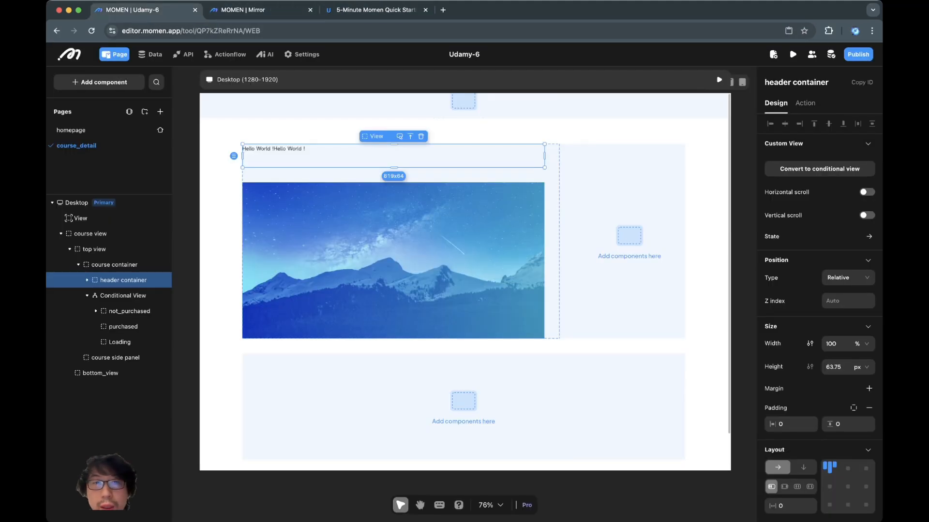
Give the header container a 24 gap and push its two Hello World texts to opposite ends.
double_click(781, 506)
text(24)
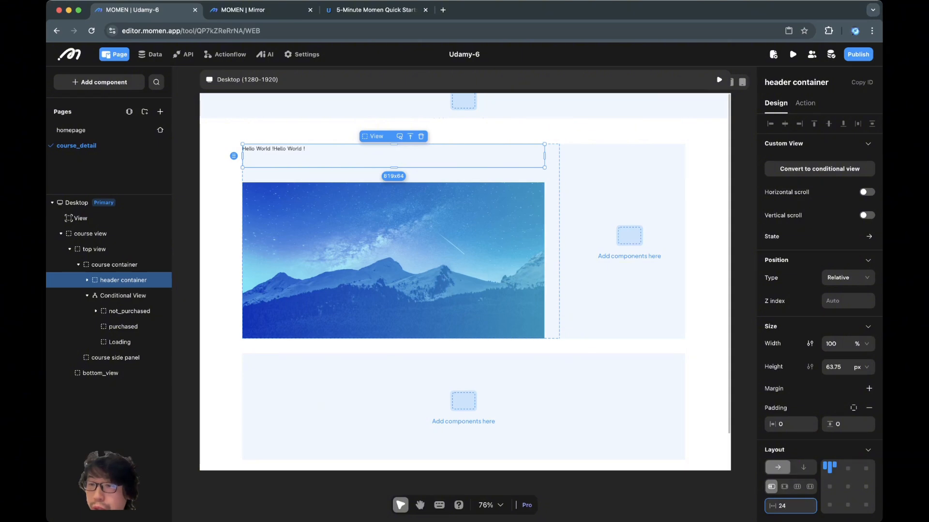
click(784, 486)
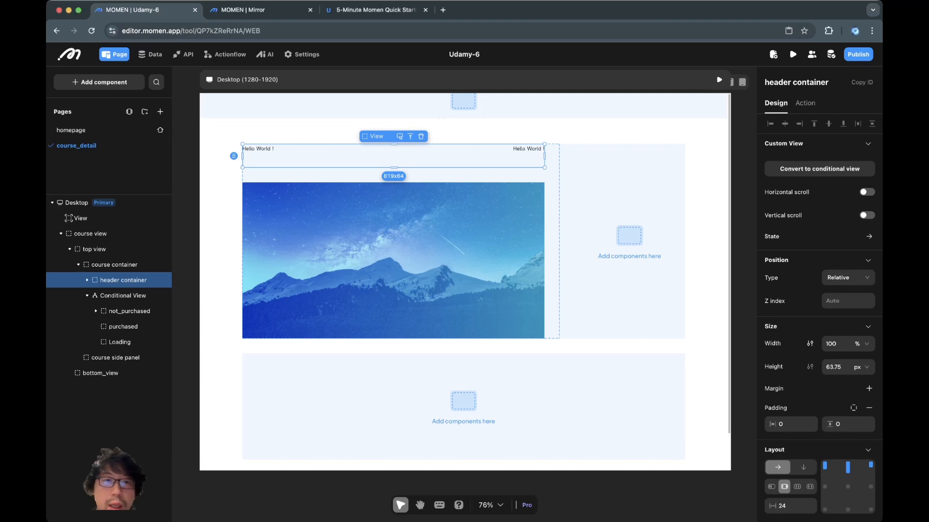
Check the left and right Hello World texts, then bring up the live 5-Minute Momen Quick Start page.
click(258, 149)
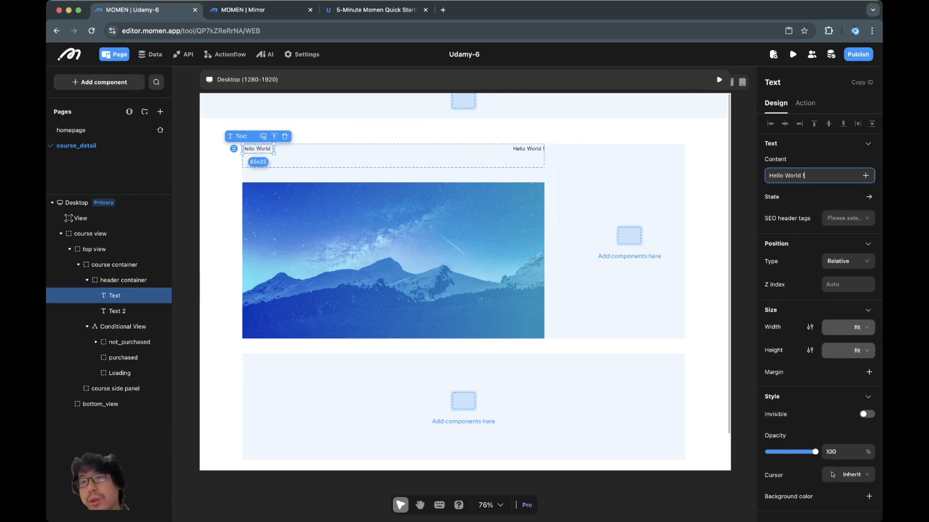
click(528, 148)
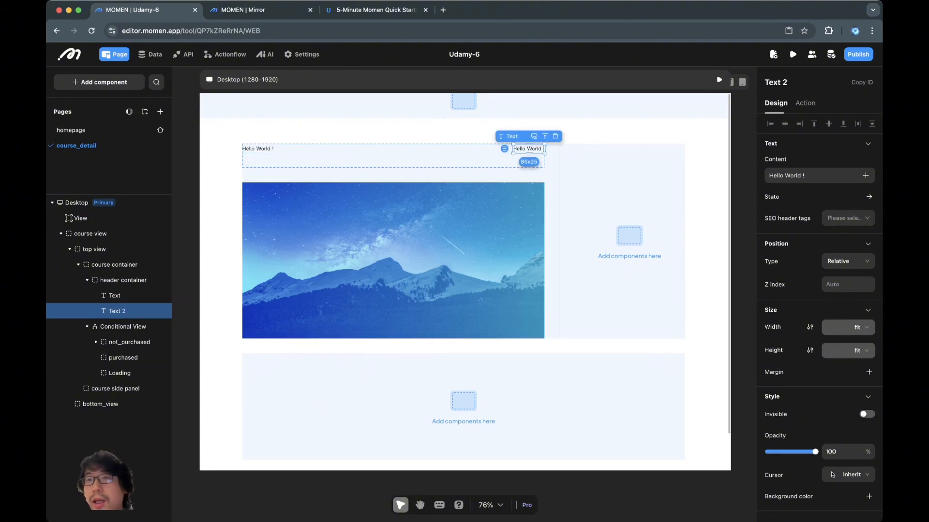
key(super+Tab)
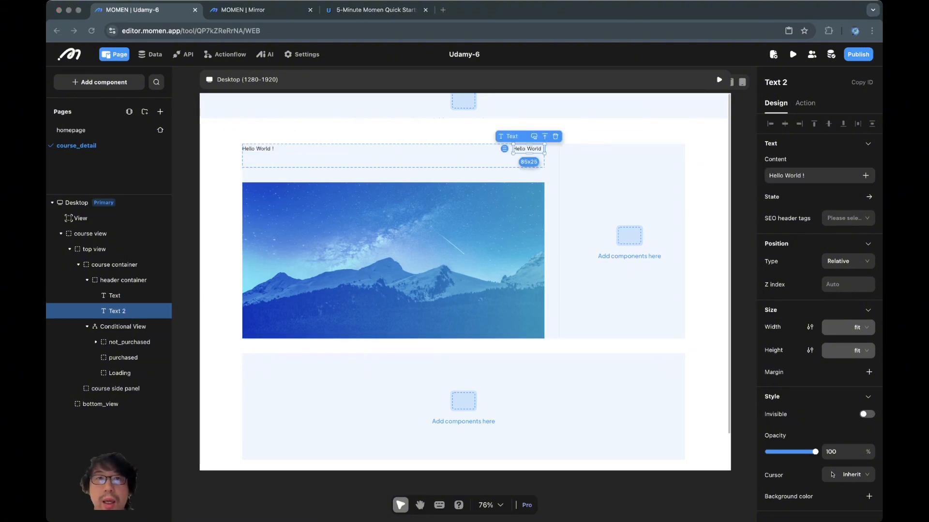
click(372, 9)
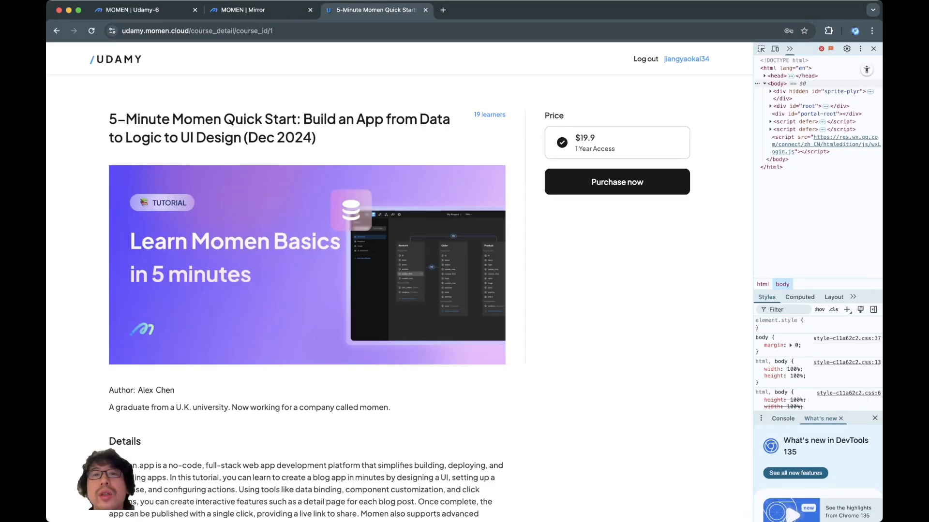
Examine the '19 learners' text on the live page and go back to the Momen editor.
drag(506, 114, 473, 115)
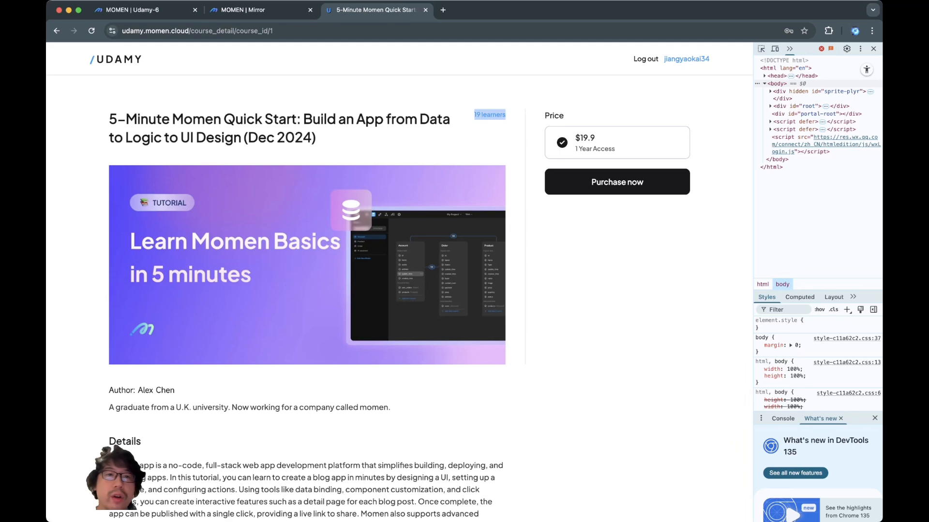
click(484, 116)
key(super+Tab)
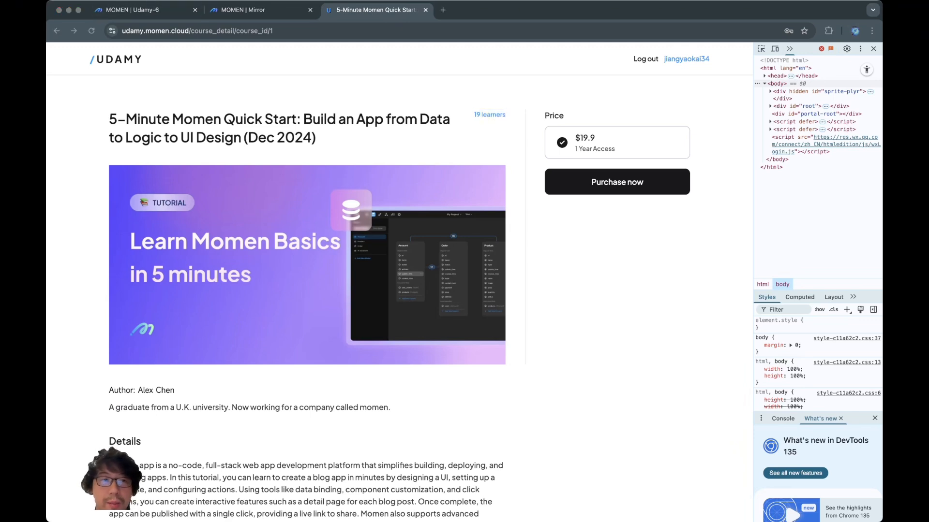
key(super+Tab)
key(ctrl+Tab)
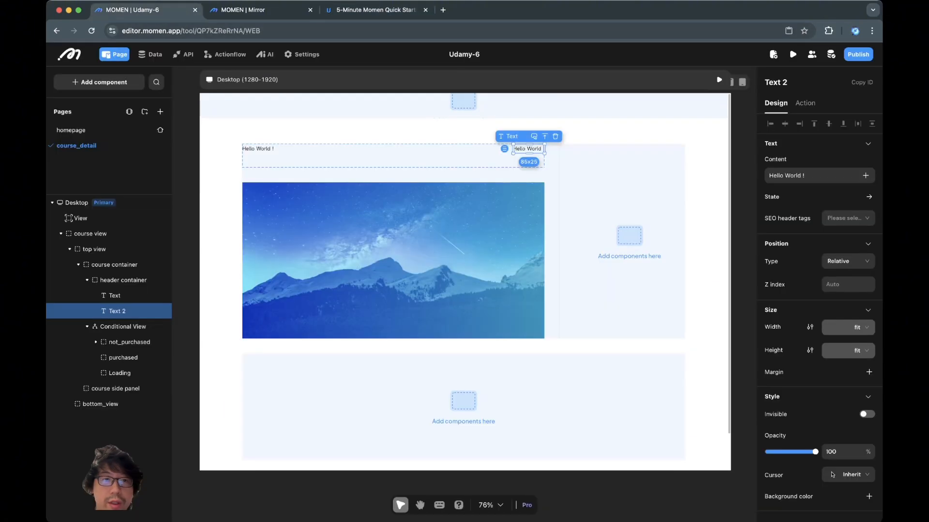
Select the left Hello World header text on the course_detail page.
click(258, 149)
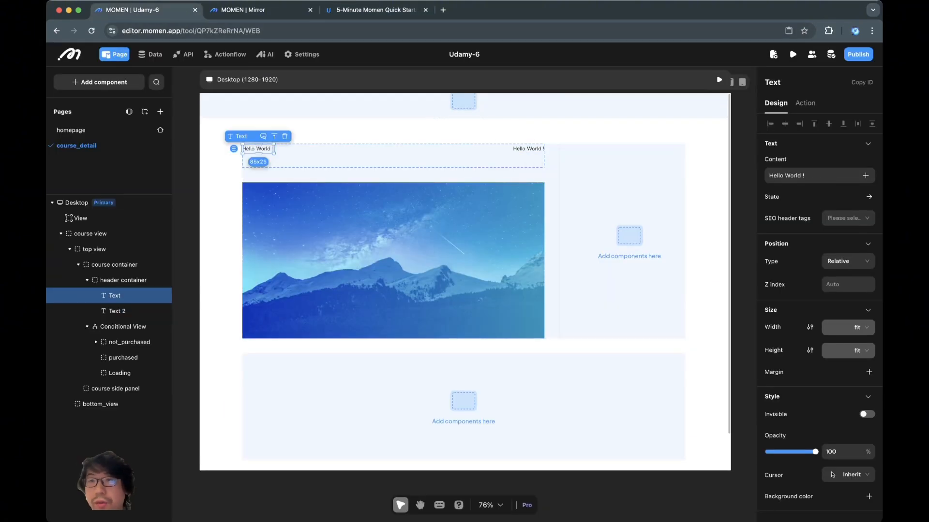
key(super+Tab)
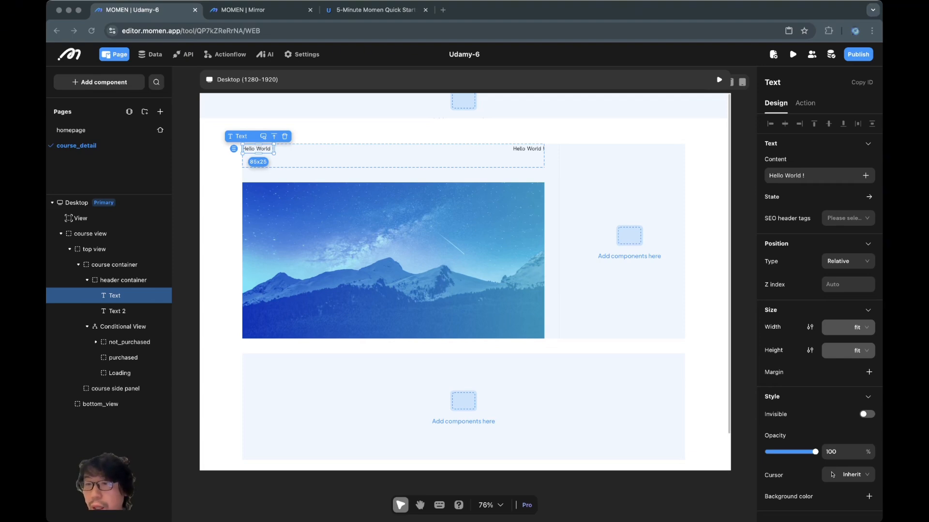
key(super+Tab)
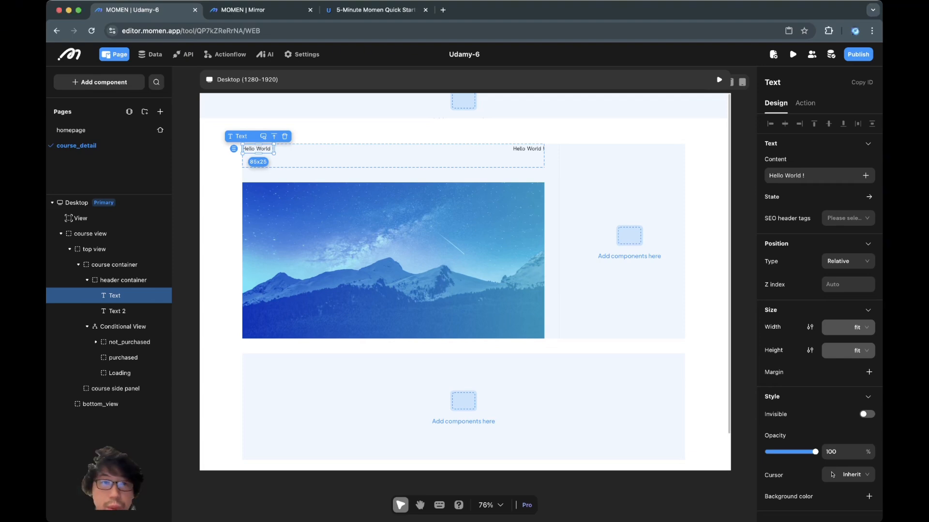
scroll(819, 315, down, 1)
scroll(819, 315, up, 1)
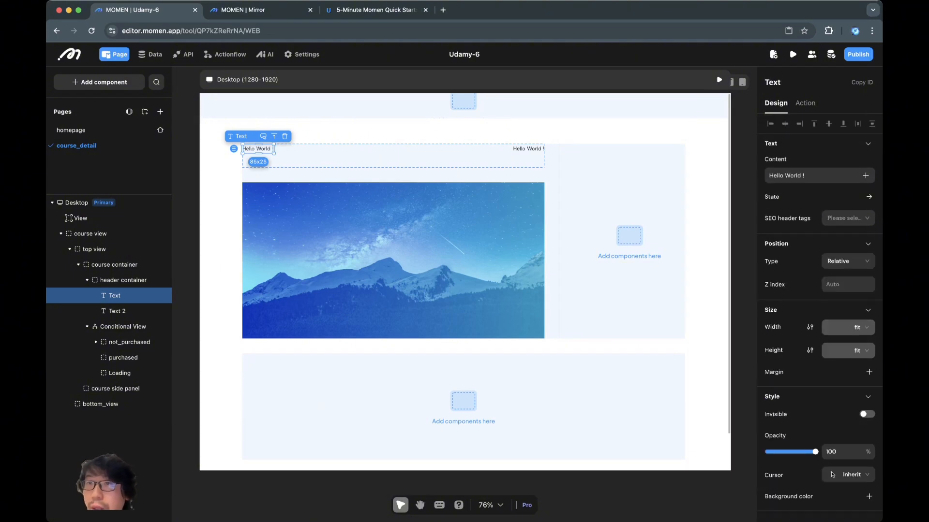
Rename the left header text component to 'course name'.
double_click(773, 82)
text(course name)
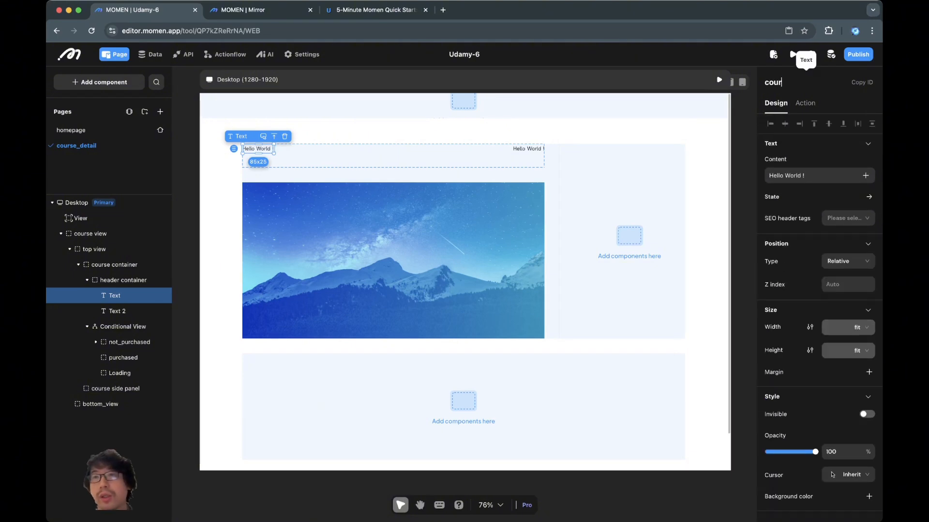
key(Return)
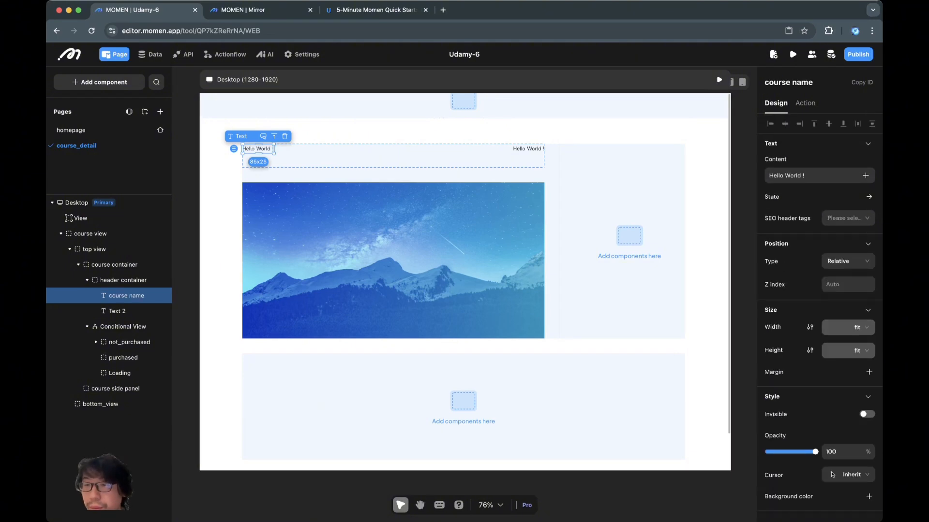
scroll(819, 314, down, 5)
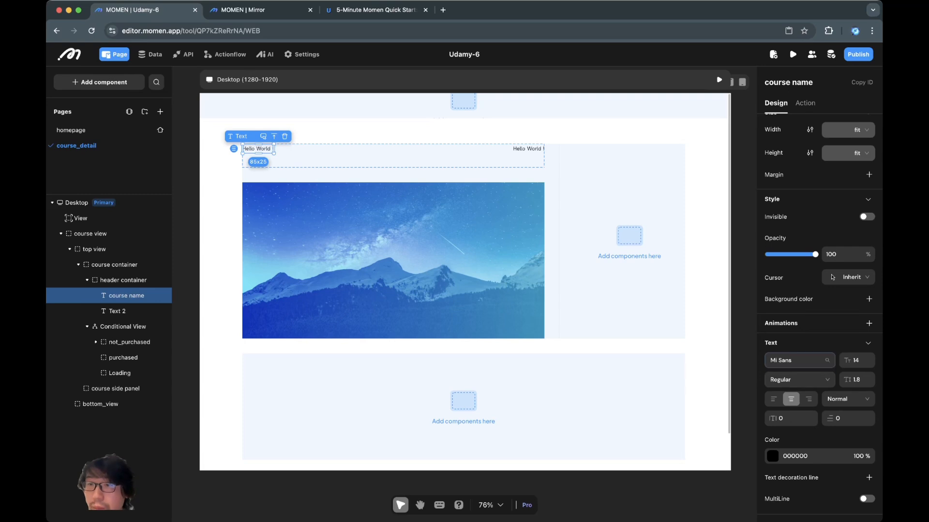
Set the course name font to Plus Jakarta Sans at size 28.
click(800, 360)
text(l)
key(Down)
key(Return)
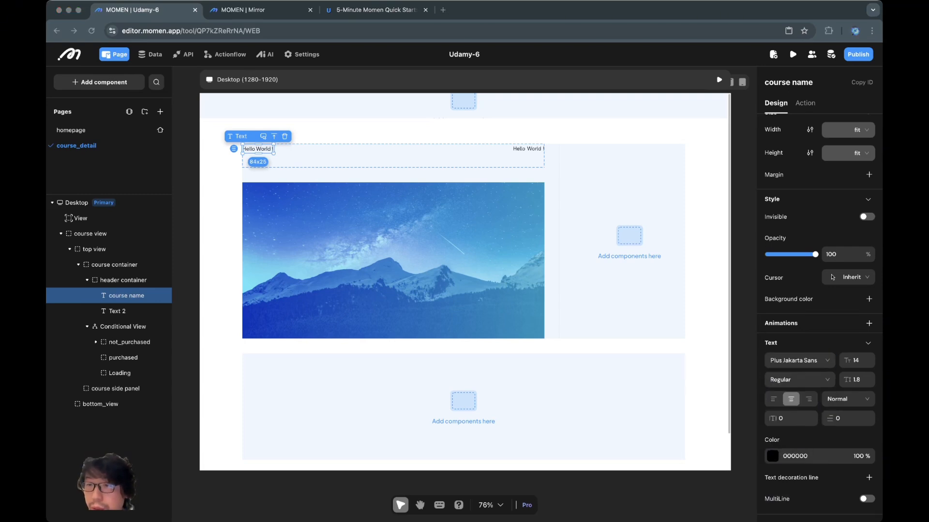
key(Tab)
text(28)
key(Return)
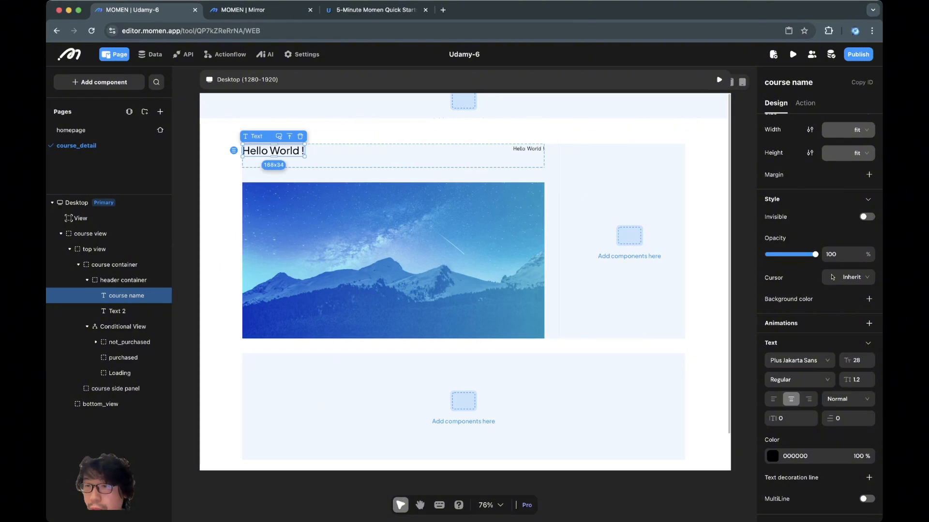
Make the course name Bold with a line height of 1.4.
click(800, 380)
key(Down)
key(Return)
key(Tab)
text(1.1)
key(BackSpace)
text(4)
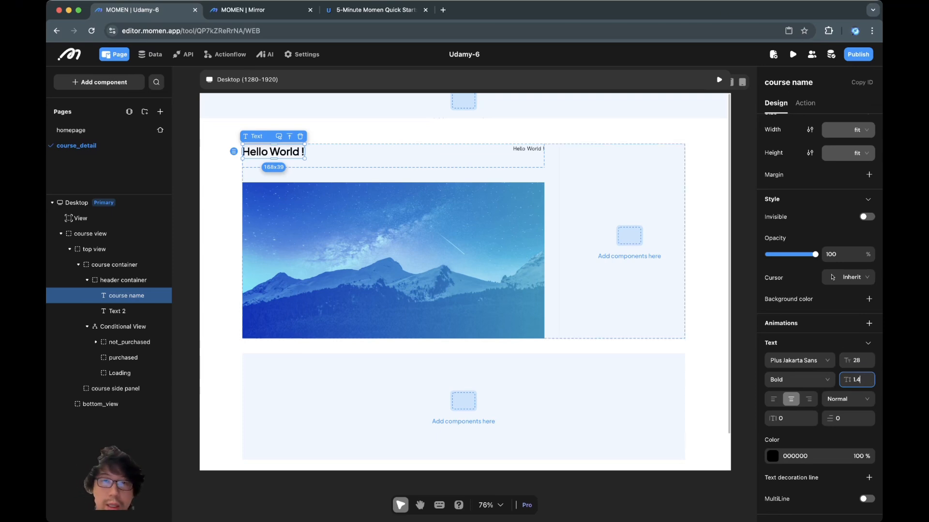
Give the course name text the dark colour 18181B.
click(117, 311)
click(126, 296)
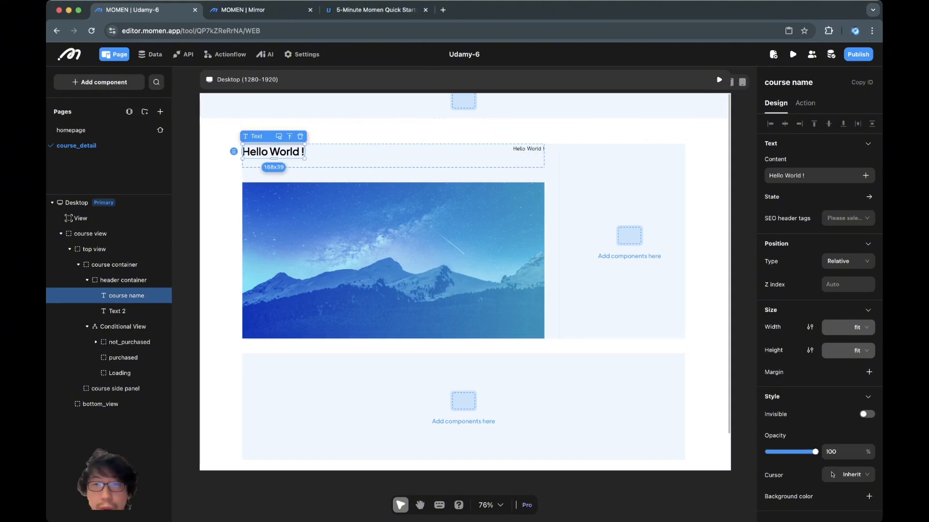
scroll(819, 339, down, 4)
click(772, 456)
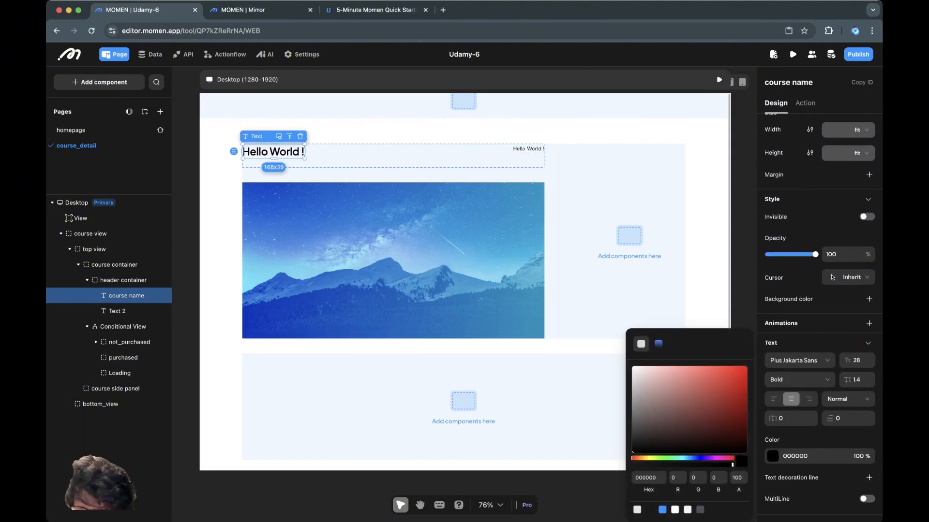
click(649, 509)
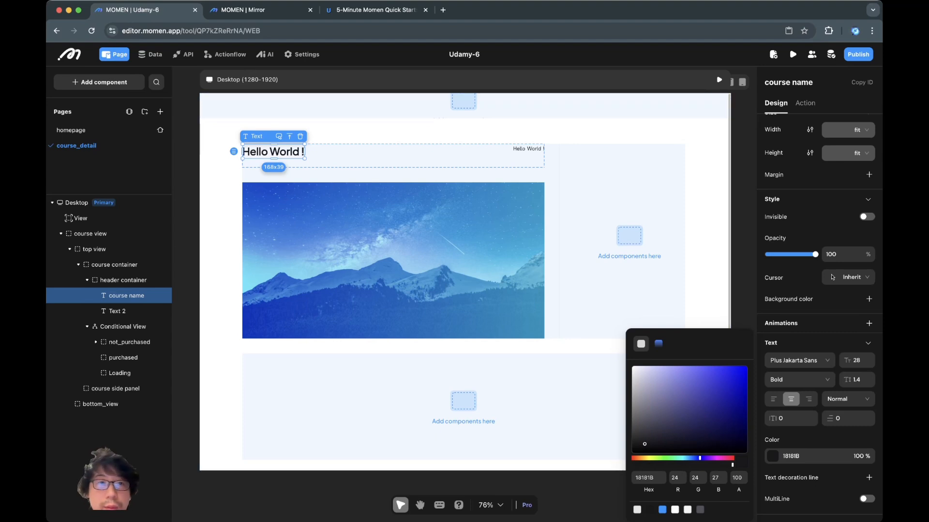
click(705, 271)
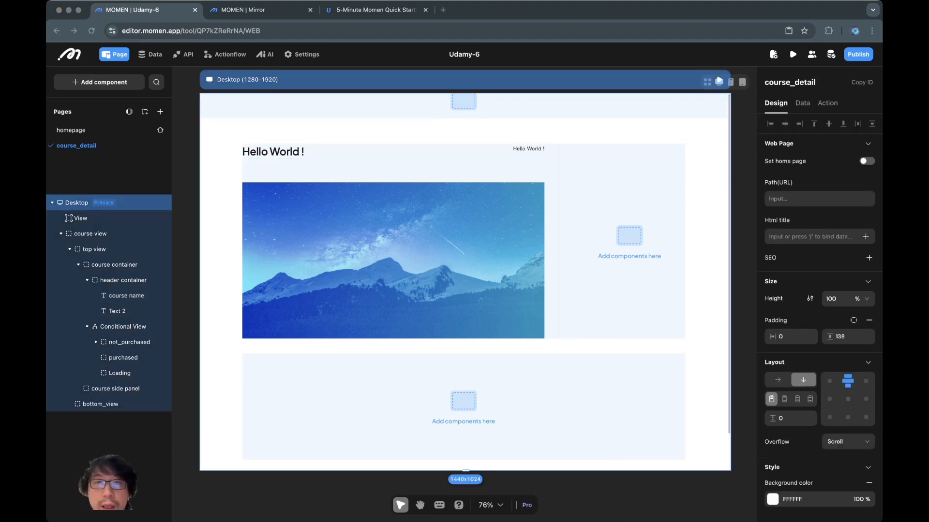
click(528, 149)
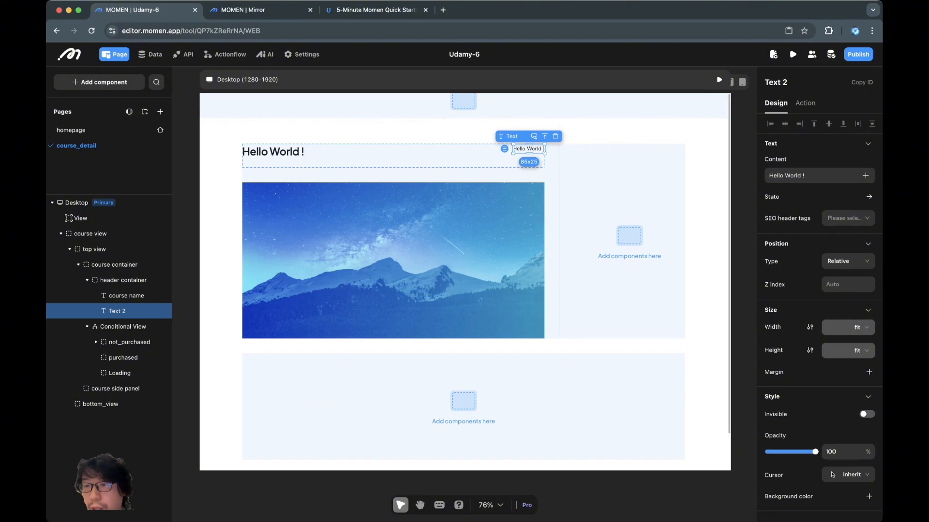
scroll(820, 309, down, 5)
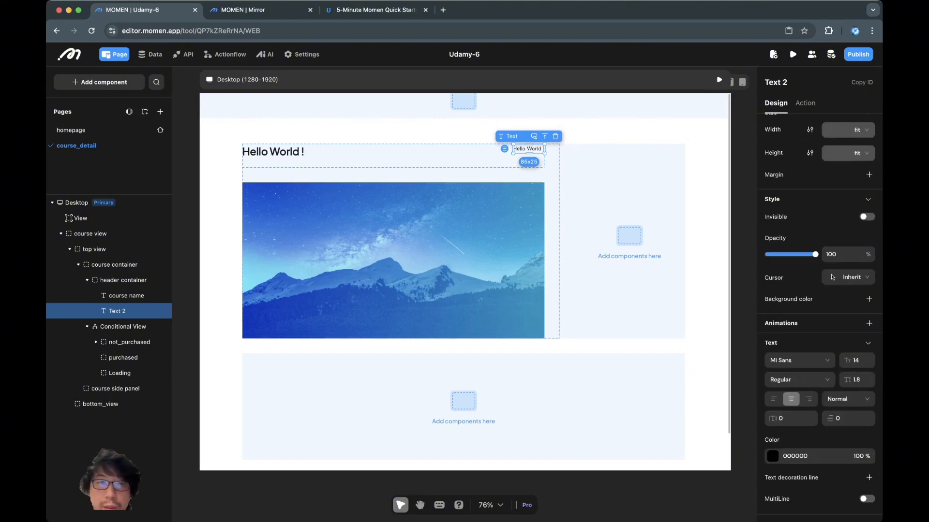
click(425, 159)
click(274, 152)
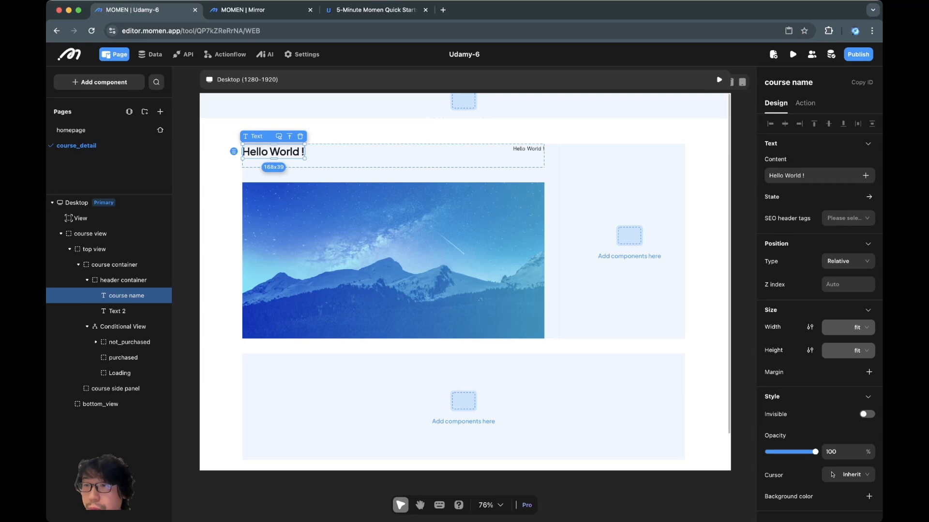
Size the course name at 1 fr width with height fitting its content.
click(857, 327)
click(861, 362)
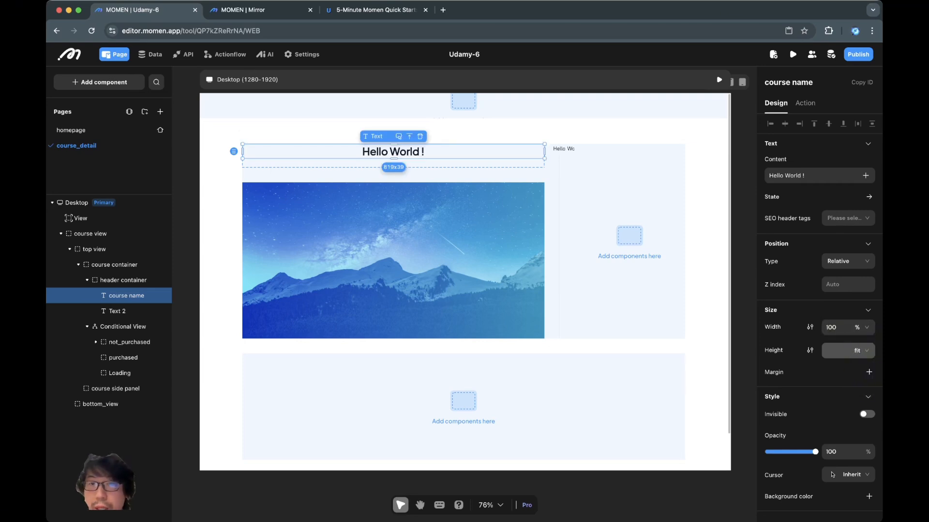
click(857, 327)
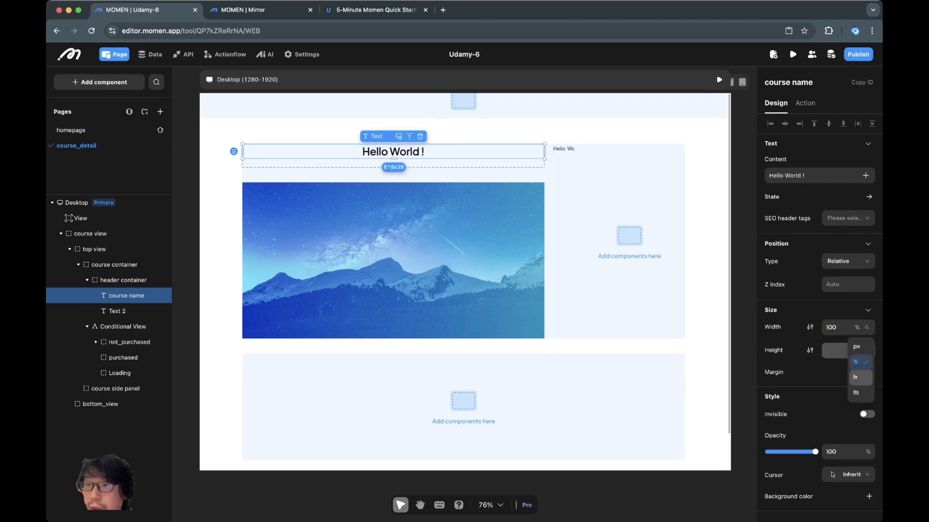
click(860, 379)
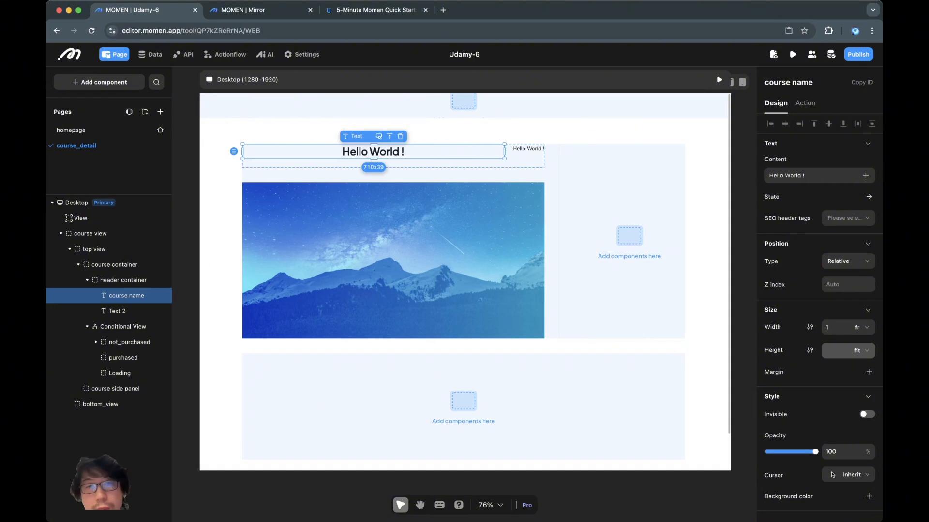
click(857, 350)
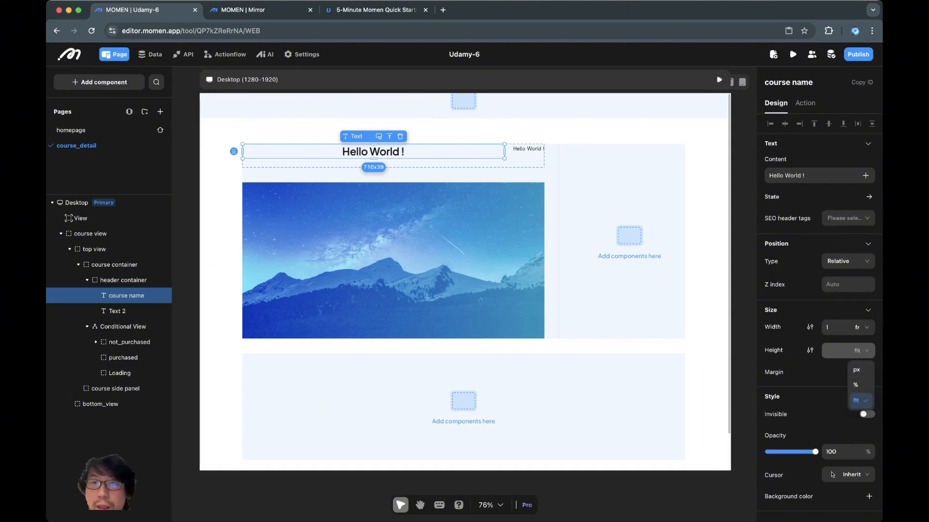
click(861, 400)
Make the header container's height fit its content.
click(123, 280)
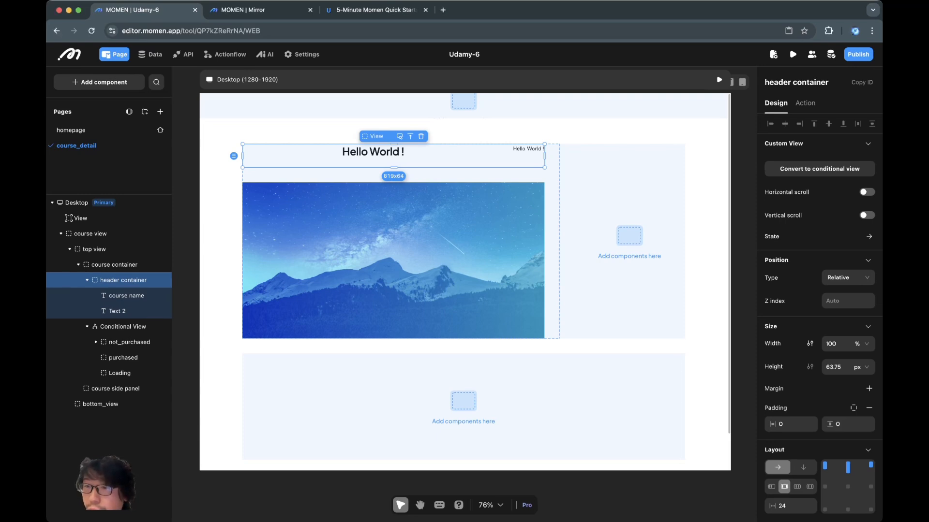
click(861, 367)
click(860, 417)
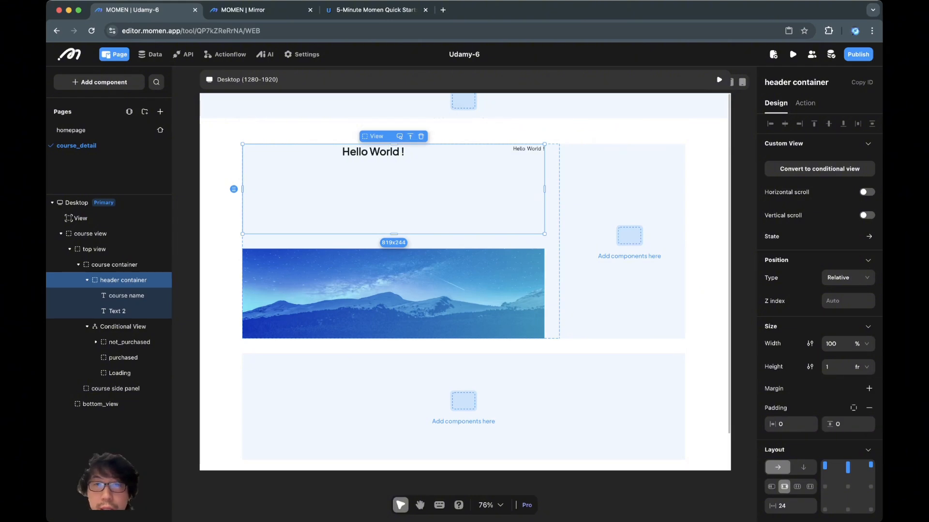
click(126, 296)
click(117, 311)
click(126, 296)
click(123, 281)
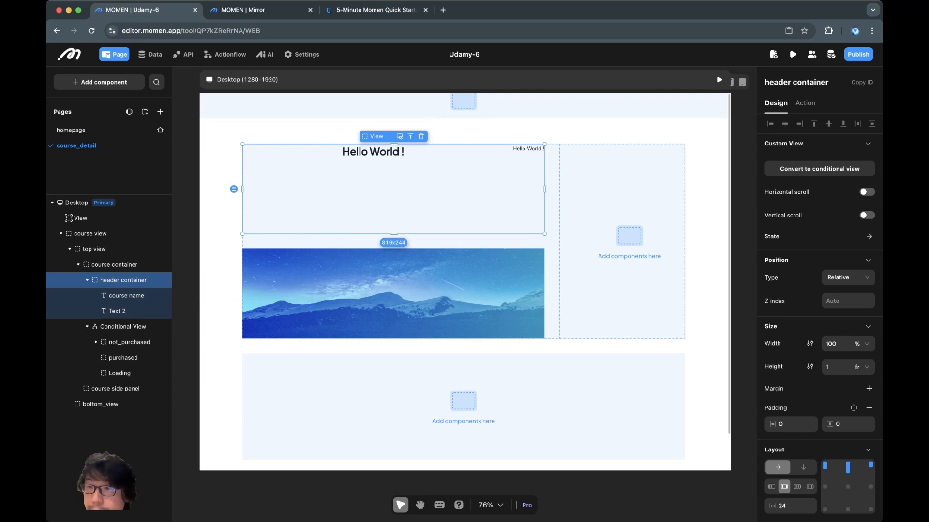
click(861, 367)
click(861, 433)
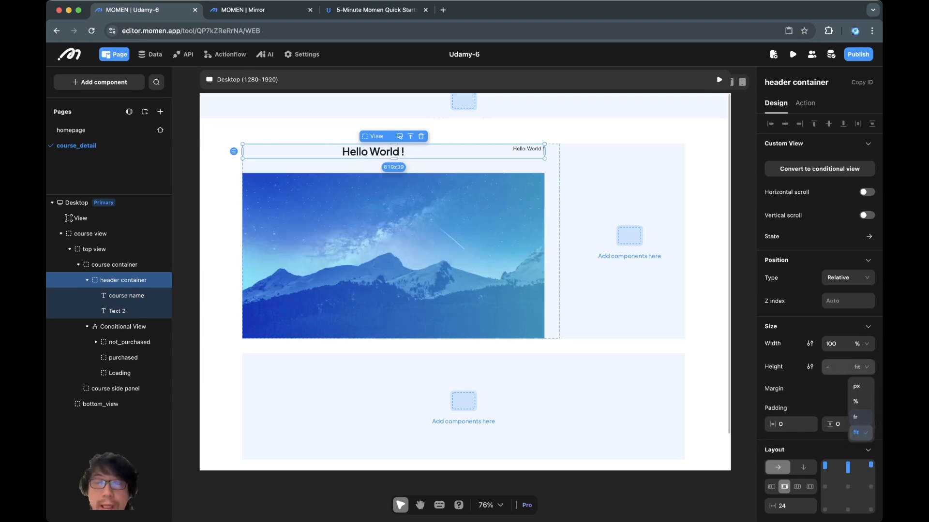
Left-align the course name and turn on MultiLine so it wraps.
click(127, 295)
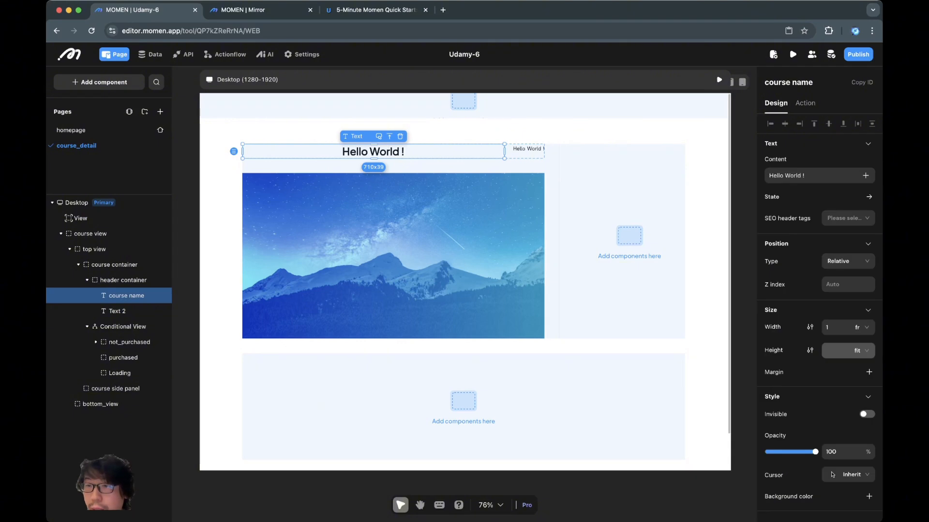
scroll(832, 277, down, 5)
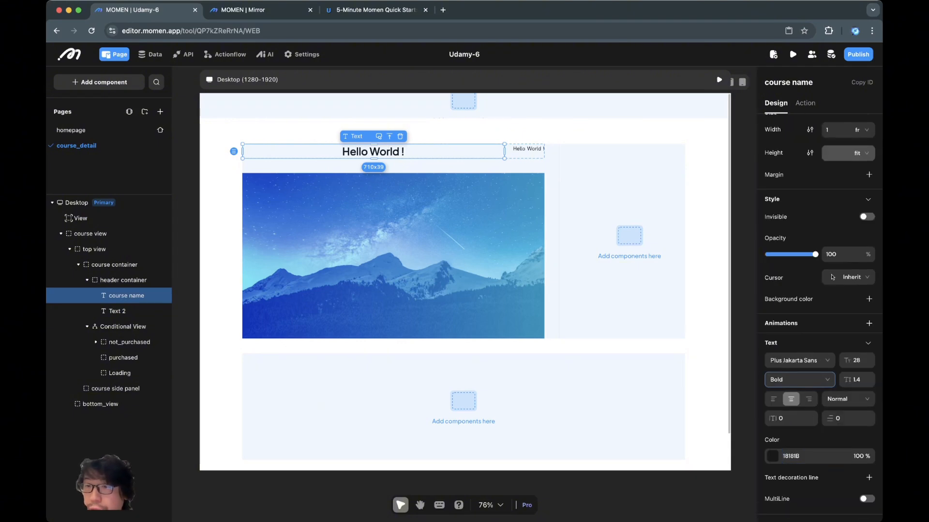
click(774, 399)
click(867, 498)
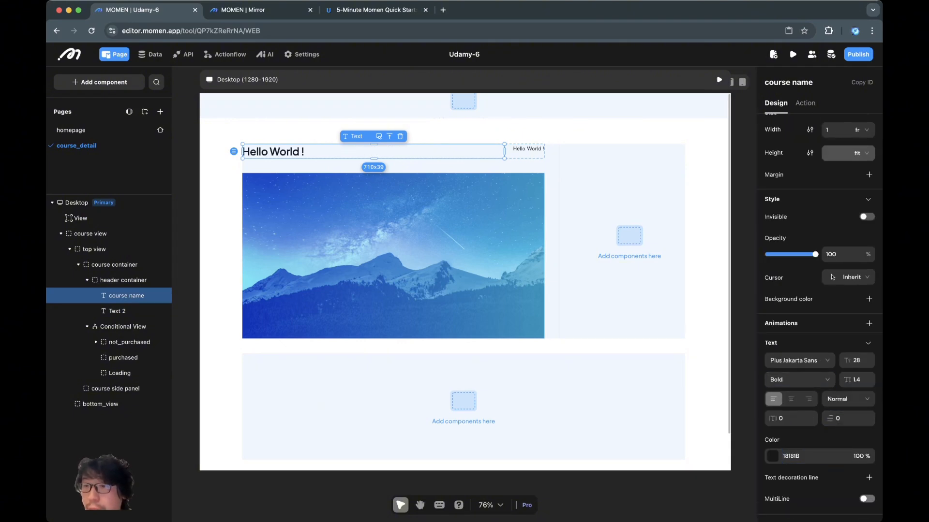
scroll(820, 312, up, 5)
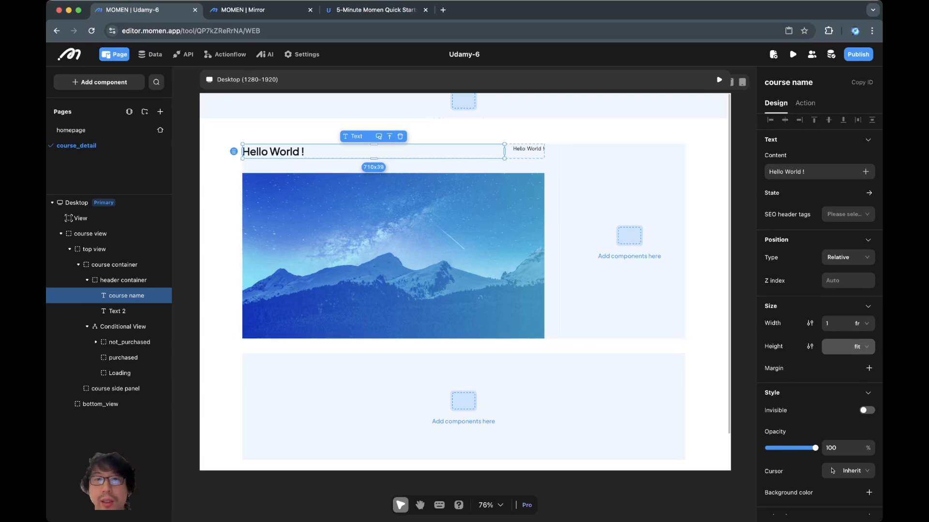
Right-align Text 2 in Plus Jakarta Sans, size 13, line height 1.7.
click(528, 149)
scroll(820, 312, down, 5)
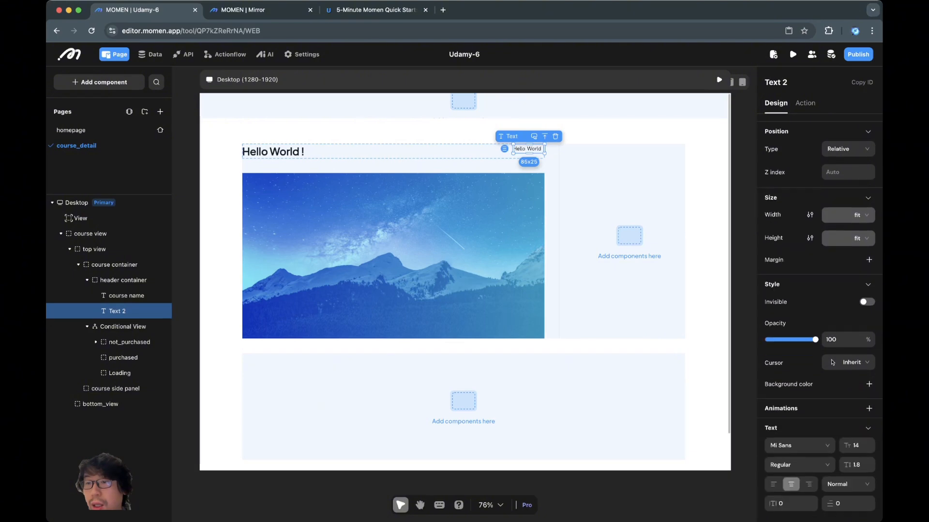
click(809, 399)
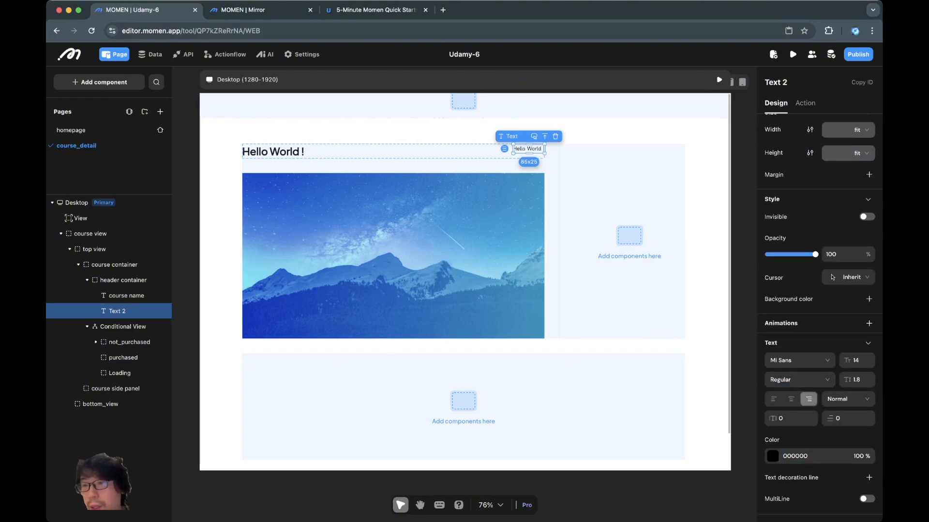
click(799, 360)
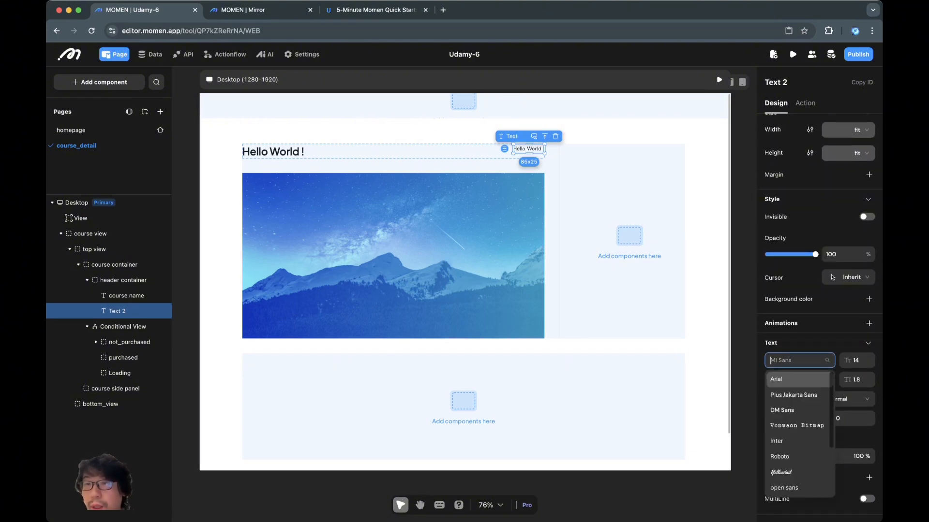
click(798, 394)
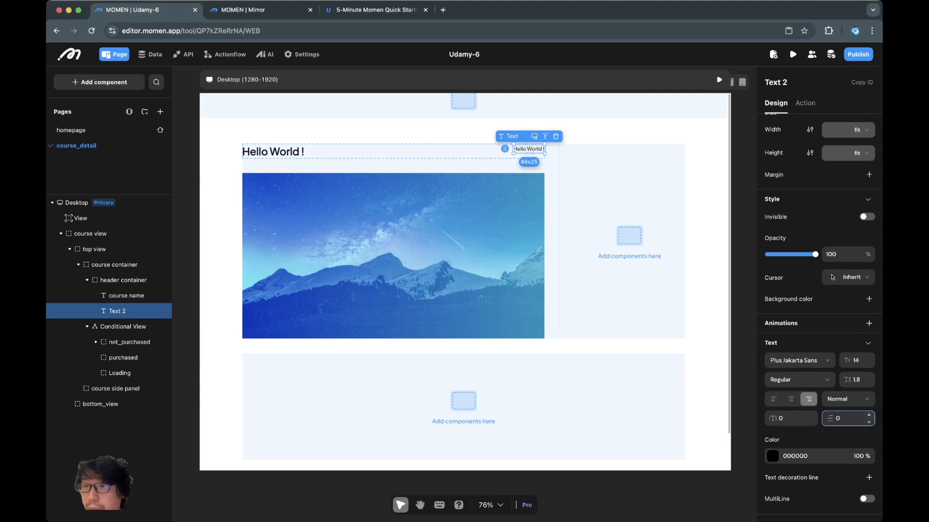
click(868, 364)
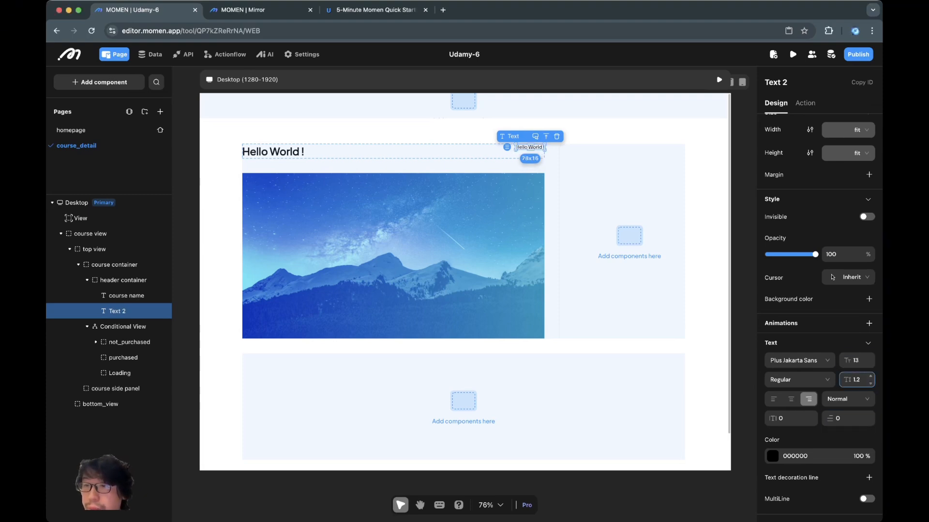
drag(861, 380, 847, 380)
text(1.7)
key(Return)
Set the Text 2 label's font weight to Light.
key(super+Tab)
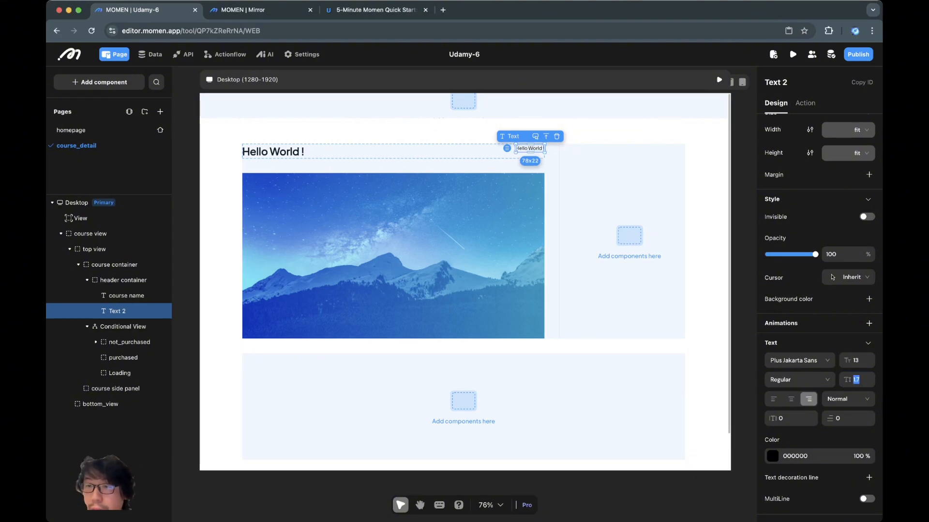
click(799, 380)
click(793, 399)
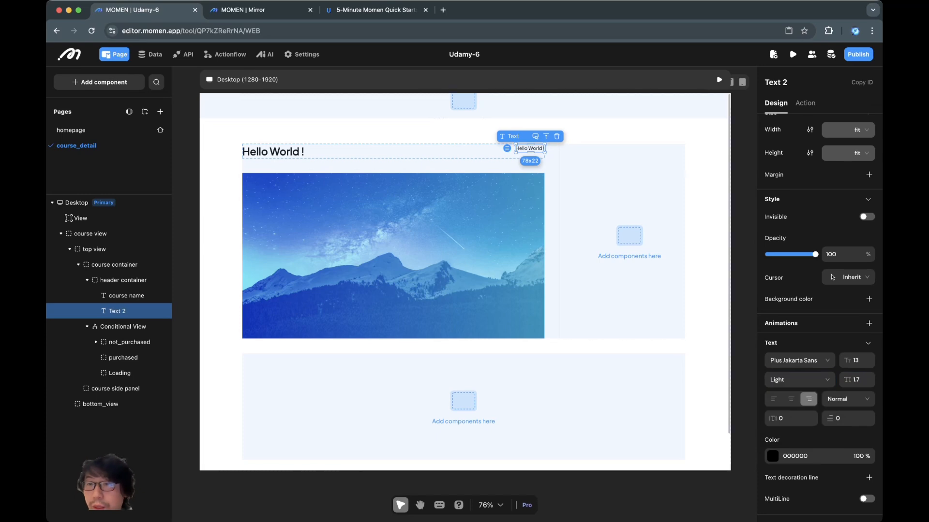
click(706, 159)
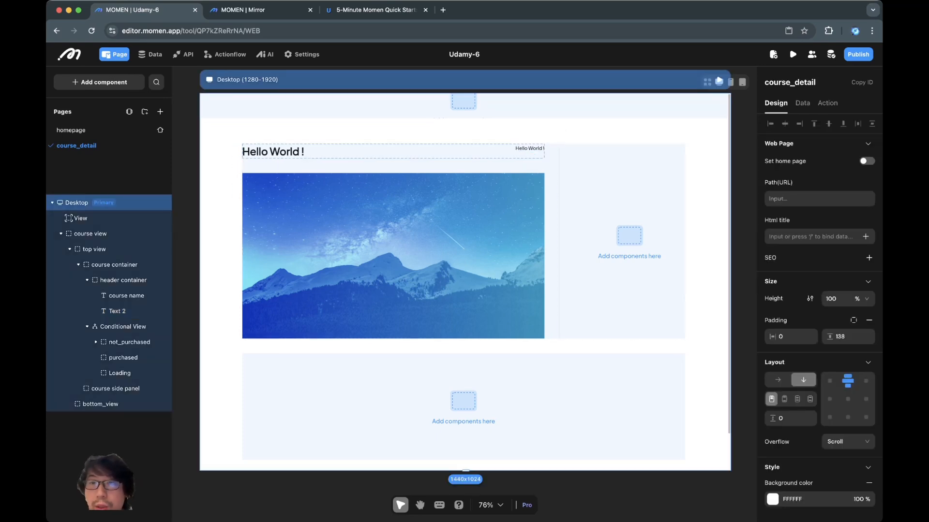
click(529, 148)
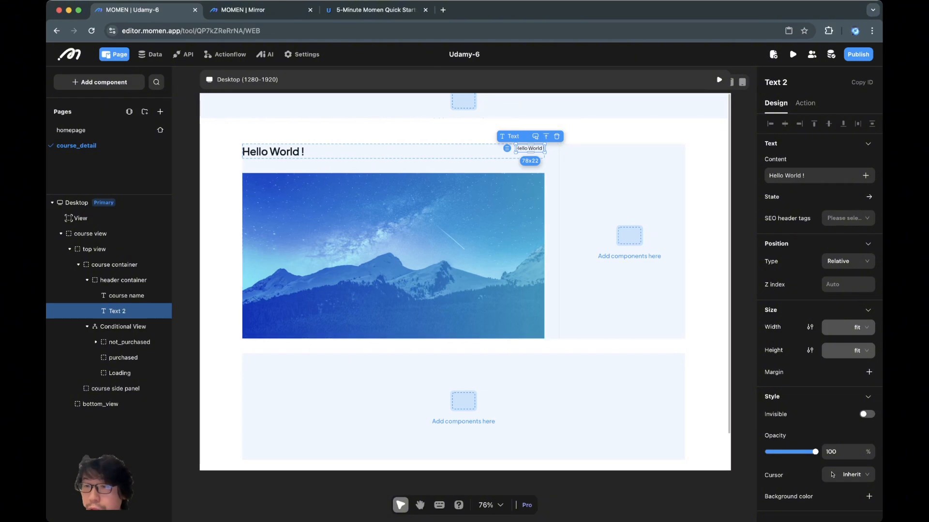
Colour the Text 2 label blue (1598FF).
scroll(817, 454, down, 5)
click(773, 456)
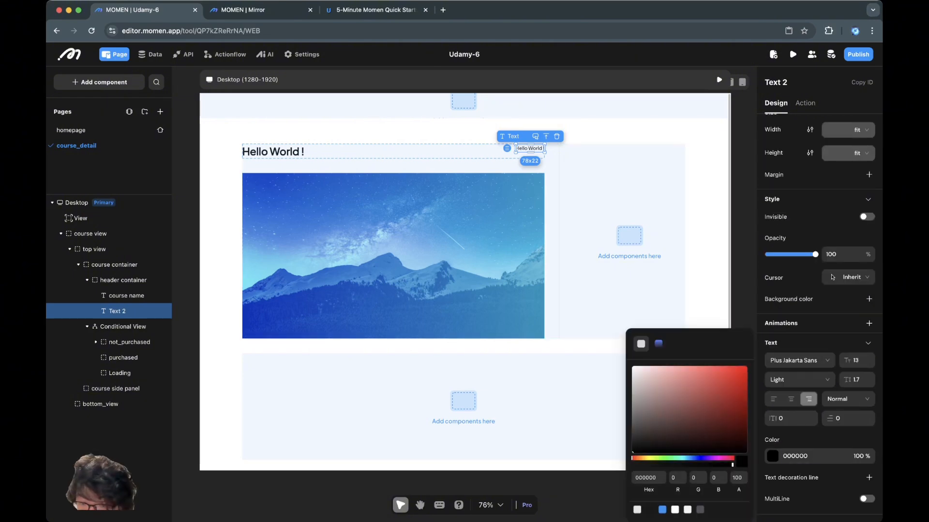
click(663, 510)
click(706, 271)
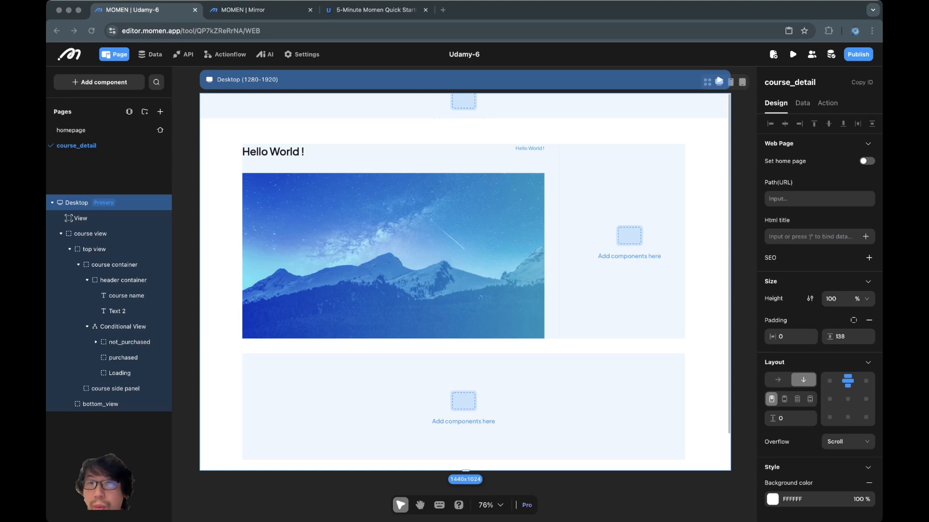
click(529, 149)
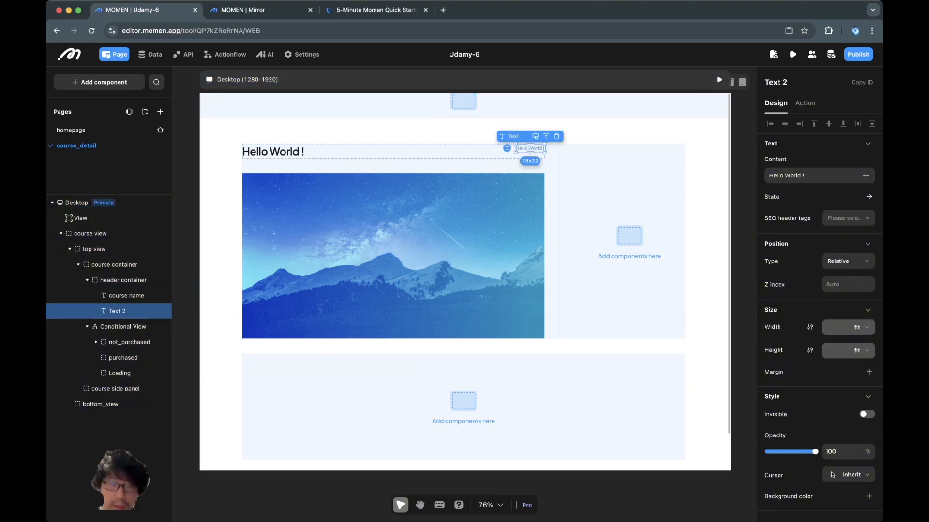
click(127, 296)
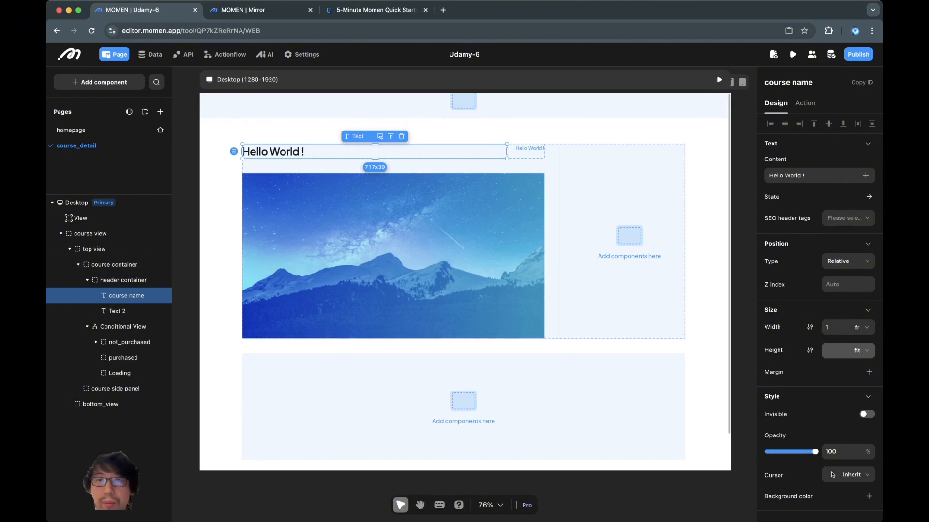
Remove the pale EEF7FF background colour from the header container.
click(622, 290)
click(552, 271)
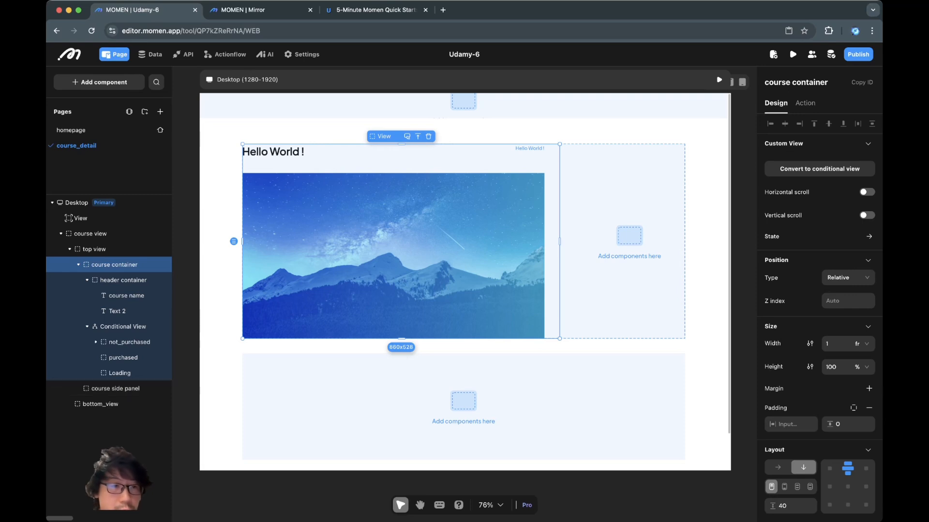
click(123, 280)
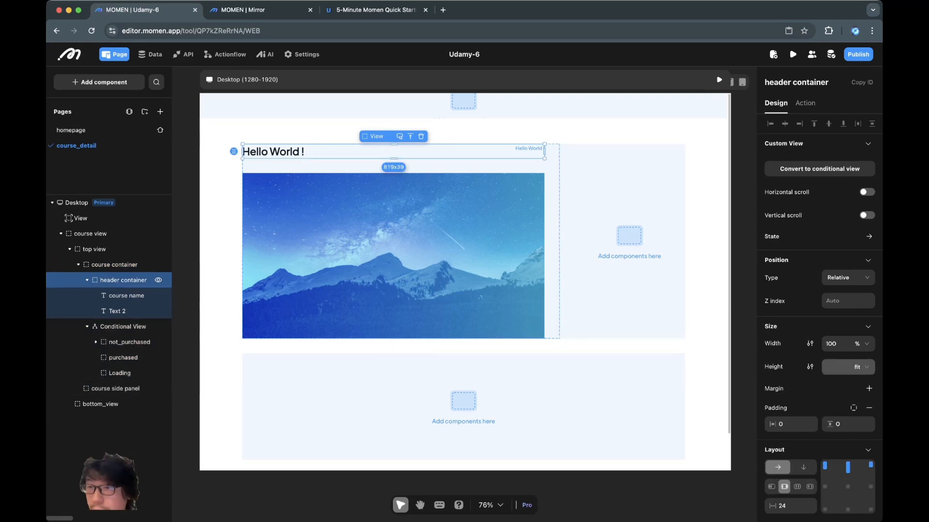
scroll(832, 363, down, 6)
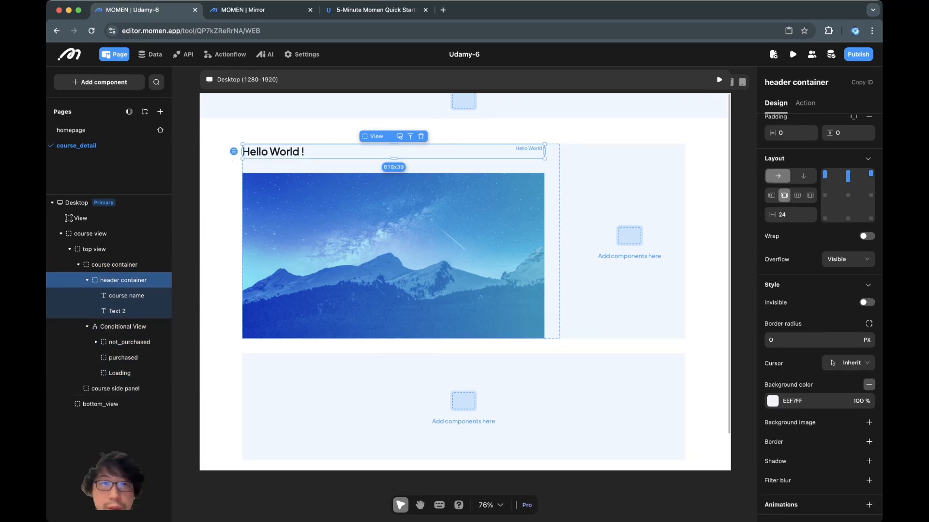
click(869, 385)
Remove the pale background colour from the course container and the top view.
click(114, 264)
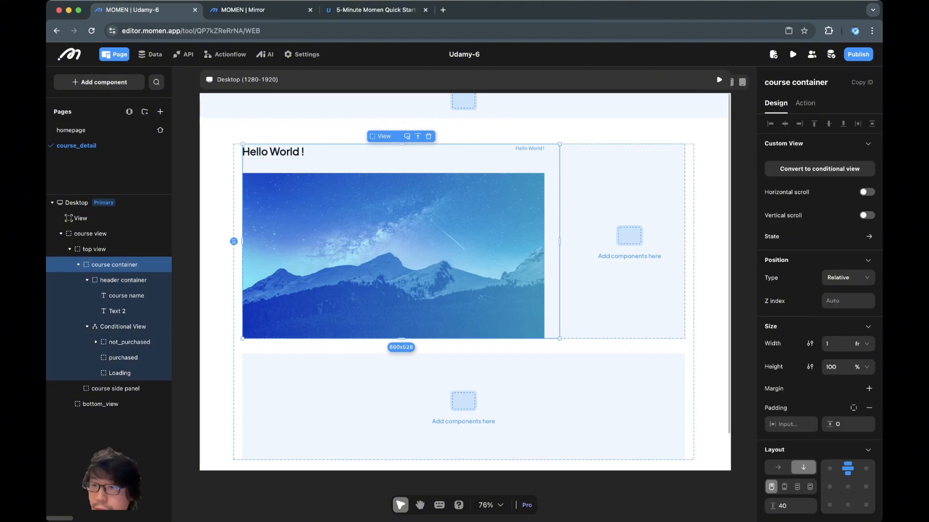
scroll(861, 398, down, 7)
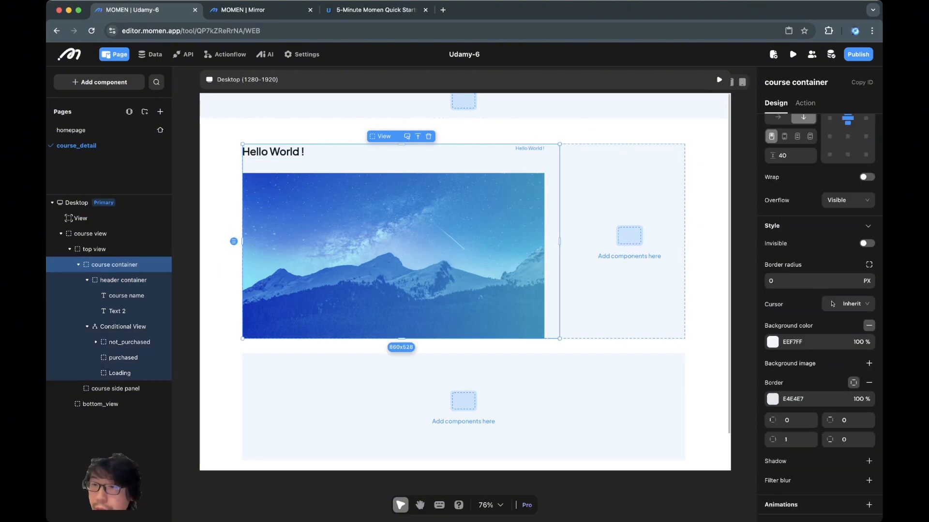
click(869, 326)
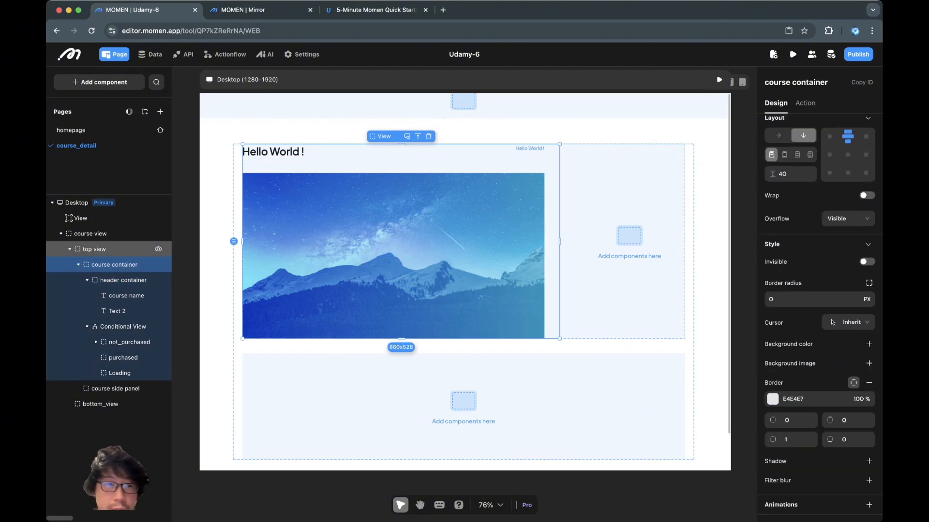
click(94, 249)
scroll(861, 377, down, 6)
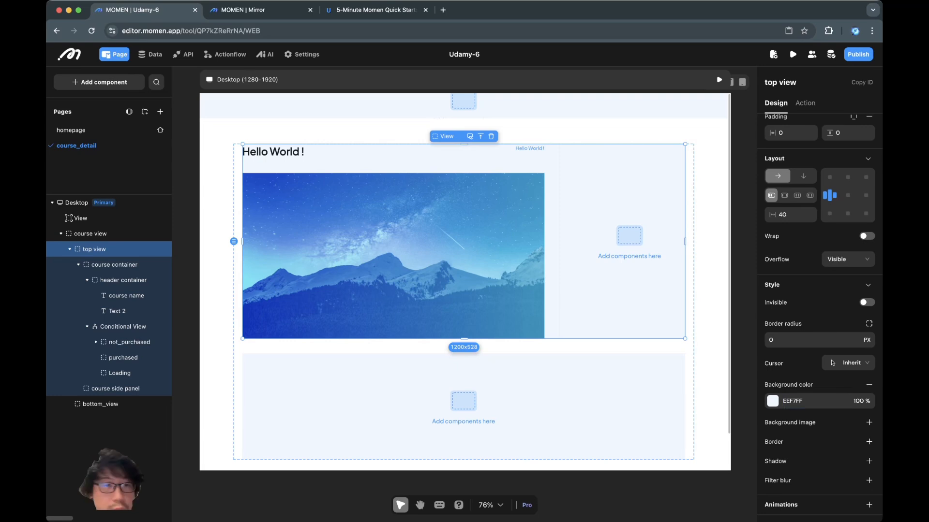
click(869, 385)
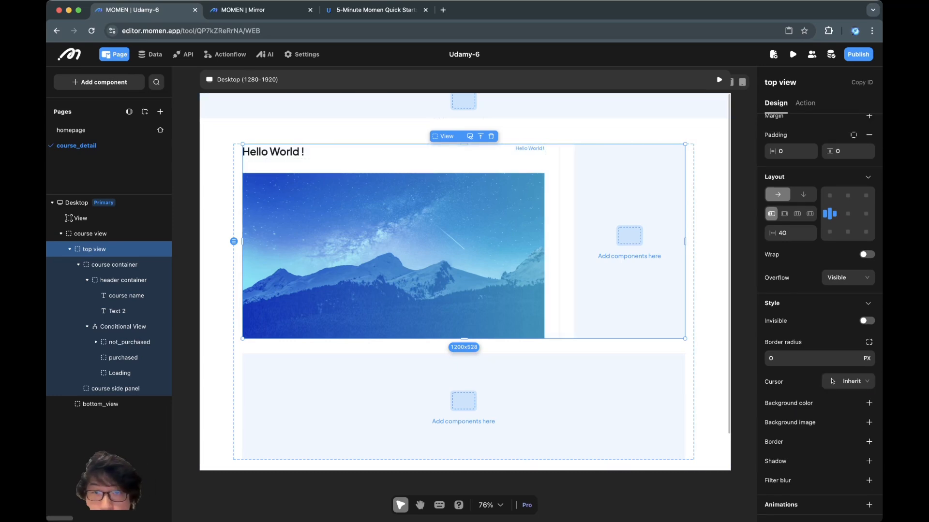
Review the course image, course container and side panel, then go to the live course page.
click(393, 242)
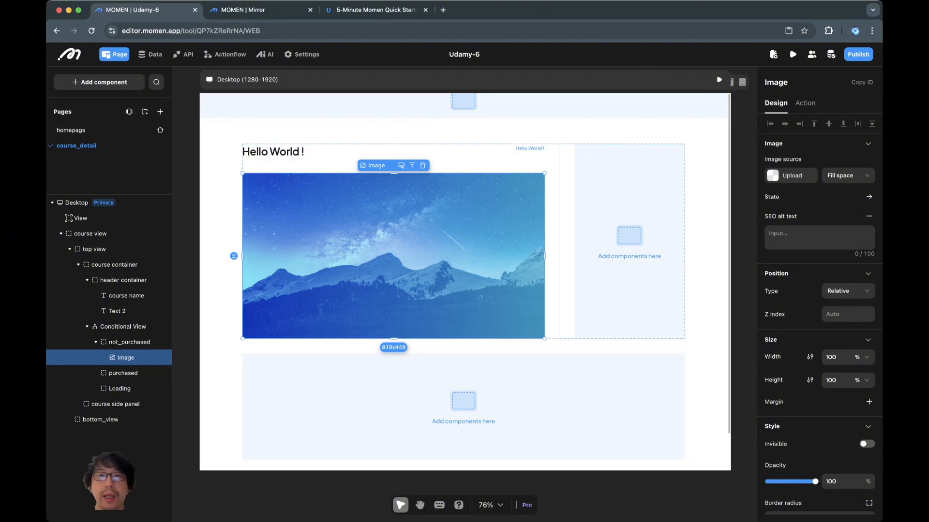
click(552, 237)
click(605, 237)
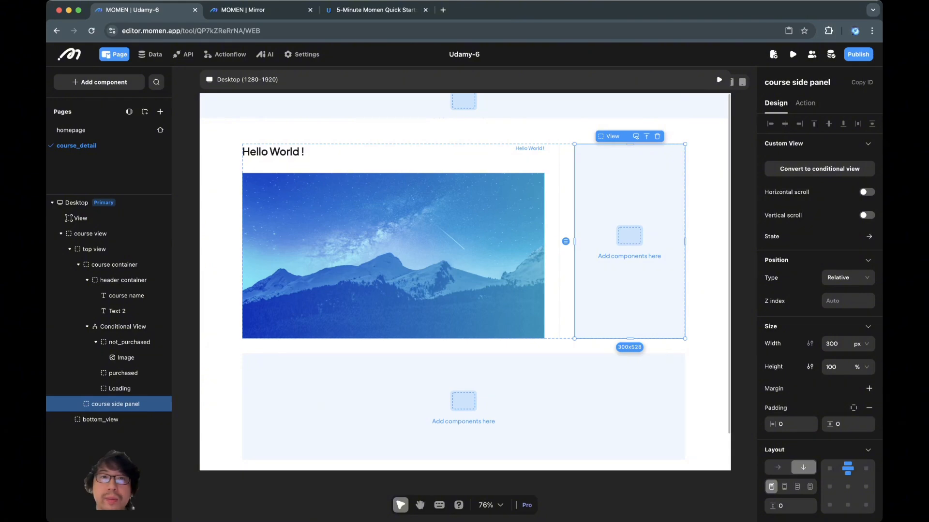
click(375, 10)
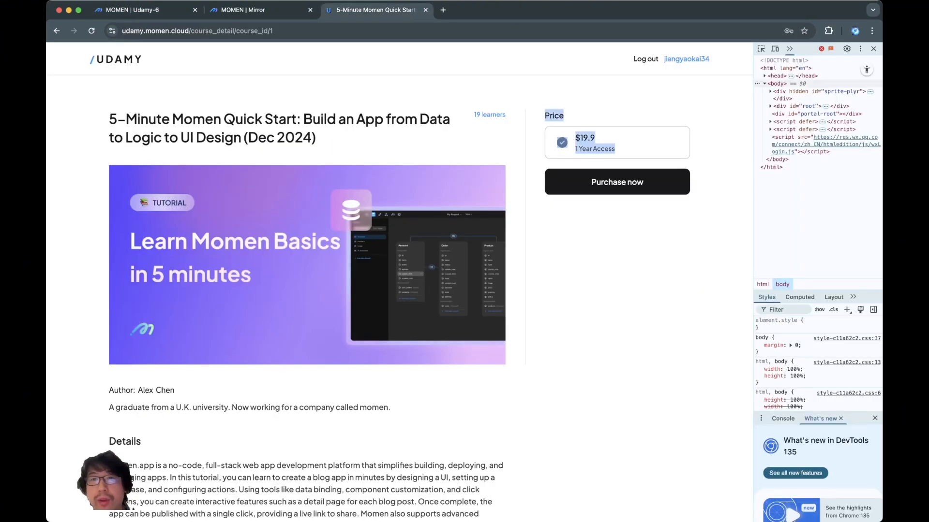
Open the Learn Advanced Momen in 20 Minutes course from the UDAMY home page, then return to the editor.
click(116, 59)
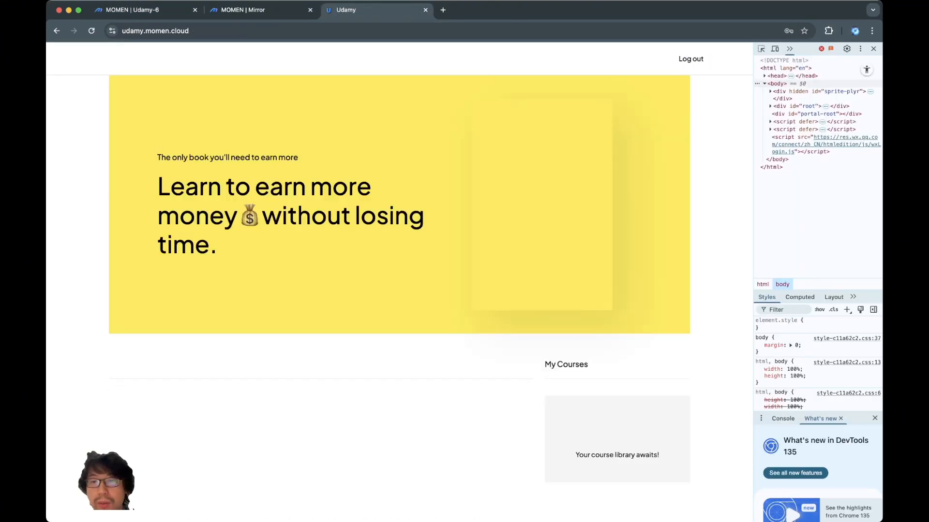
scroll(399, 290, down, 3)
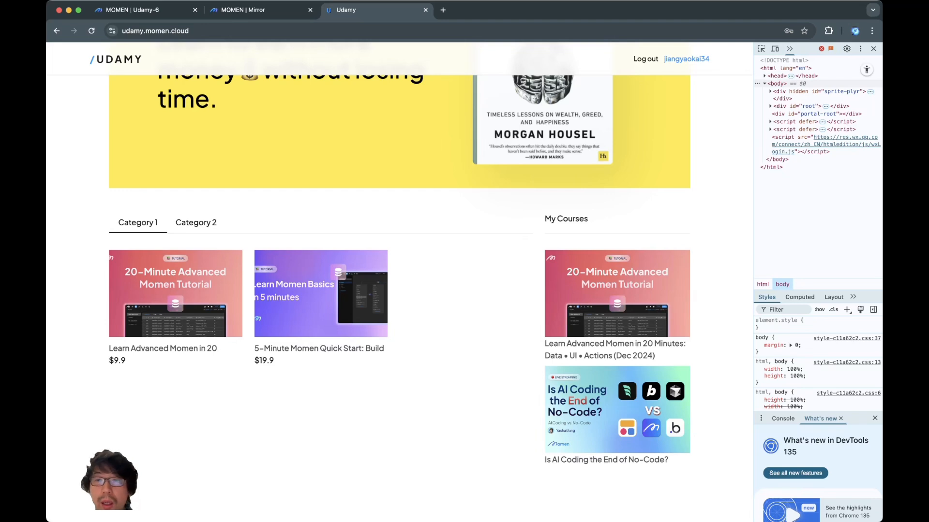
click(616, 293)
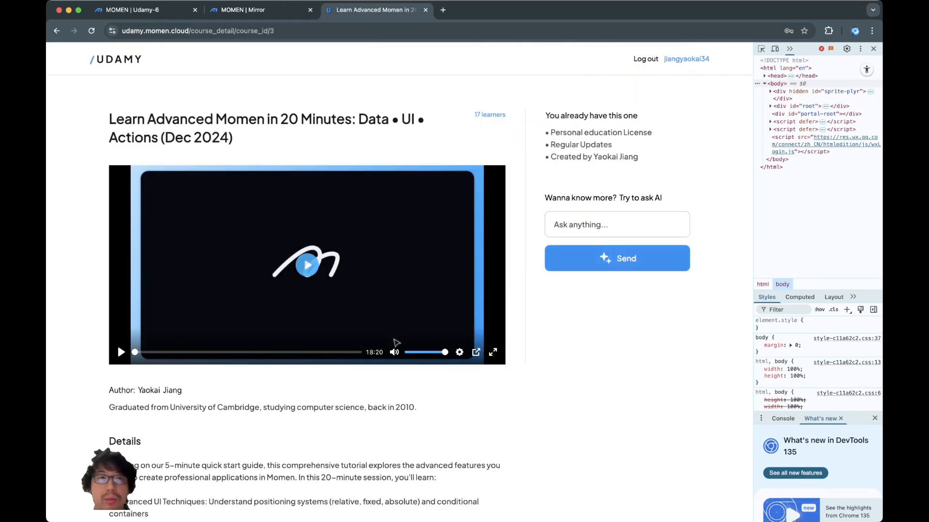
click(396, 343)
click(145, 10)
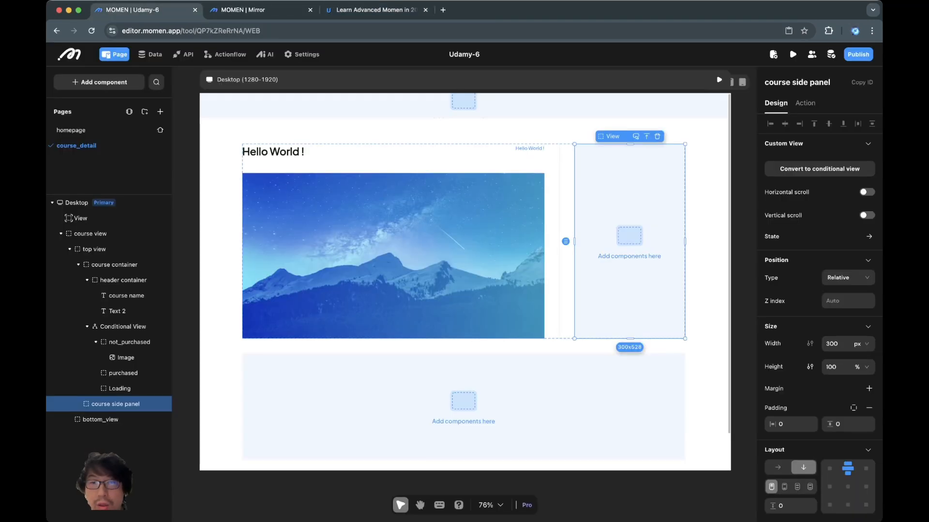
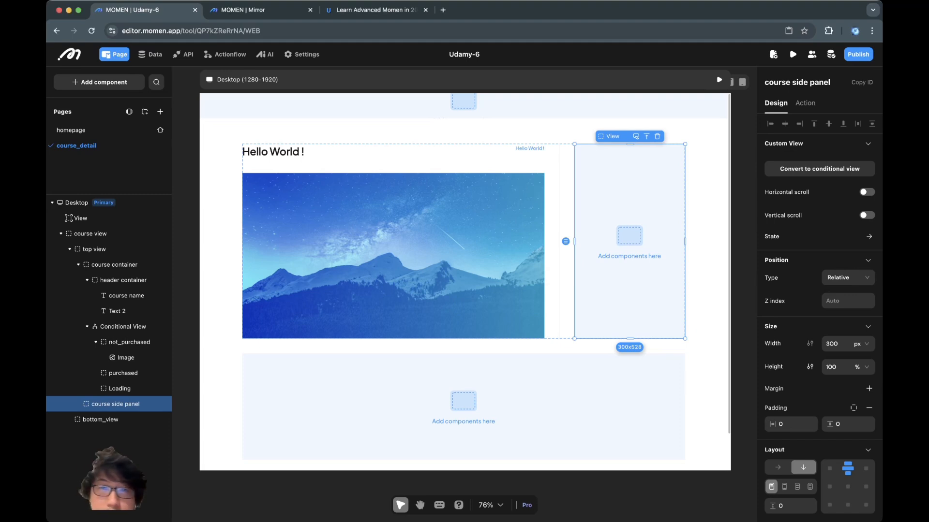
Drag a Conditional View from the Container components into the course side panel.
scroll(819, 314, down, 6)
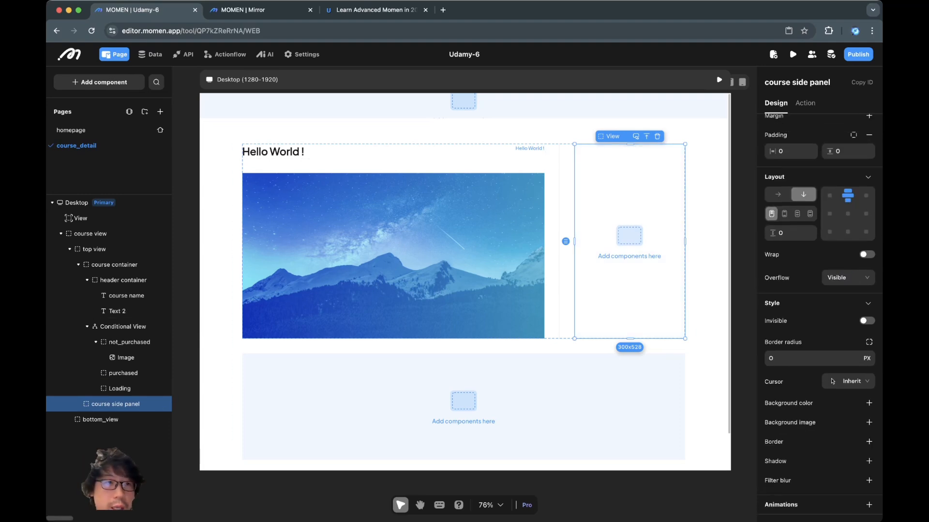
click(100, 82)
scroll(138, 353, down, 3)
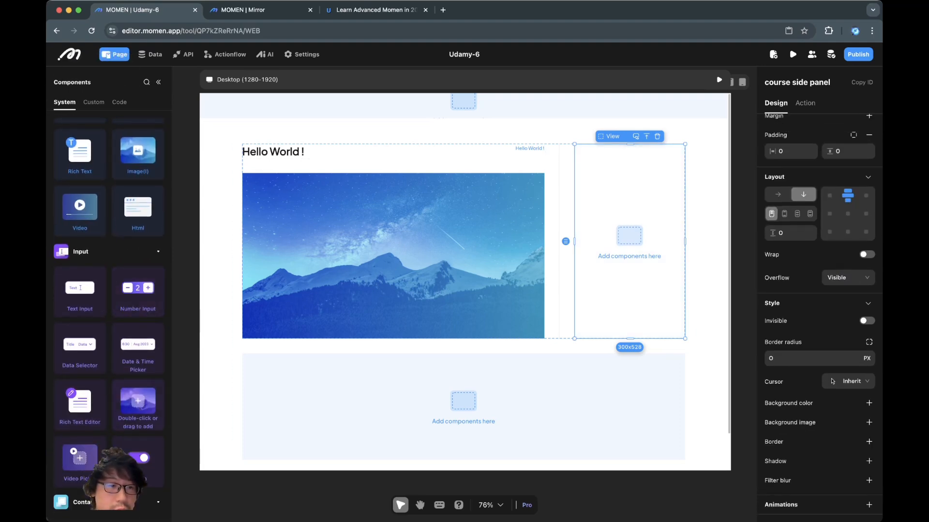
scroll(80, 353, down, 4)
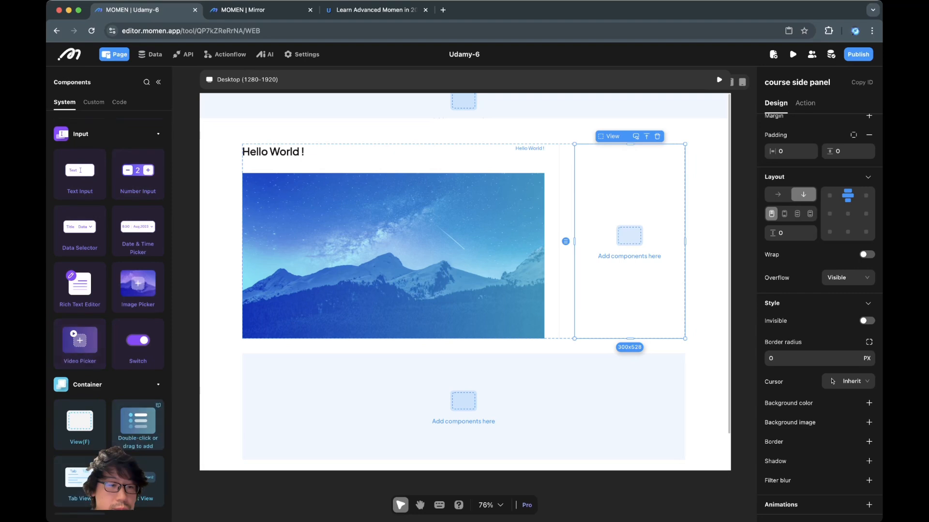
scroll(78, 264, down, 3)
drag(579, 286, 614, 258)
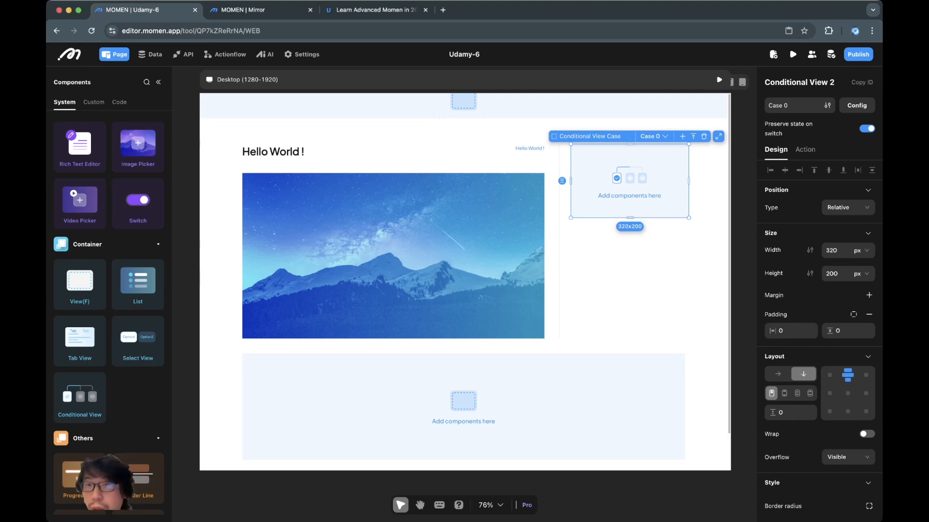
In the case Config dialog, add a case named 'new' and rename Case 0 to 'purchased'.
click(653, 135)
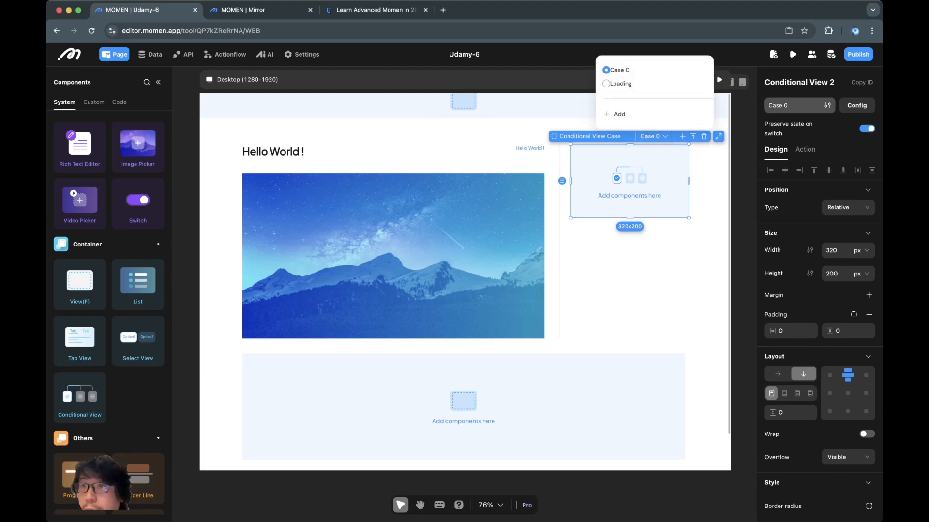
click(856, 105)
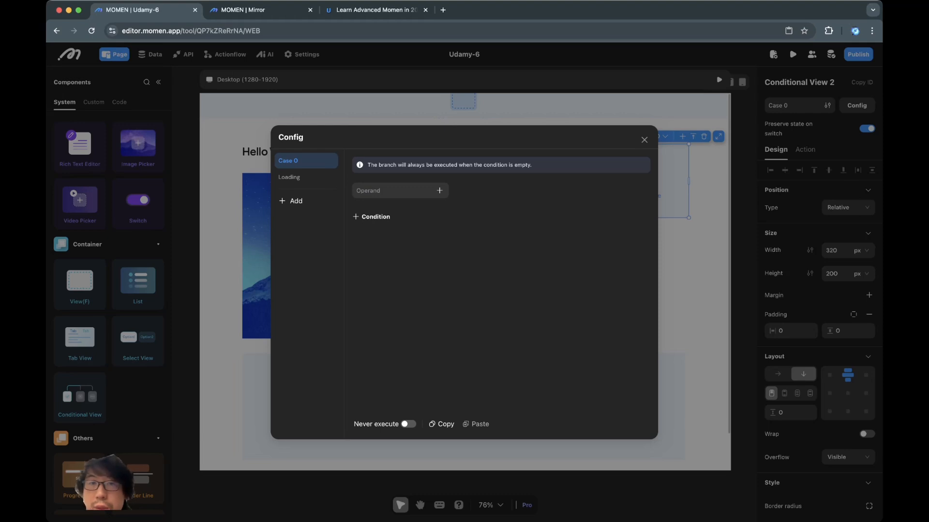
click(295, 200)
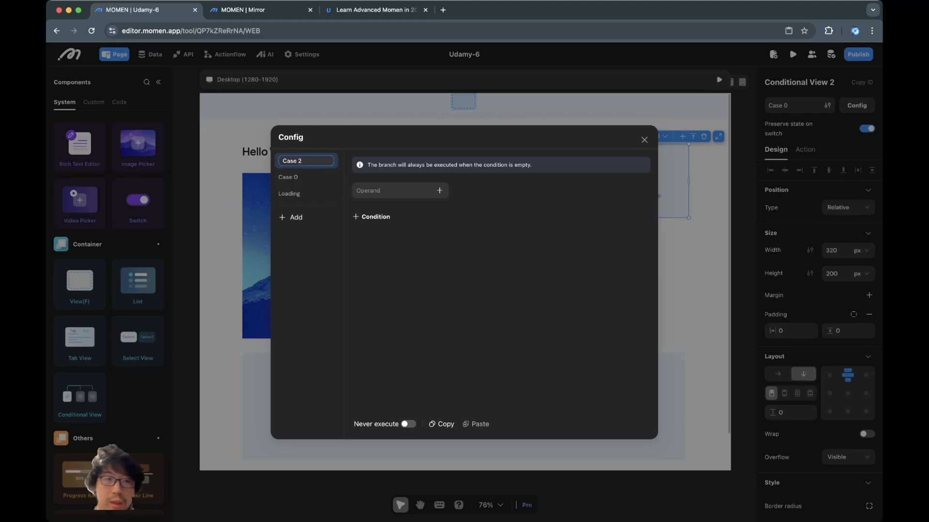
triple_click(293, 160)
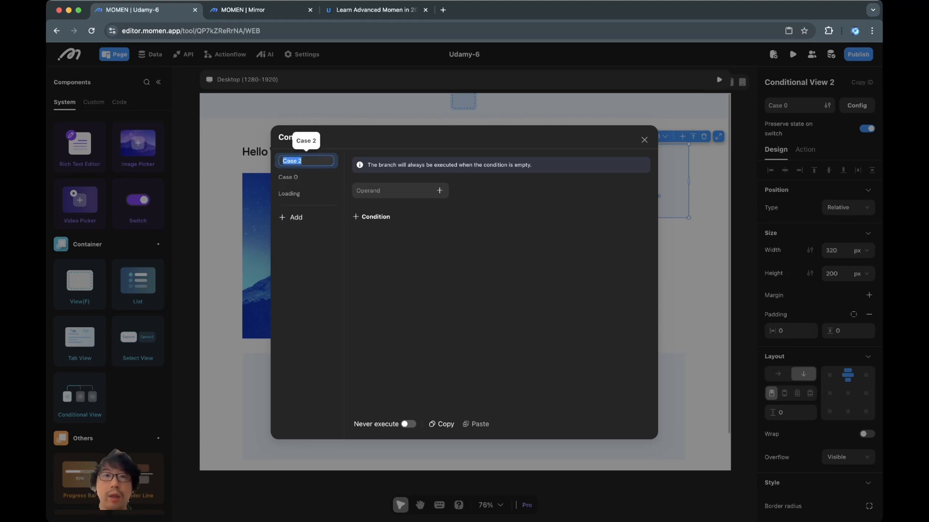
text(new)
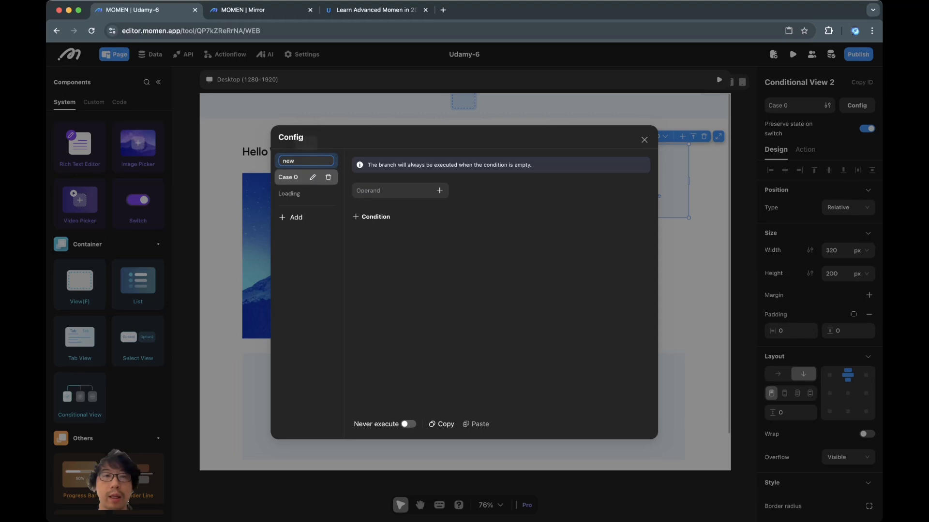
click(291, 177)
click(313, 177)
triple_click(314, 177)
text(purchase)
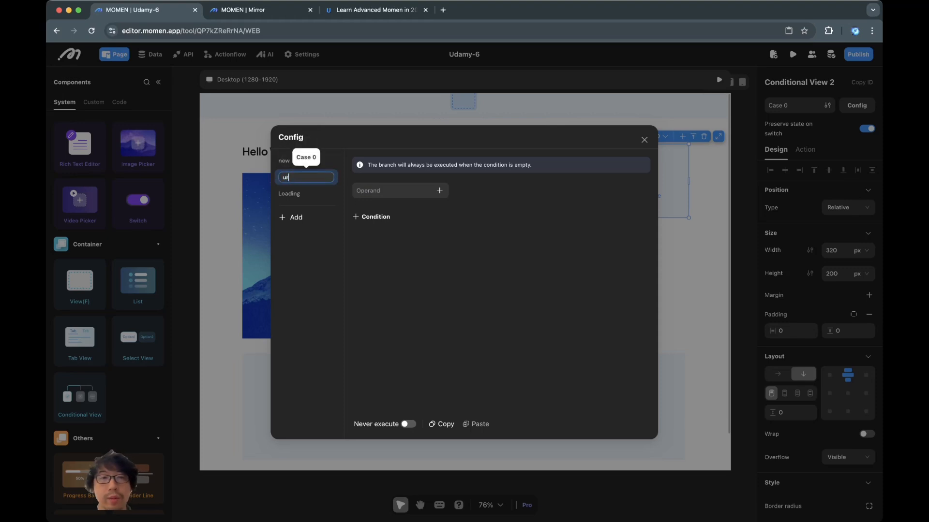
text(d)
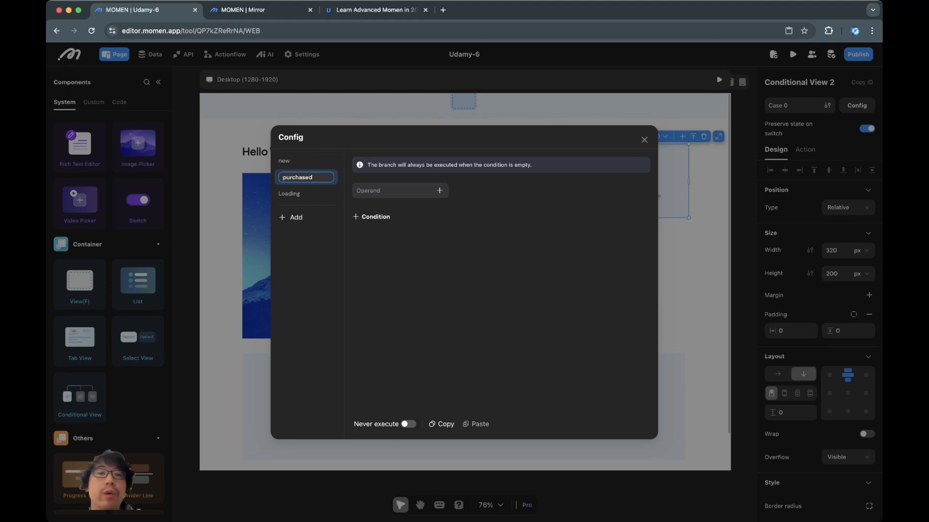
click(644, 140)
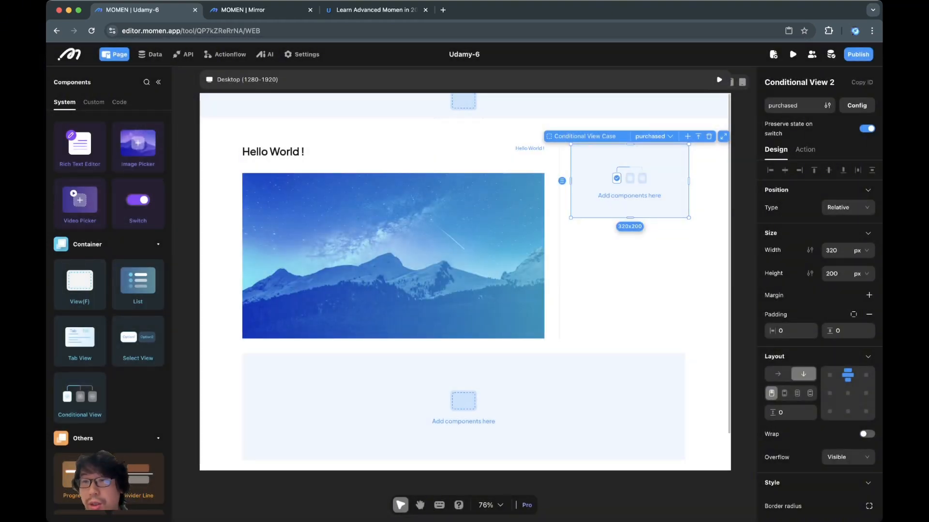
Set the purchased case to 100% width and 1 fr height.
click(850, 250)
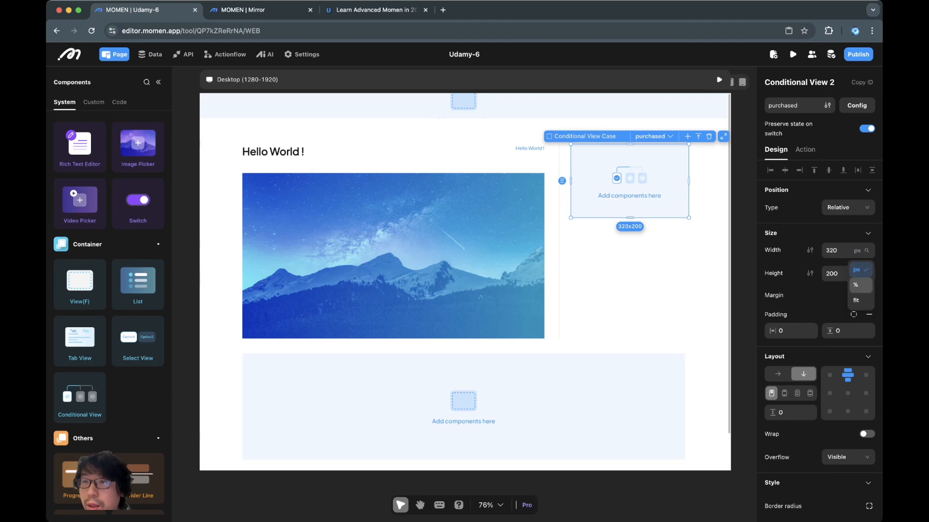
click(855, 284)
click(830, 250)
text(100)
key(Tab)
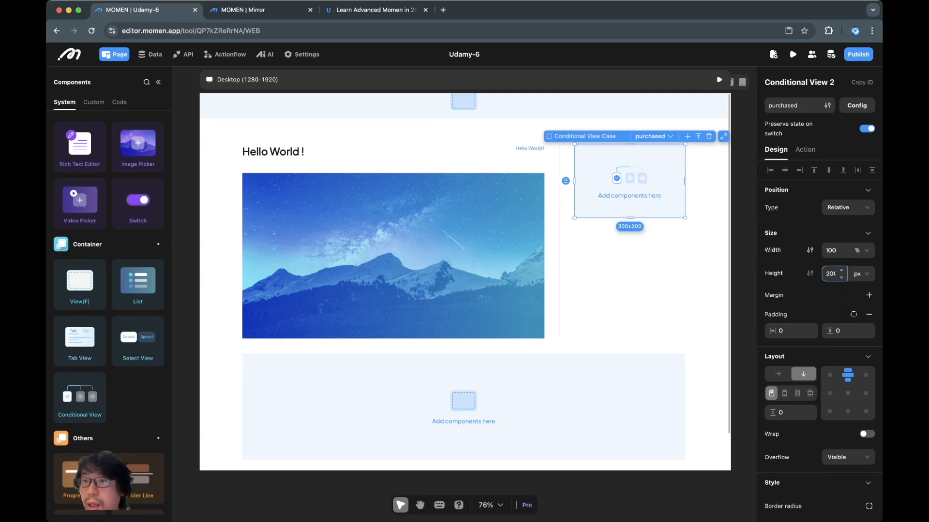
click(858, 273)
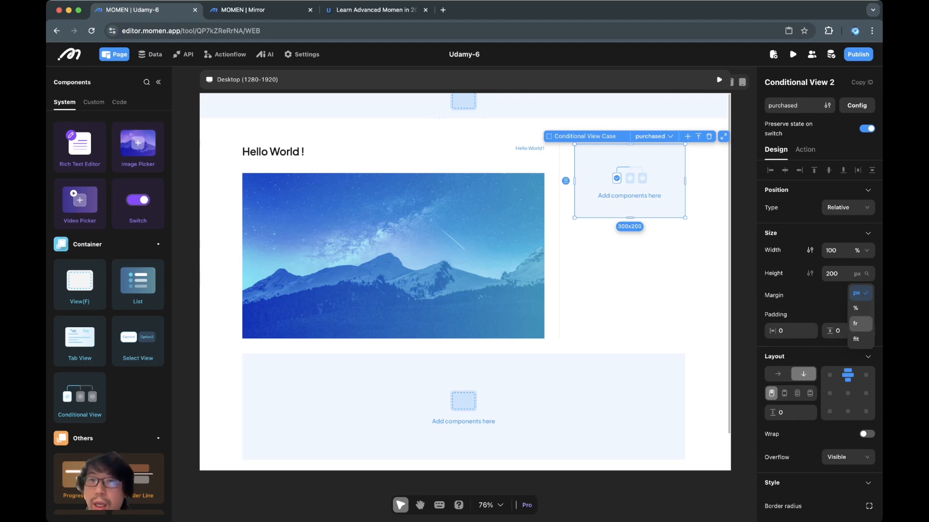
click(861, 324)
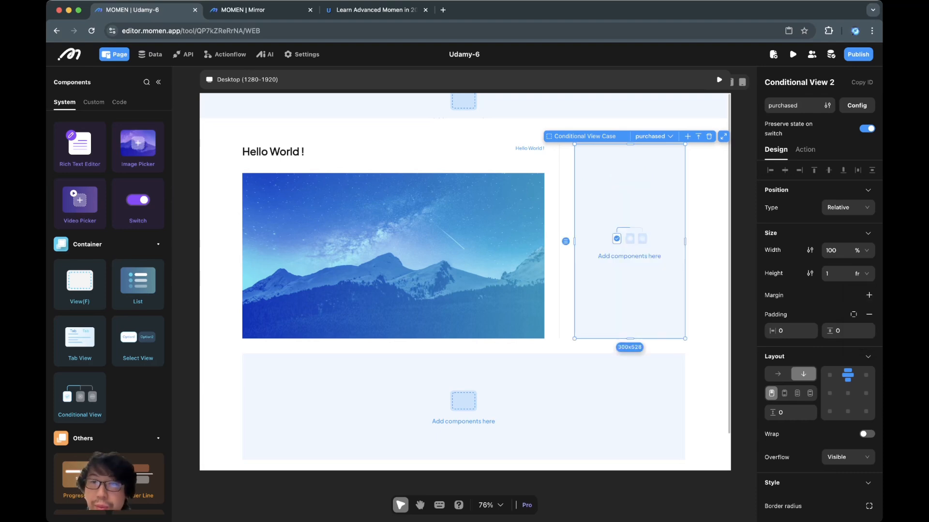
Switch to the new case and give it 100% width and 1 fr height too.
click(653, 136)
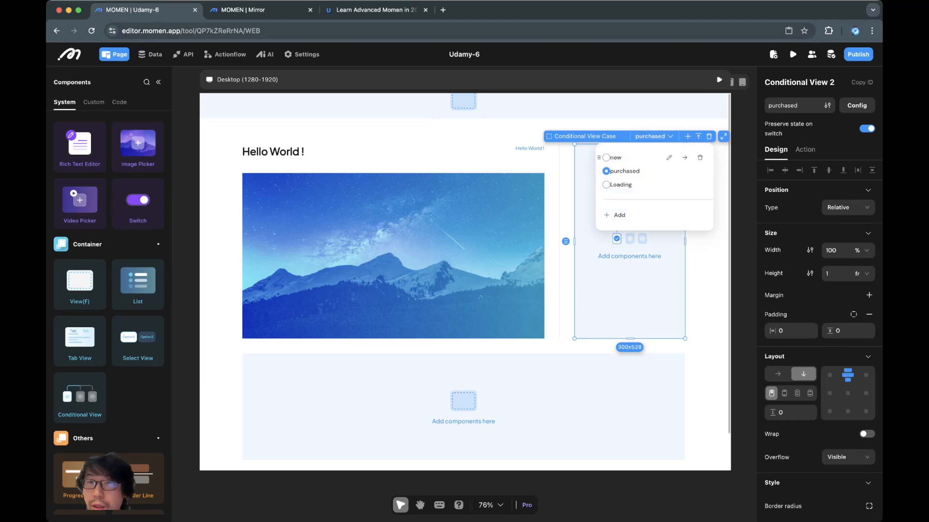
click(608, 156)
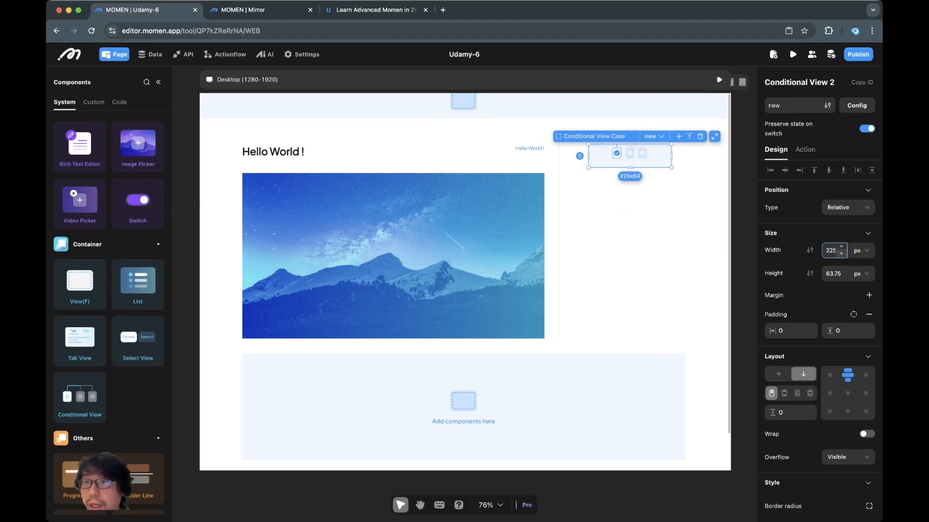
click(860, 251)
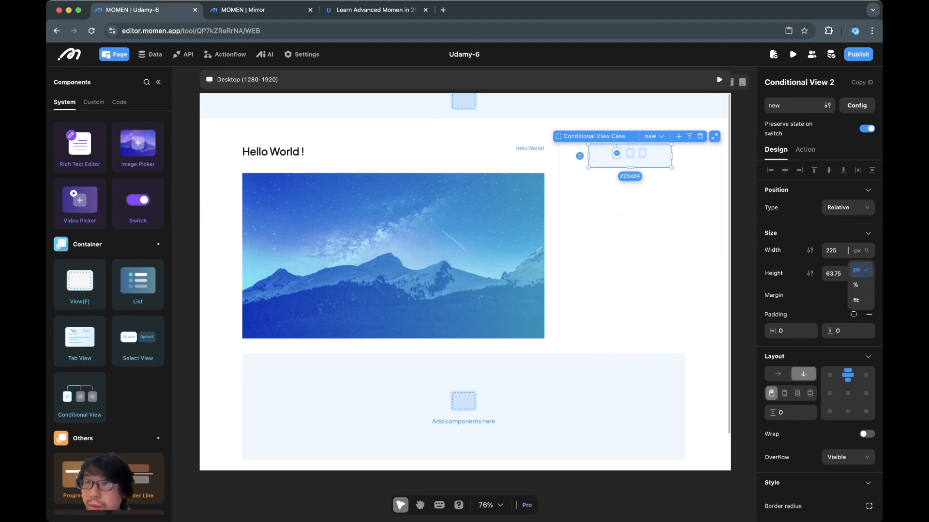
click(855, 285)
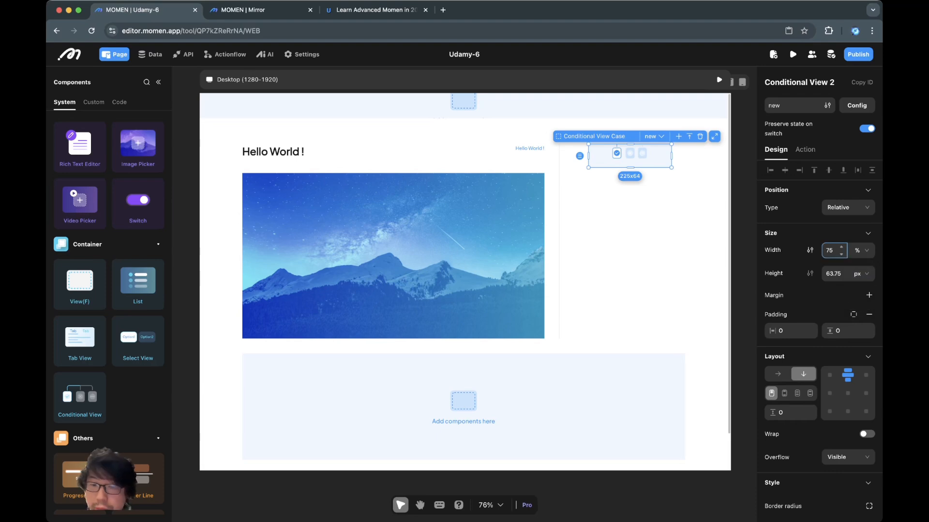
double_click(829, 250)
text(100)
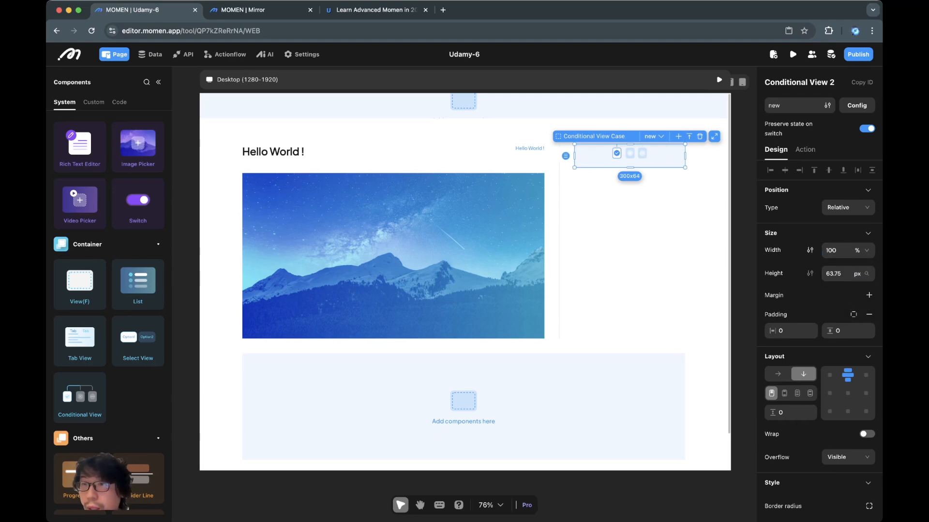
click(861, 273)
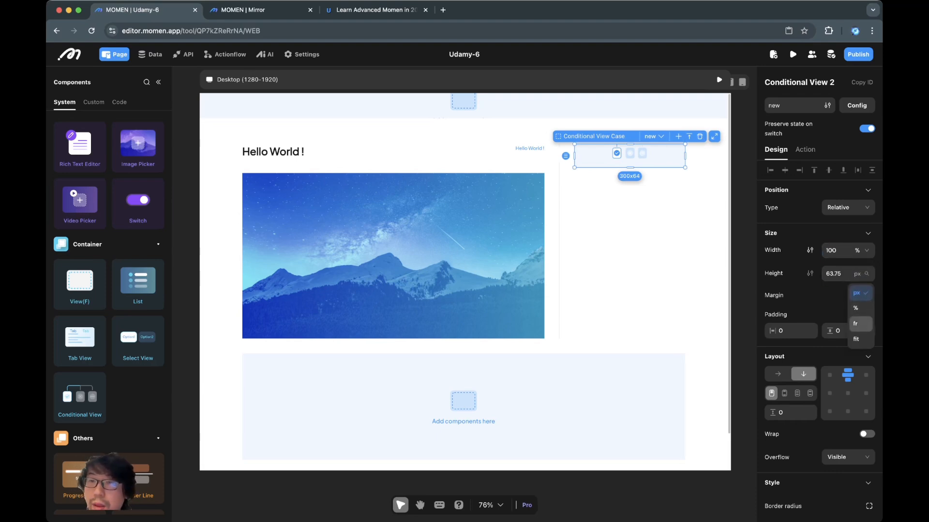
click(855, 323)
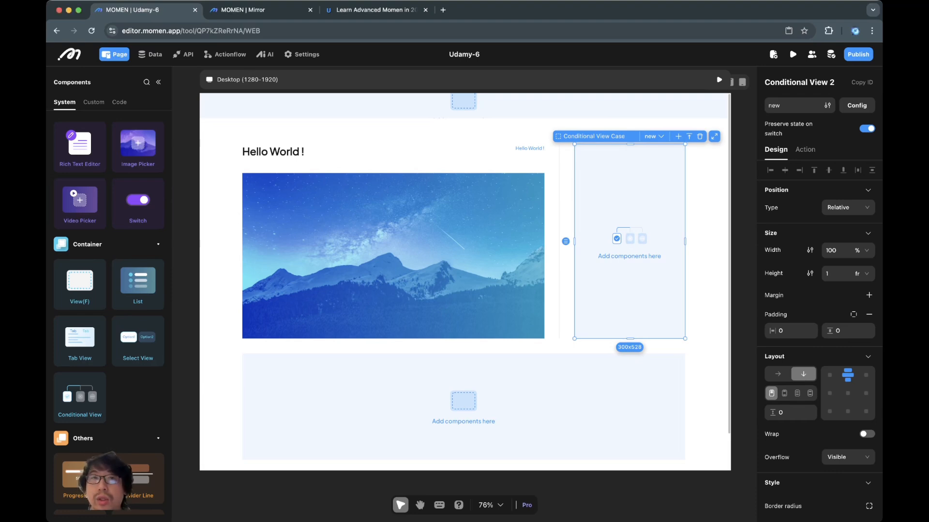
key(ctrl+shift+Tab)
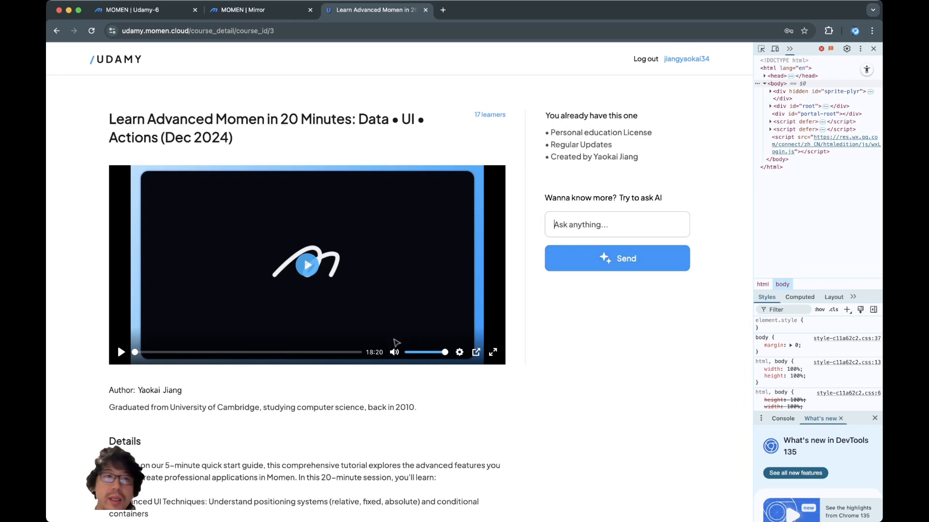
Back in the editor, remove the conditional view's light-blue background colour in the Style section.
click(132, 11)
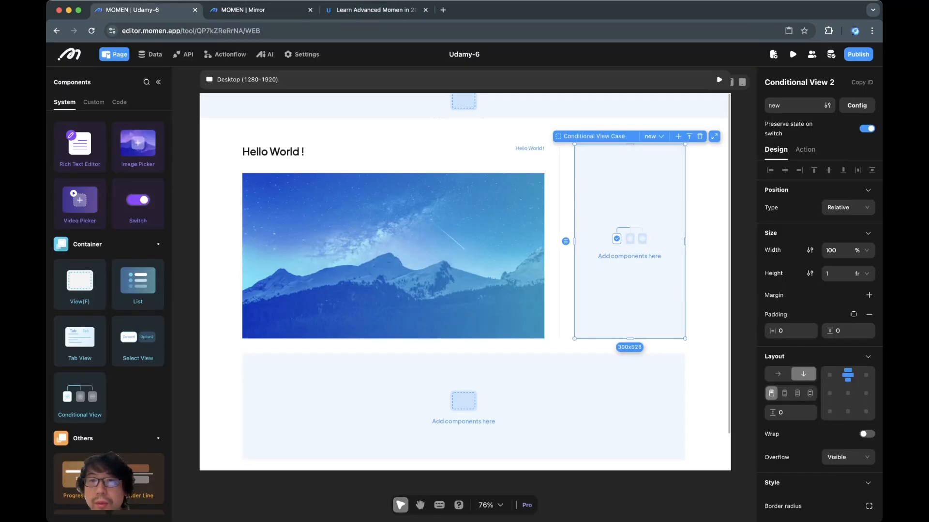
scroll(829, 376, down, 2)
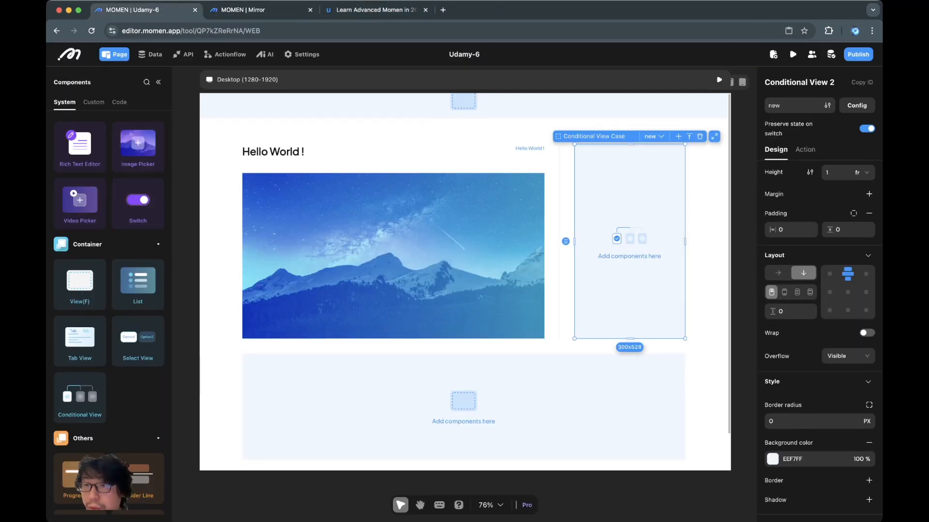
click(869, 442)
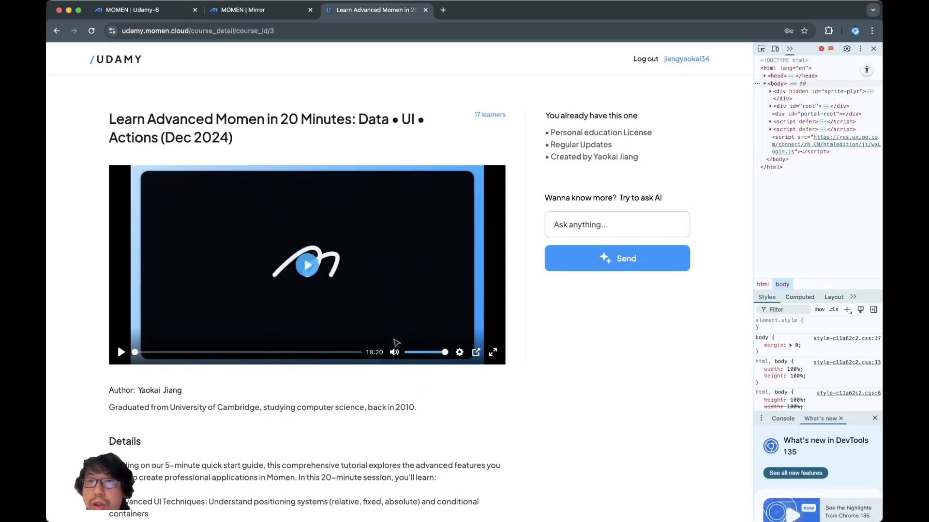
Inspect the live page's 'You already have this one' heading and Send button wrapper in DevTools.
double_click(567, 133)
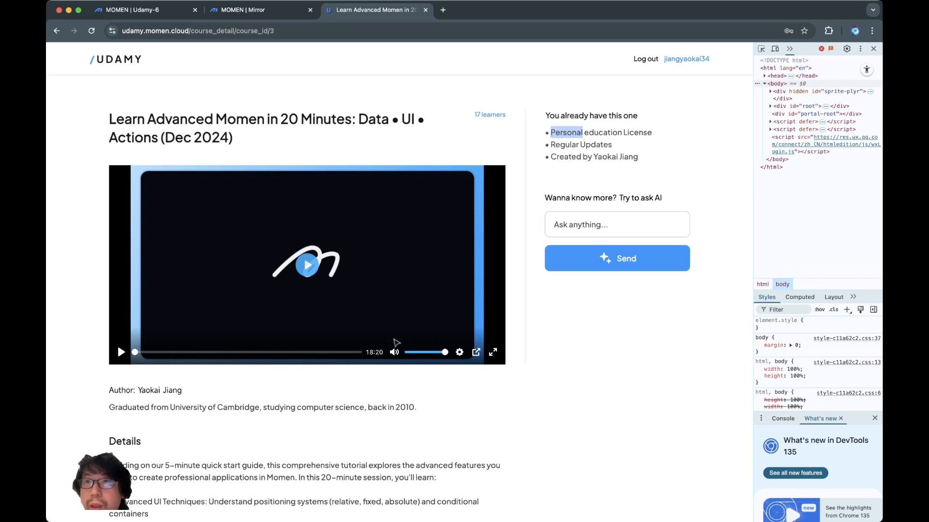
click(761, 49)
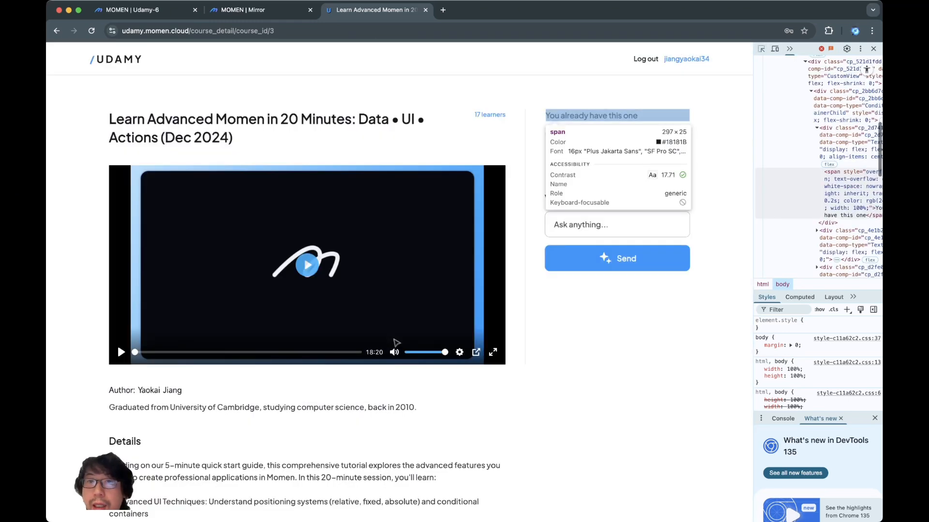
click(591, 116)
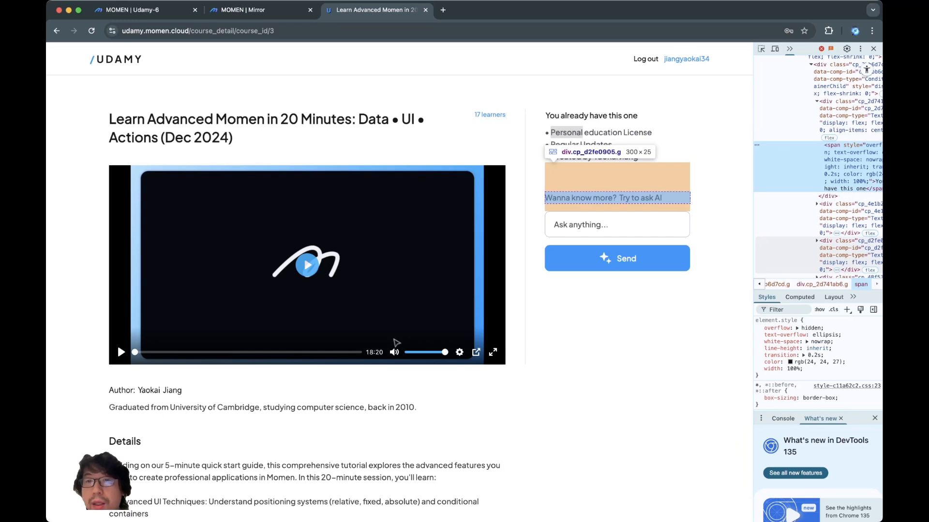
scroll(818, 251, down, 4)
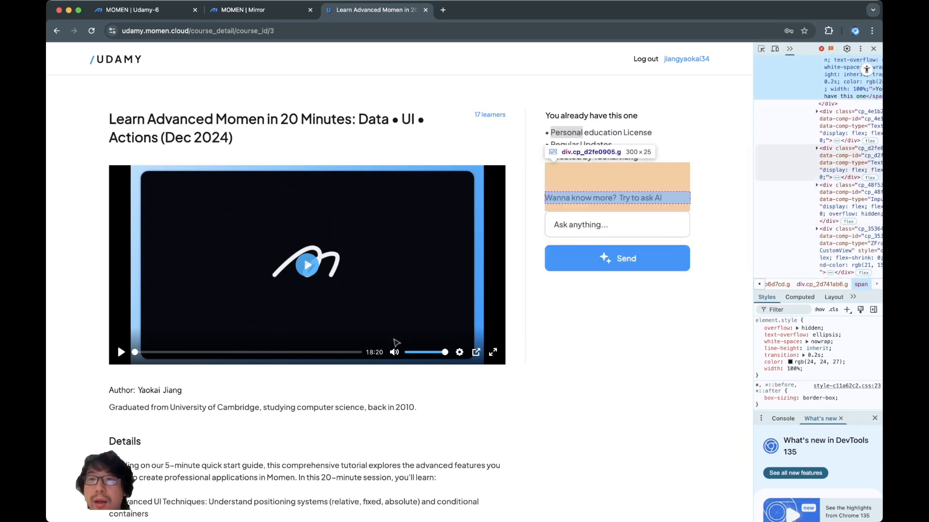
scroll(817, 257, down, 3)
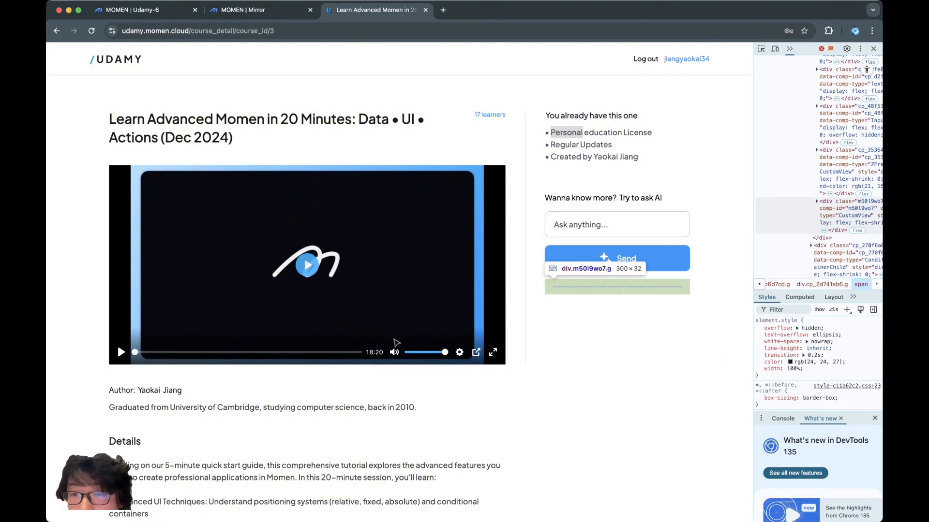
click(833, 216)
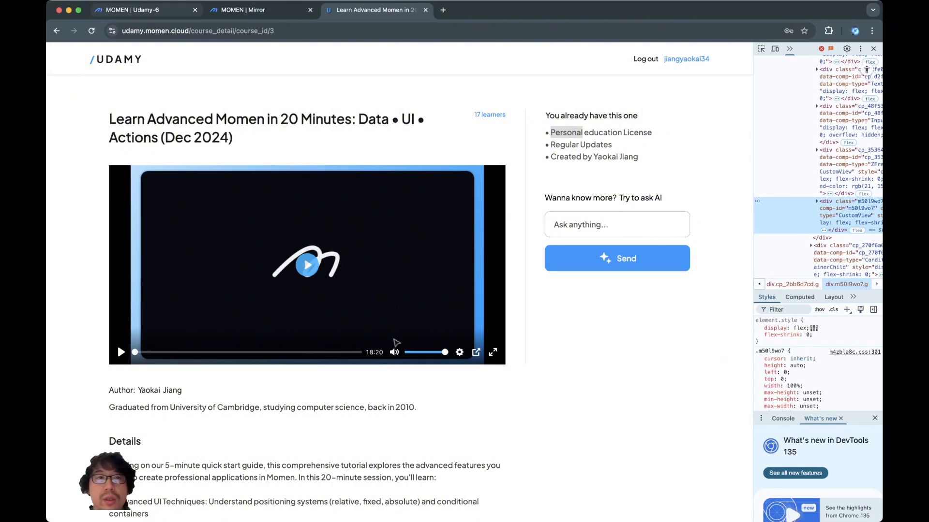
click(128, 10)
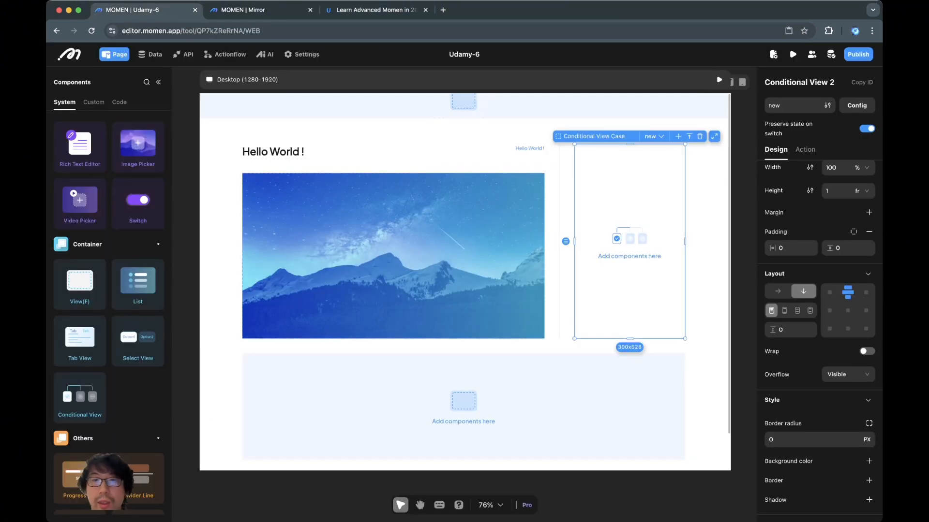
Add the first Hello World texts into the conditional view, checking the live page for reference.
key(super+v)
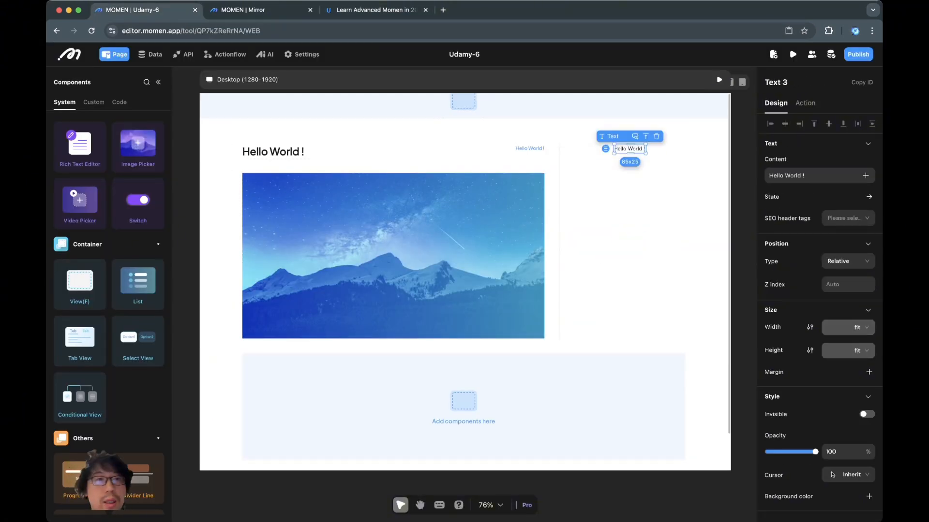
click(375, 10)
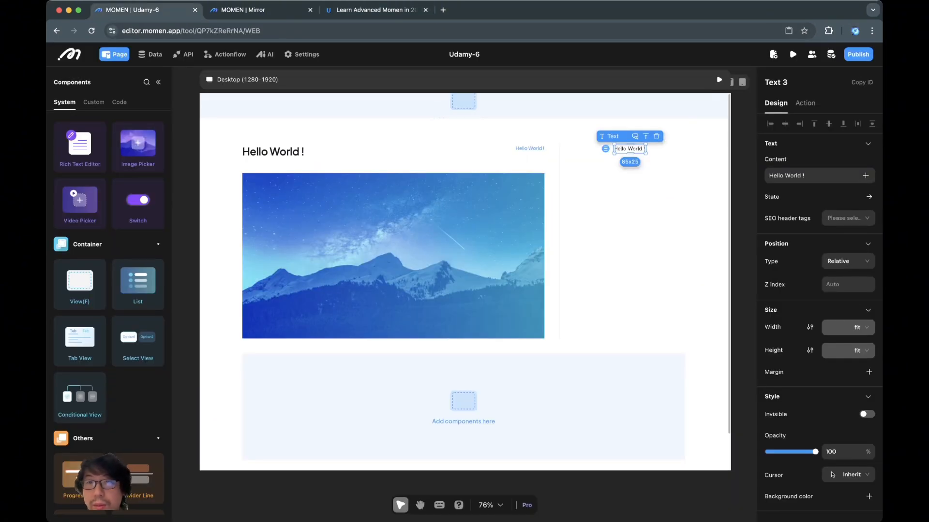
click(604, 149)
click(629, 232)
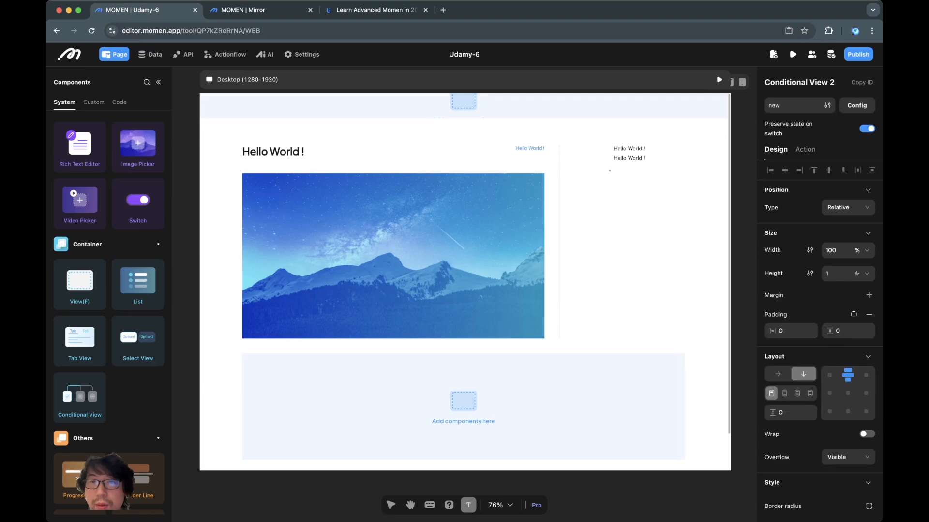
click(629, 233)
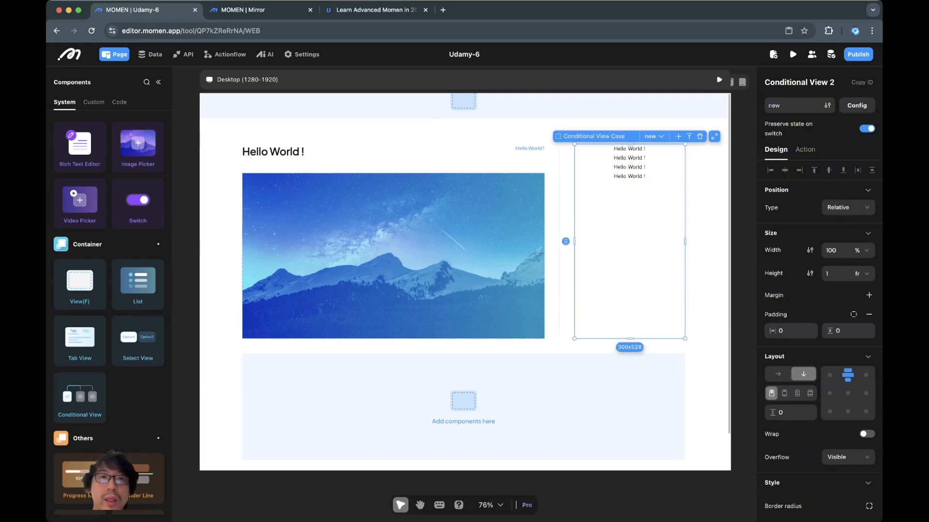
Compare with the live 'Wanna know more? Try to ask AI' line and add the fifth Hello World text.
key(ctrl+shift+Tab)
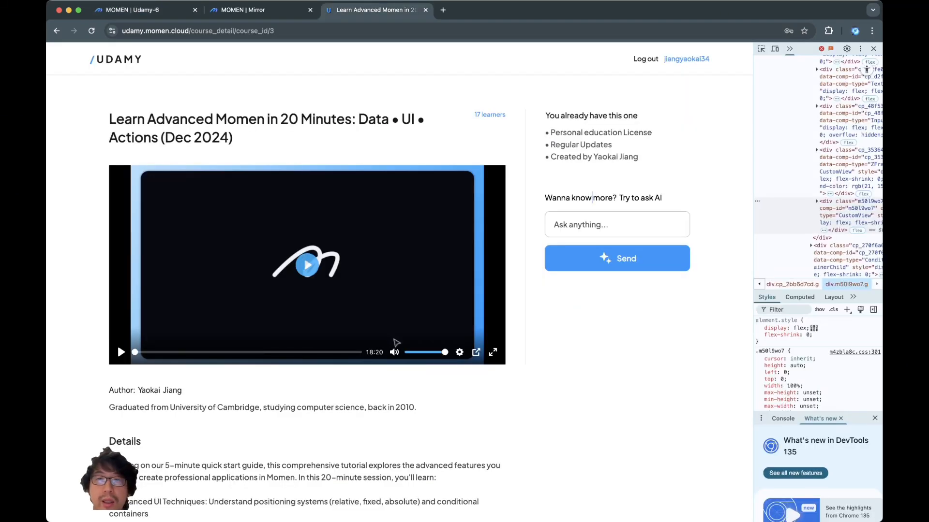
triple_click(592, 198)
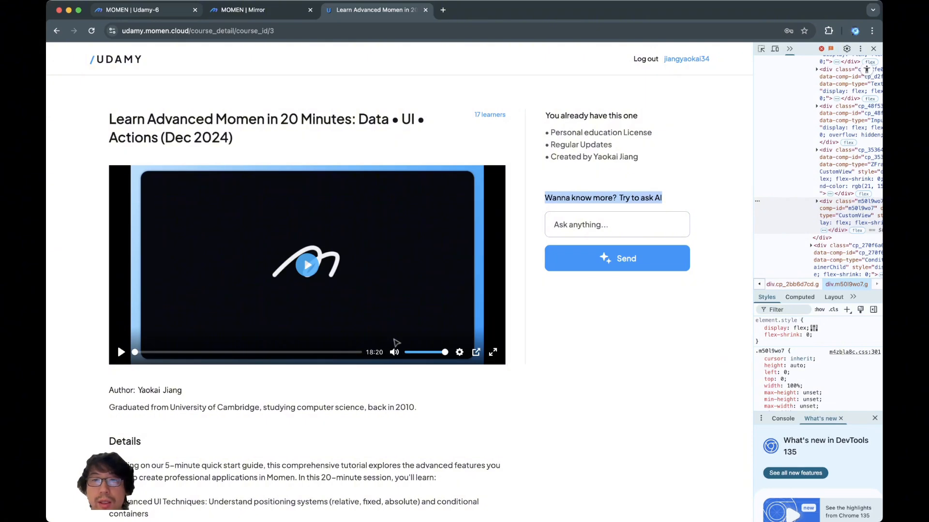
key(ctrl+Tab)
click(628, 194)
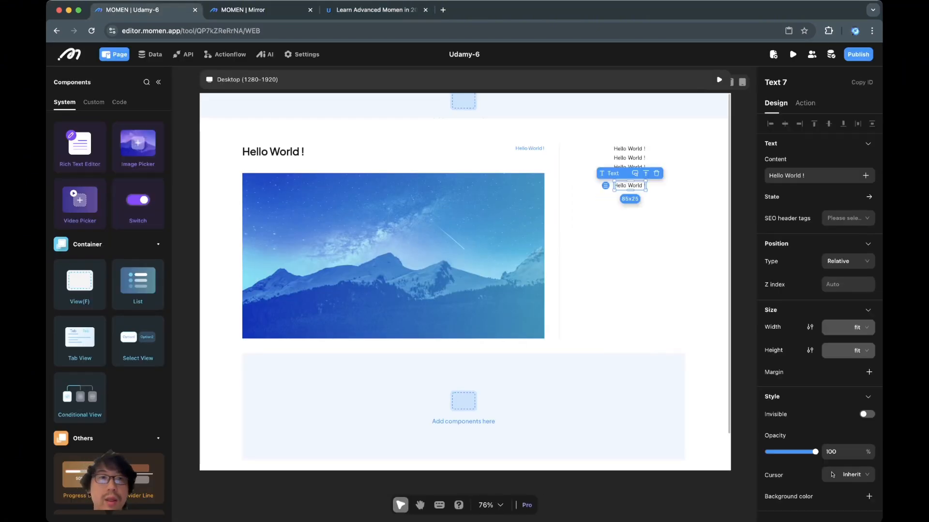
key(ctrl+shift+Tab)
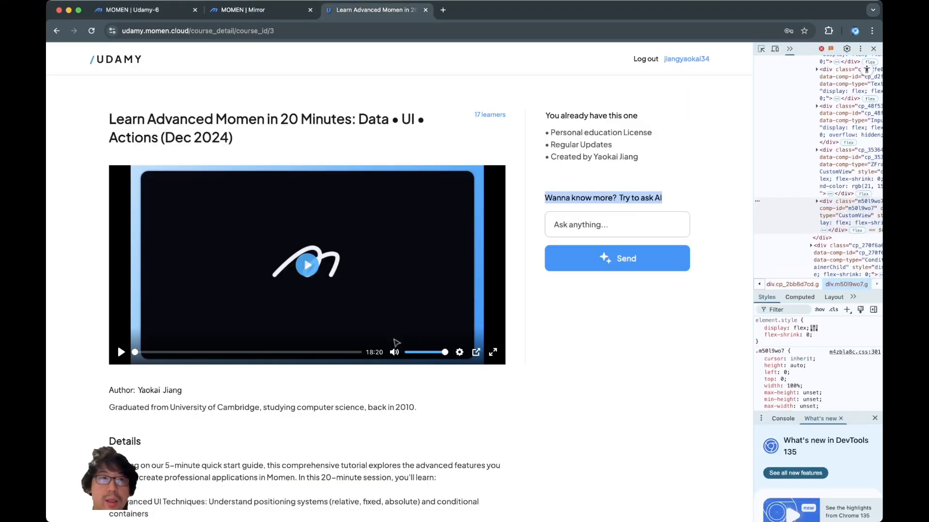
key(ctrl+Tab)
scroll(138, 275, down, 2)
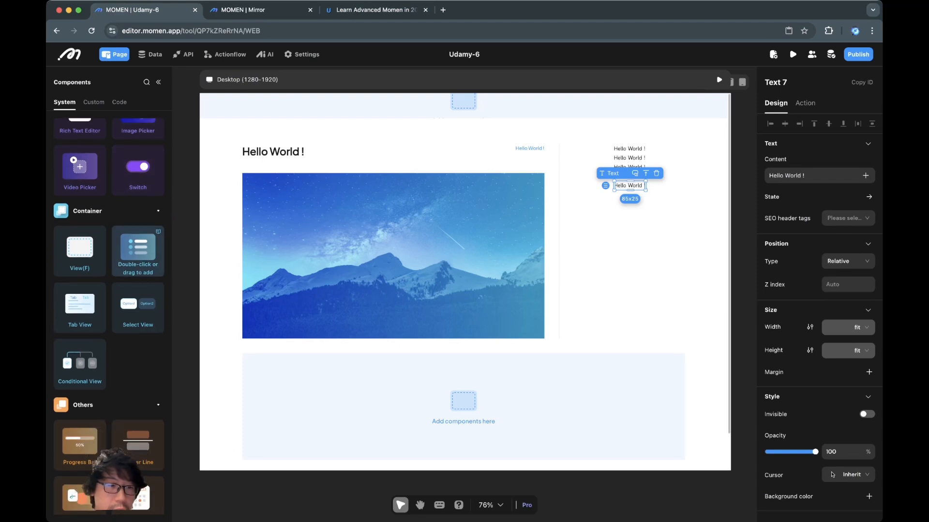
scroll(138, 377, up, 9)
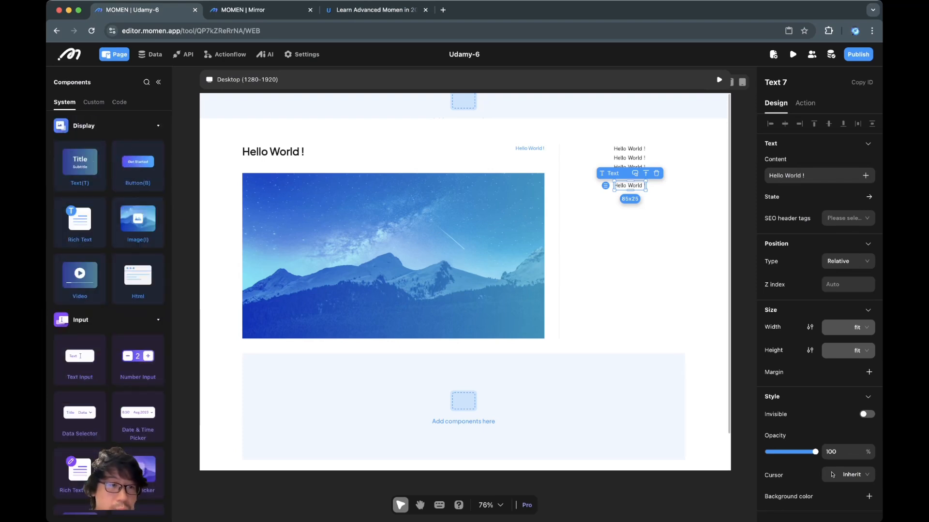
scroll(80, 303, down, 2)
Add a Text Input and cut-paste it into Conditional View 2 below the Hello World texts.
double_click(80, 298)
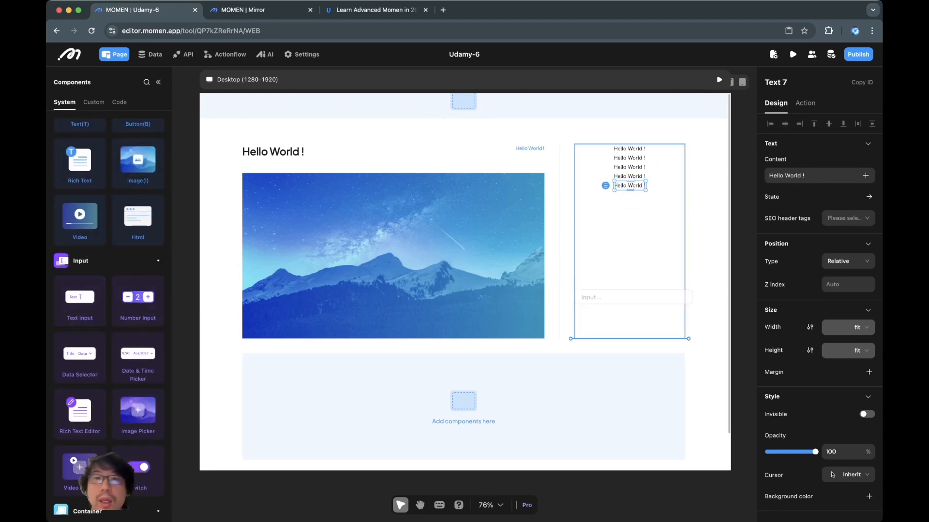
drag(630, 331, 627, 231)
drag(629, 151, 629, 207)
click(629, 257)
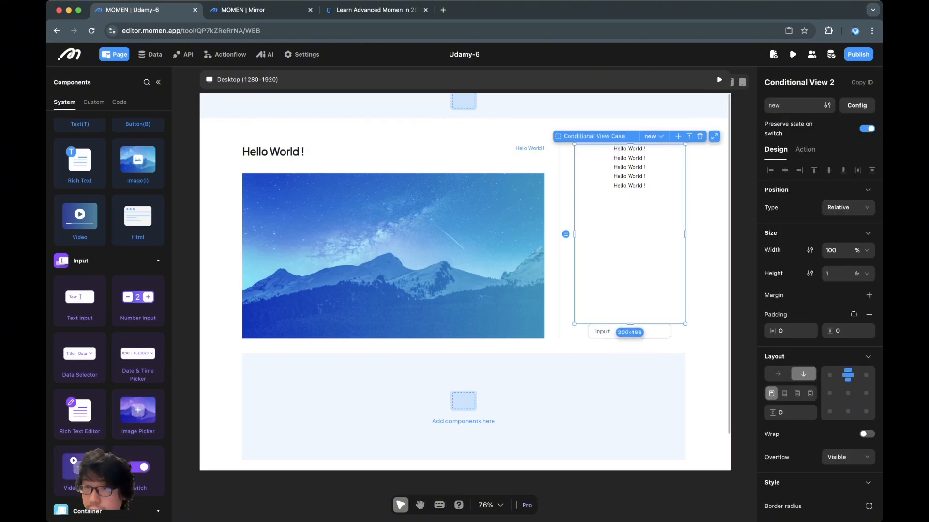
click(655, 331)
key(cmd+x)
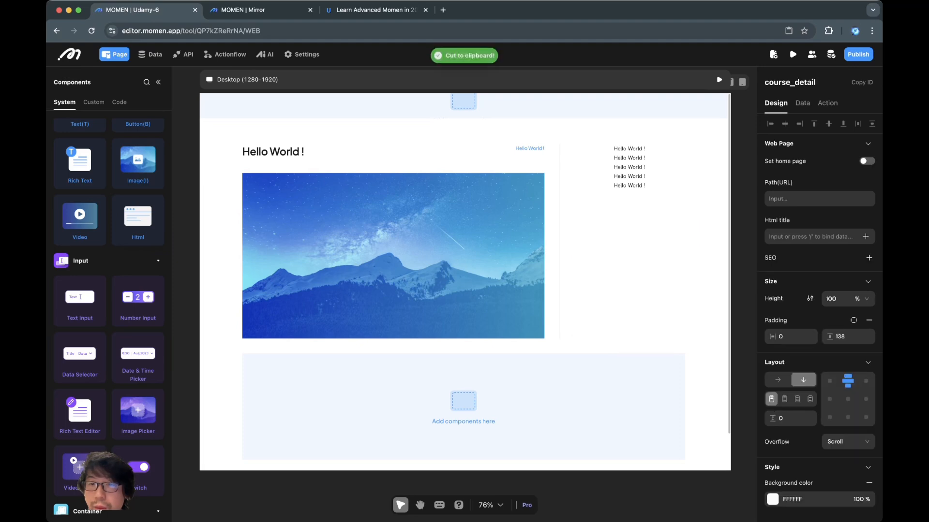
key(cmd+v)
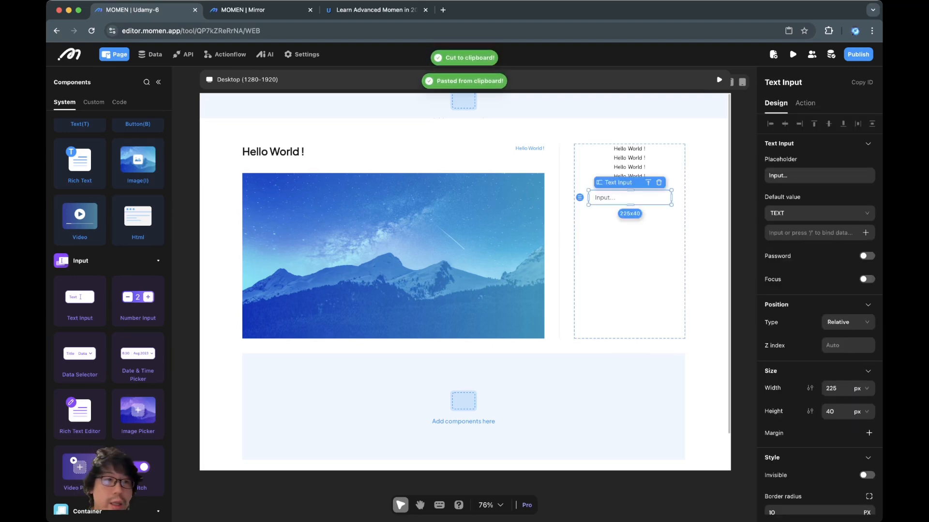
scroll(77, 390, up, 2)
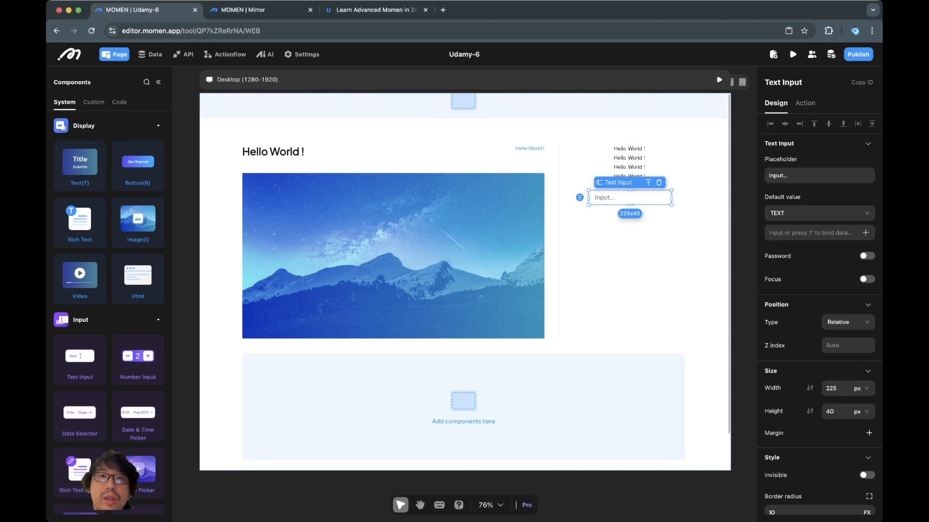
key(ctrl+shift+Tab)
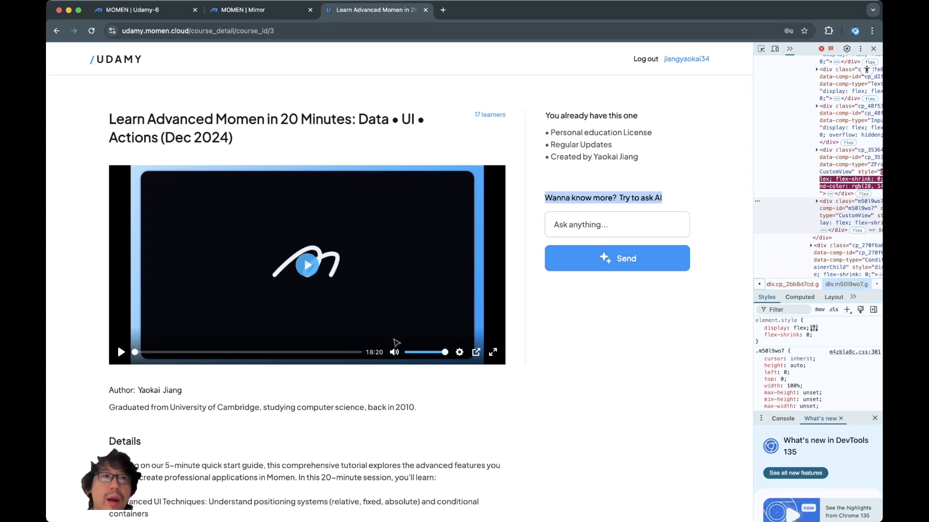
Back in the Momen editor, select the conditional view case holding the text input.
key(ctrl+Tab)
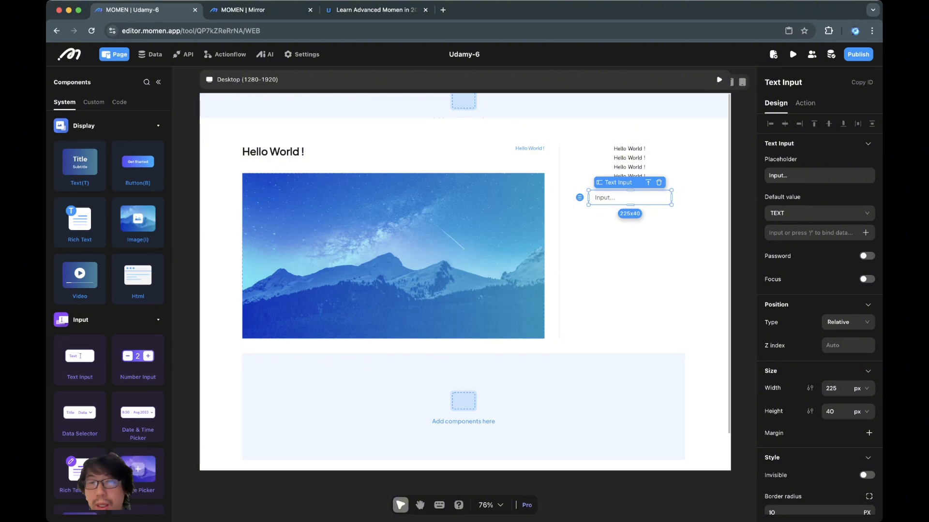
click(630, 265)
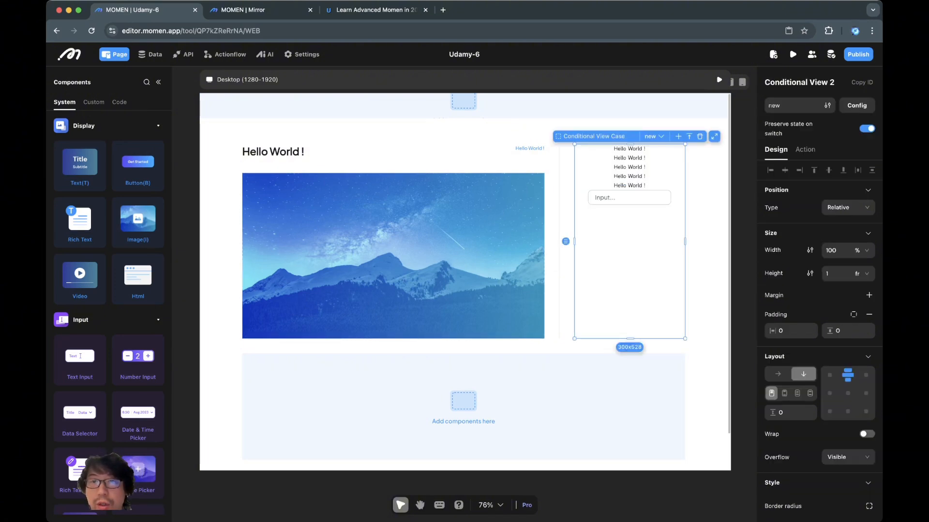
Insert a 68×40 View below the text input and rename it 'send button'.
key(v)
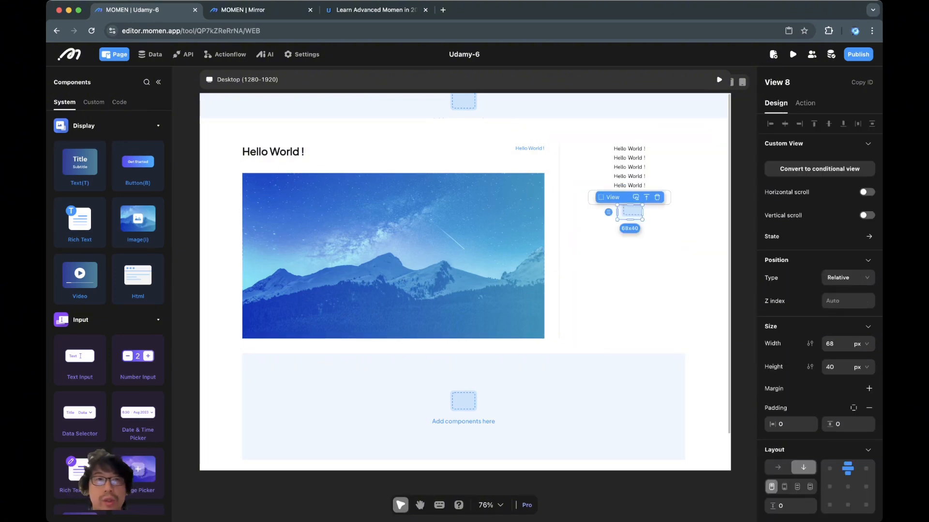
triple_click(793, 82)
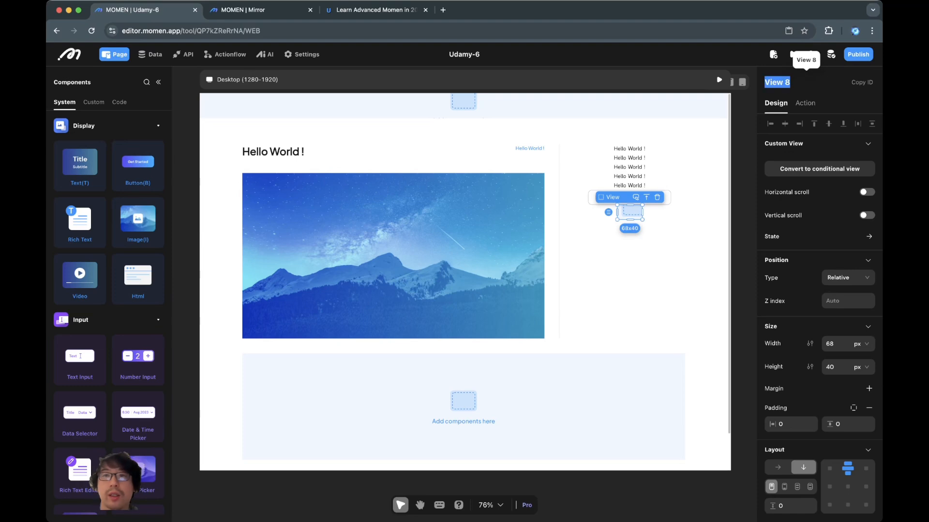
text(send)
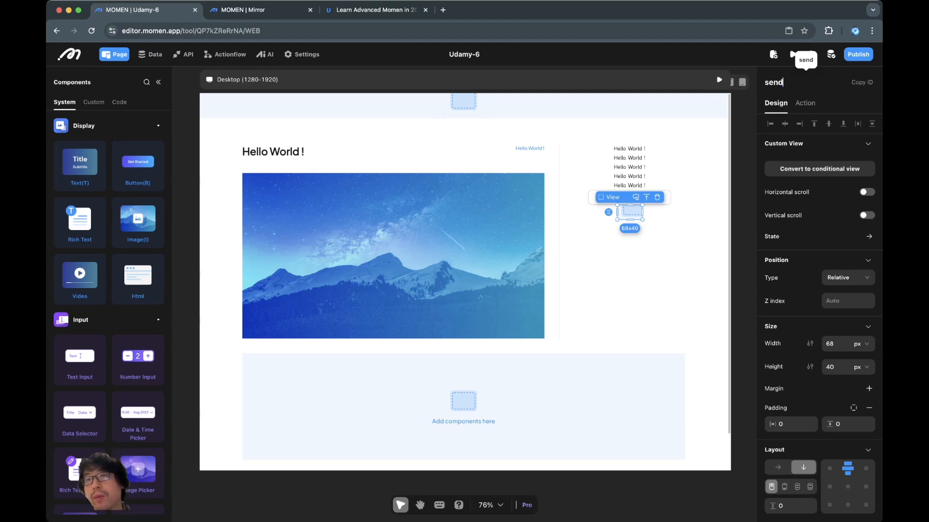
text( button)
key(Return)
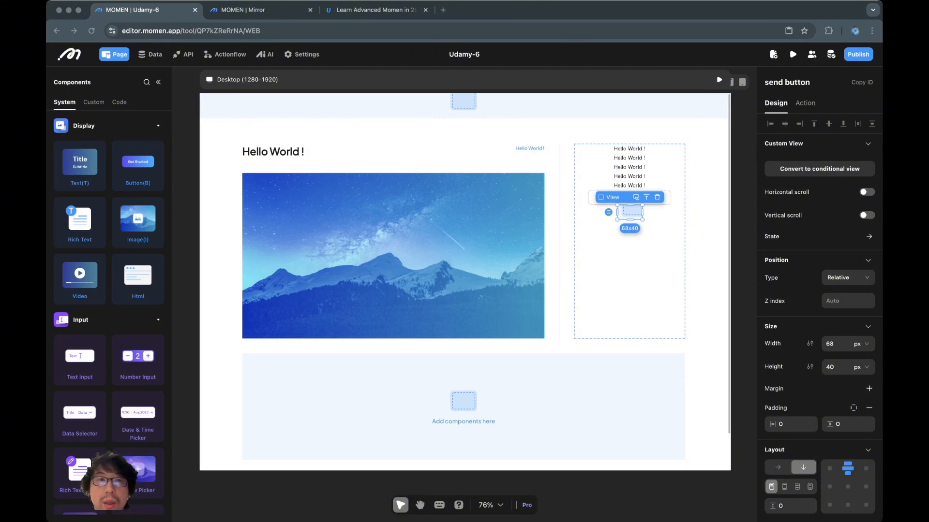
click(629, 271)
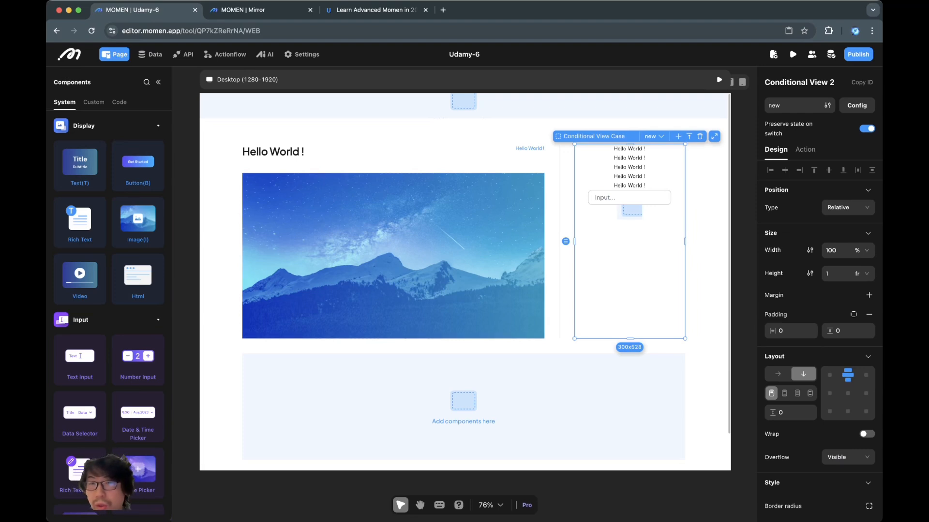
click(630, 212)
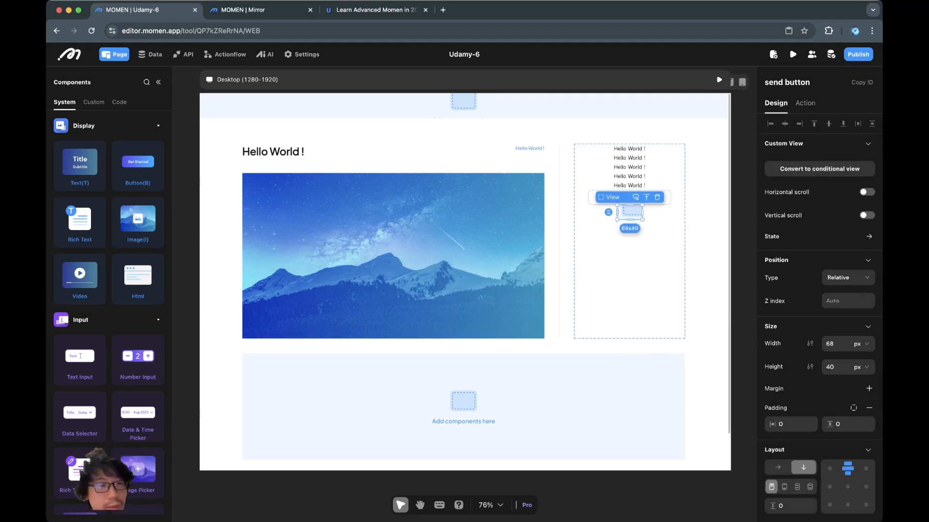
On the live course page, ask the AI 'What can I do with momen' and review its answer.
click(376, 10)
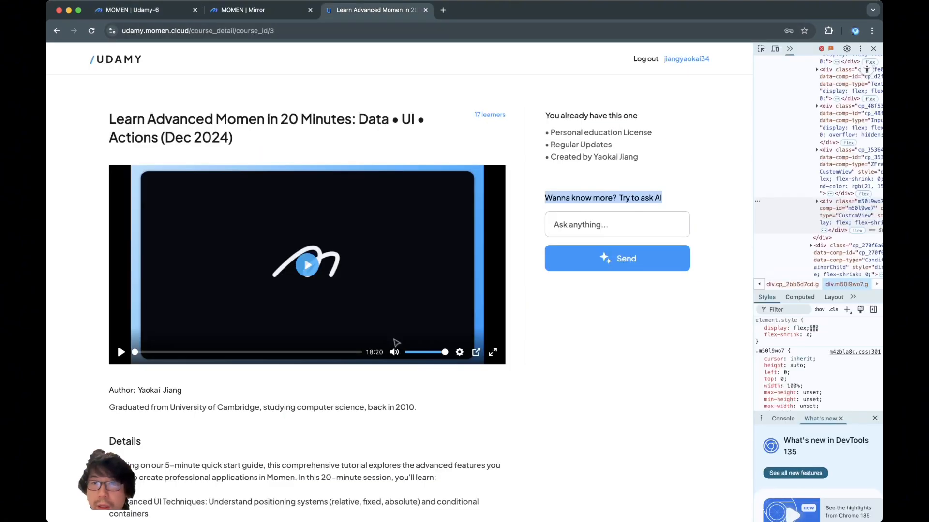
click(600, 225)
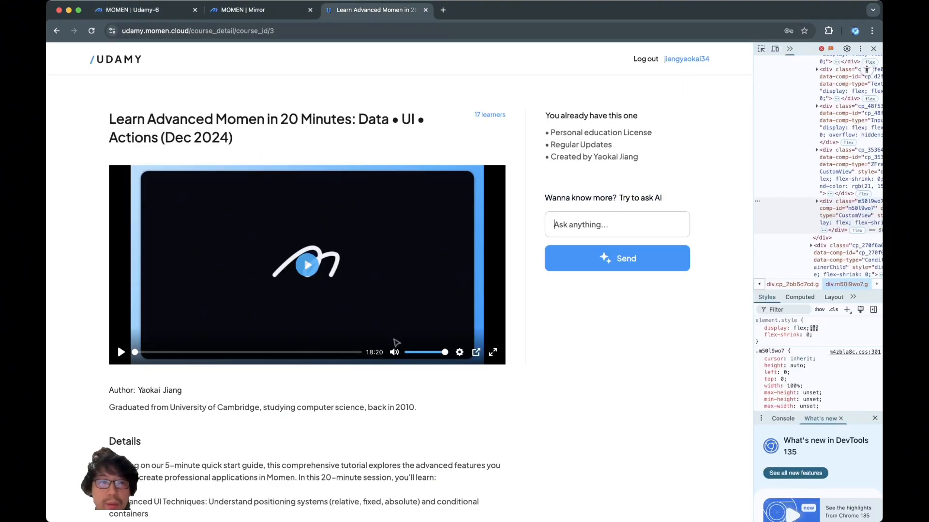
text(C)
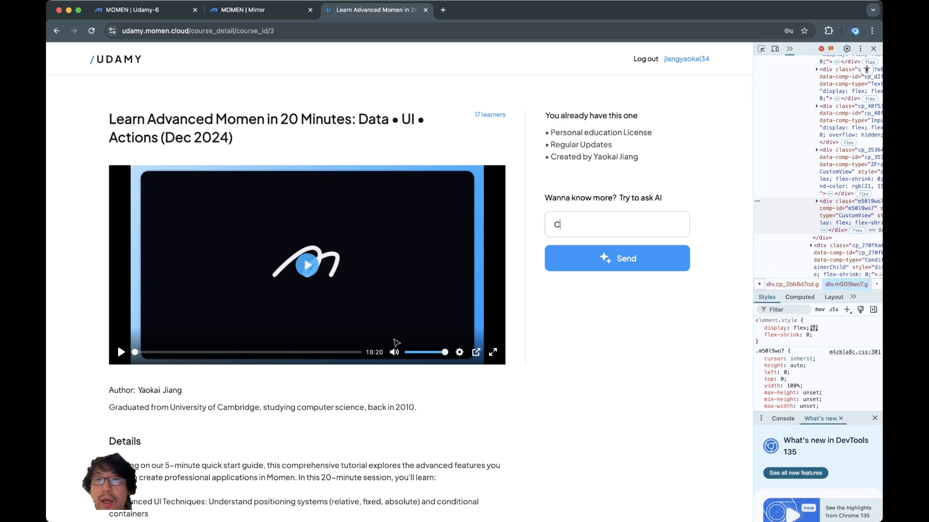
text(an I)
key(BackSpace)
key(BackSpace)
key(BackSpace)
key(BackSpace)
key(BackSpace)
text(What)
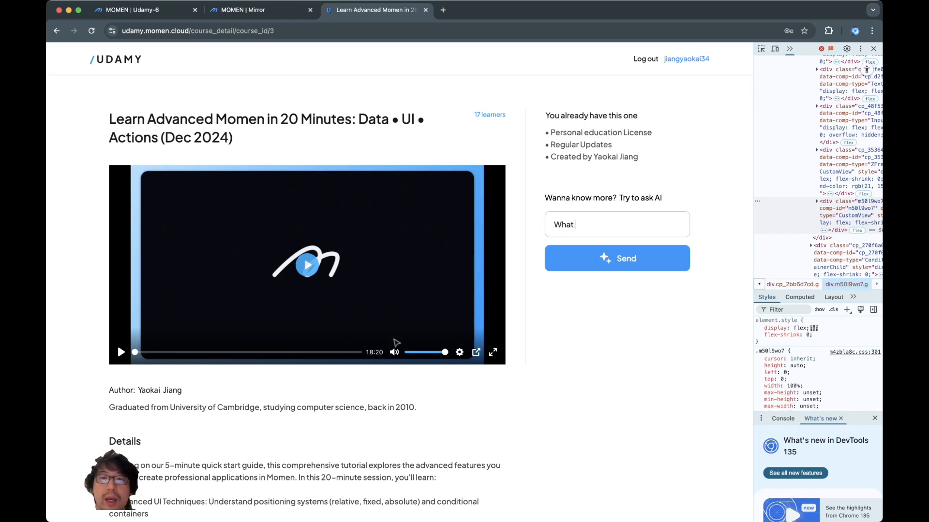
text( can I do with momen?)
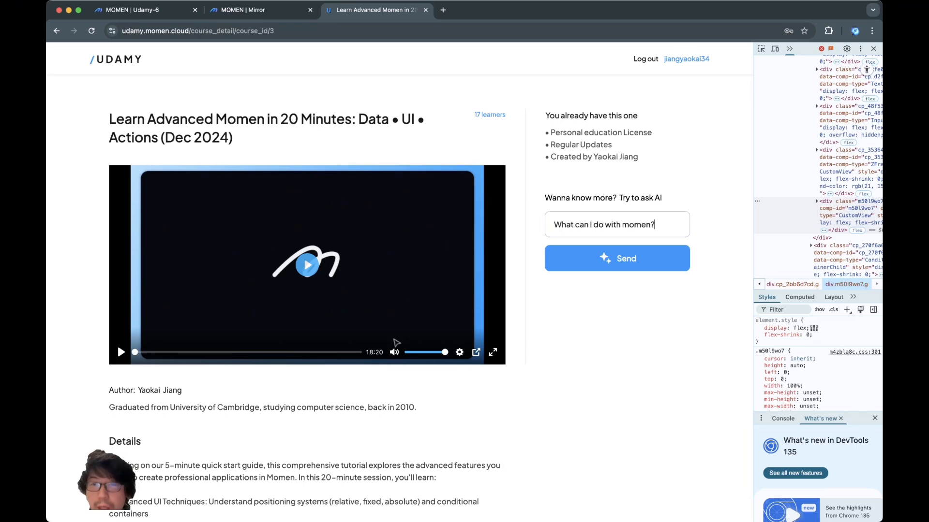
key(Return)
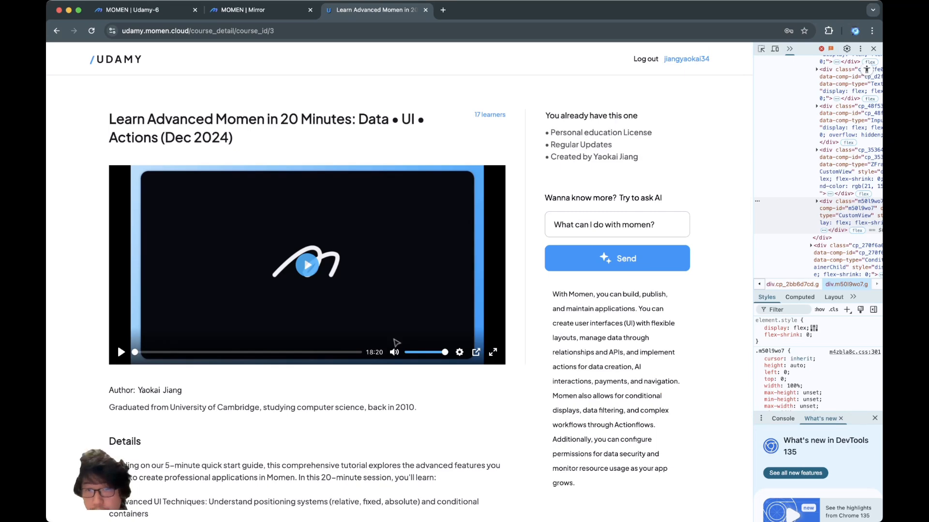
mouse_move(553, 292)
mouse_down()
mouse_move(460, 480)
mouse_move(109, 406)
mouse_move(552, 292)
mouse_up()
click(460, 480)
click(552, 292)
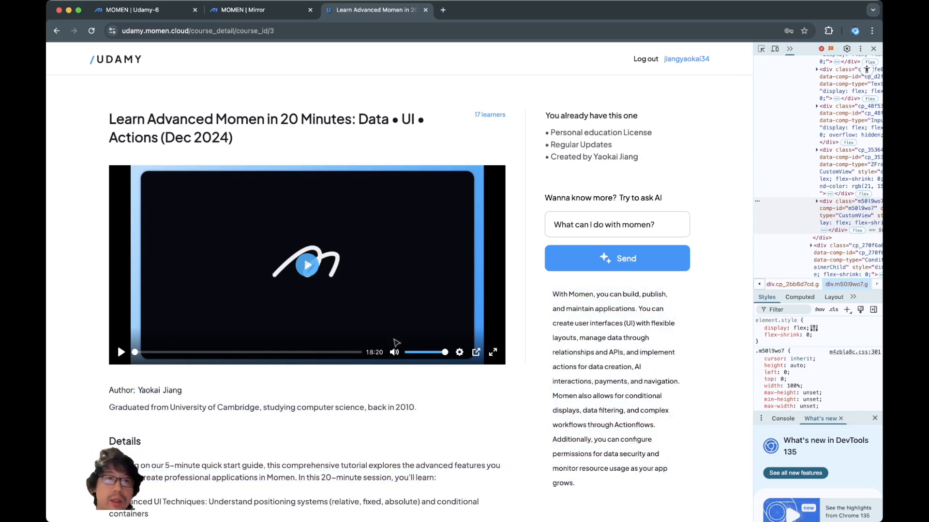
click(175, 11)
Add a new text to Conditional View 2 and select its first Hello World ! text.
click(628, 275)
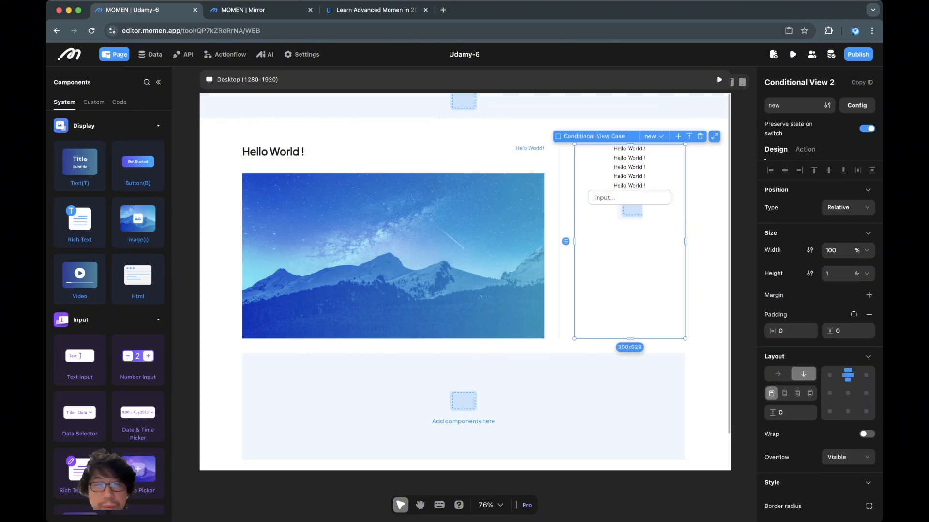
key(t)
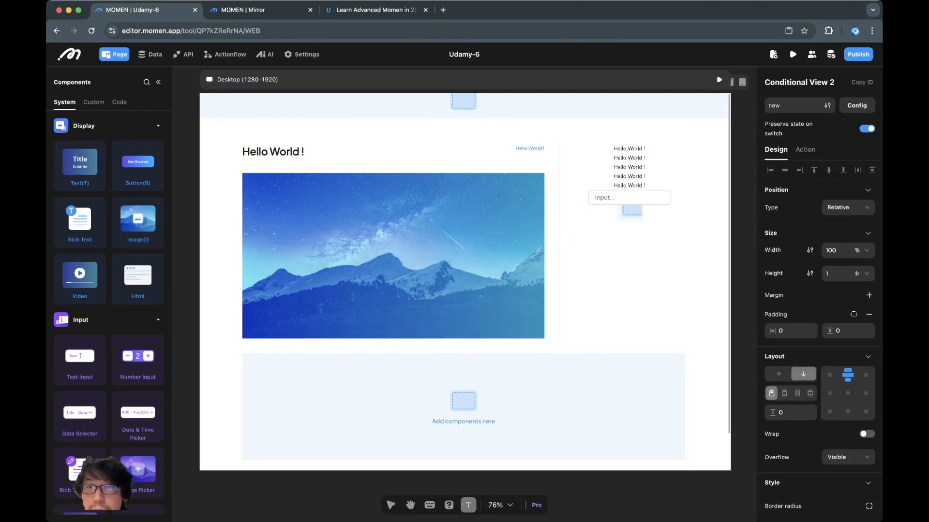
click(614, 228)
click(629, 281)
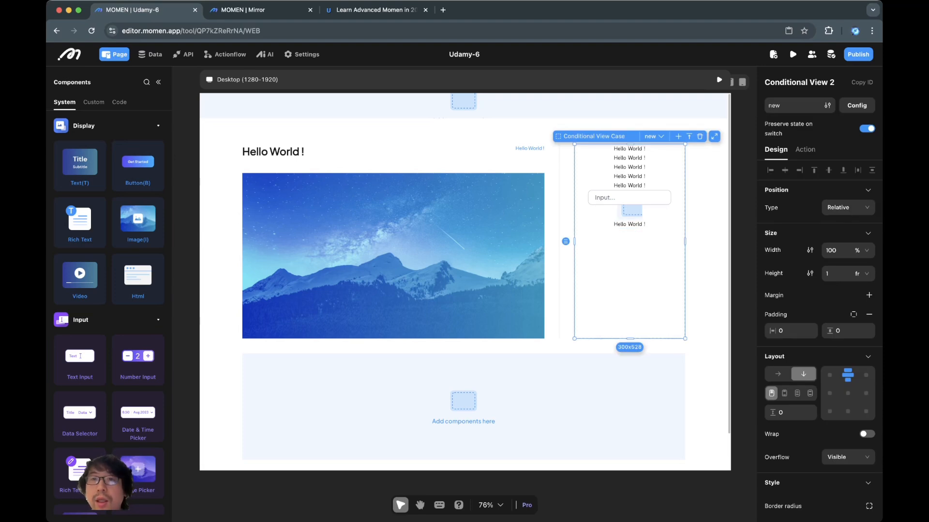
click(629, 167)
click(628, 149)
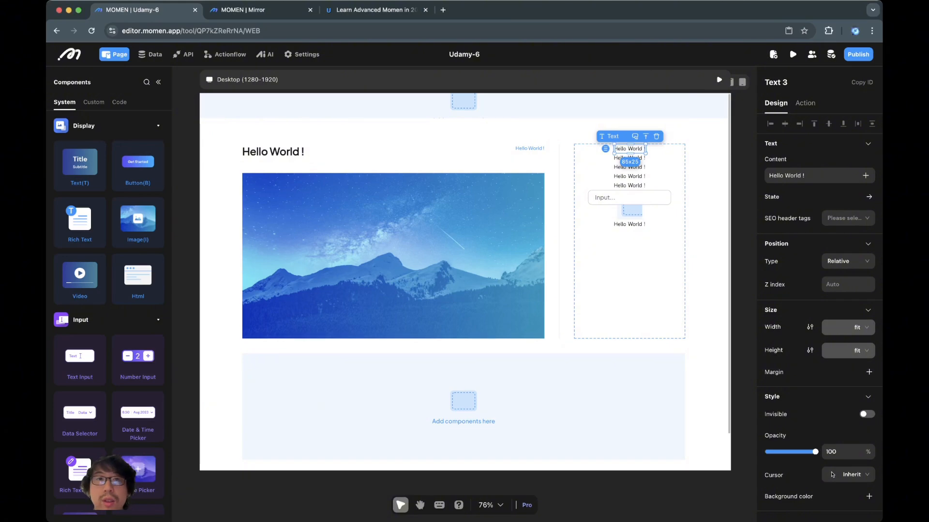
Replace that text's content with 'You already have this one' copied from the live page.
click(376, 10)
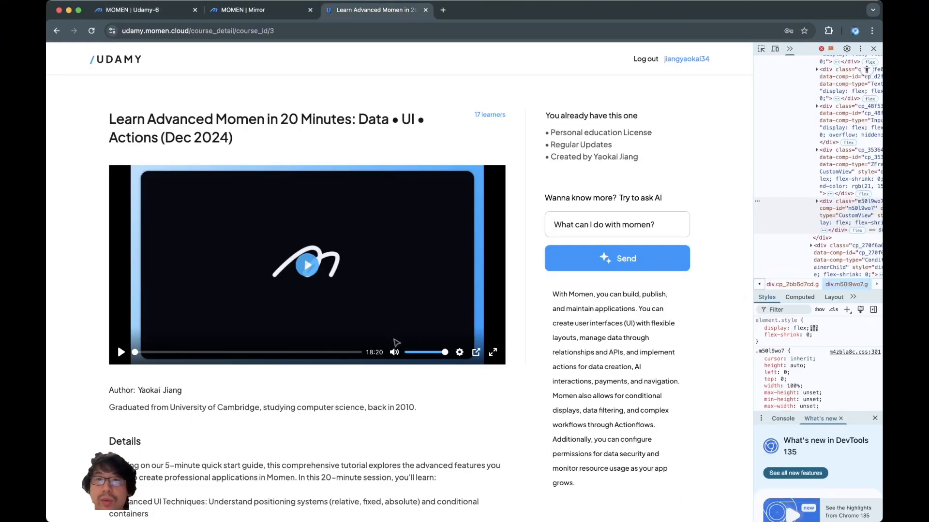
triple_click(575, 116)
key(ctrl+c)
click(132, 10)
click(812, 176)
key(ctrl+a)
key(ctrl+v)
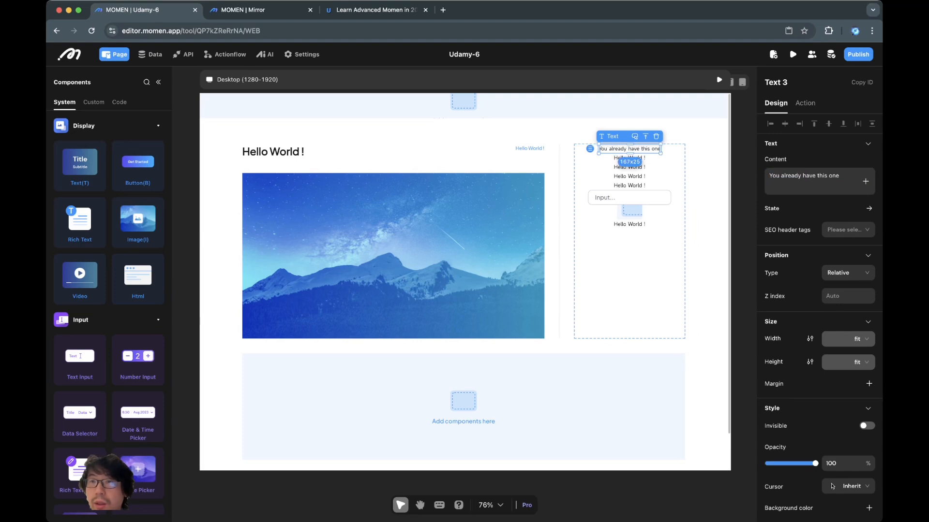
click(812, 186)
key(BackSpace)
Align Conditional View 2's content to the top-left.
click(704, 252)
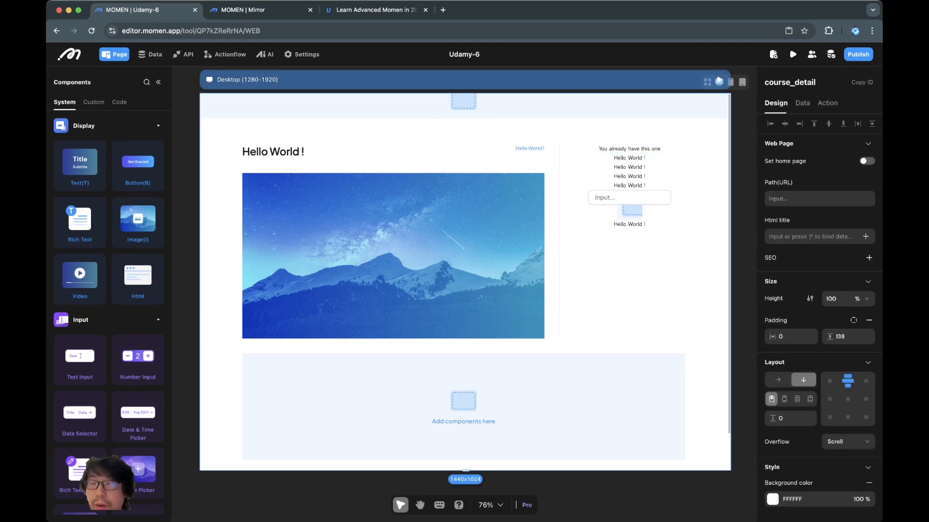
click(638, 271)
scroll(819, 339, down, 4)
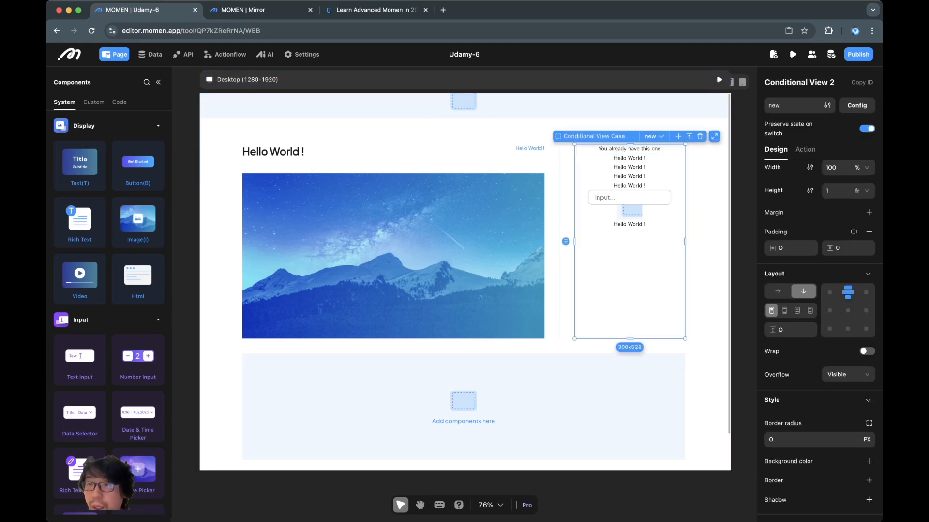
scroll(819, 339, up, 3)
click(829, 358)
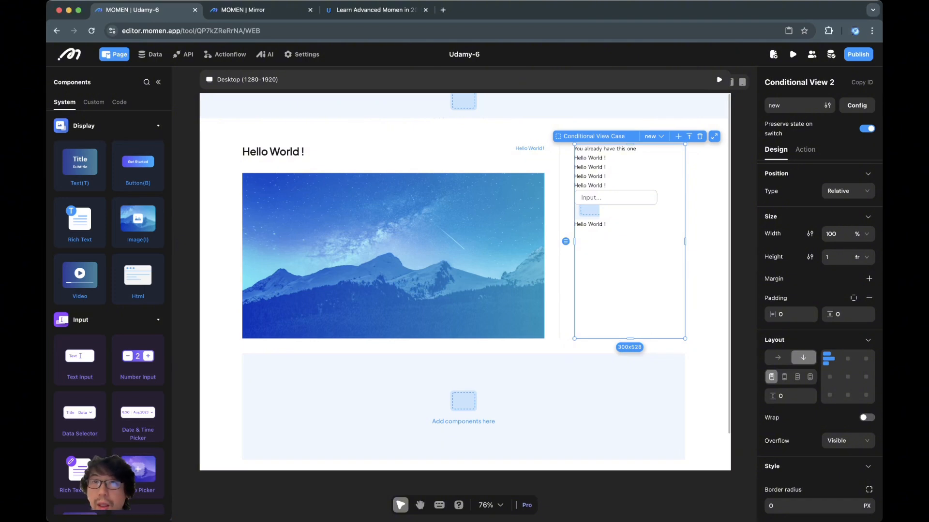
Style 'You already have this one' as Plus Jakarta Sans, size 16, Bold, line height 1.6.
click(605, 149)
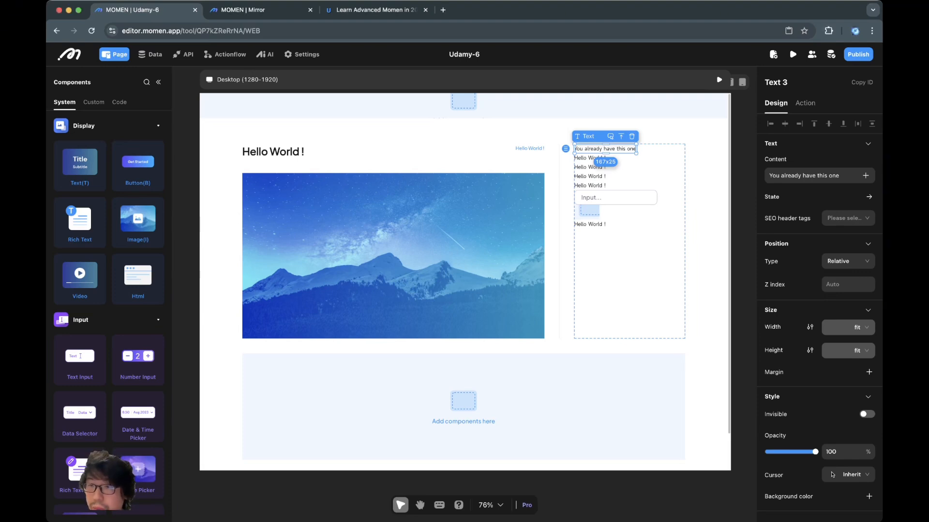
scroll(819, 363, down, 5)
click(799, 360)
click(798, 394)
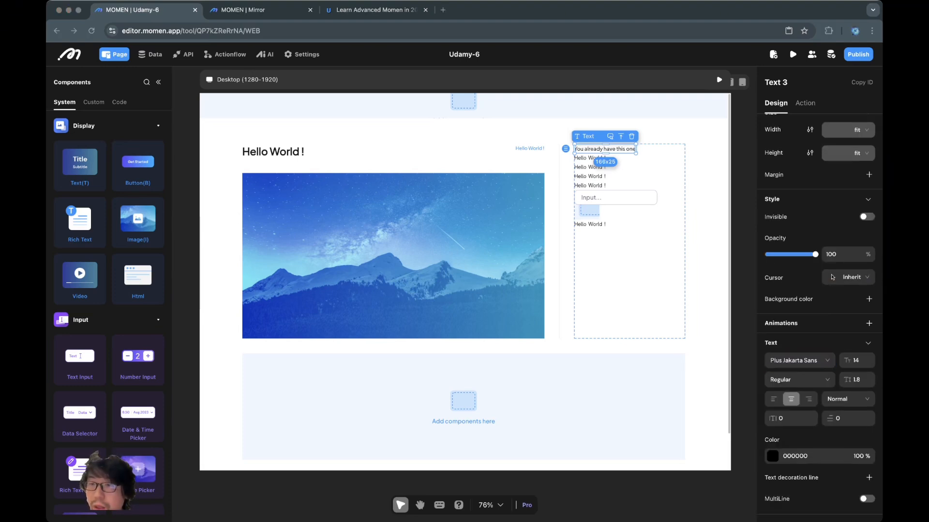
click(870, 357)
click(870, 364)
click(869, 357)
click(869, 358)
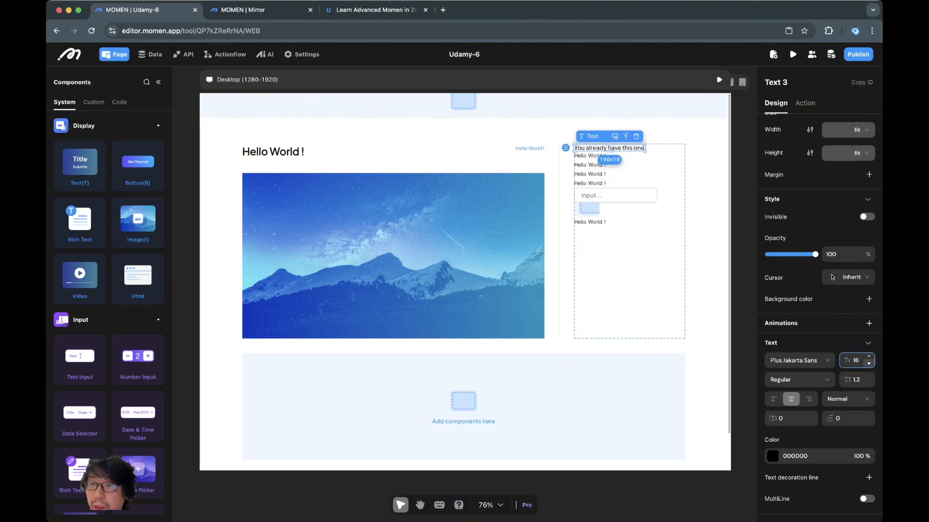
click(799, 379)
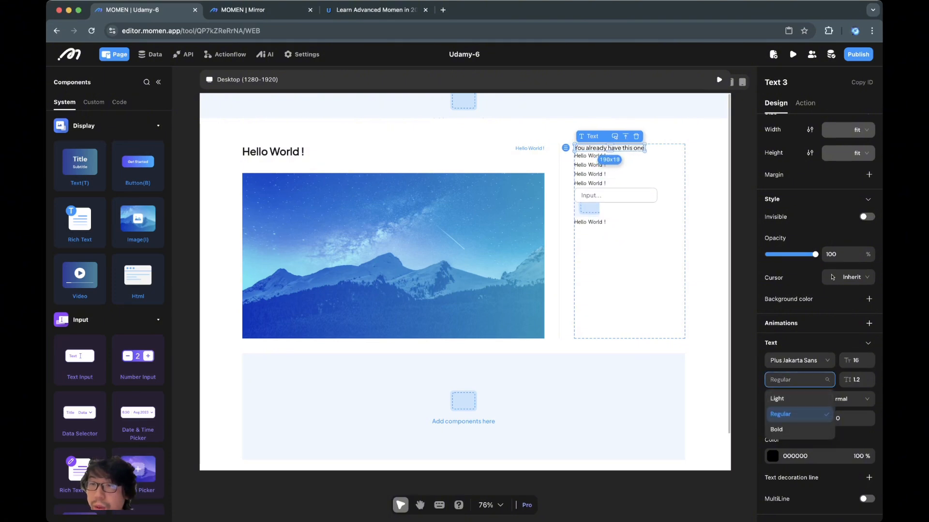
click(793, 429)
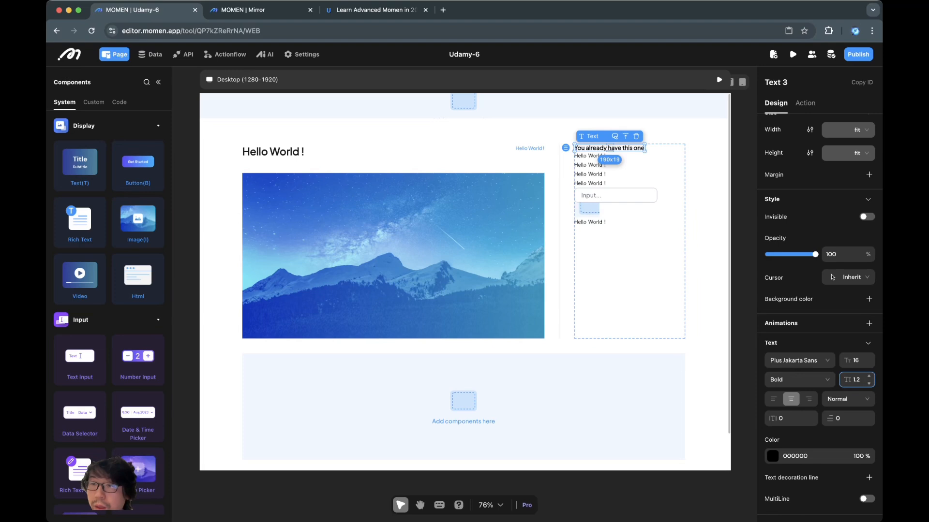
click(869, 377)
click(869, 376)
click(869, 377)
click(869, 376)
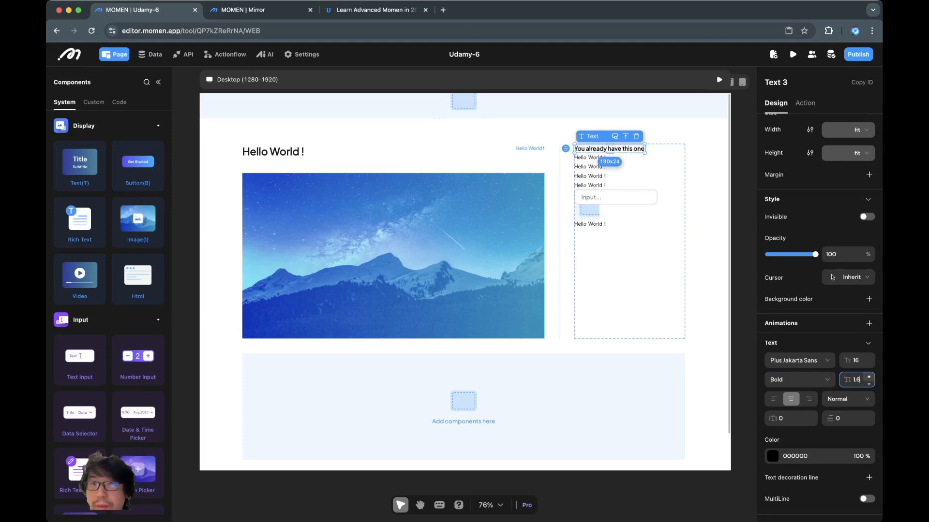
Colour the heading text 18181B and bring up the live course page to compare.
click(629, 278)
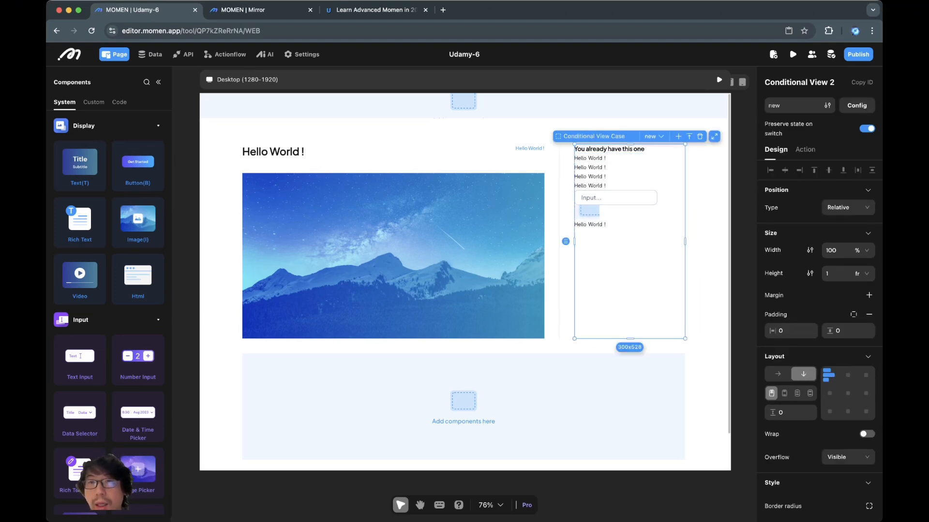
click(610, 149)
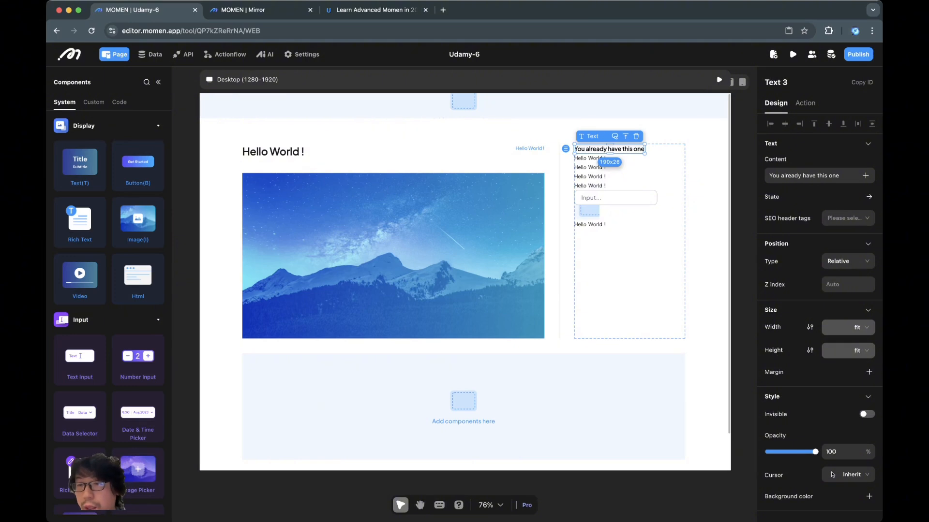
scroll(819, 309, down, 2)
scroll(819, 309, down, 2)
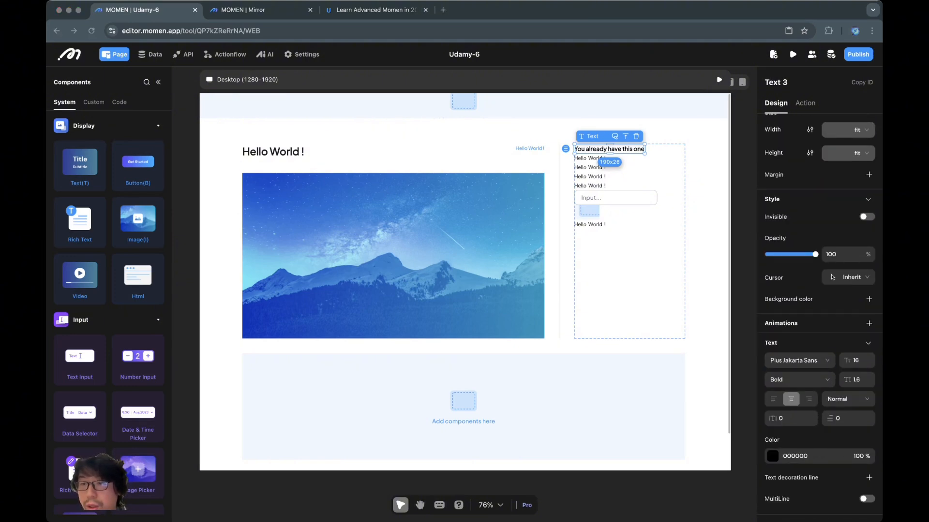
click(773, 456)
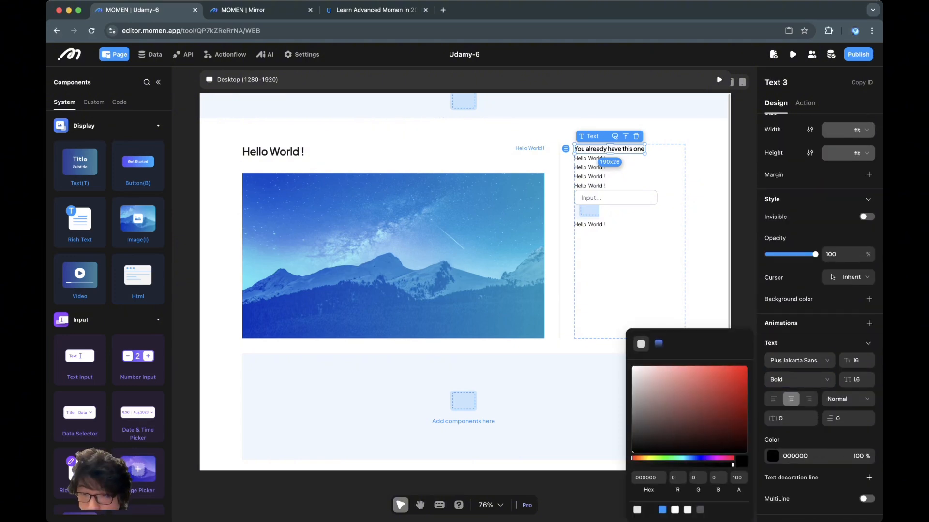
click(650, 510)
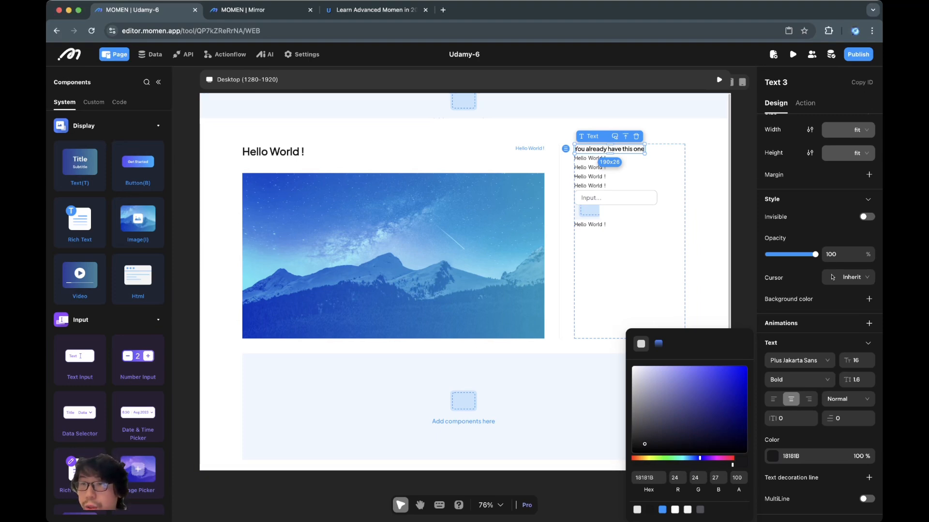
key(Escape)
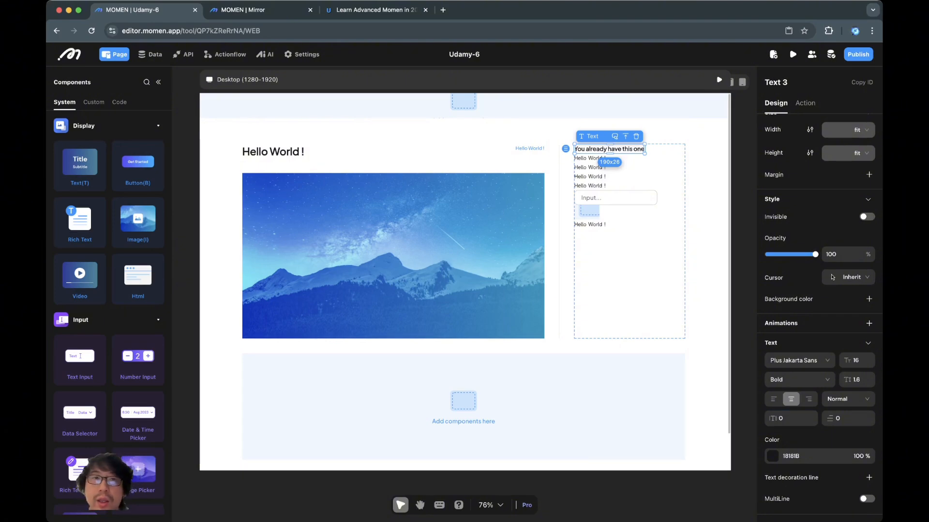
click(373, 10)
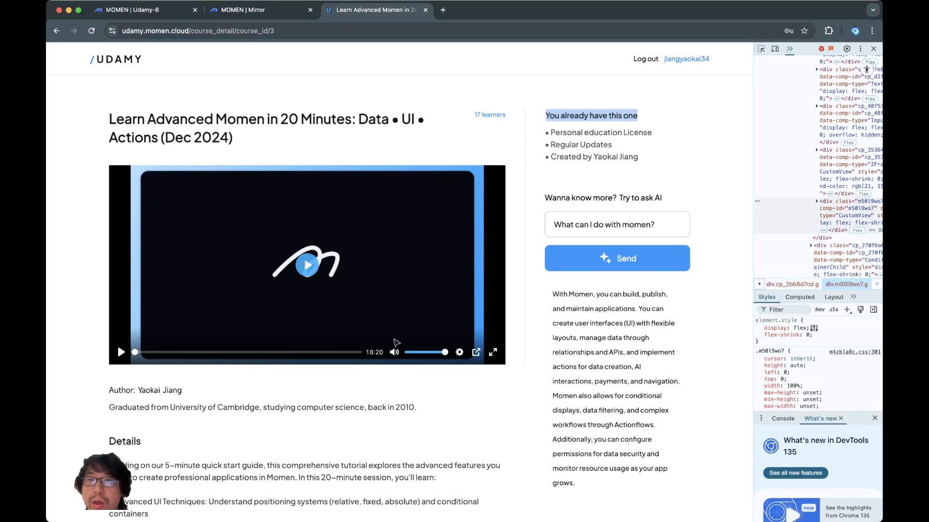
Reload the live course page to check the changes, then return to the editor.
key(super+Tab)
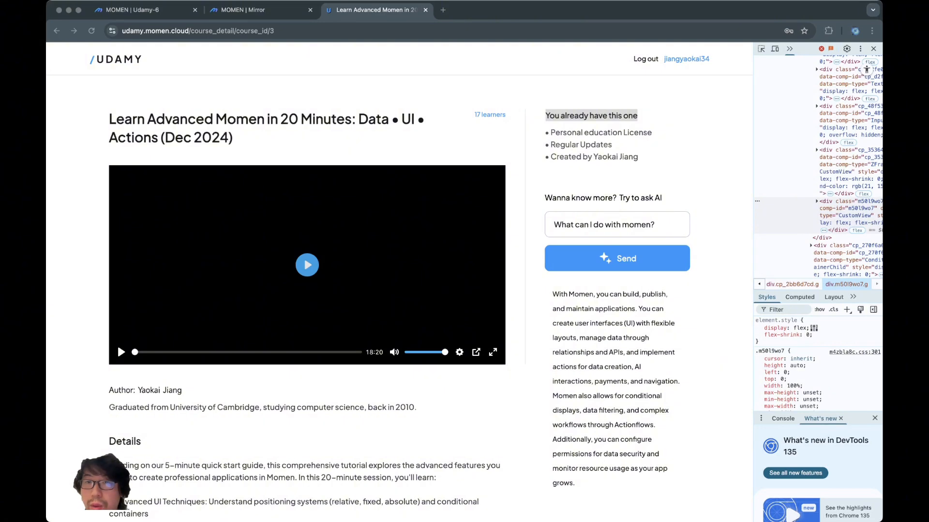
key(super+Tab)
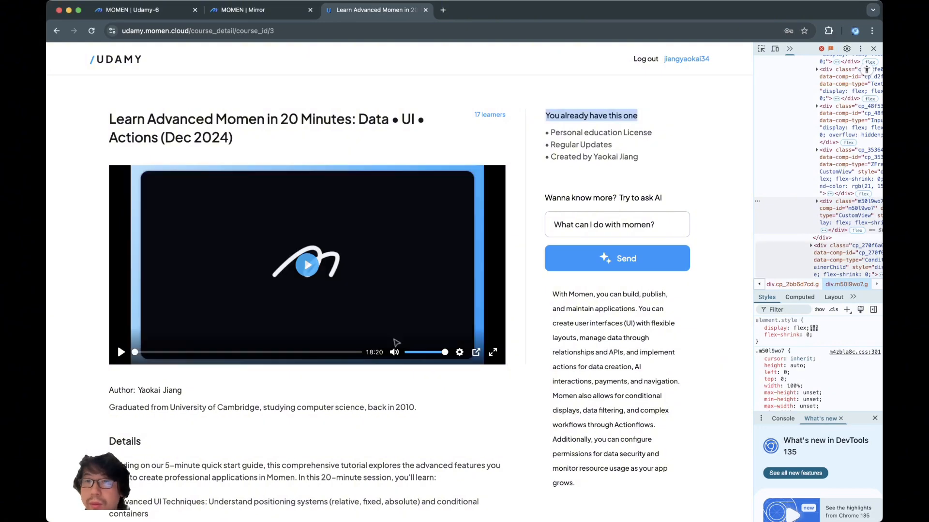
key(super+Tab)
key(super+Tab)
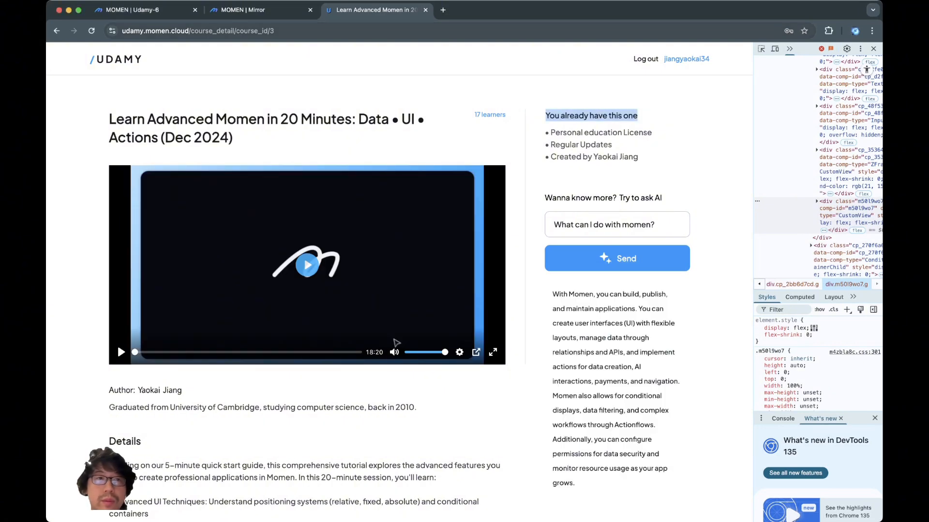
key(ctrl+Tab)
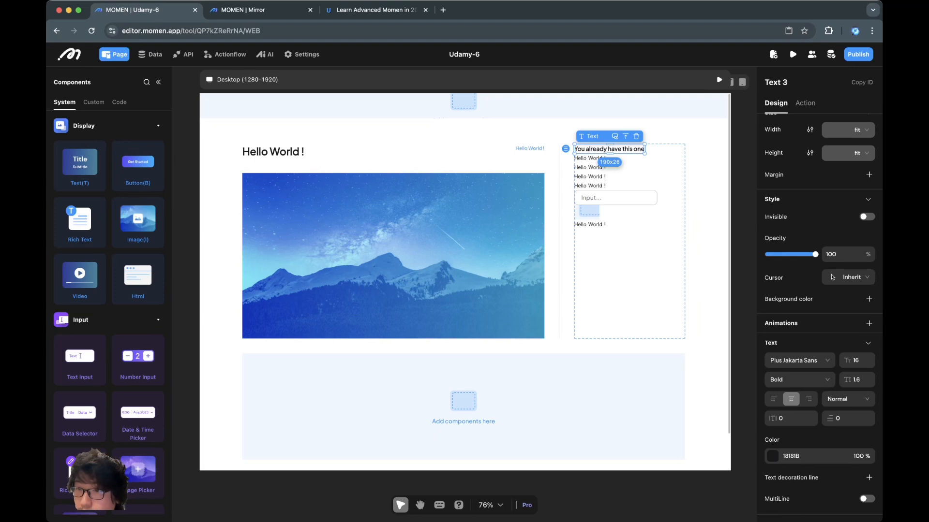
scroll(819, 314, up, 1)
scroll(819, 315, down, 1)
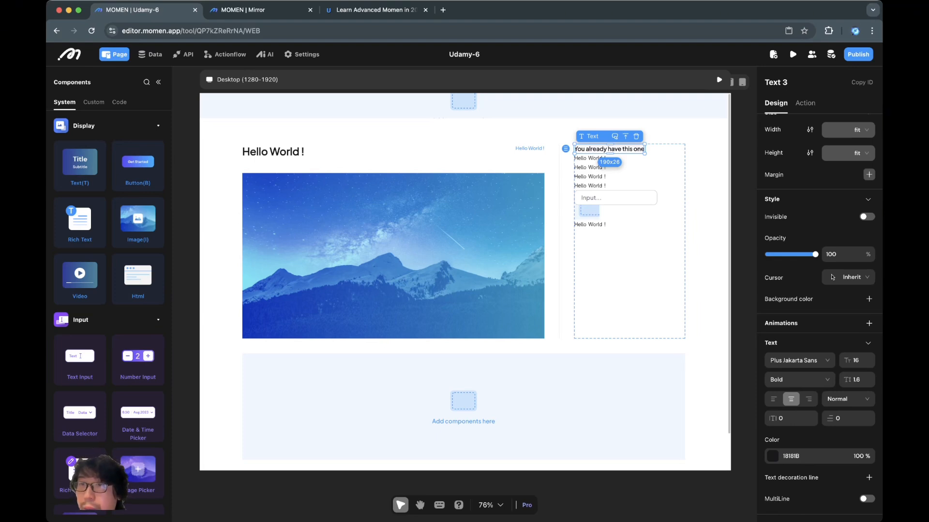
Give the 'You already have this one' heading a bottom margin of 10.
click(869, 174)
click(791, 191)
click(853, 174)
double_click(838, 211)
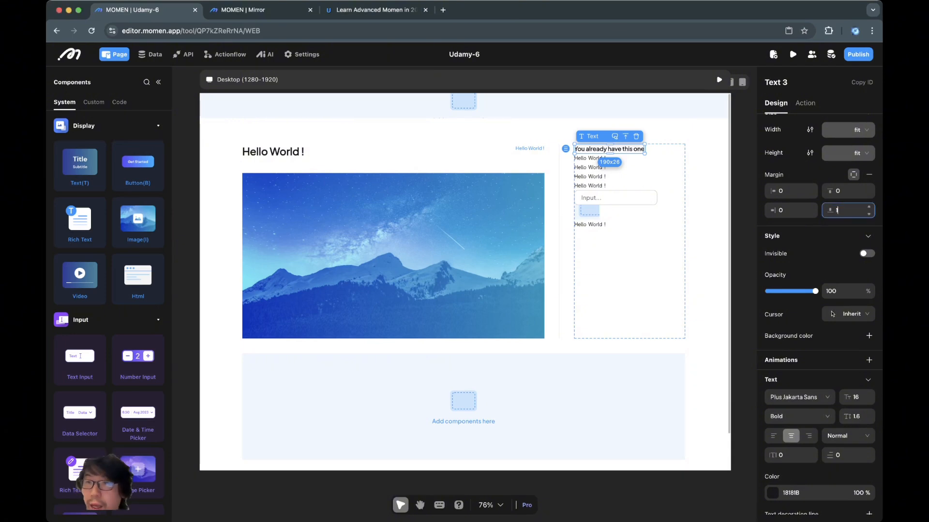
key(Return)
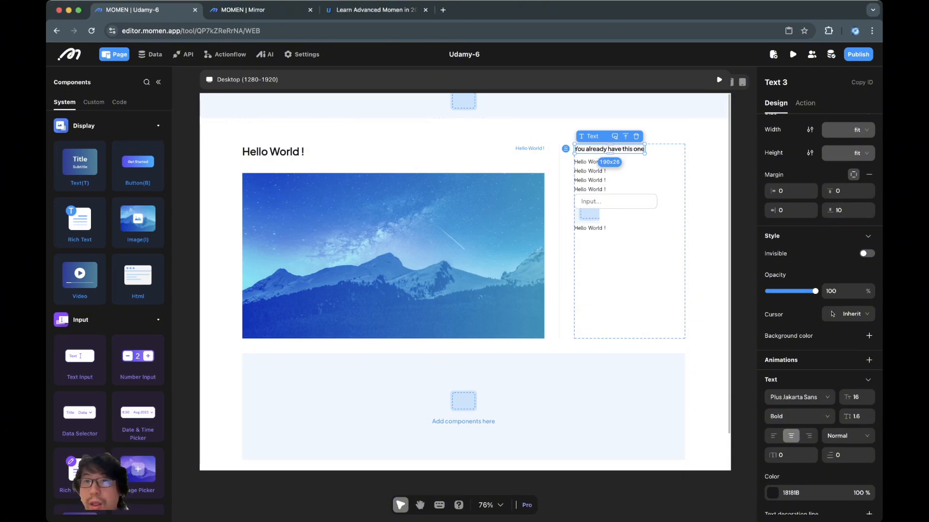
click(586, 162)
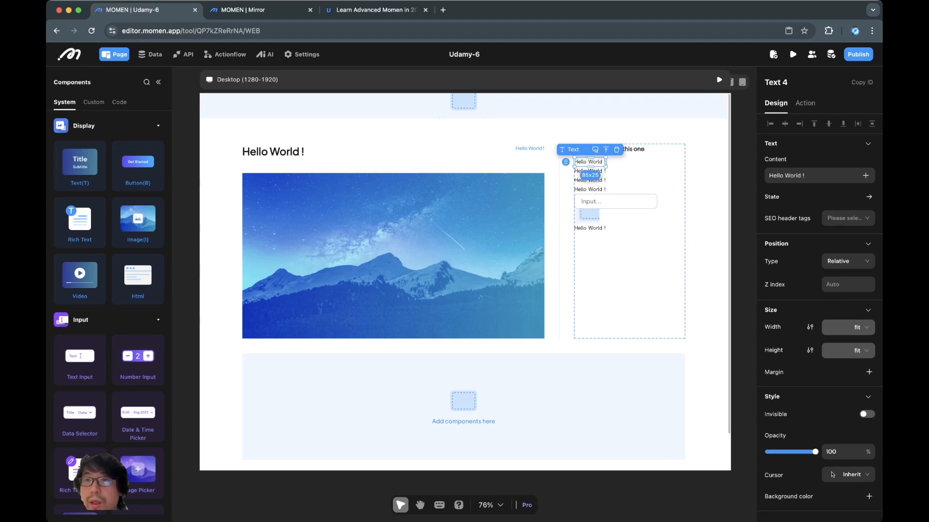
Replace the Hello World text's content with 'Personal education License' copied from the live page.
key(super+3)
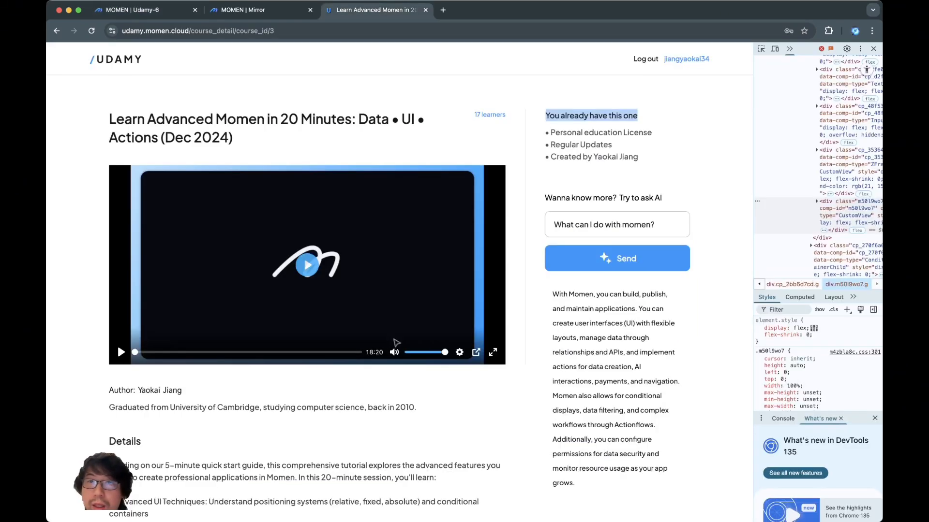
triple_click(567, 132)
key(super+c)
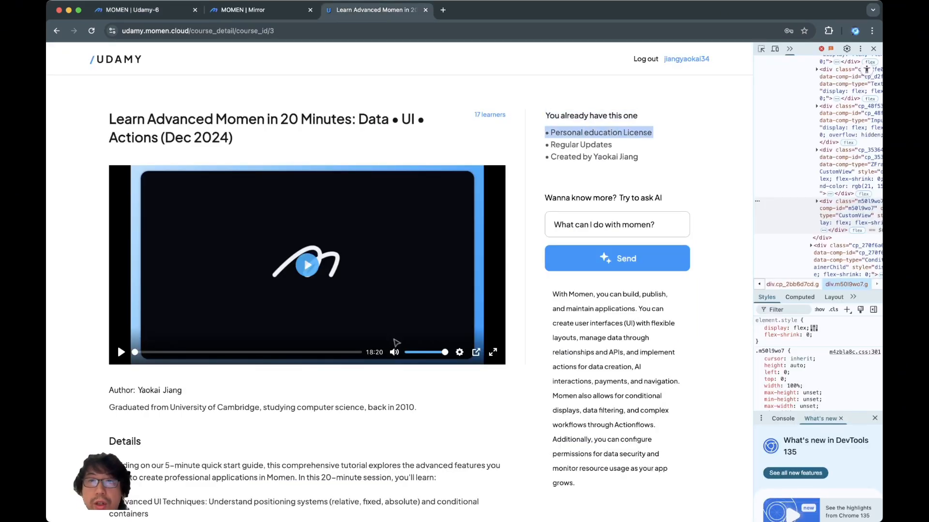
key(super+1)
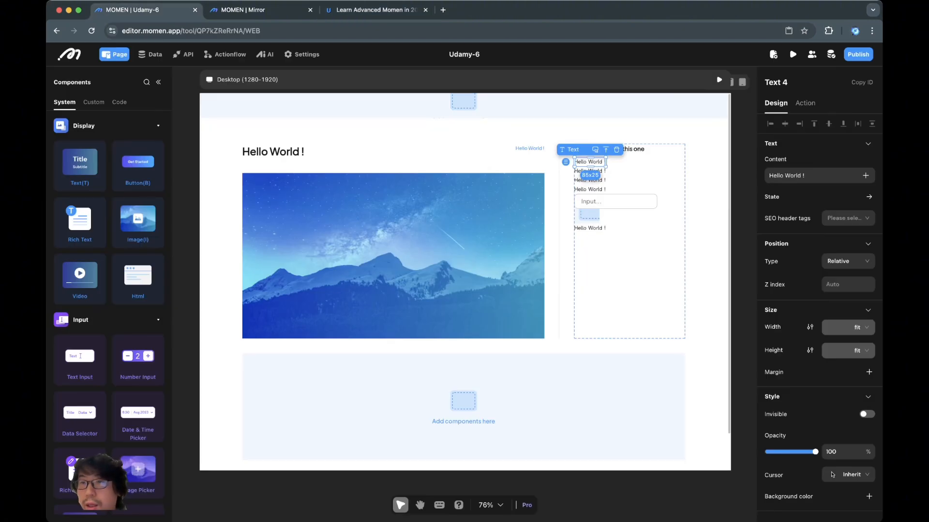
click(806, 176)
key(super+a)
key(super+v)
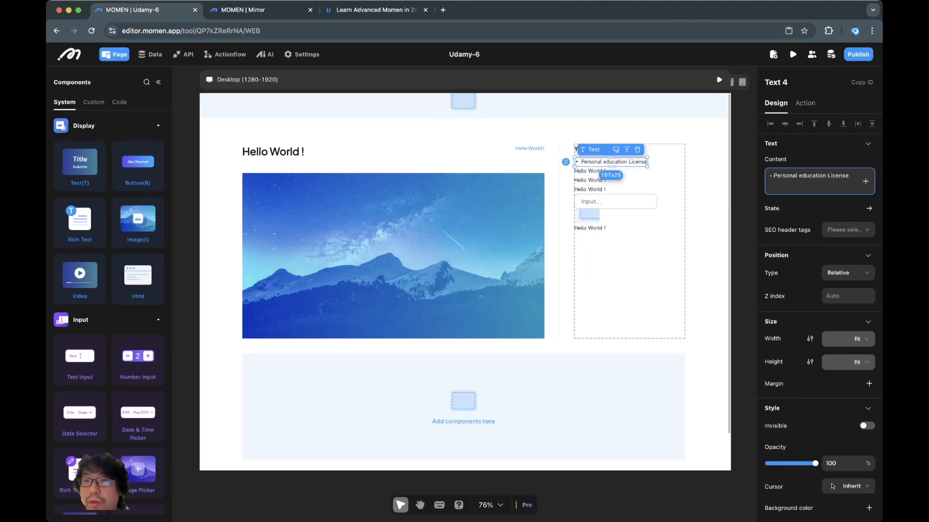
key(BackSpace)
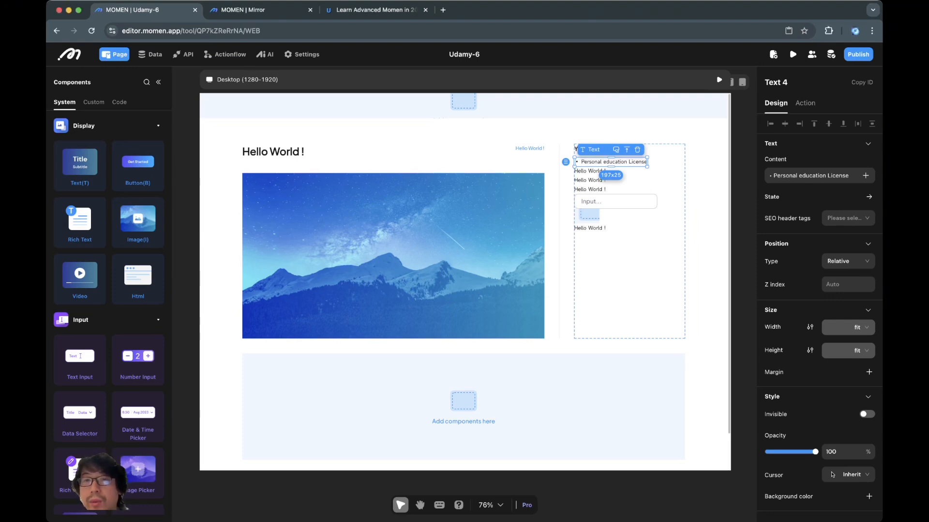
Delete the two spare Hello World texts and reselect the bullet text.
click(589, 172)
click(643, 180)
click(610, 162)
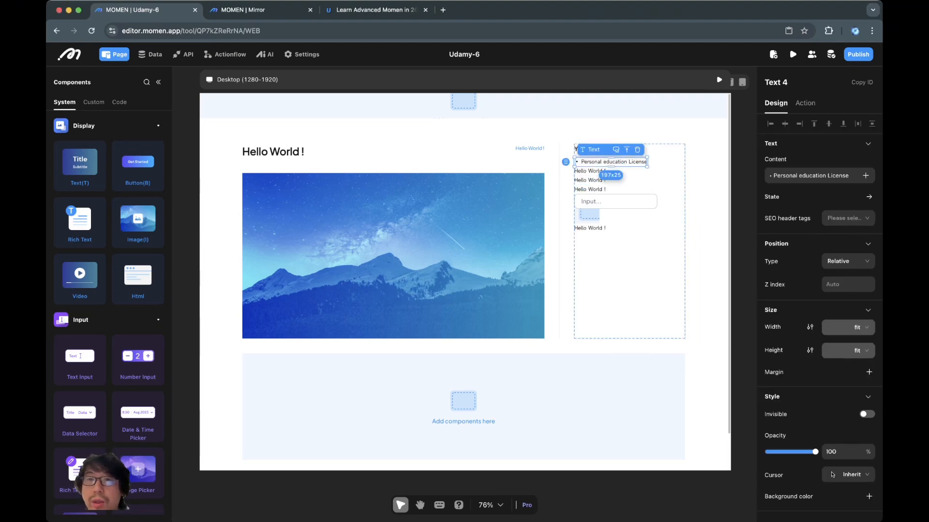
shift+click(589, 181)
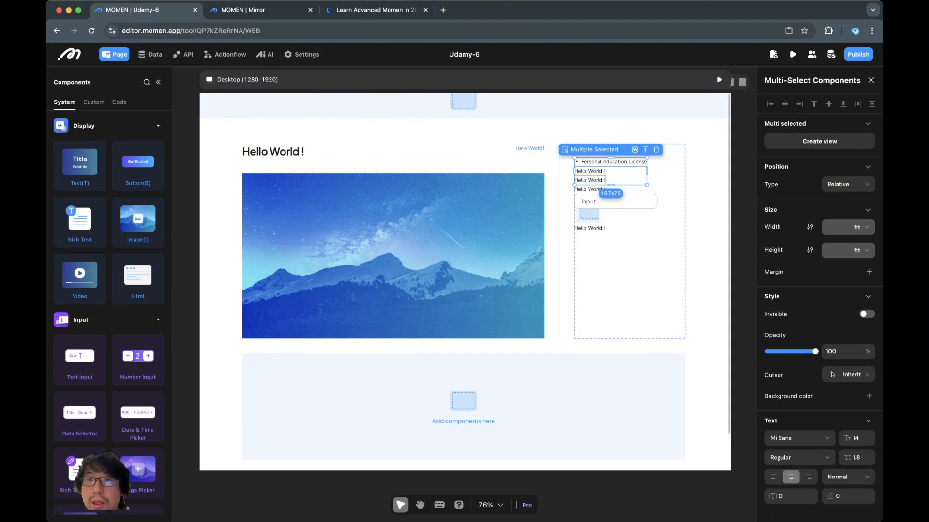
click(637, 185)
click(589, 181)
click(637, 180)
click(589, 172)
key(BackSpace)
click(589, 171)
key(BackSpace)
click(633, 171)
click(610, 162)
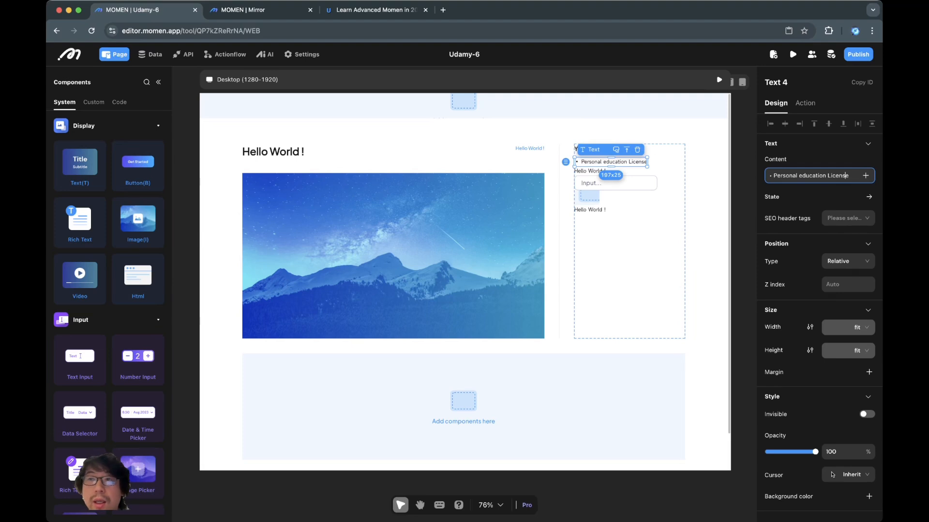
Paste the 'Regular Updates' and 'Created by' bullets into the text's content.
key(super+Tab)
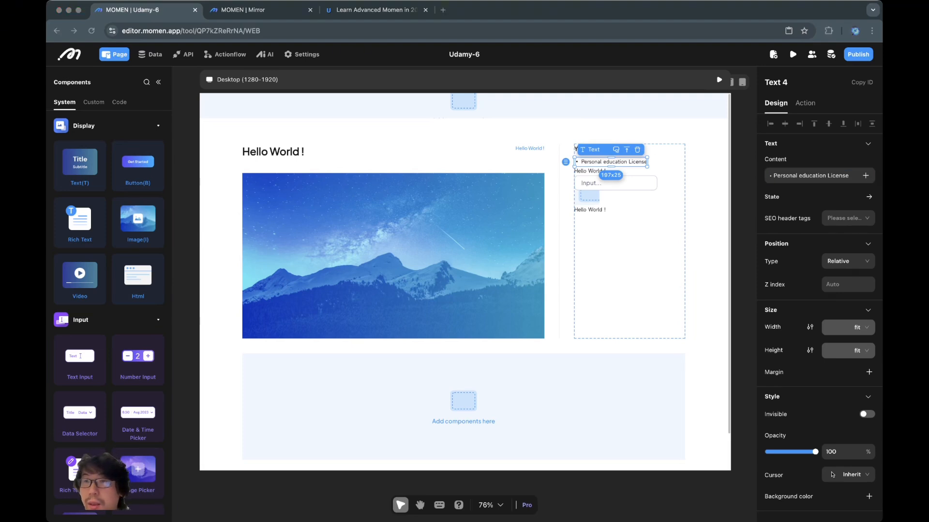
key(super+Tab)
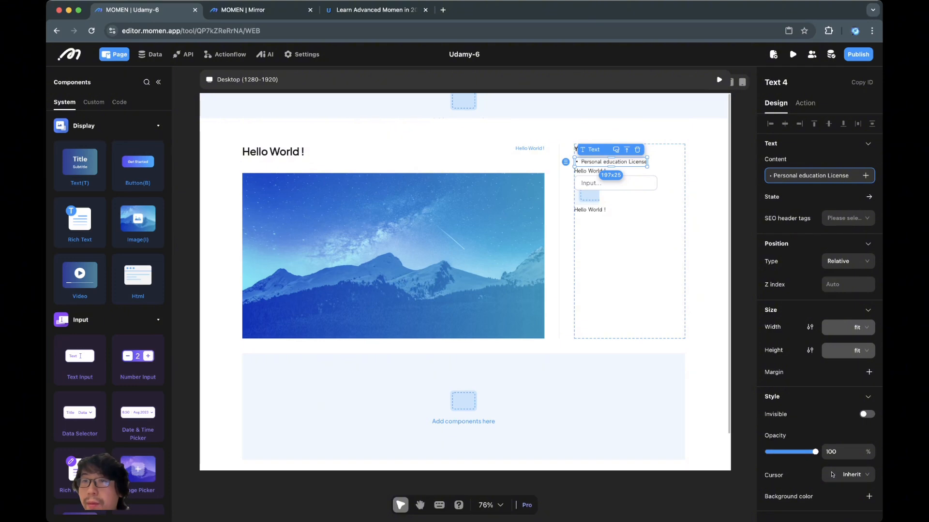
text(• Regular Updates • Created by)
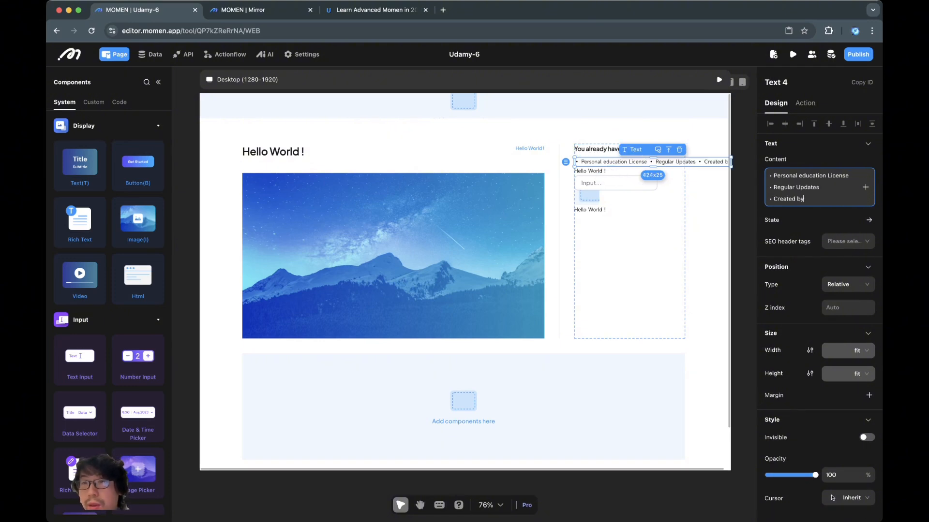
key(super+Tab)
key(super+Tab)
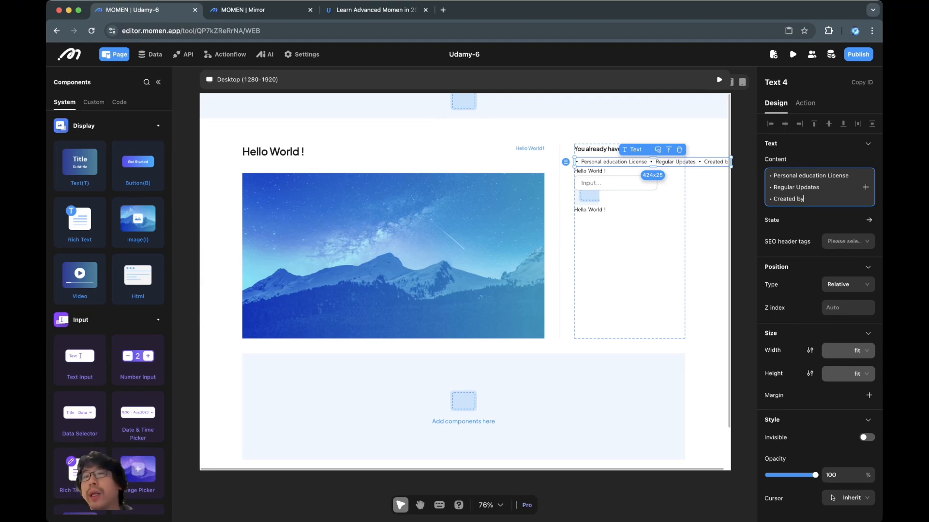
Let the bullet text wrap onto separate lines and left-align it.
scroll(819, 290, down, 5)
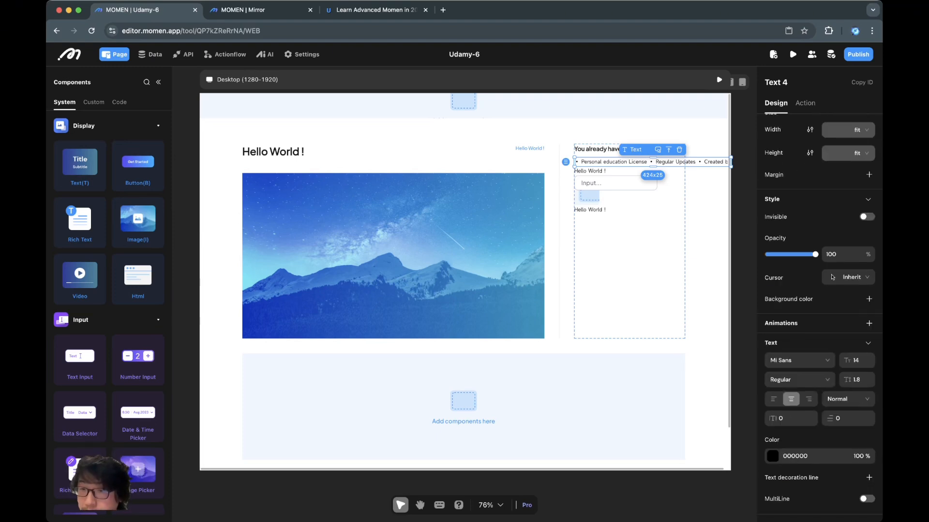
click(866, 499)
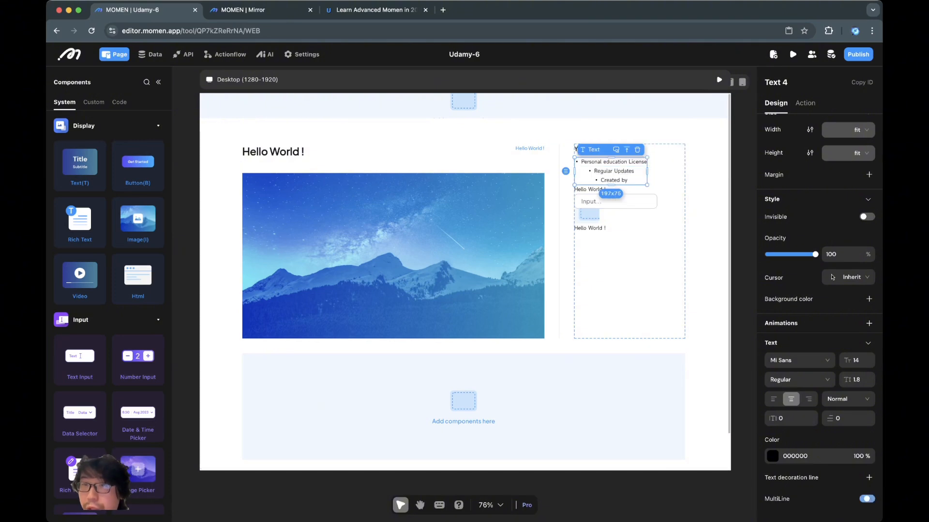
scroll(819, 318, up, 1)
scroll(819, 314, down, 1)
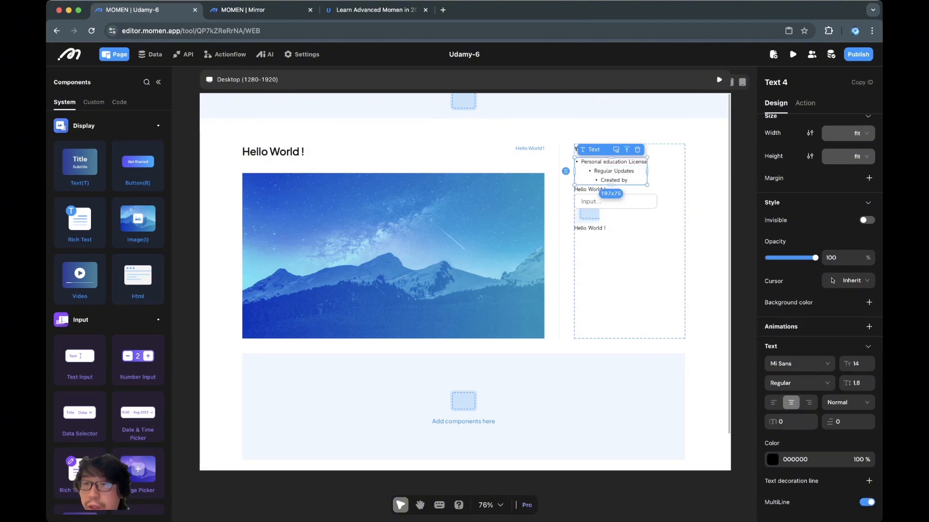
click(773, 403)
scroll(580, 270, up, 1)
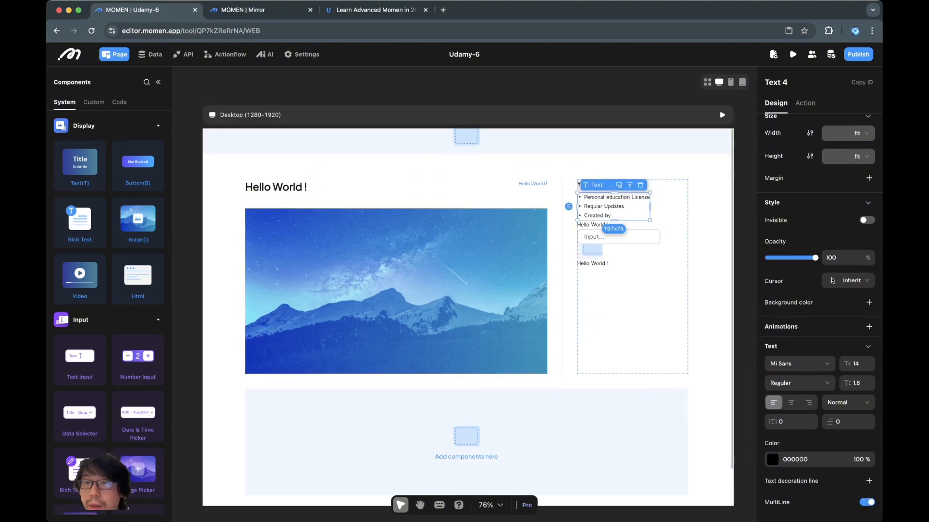
scroll(580, 271, right, 1)
scroll(580, 271, down, 1)
scroll(819, 339, up, 1)
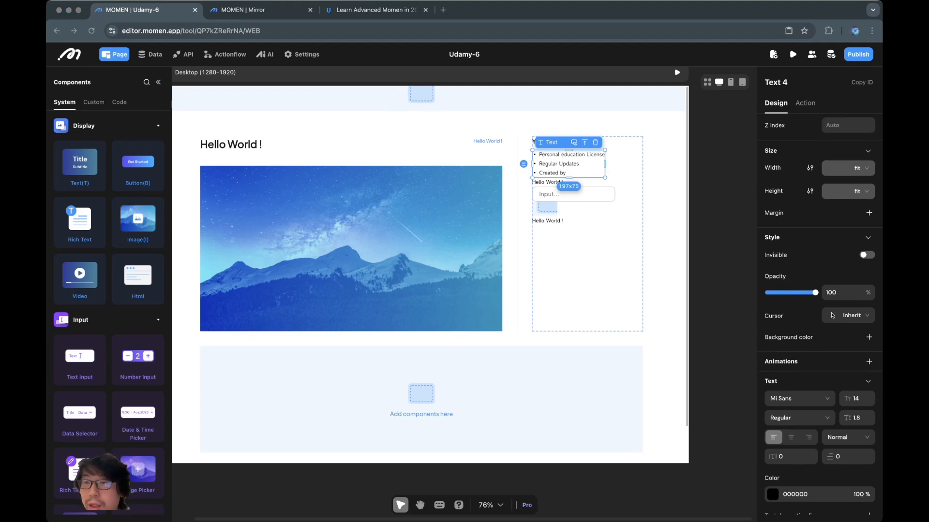
Set the bullets to Plus Jakarta Sans, size 16, Regular weight, line height 1.6.
key(super+Tab)
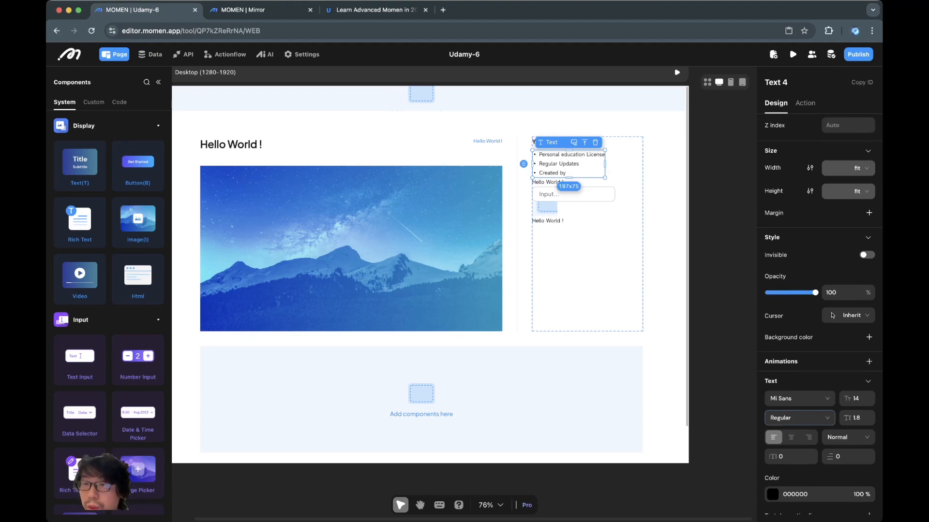
click(799, 399)
click(795, 286)
key(super+Tab)
key(super+Tab)
key(super+Tab)
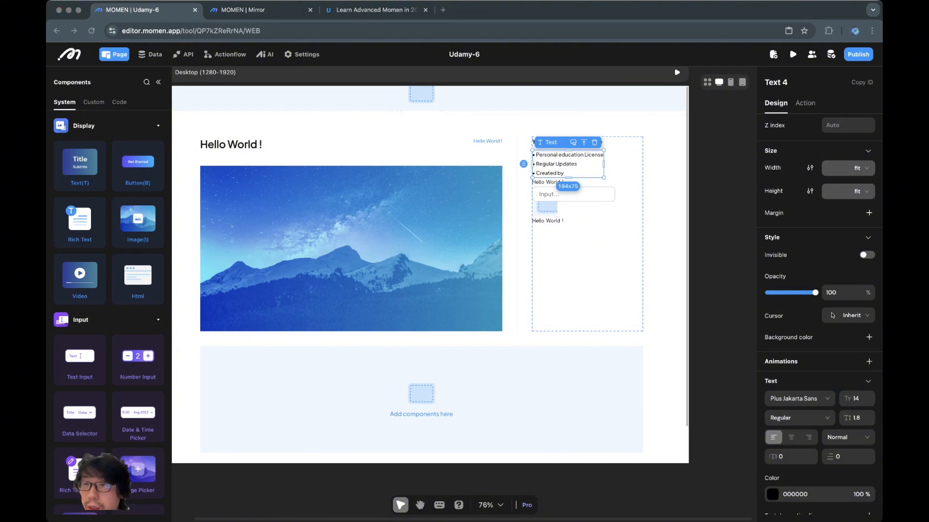
click(855, 399)
double_click(856, 399)
text(16)
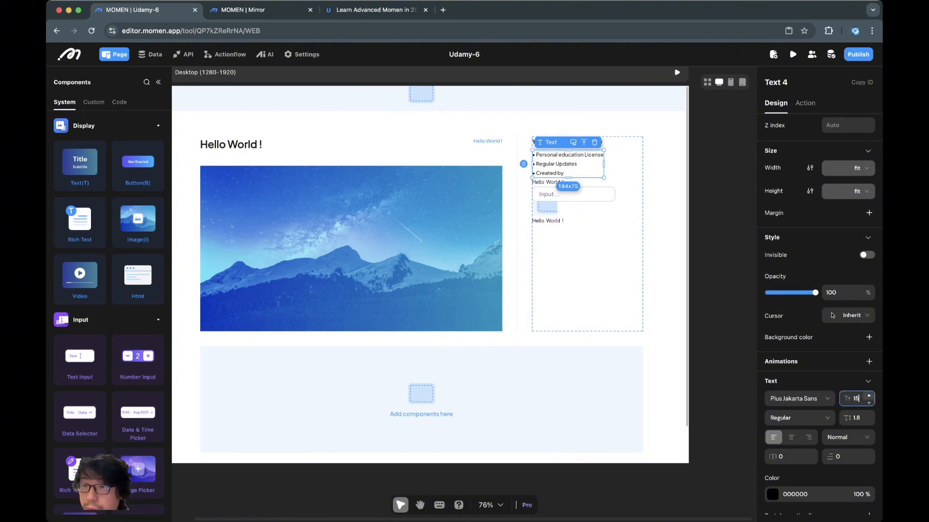
click(799, 418)
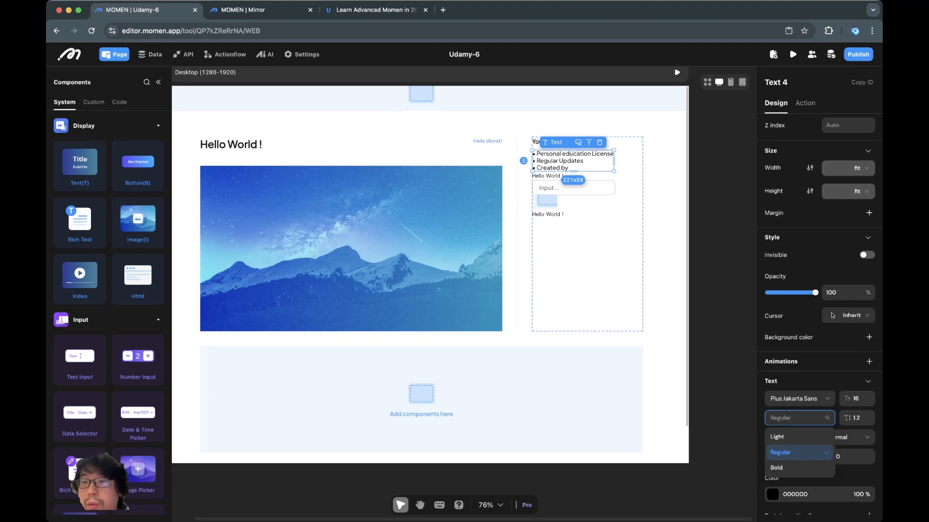
click(799, 453)
key(super+Tab)
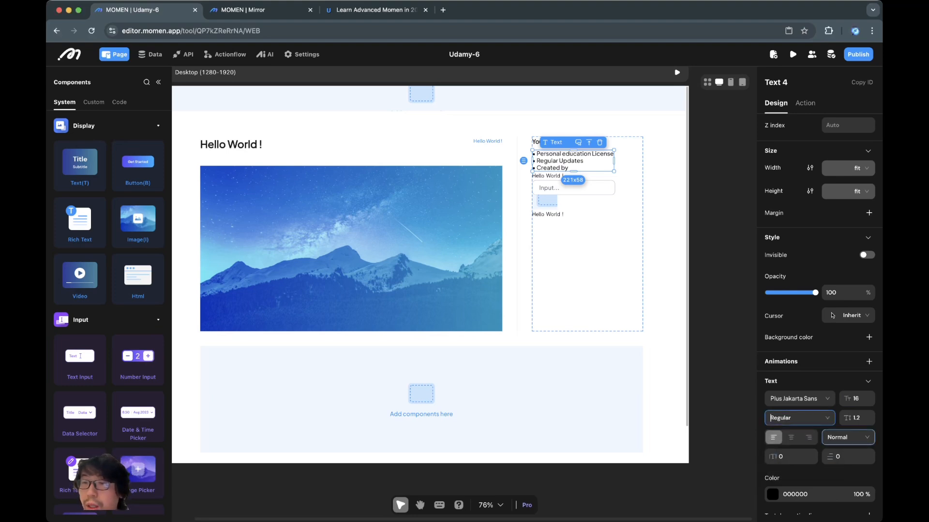
click(869, 415)
click(868, 416)
click(869, 415)
click(869, 415)
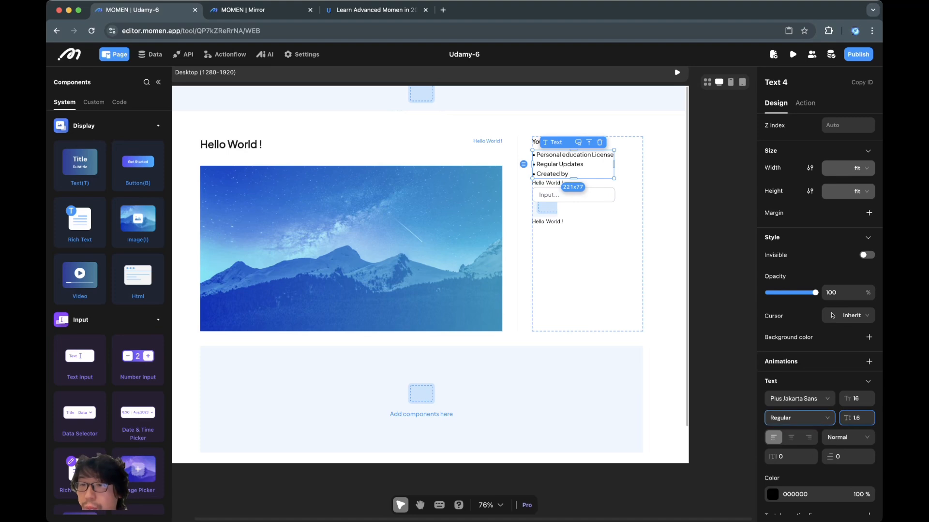
Colour the bullet text grey 52525B and reselect it on the canvas.
click(772, 494)
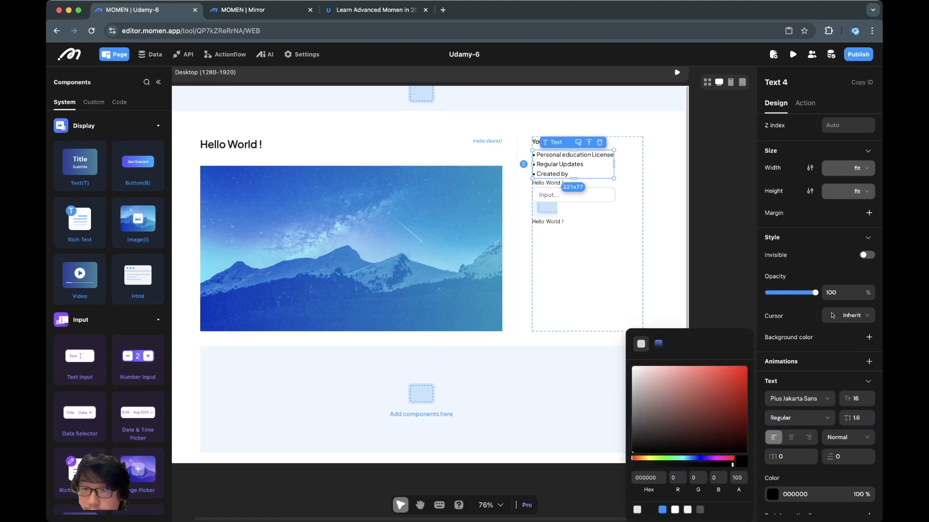
click(699, 510)
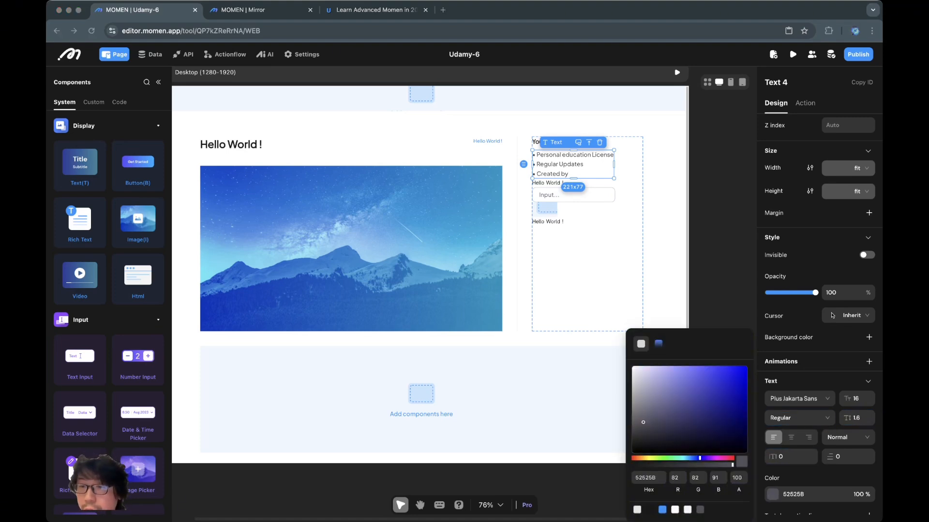
click(587, 276)
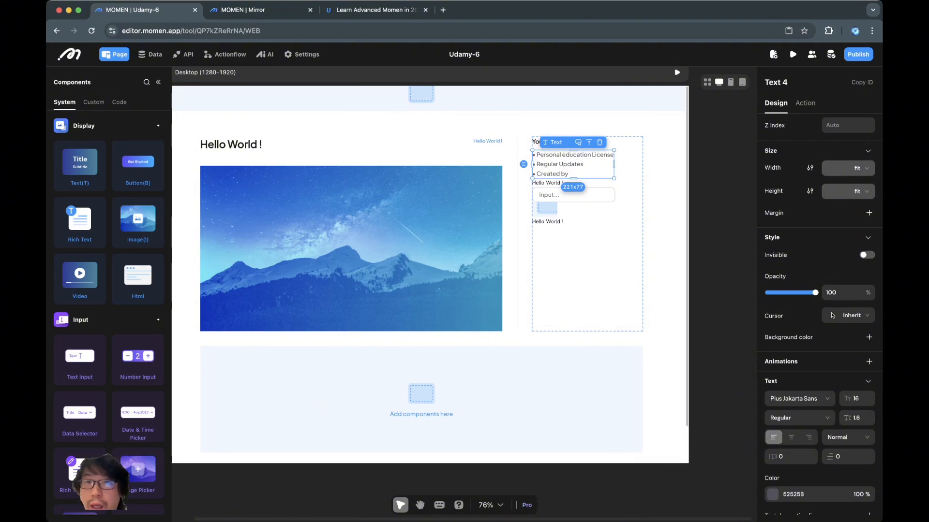
click(588, 276)
click(573, 164)
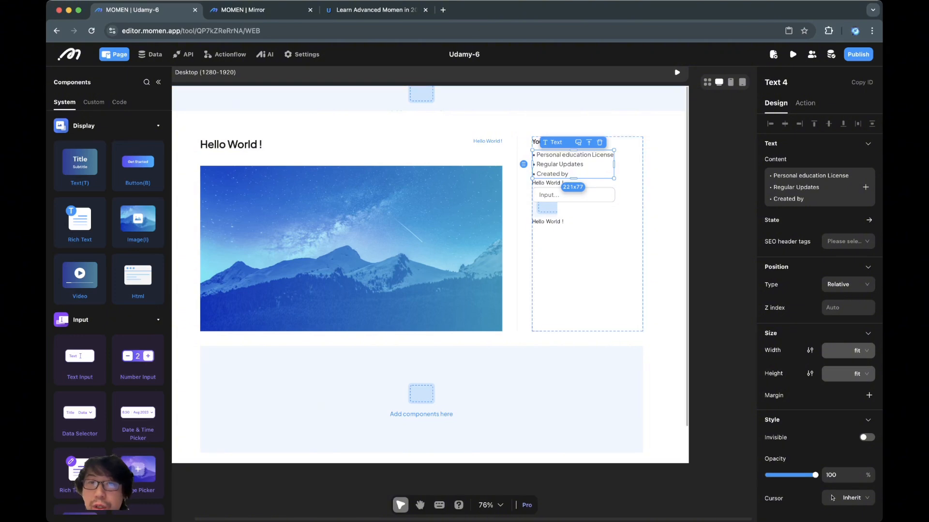
Set the bullet list text's width to 100% so each bullet fits on one line.
click(533, 179)
click(547, 184)
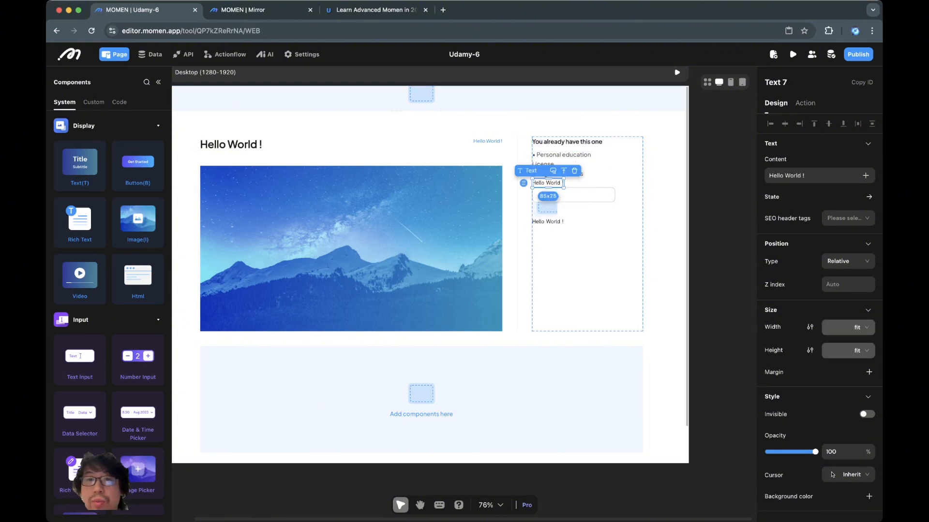
click(572, 157)
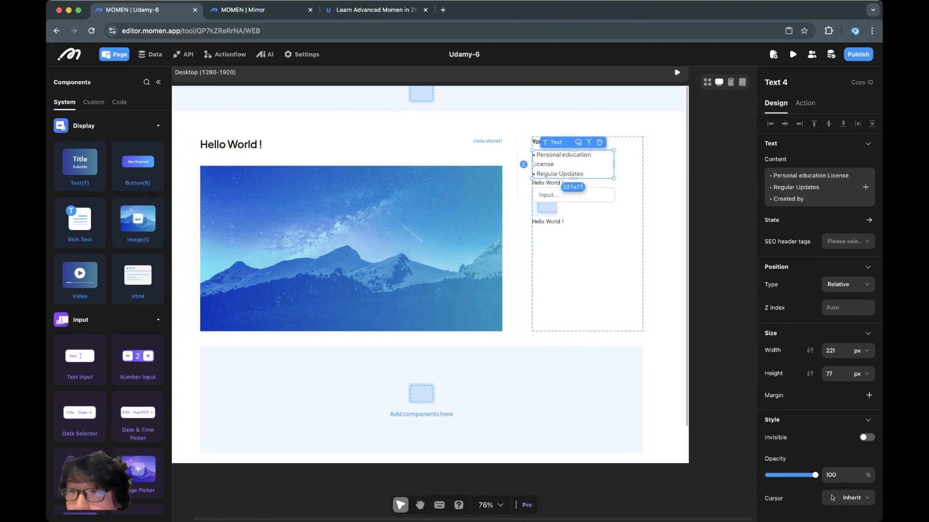
click(647, 169)
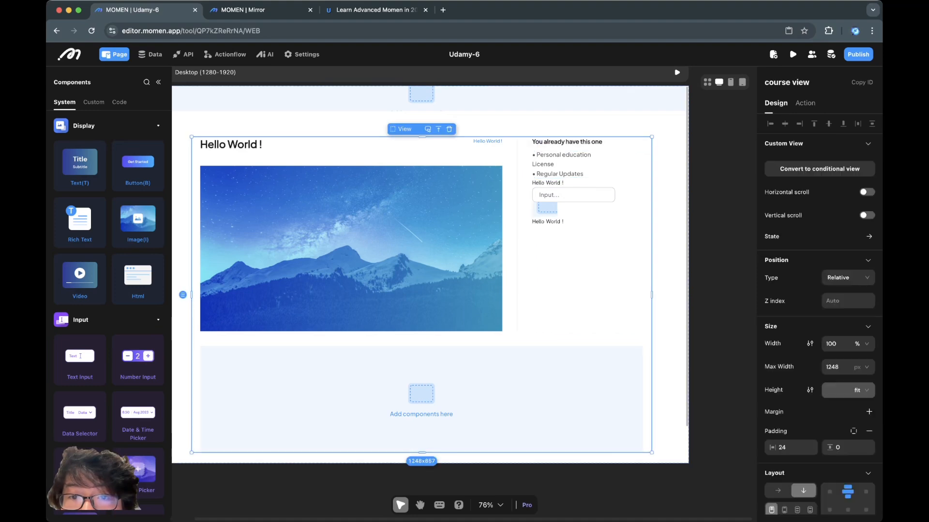
click(573, 166)
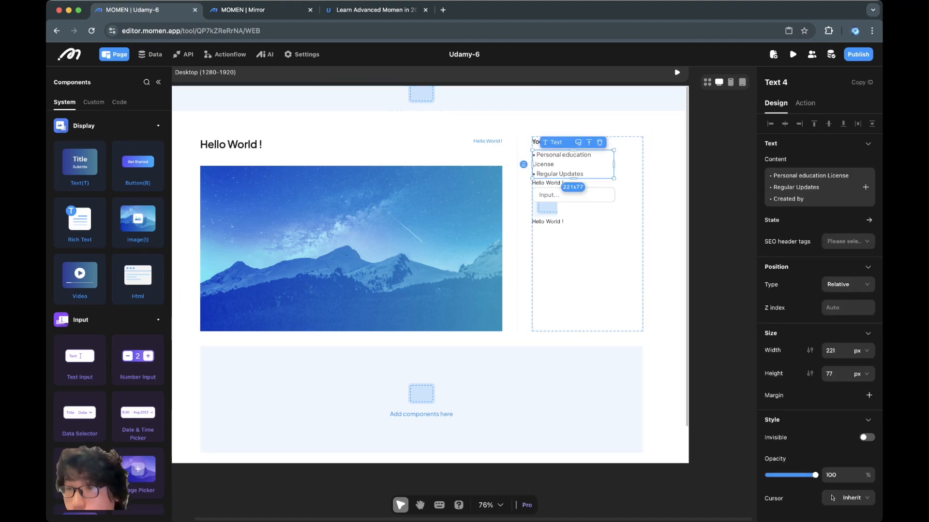
click(862, 351)
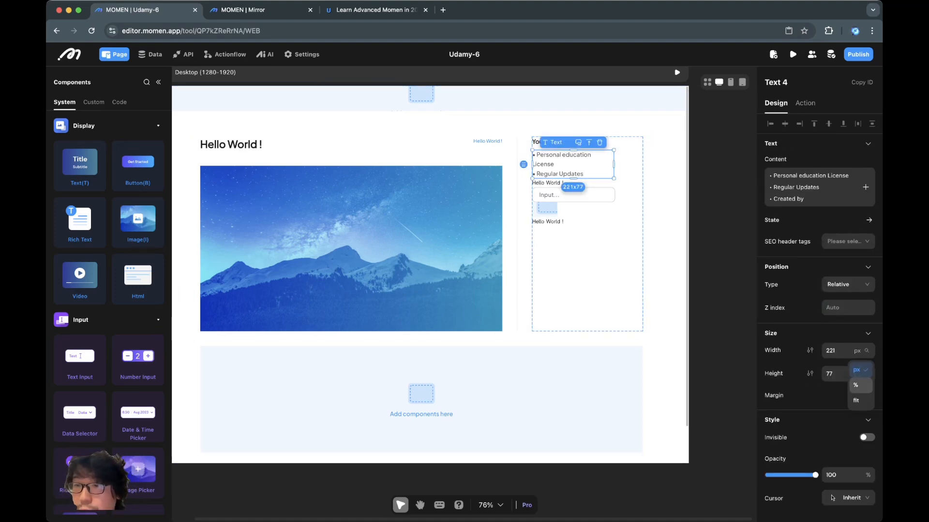
click(860, 385)
double_click(836, 351)
text(100)
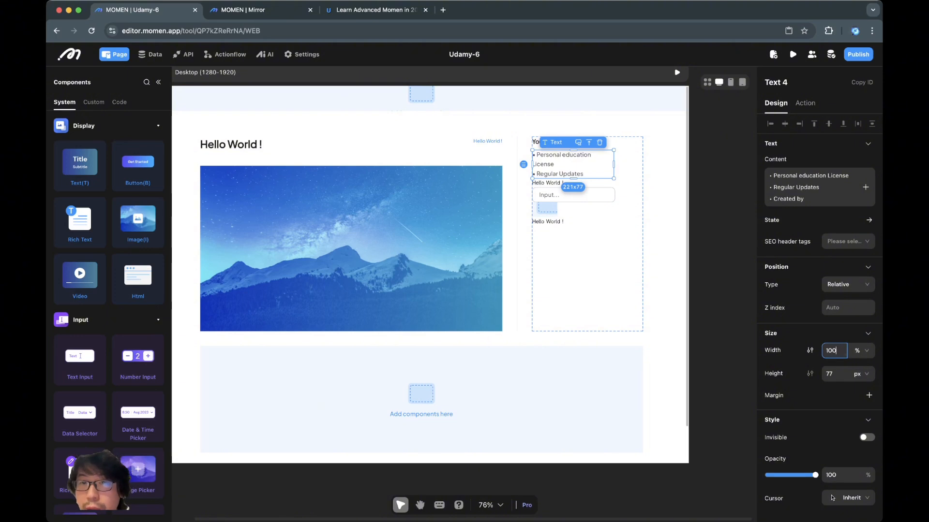
key(Return)
click(665, 184)
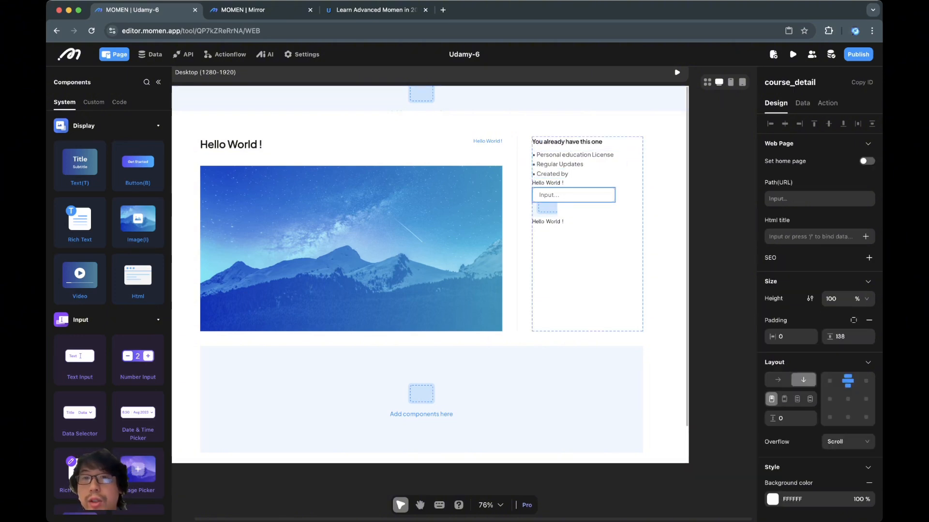
Give the Hello World text a 60 top margin and a 16 bottom margin.
click(547, 183)
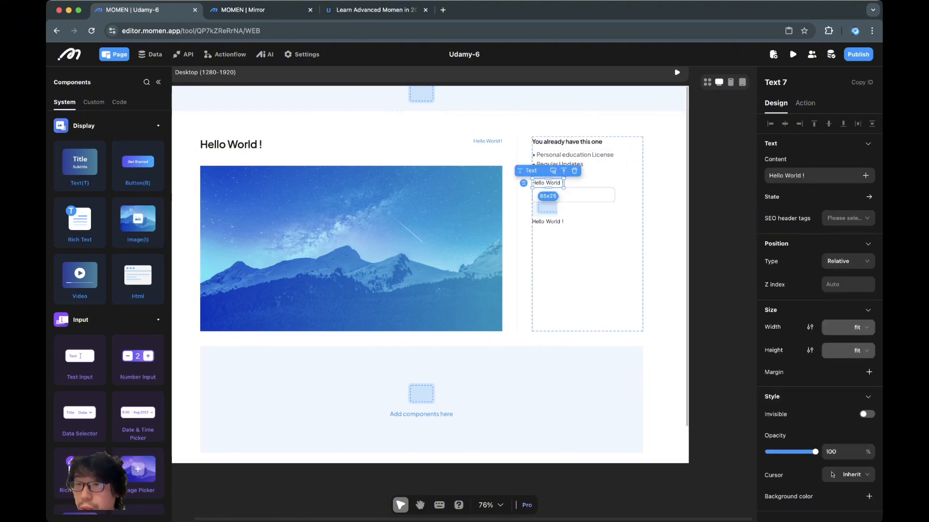
click(869, 372)
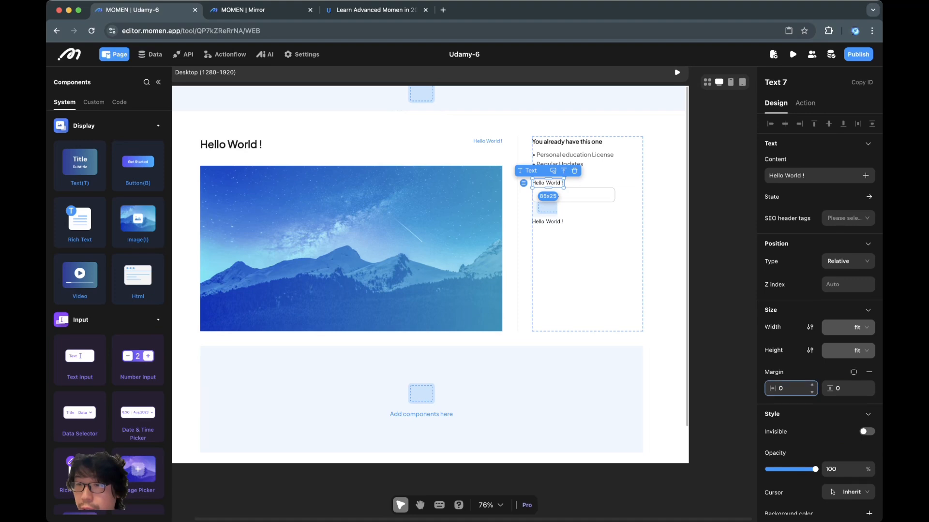
click(853, 372)
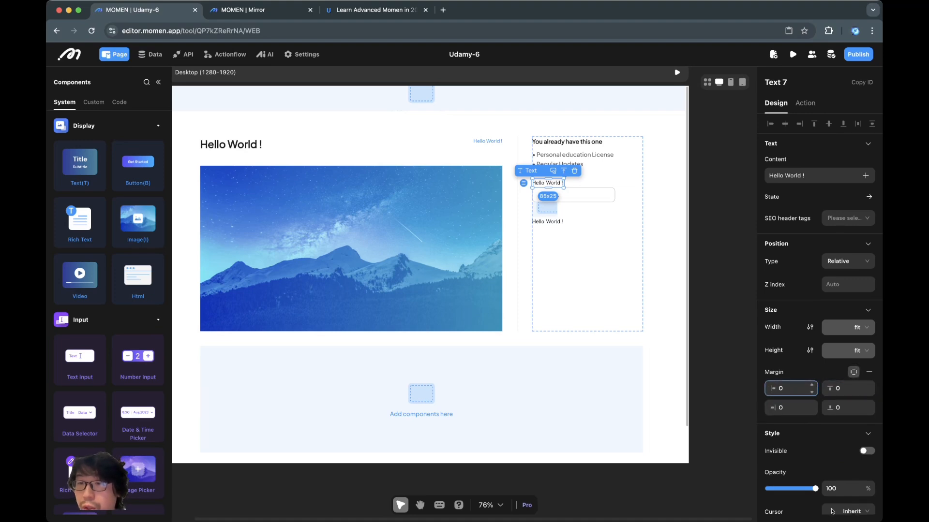
click(842, 408)
double_click(838, 389)
text(6)
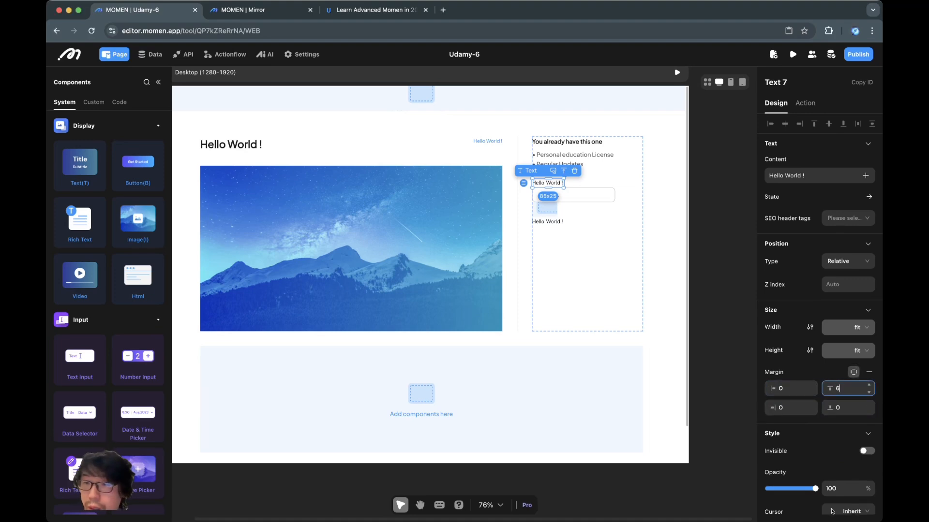
text(0)
key(Tab)
text(16)
click(716, 291)
Replace its content with 'Wanna know more? Try to ask AI'.
click(547, 206)
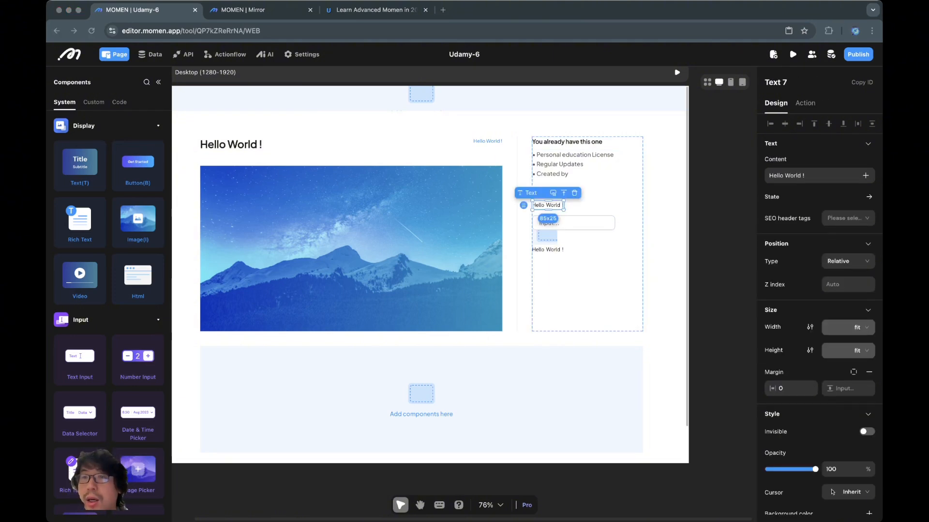
click(803, 176)
click(803, 175)
key(super+a)
text(Wanna know more?  Try to ask AI)
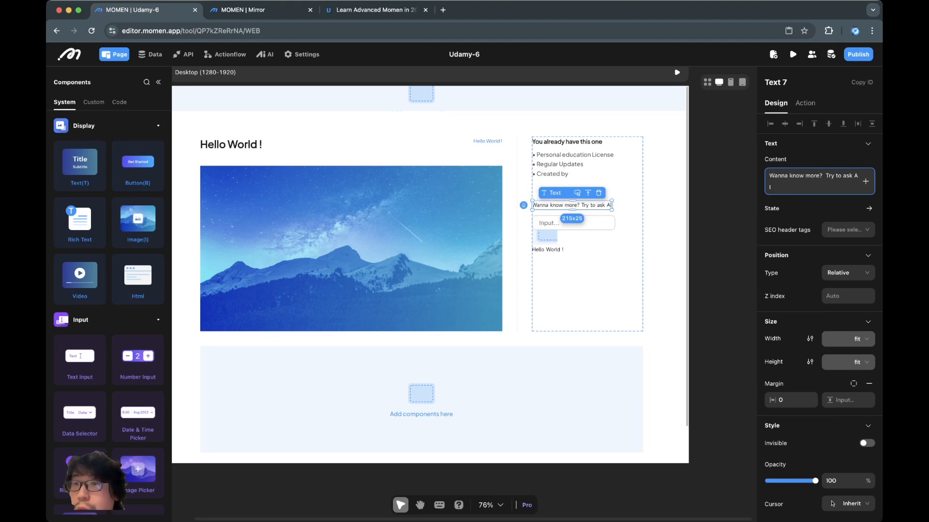
key(Return)
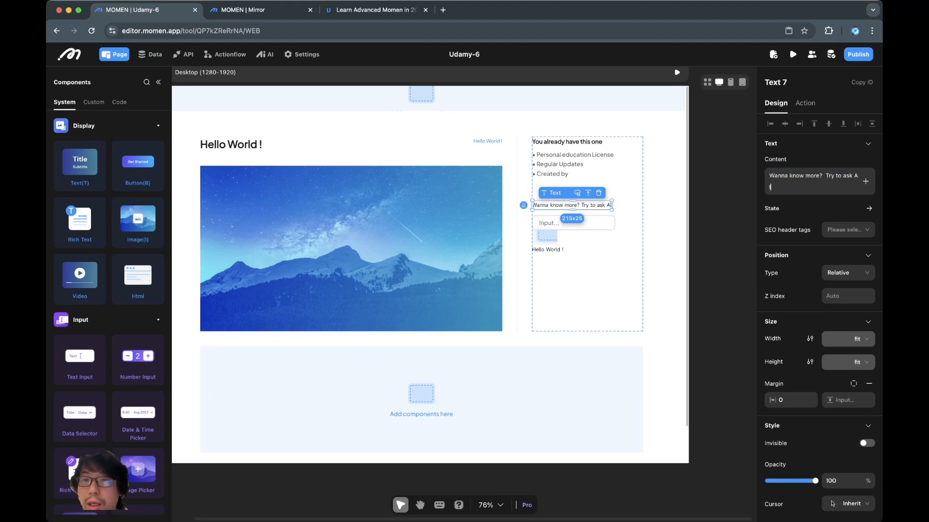
click(720, 205)
Make the prompt text 100% wide and left-aligned.
click(572, 205)
key(super+Tab)
key(super+Tab)
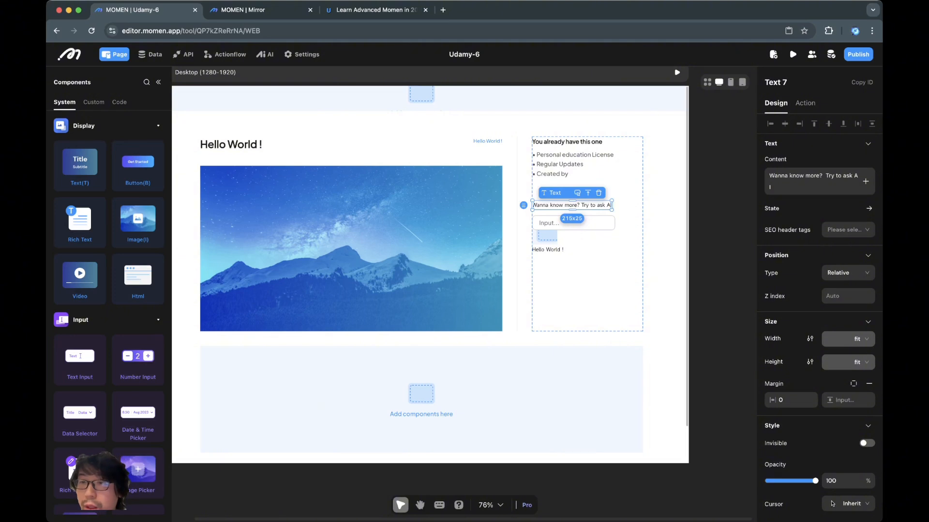
click(861, 339)
click(855, 373)
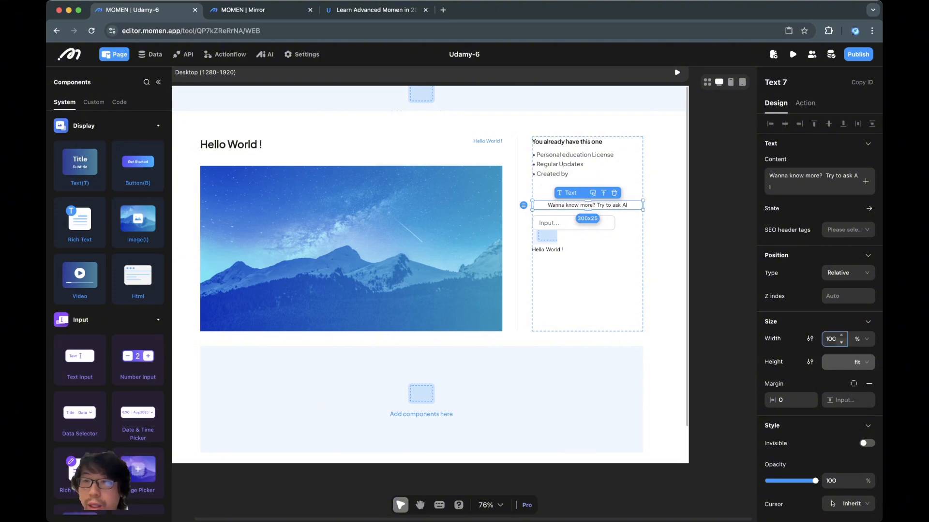
scroll(818, 339, down, 5)
click(773, 399)
key(super+Tab)
key(super+Tab)
Set the prompt font to Plus Jakarta Sans, size 16, line height 1.6.
click(799, 360)
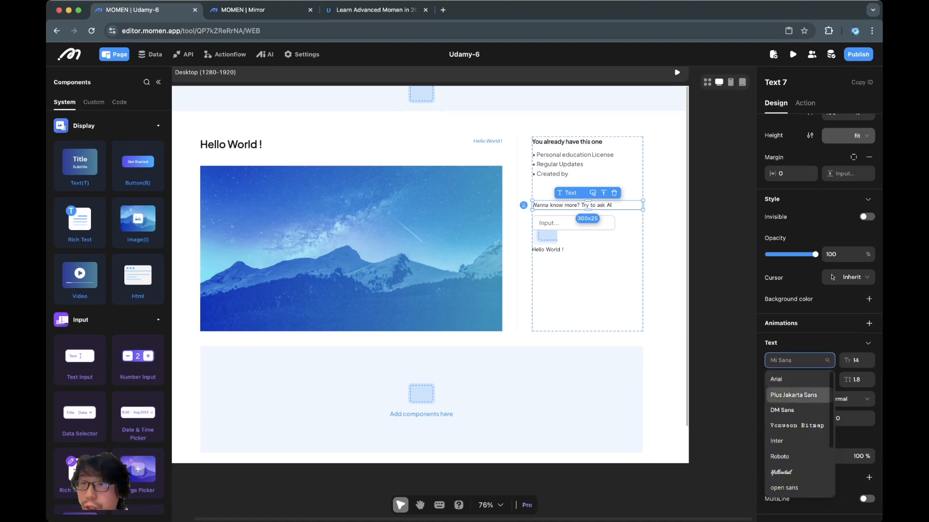
click(788, 392)
click(869, 358)
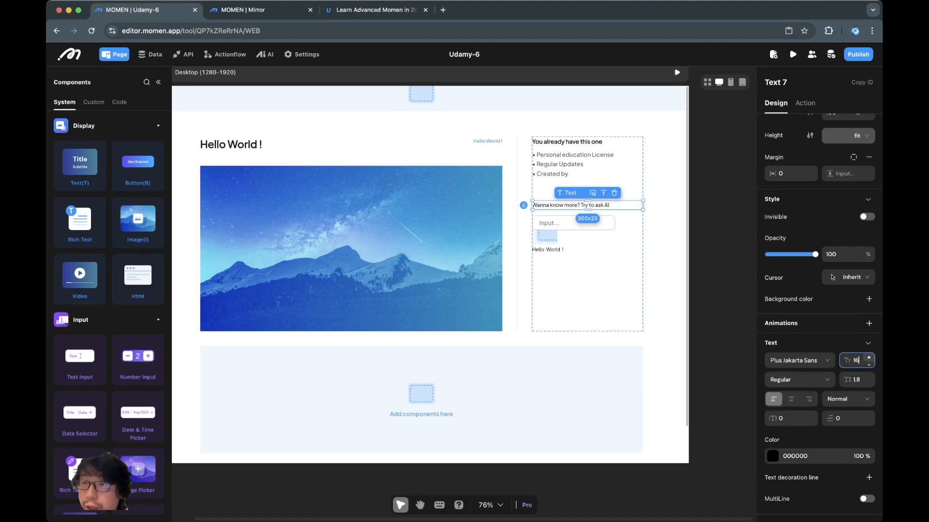
click(868, 357)
key(super+Tab)
key(super+Tab)
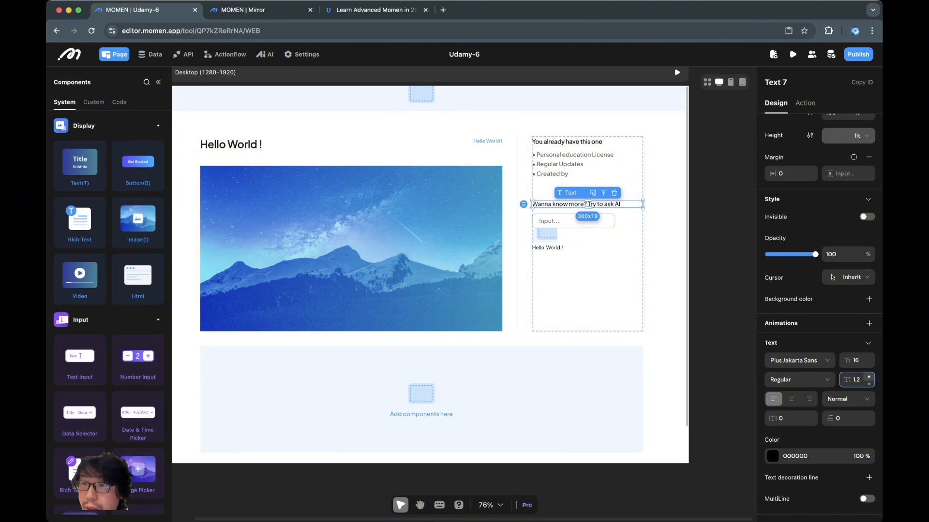
click(869, 377)
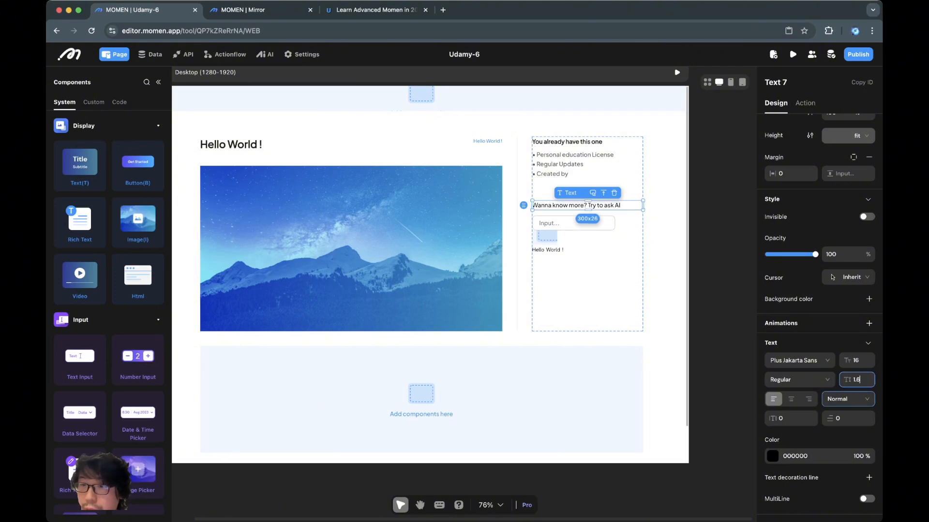
key(super+Tab)
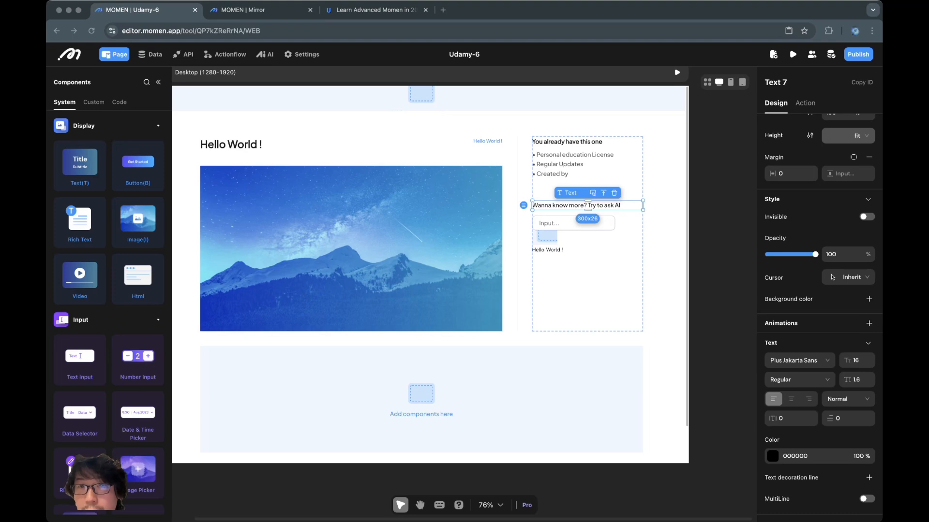
key(super+Tab)
Colour the prompt text 18181B.
click(773, 456)
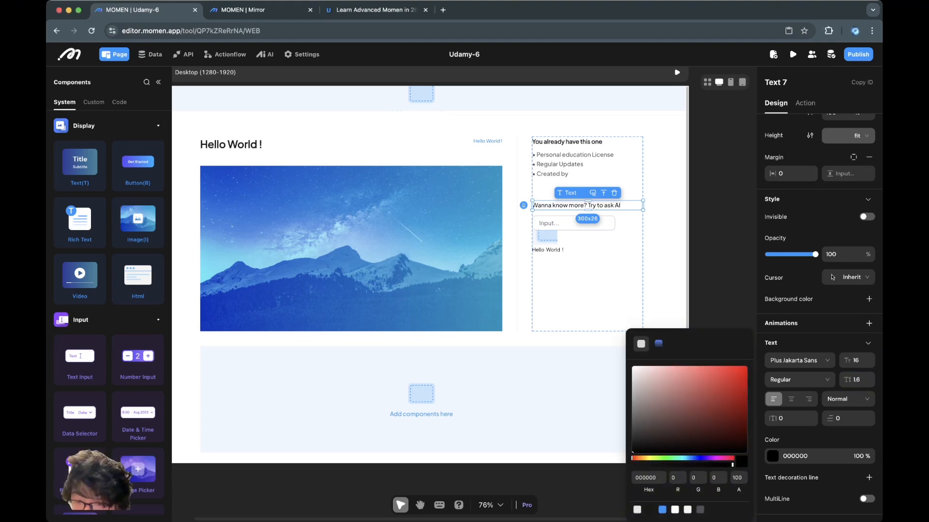
click(649, 510)
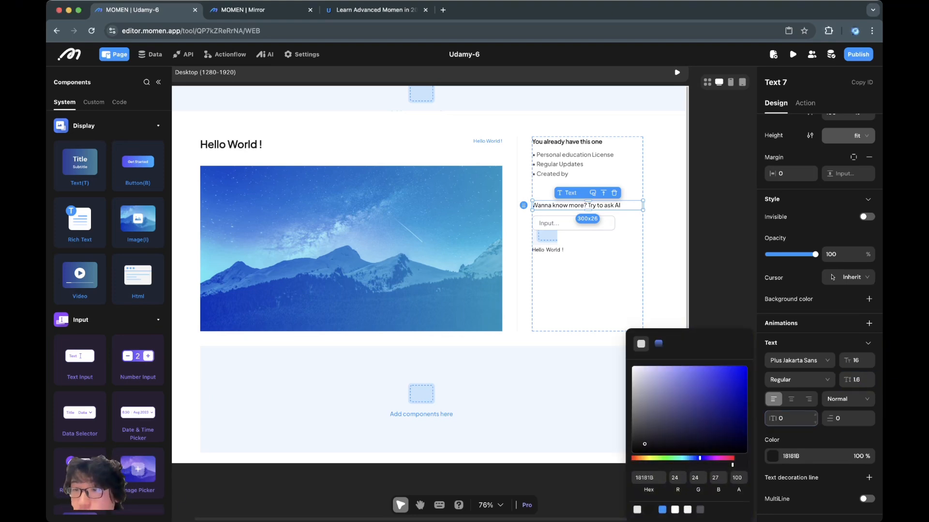
click(817, 440)
key(super+Tab)
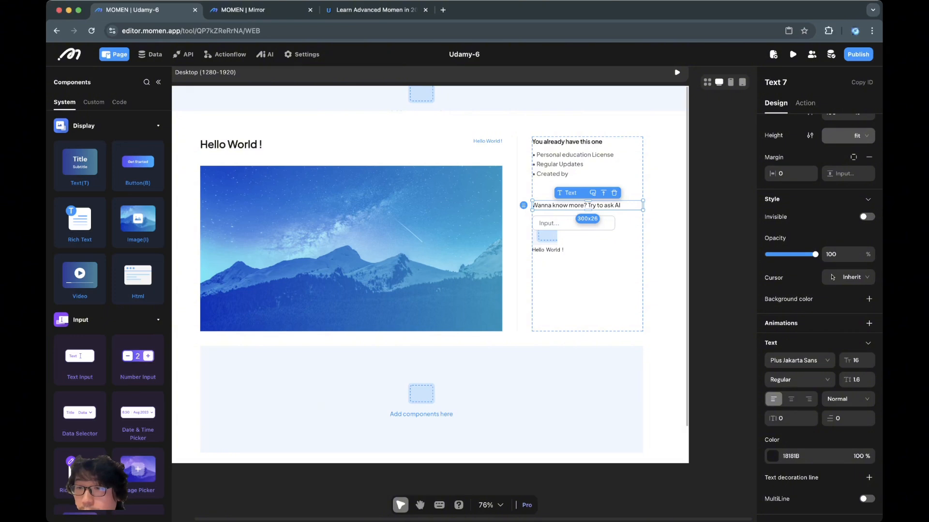
click(721, 300)
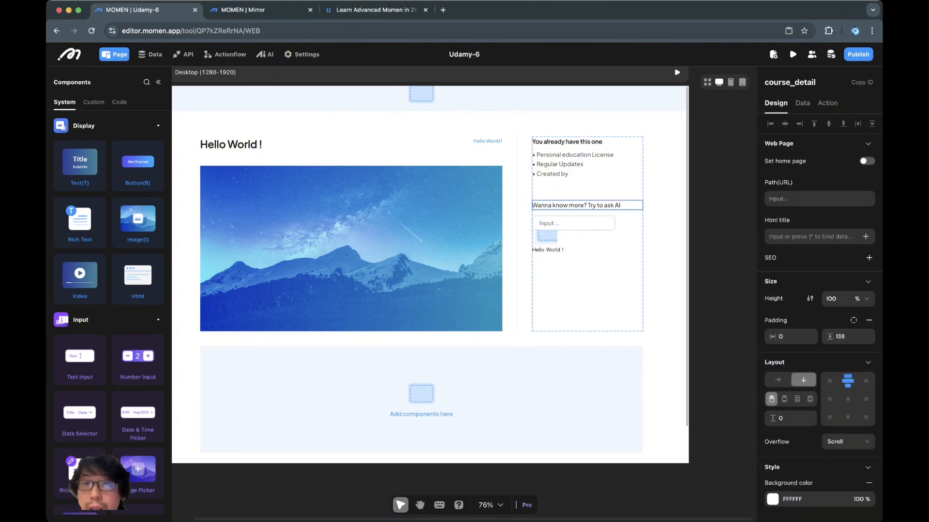
click(581, 205)
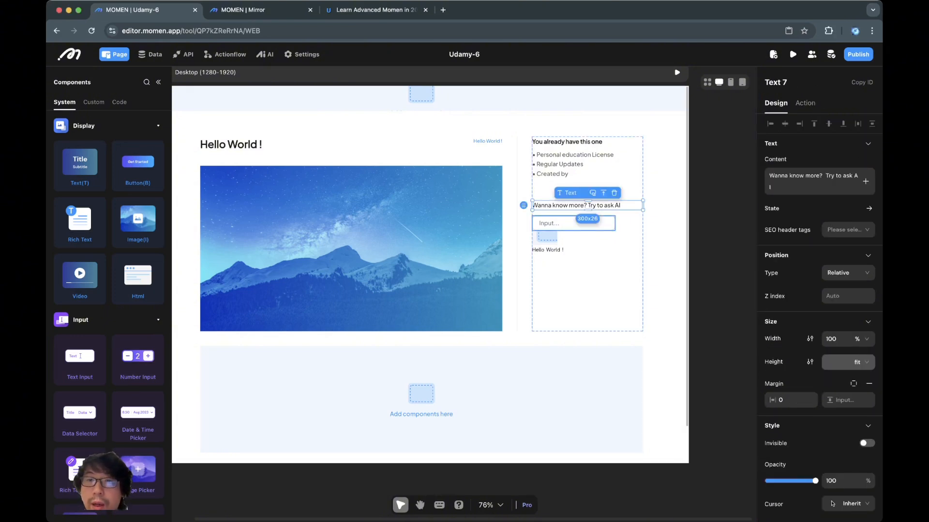
Set the ask-AI text input's width to 100% and its height to 54.
click(576, 223)
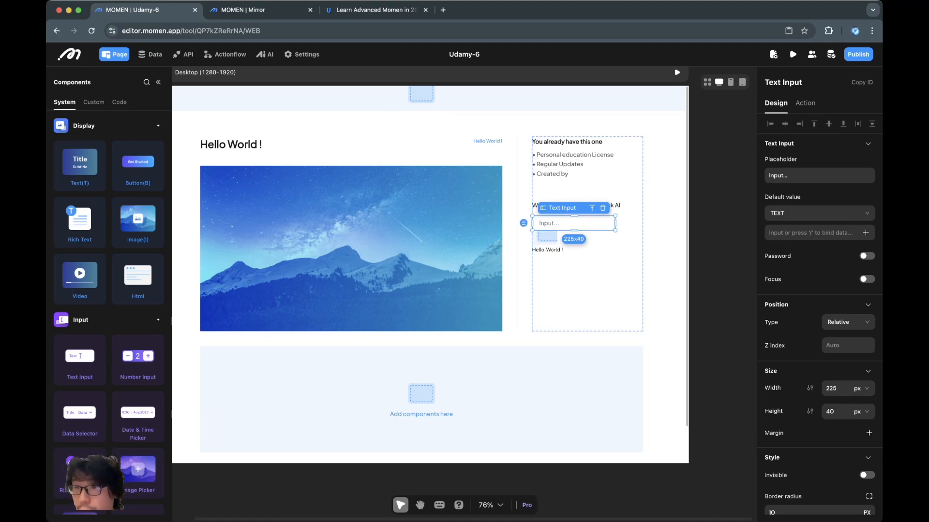
click(862, 388)
click(861, 422)
double_click(830, 388)
text(100)
key(Return)
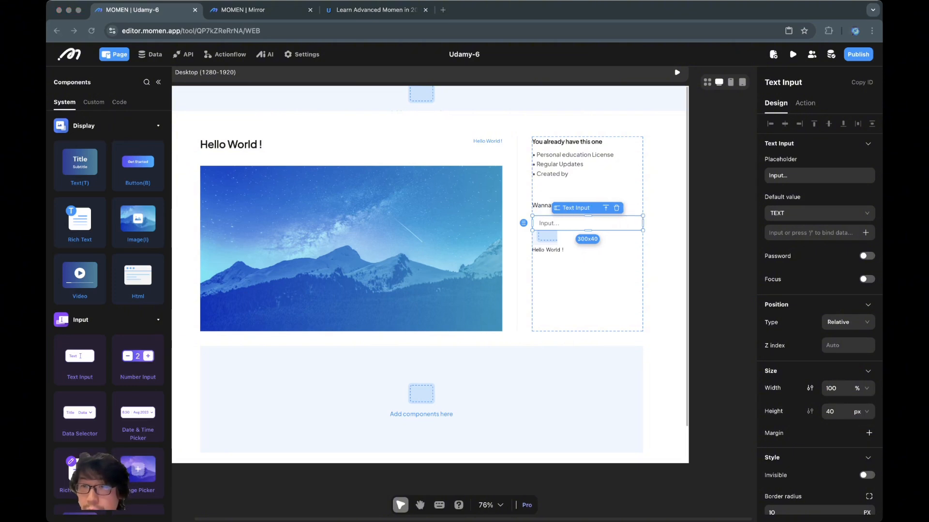
click(841, 415)
double_click(830, 411)
text(54)
key(Return)
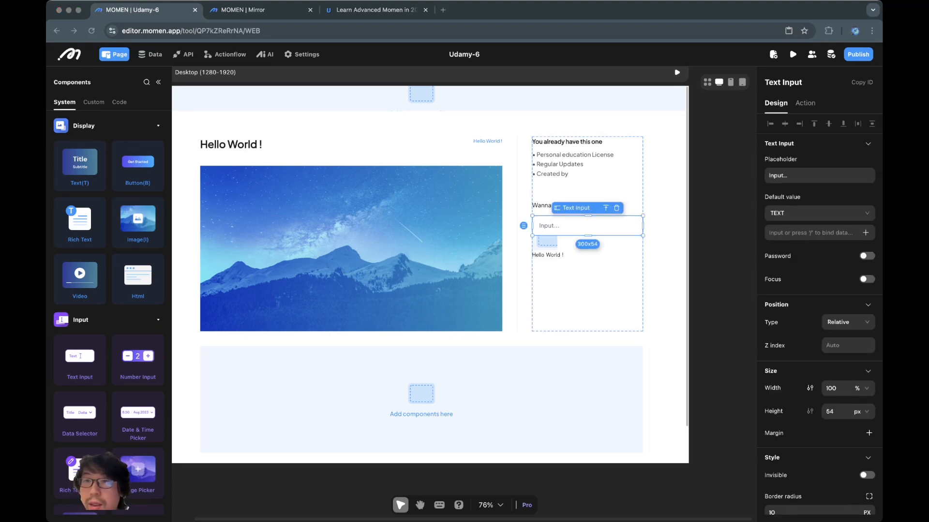
Change the input's placeholder to 'Ask anything...'.
triple_click(798, 176)
text(Ask anything...)
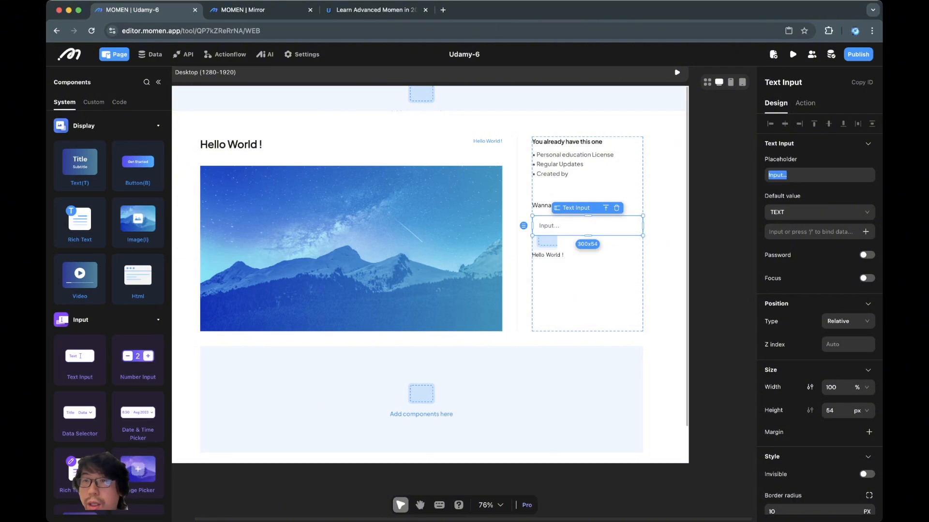
click(721, 212)
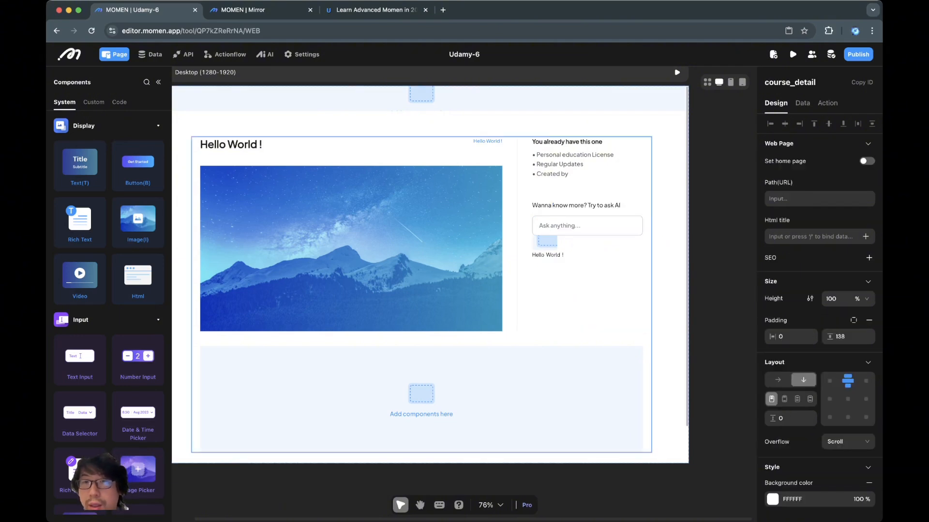
click(591, 226)
scroll(817, 271, down, 1)
scroll(818, 290, down, 6)
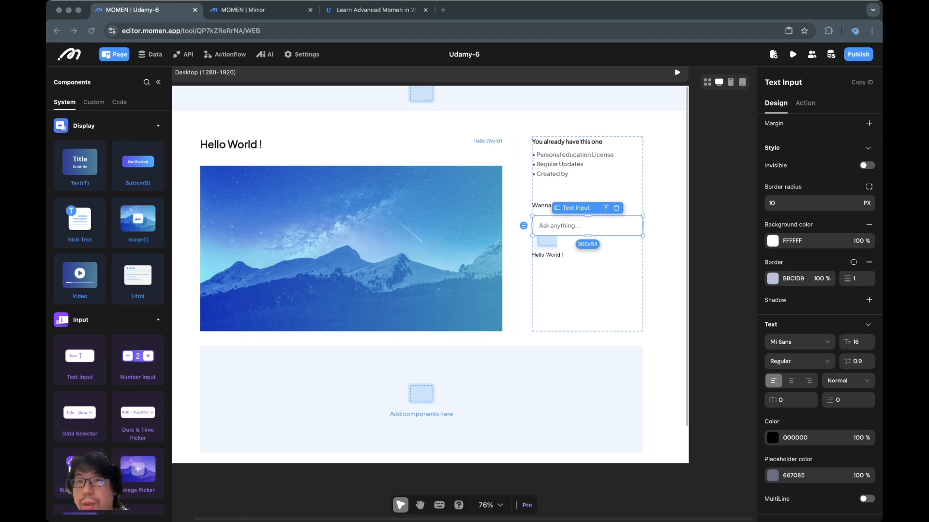
key(super+Tab)
key(super+Tab)
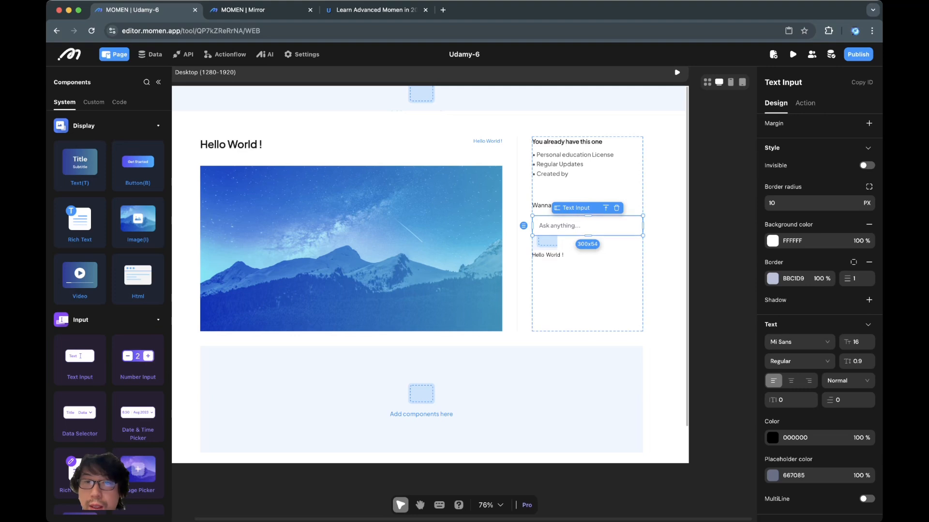
Add a 16 px bottom margin to the ask-AI text input.
click(547, 255)
click(592, 270)
click(547, 241)
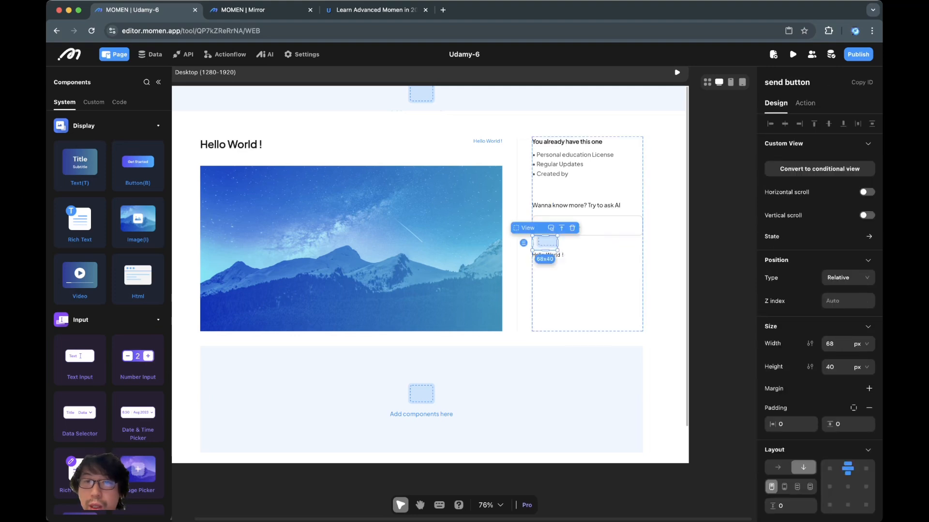
click(587, 227)
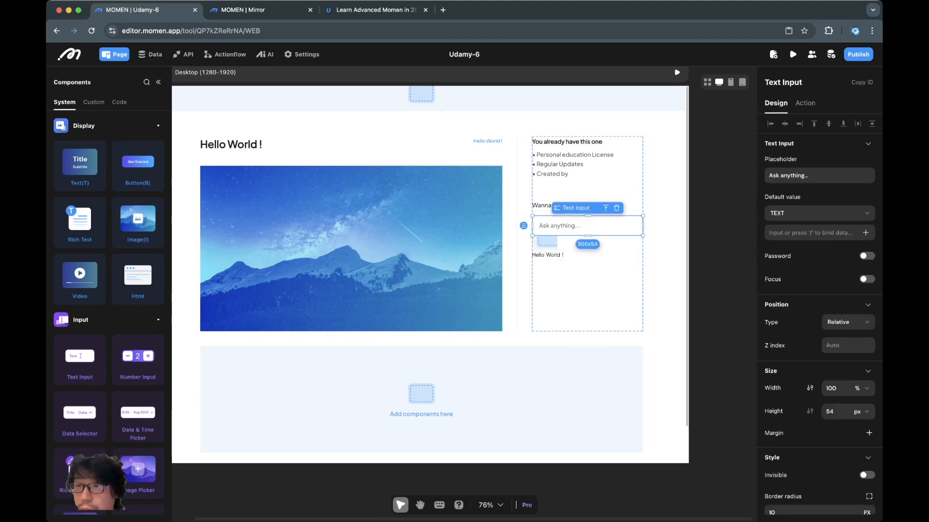
click(868, 433)
click(853, 433)
click(839, 469)
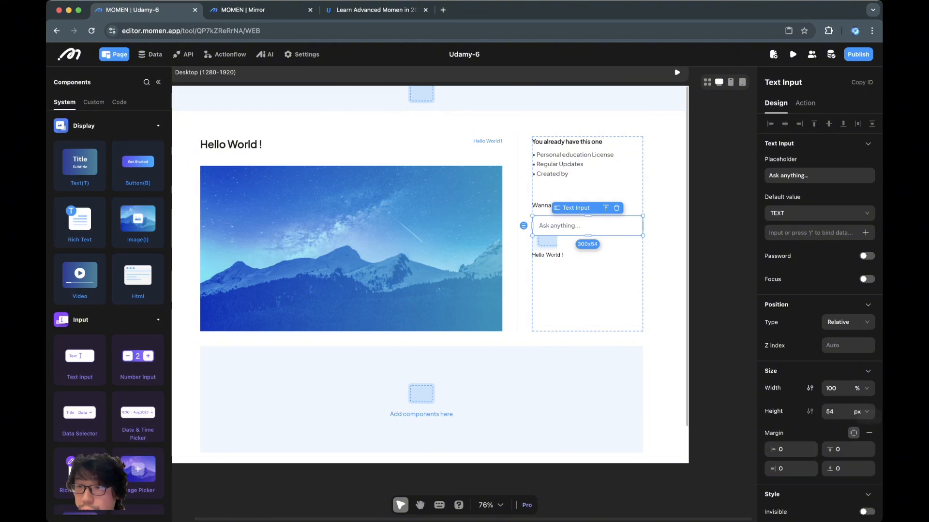
text(16)
key(Return)
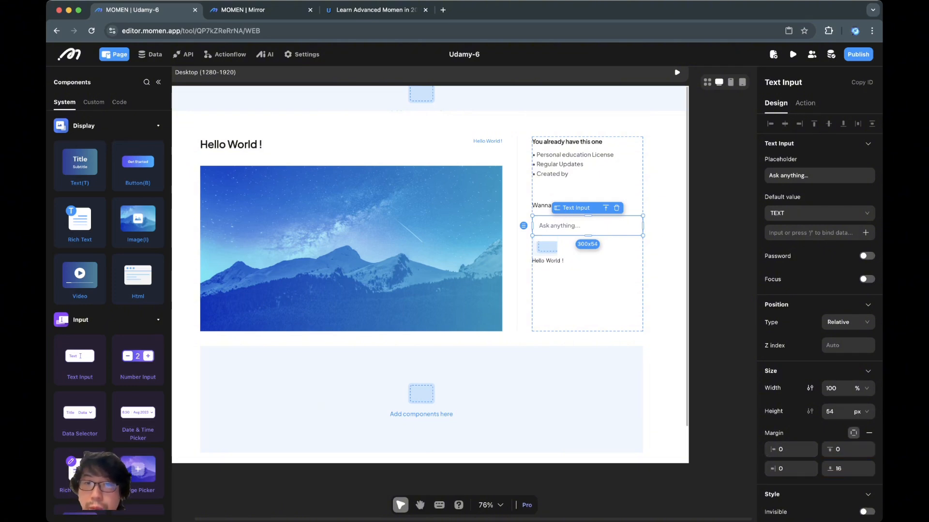
Check the spacing between the text input and the send button below.
click(665, 300)
click(546, 248)
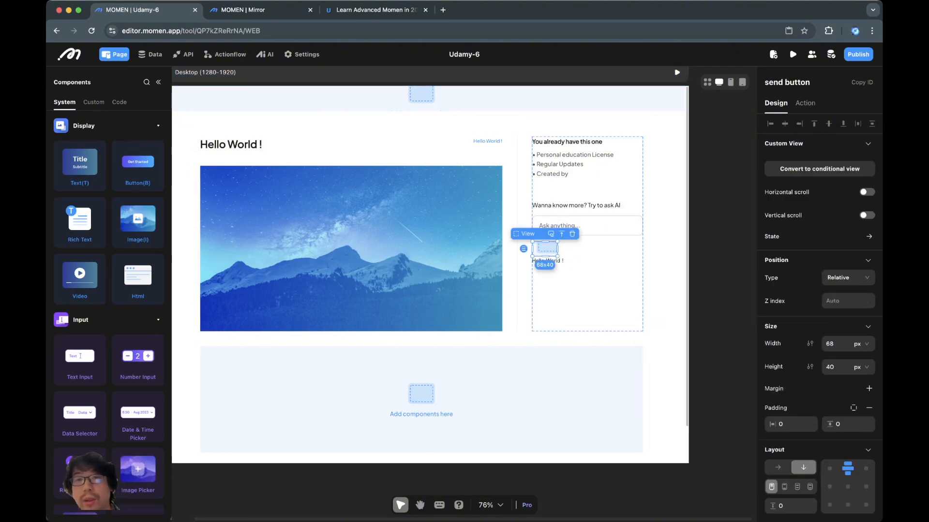
click(665, 261)
click(600, 226)
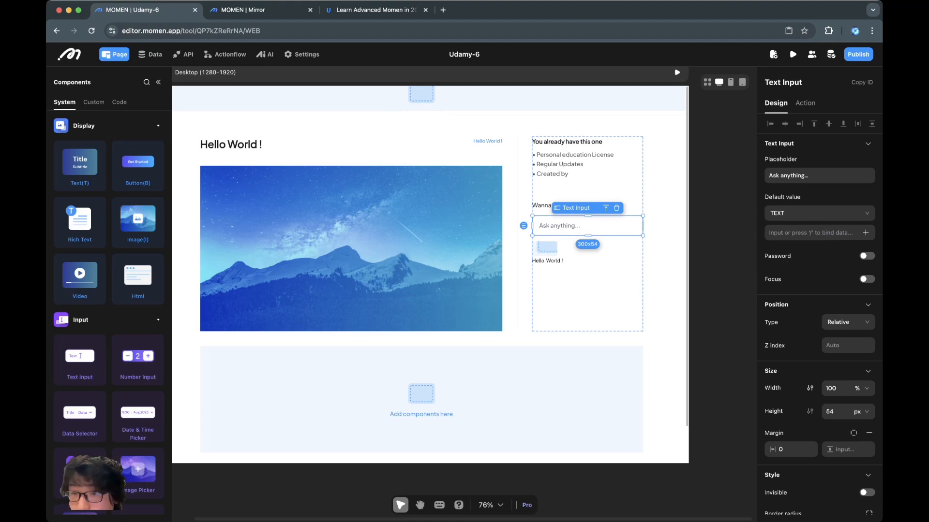
scroll(819, 314, down, 10)
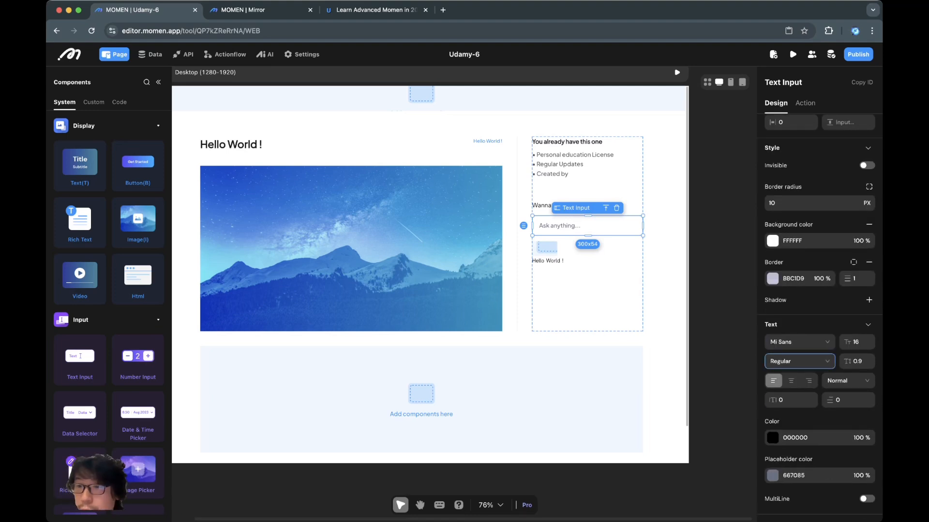
Set the input's font to Plus Jakarta Sans and its text colour to 18181B.
key(super+Tab)
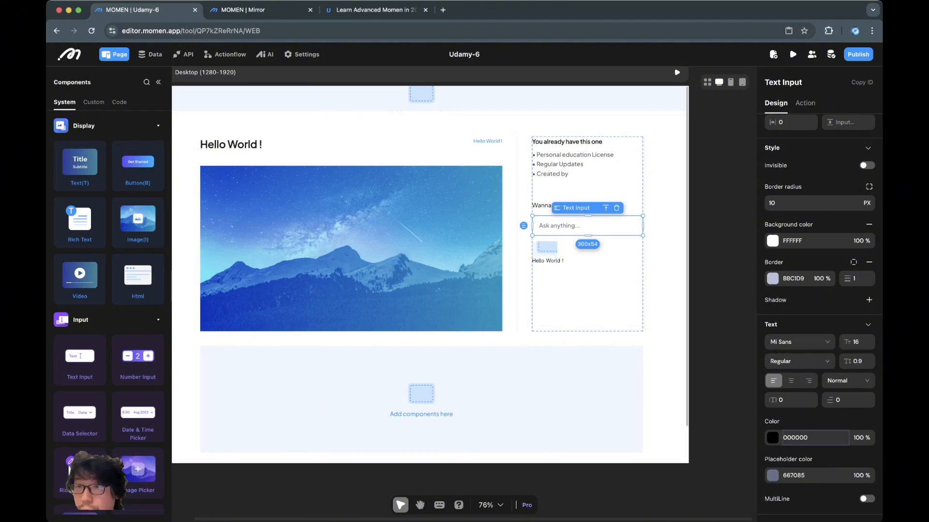
click(799, 342)
click(793, 377)
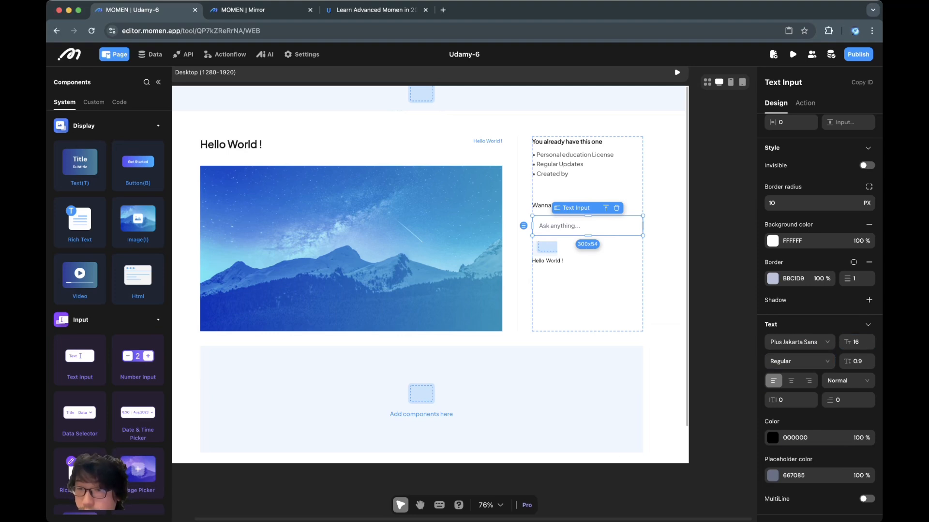
click(773, 438)
click(649, 509)
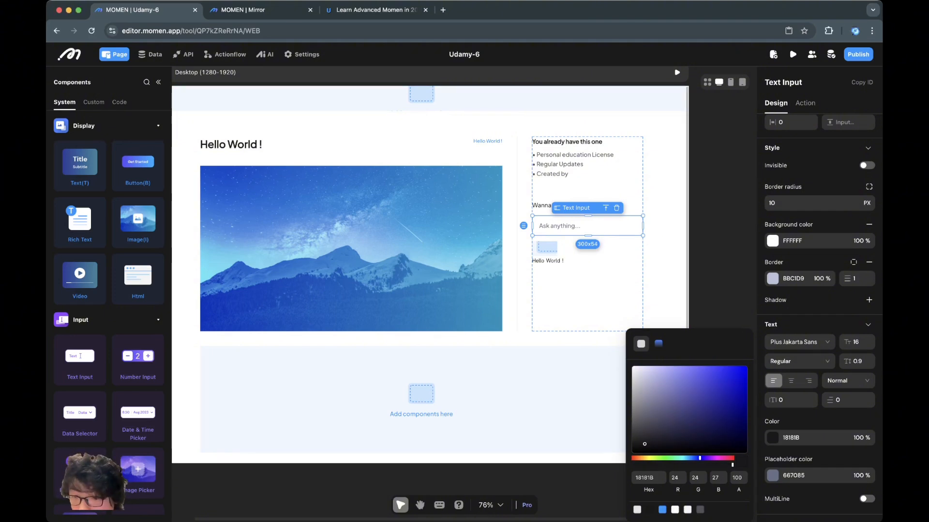
Set the input's placeholder colour to 52525B and preview the result.
click(772, 476)
click(700, 509)
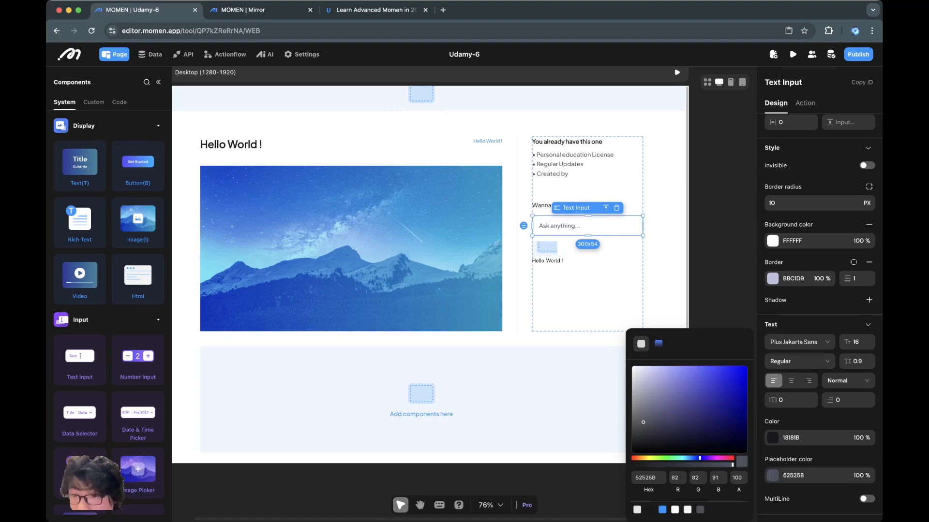
click(665, 281)
click(587, 226)
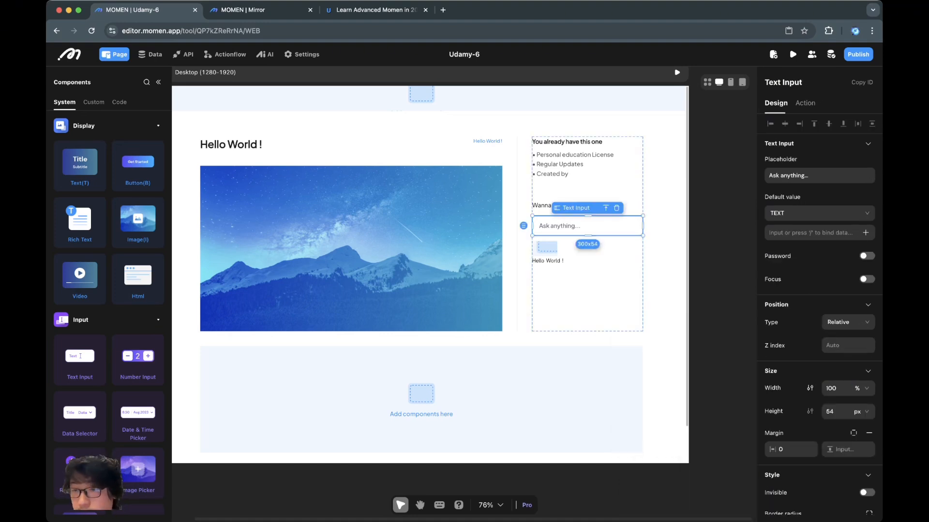
scroll(819, 314, down, 7)
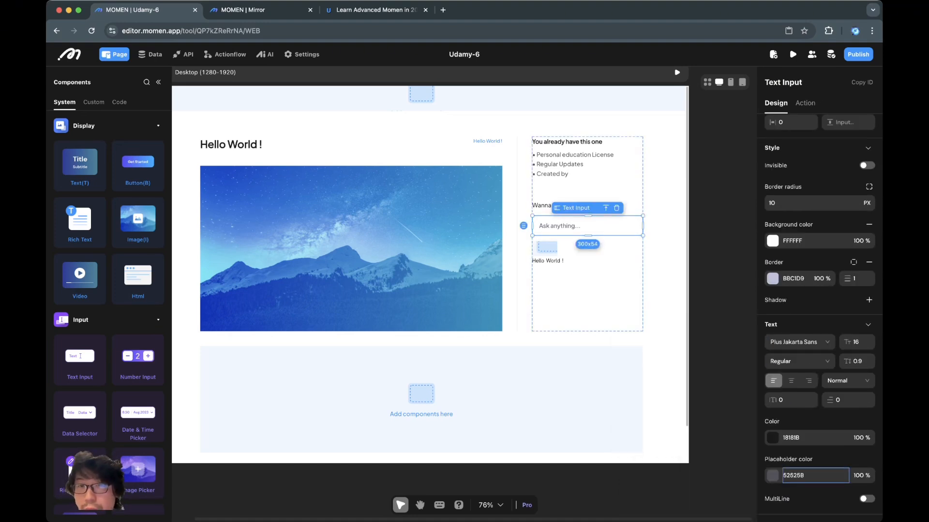
click(665, 280)
click(587, 226)
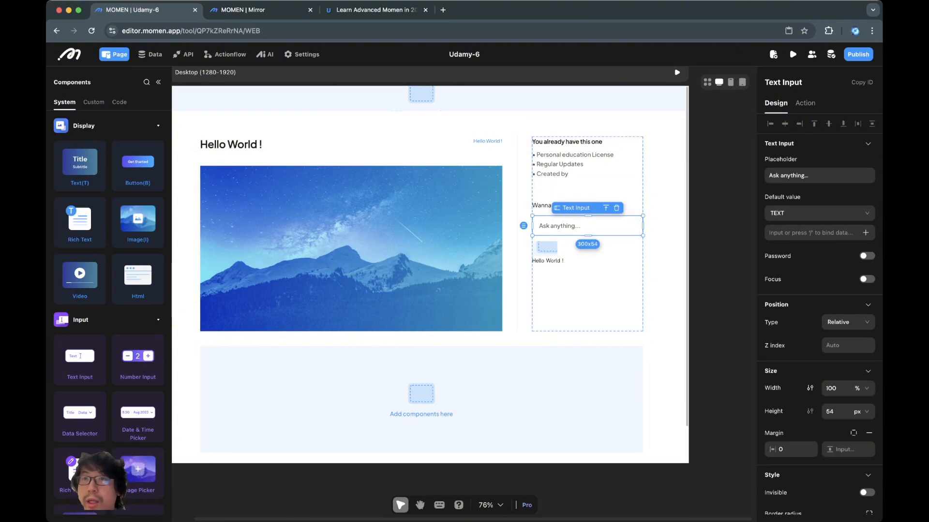
Rename the text input to 'ask ai input' and the prompt text to 'ai label'.
double_click(784, 82)
text(a)
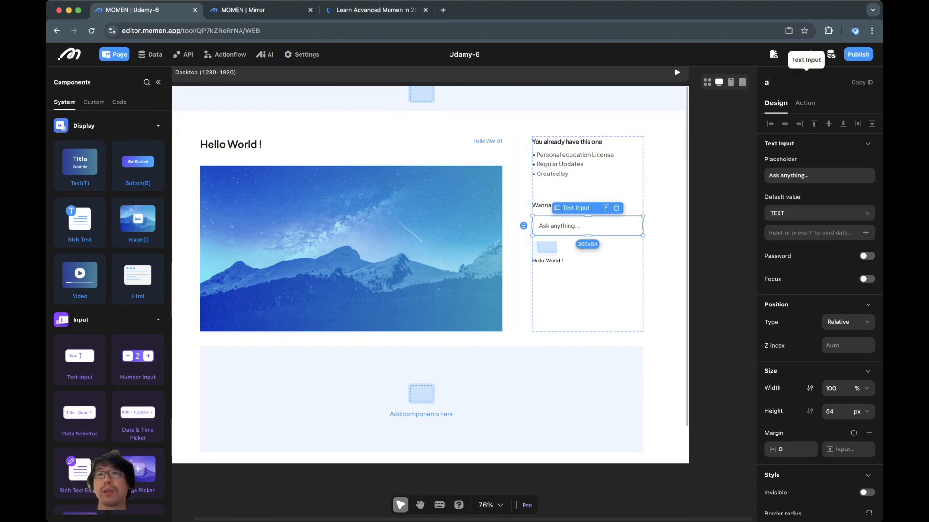
text(sk ai input)
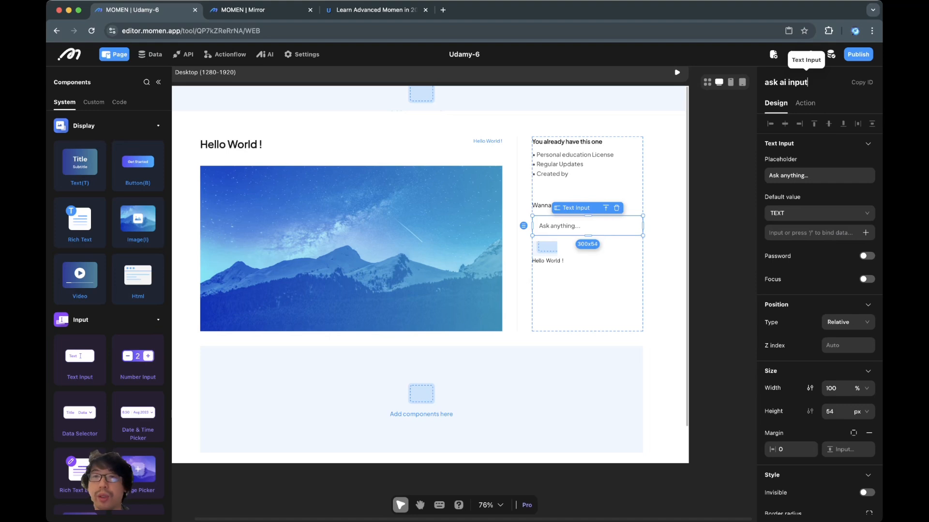
click(715, 159)
click(576, 205)
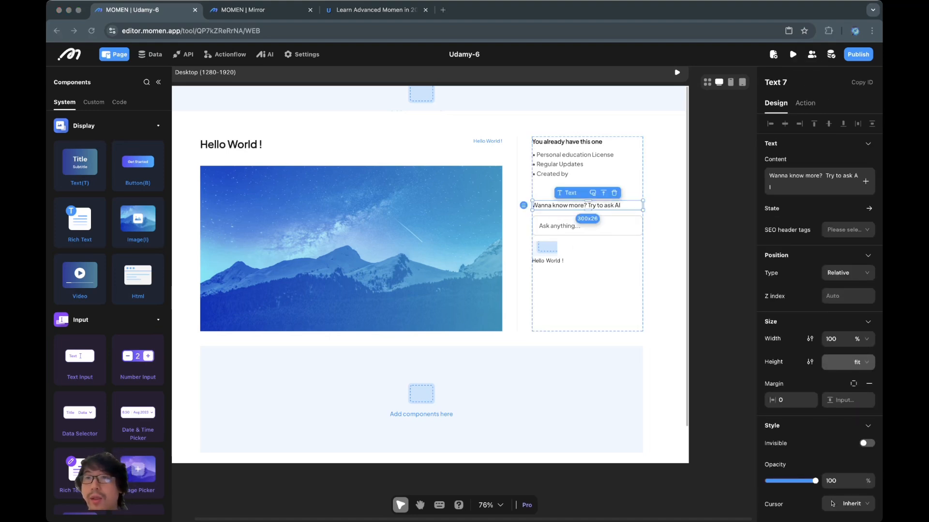
double_click(785, 82)
text(asl ai t)
key(BackSpace)
key(BackSpace)
key(BackSpace)
key(BackSpace)
text(ai label)
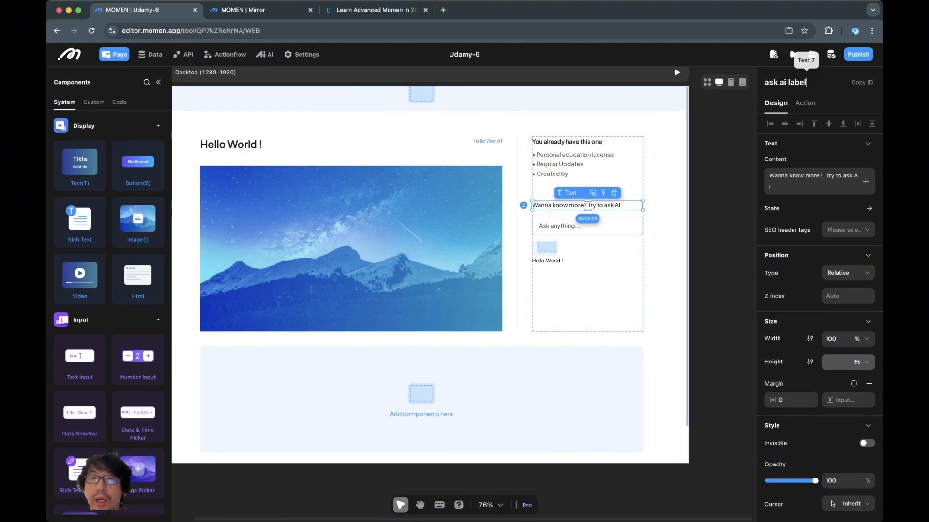
click(671, 164)
Rename the bullet list of course perks to 'purchased description'.
click(587, 165)
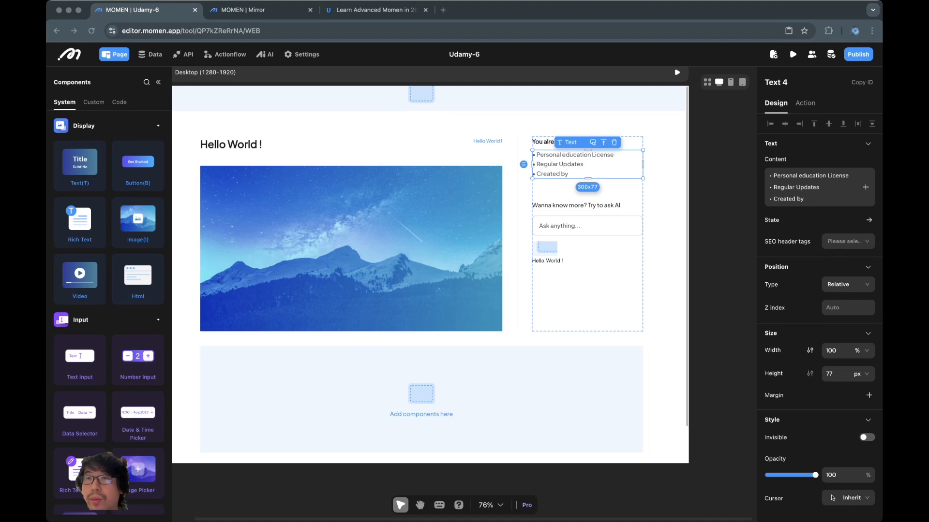
triple_click(780, 82)
text(piuc)
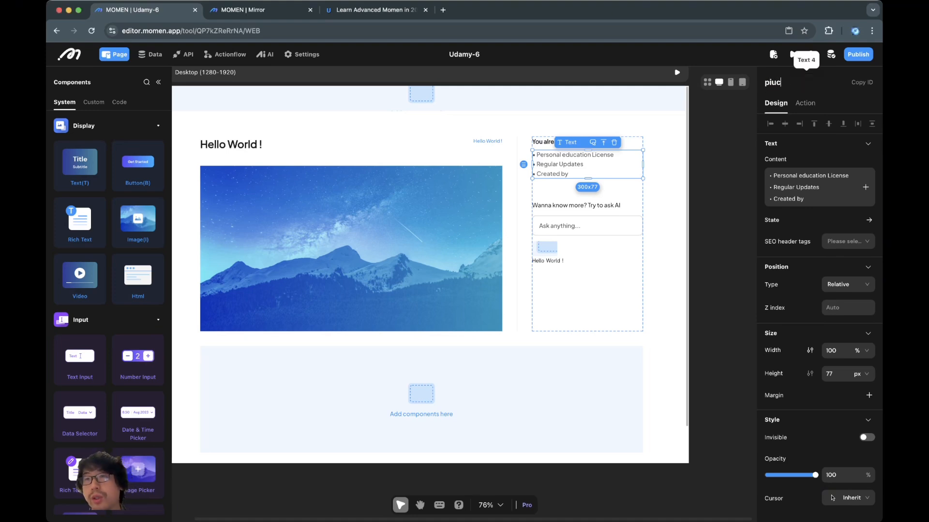
text(rcha)
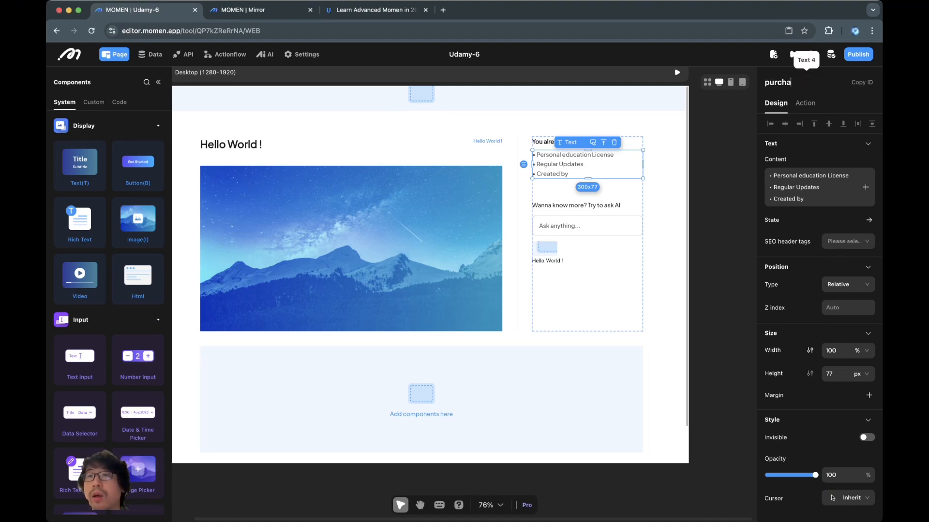
text(sed course d)
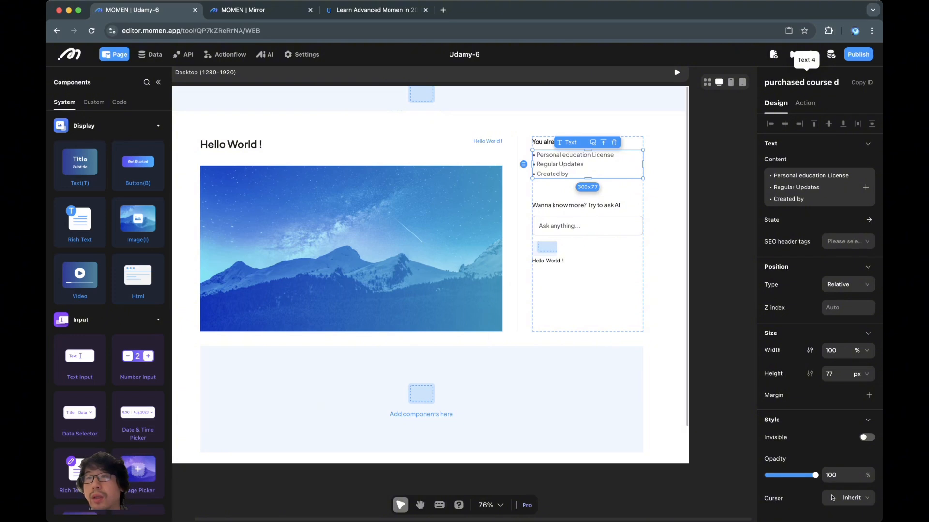
key(BackSpace)
key(BackSpace)
key(BackSpace)
key(BackSpace)
key(BackSpace)
key(BackSpace)
text(description)
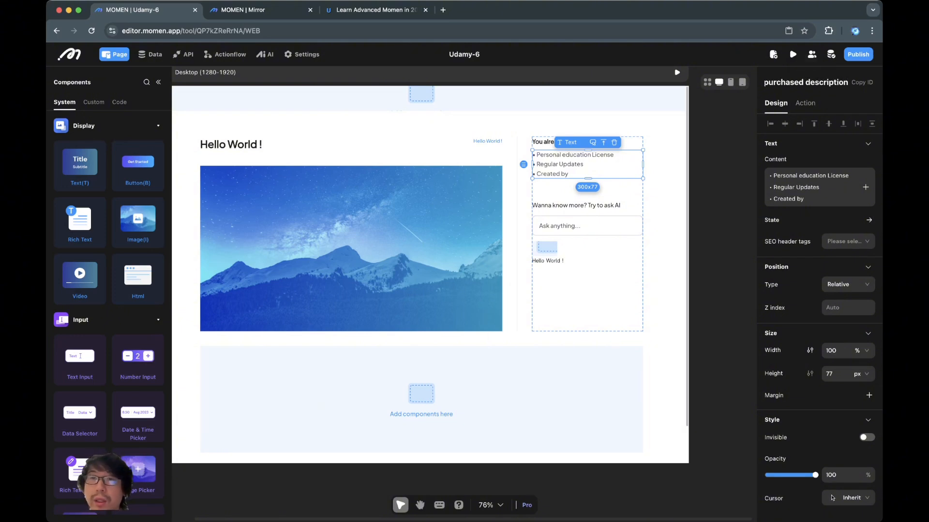
click(706, 155)
Rename the 'You already have this one' heading to 'purchased label'.
click(566, 141)
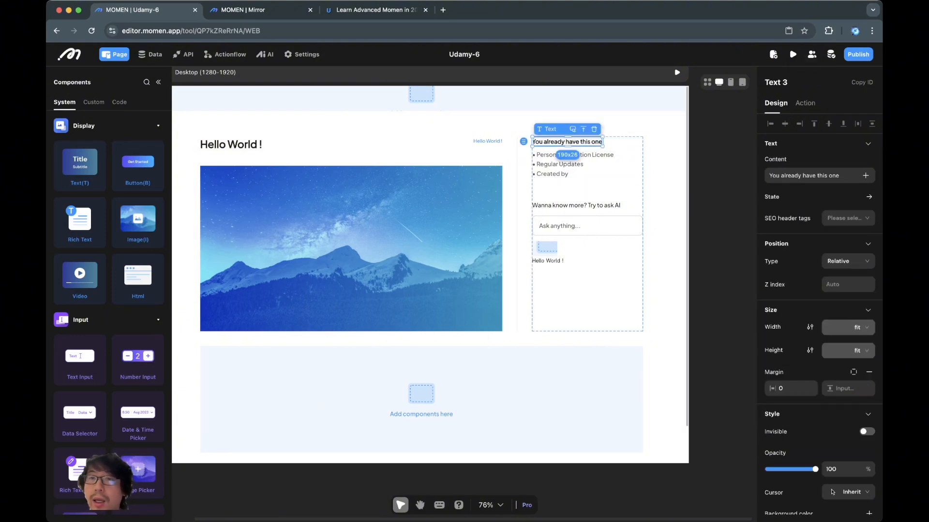
key(super+Tab)
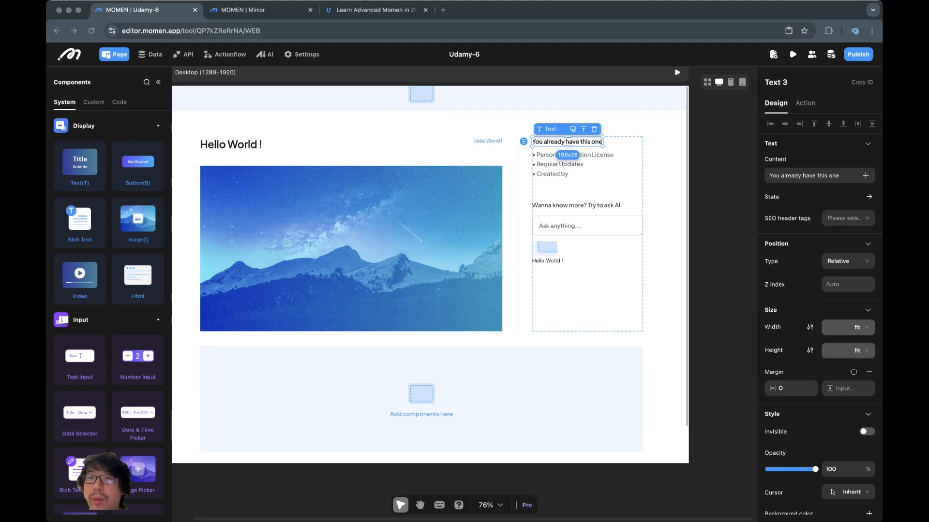
double_click(776, 82)
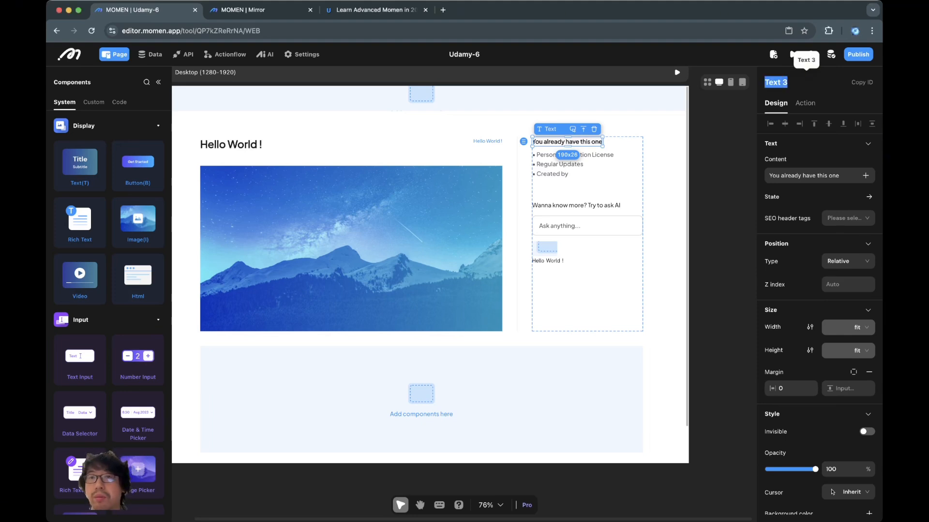
text(purchas)
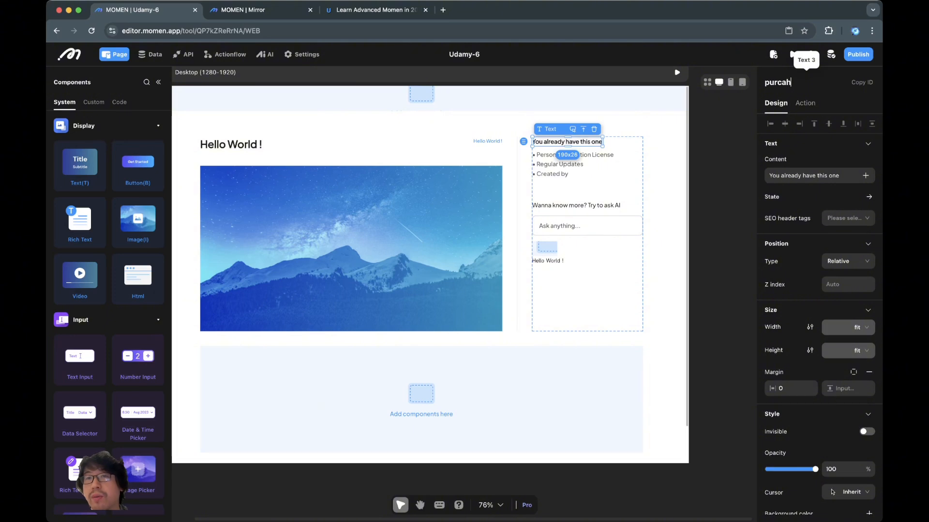
text(ed label)
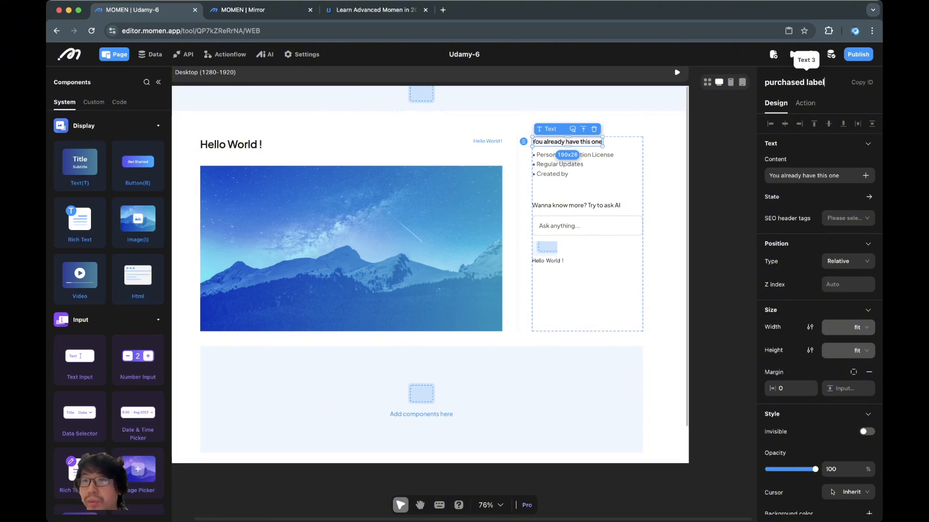
click(720, 145)
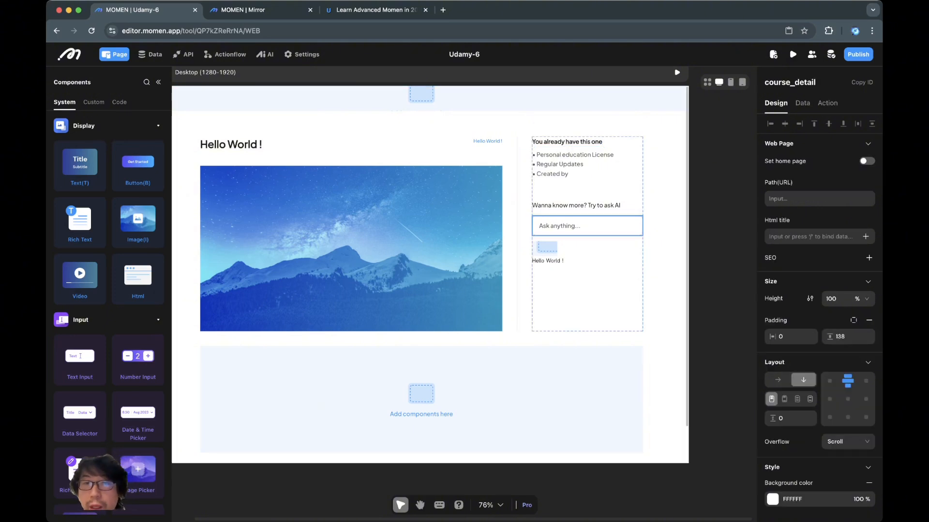
Select the send button view and compare it with the live course page.
click(545, 248)
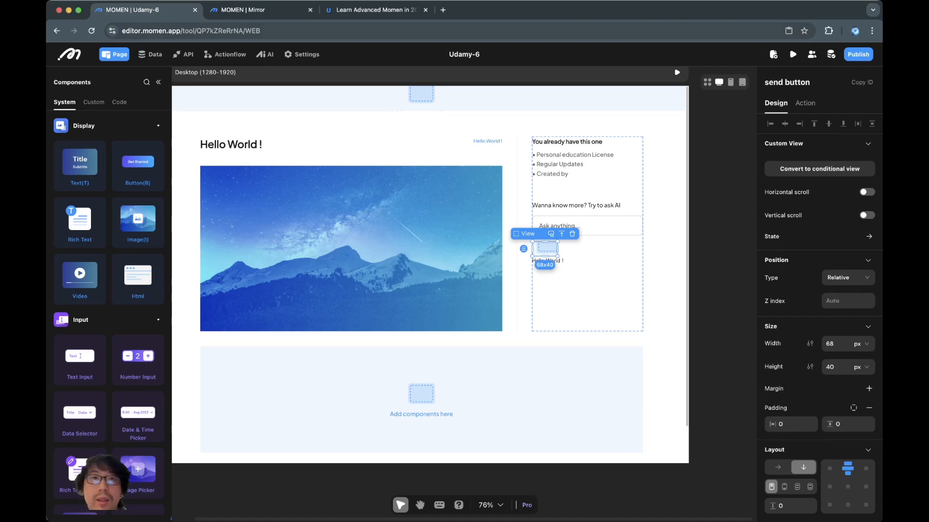
click(371, 10)
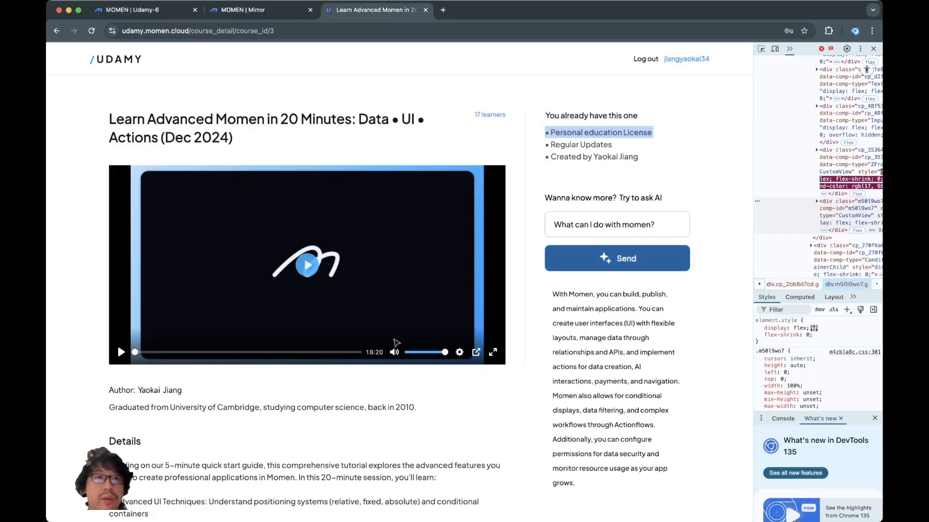
click(133, 9)
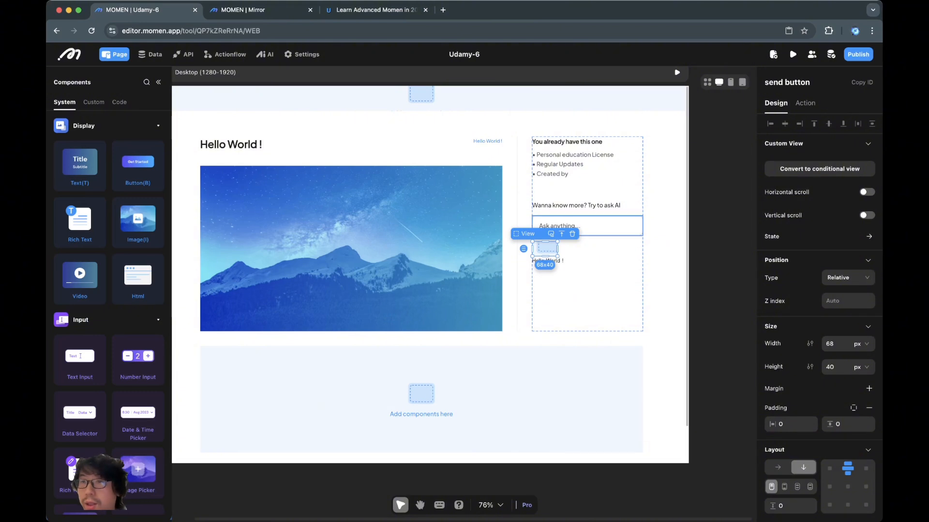
scroll(820, 314, down, 2)
scroll(820, 313, down, 2)
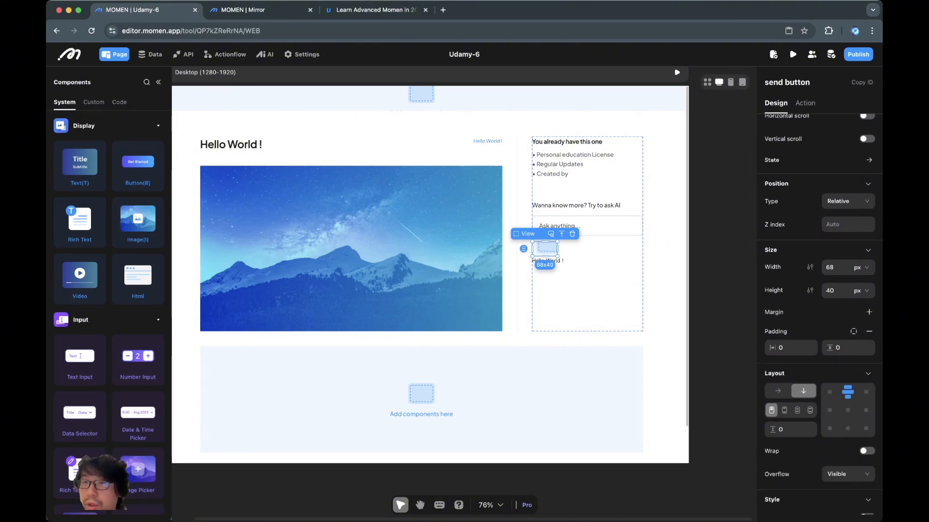
Set the send button view's width to 100% and verify it on the live page.
click(860, 267)
click(861, 302)
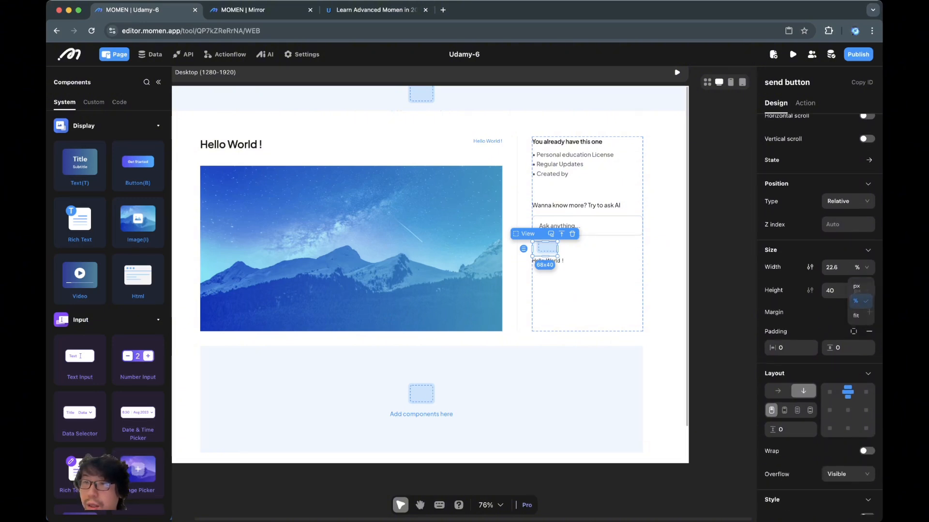
drag(832, 268, 837, 267)
text(100)
click(665, 261)
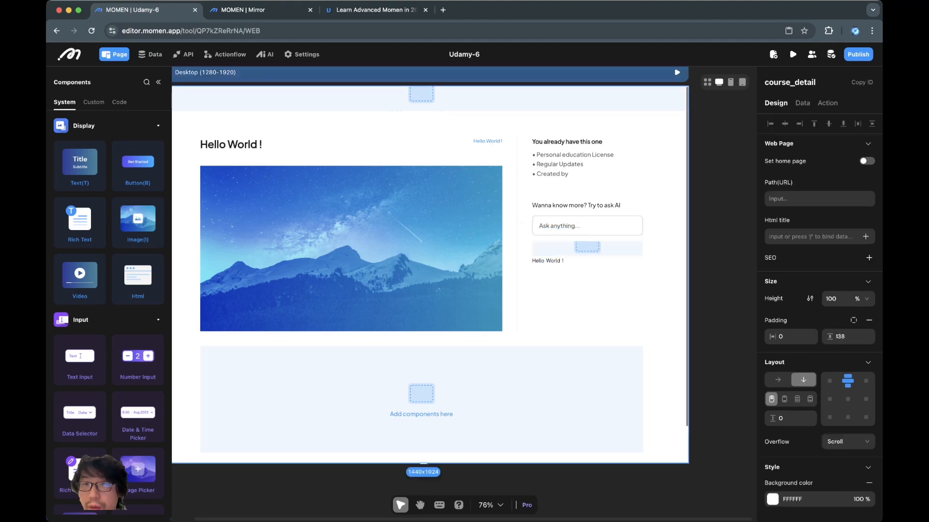
click(587, 249)
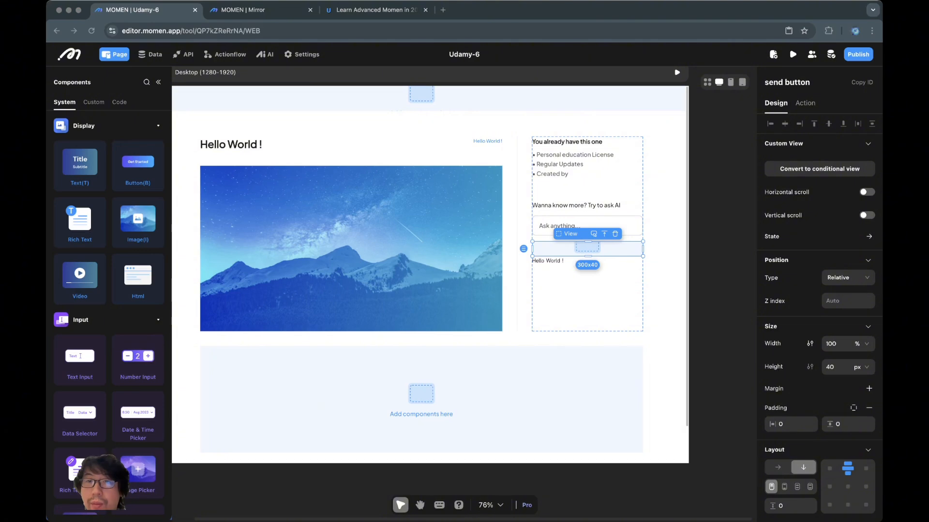
click(373, 10)
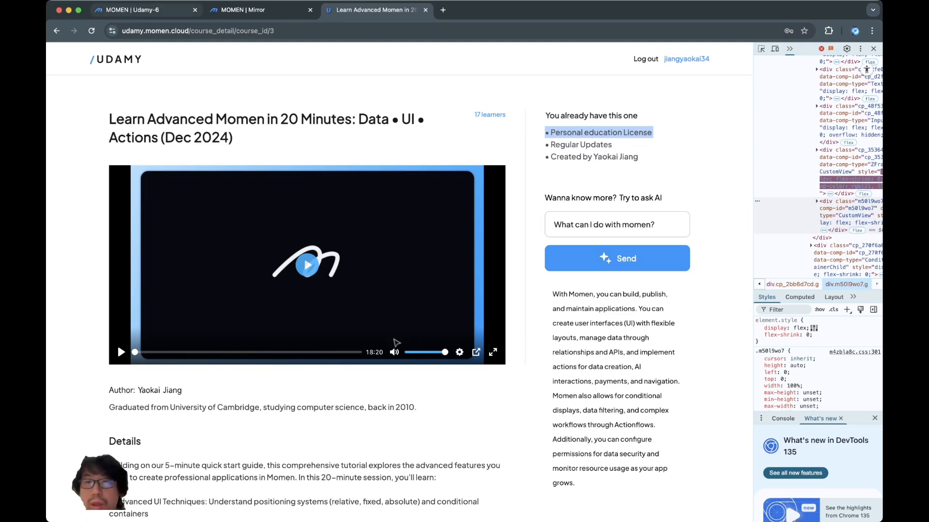
click(126, 10)
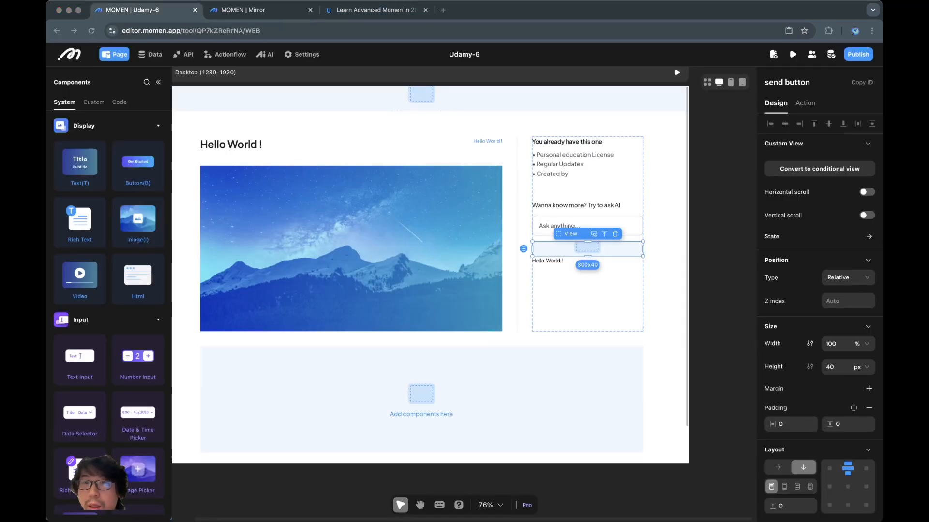
Add a 28×28 image inside the send button row.
click(138, 222)
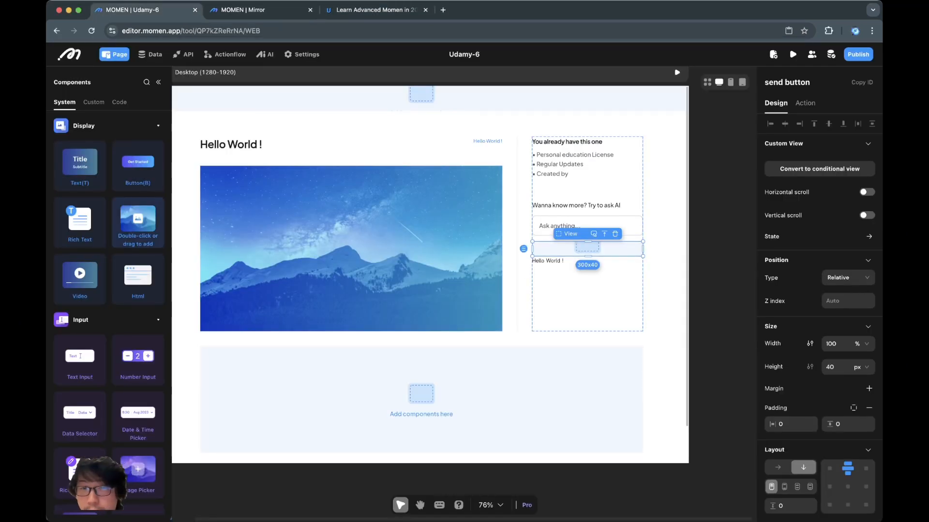
drag(137, 223, 588, 248)
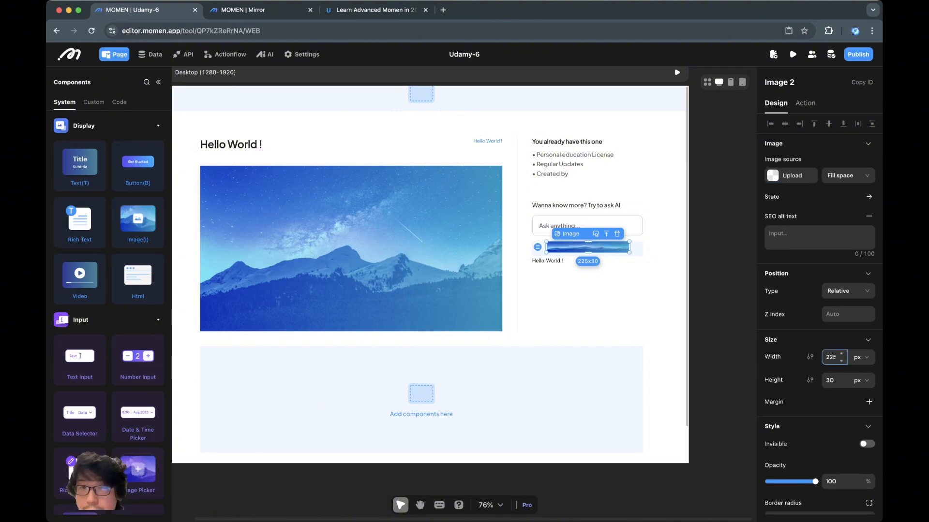
click(826, 357)
drag(825, 357, 846, 358)
text(28)
double_click(829, 380)
text(28)
key(Return)
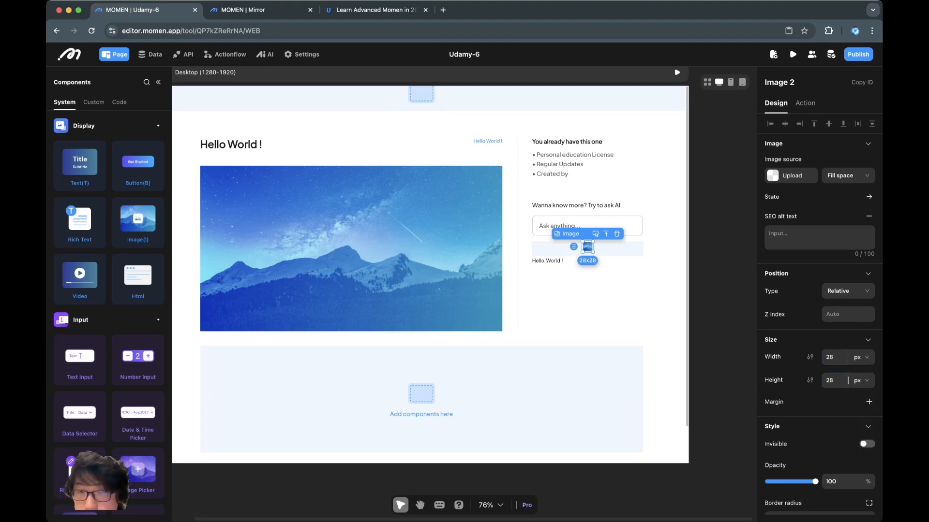
click(666, 285)
Add a text beside the image and lay the row out horizontally, centred, with a 10 gap.
click(610, 249)
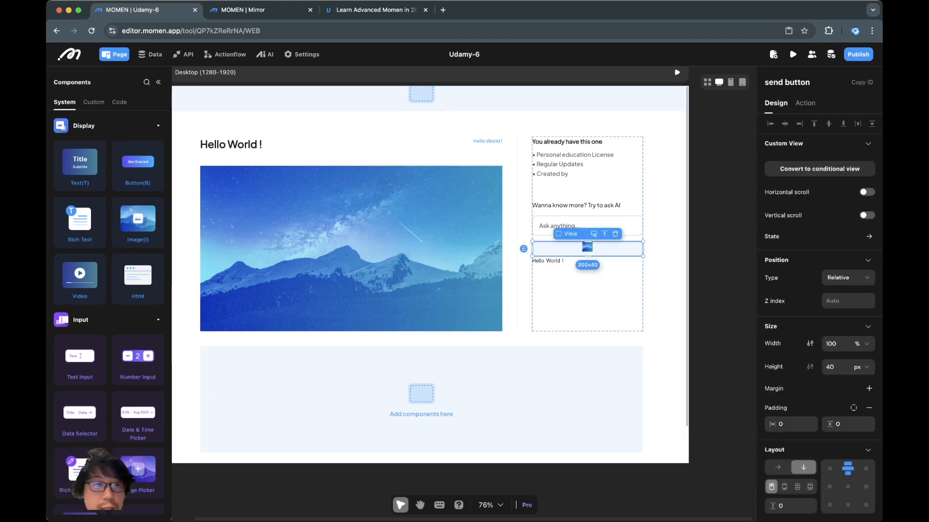
drag(80, 165, 612, 248)
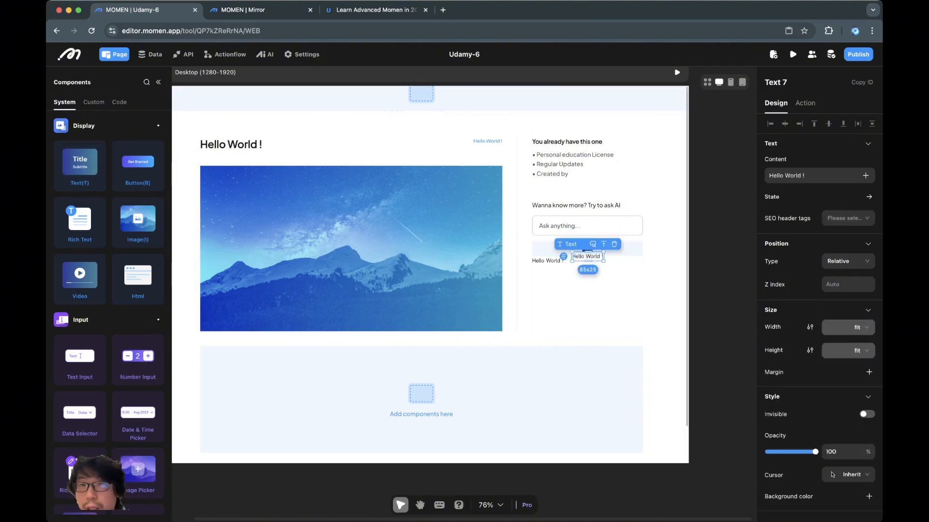
click(629, 249)
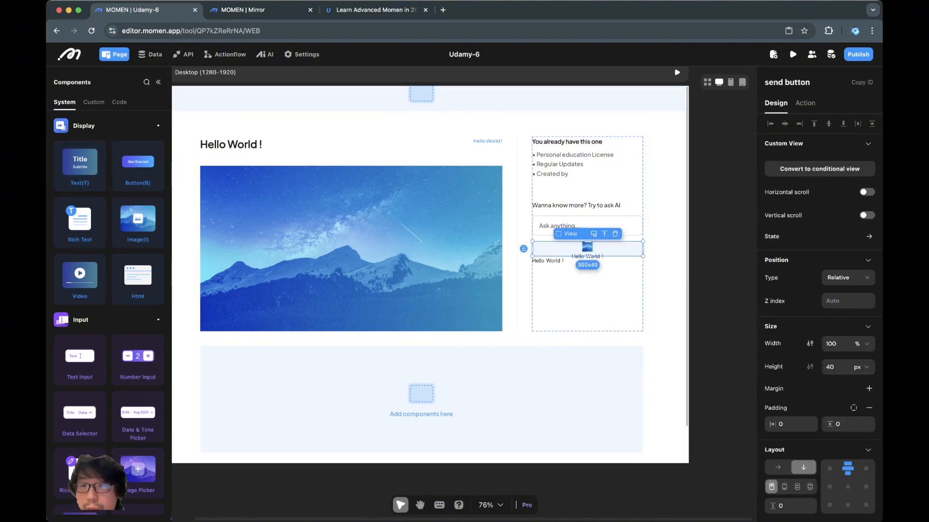
click(777, 467)
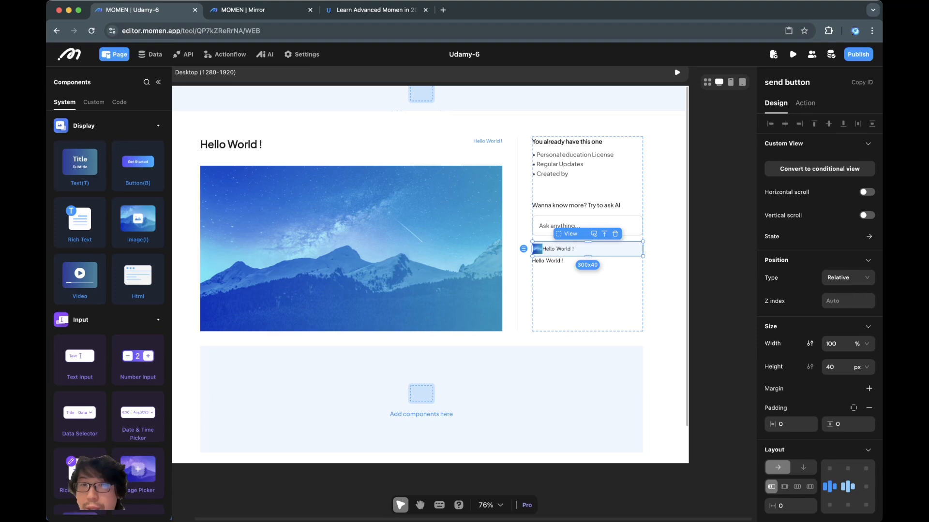
click(848, 486)
key(super+Tab)
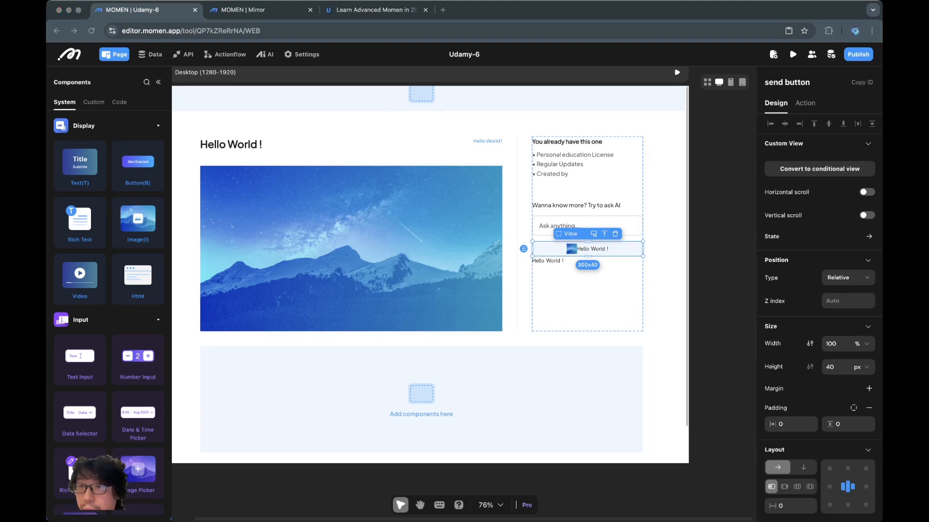
key(super+Tab)
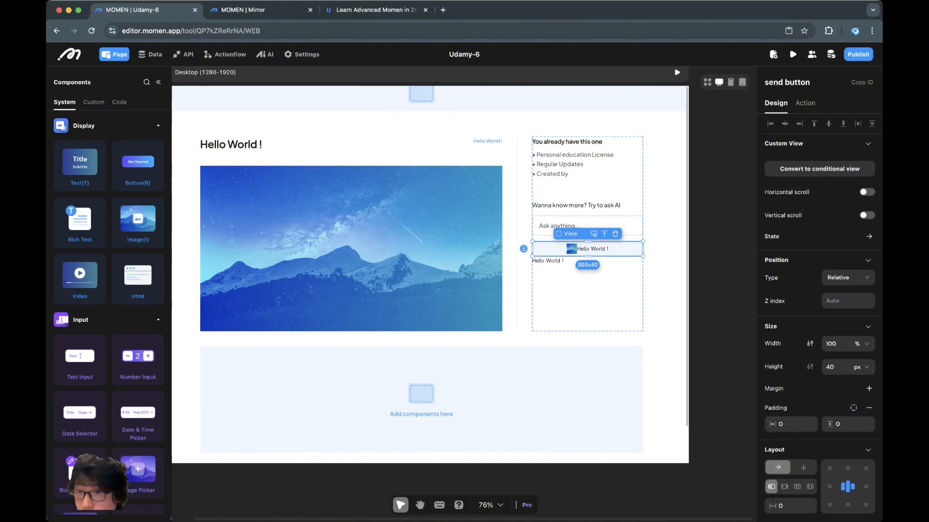
click(788, 506)
text(10)
scroll(832, 441, down, 5)
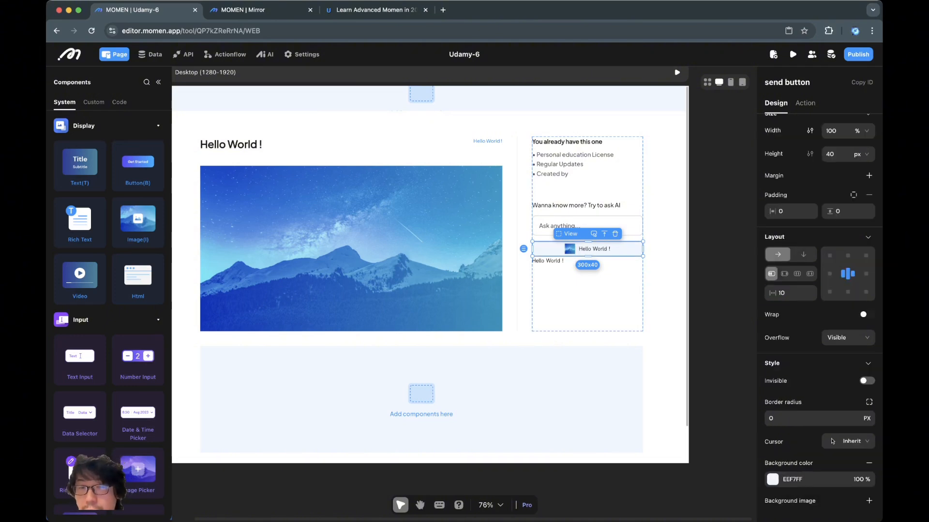
click(599, 249)
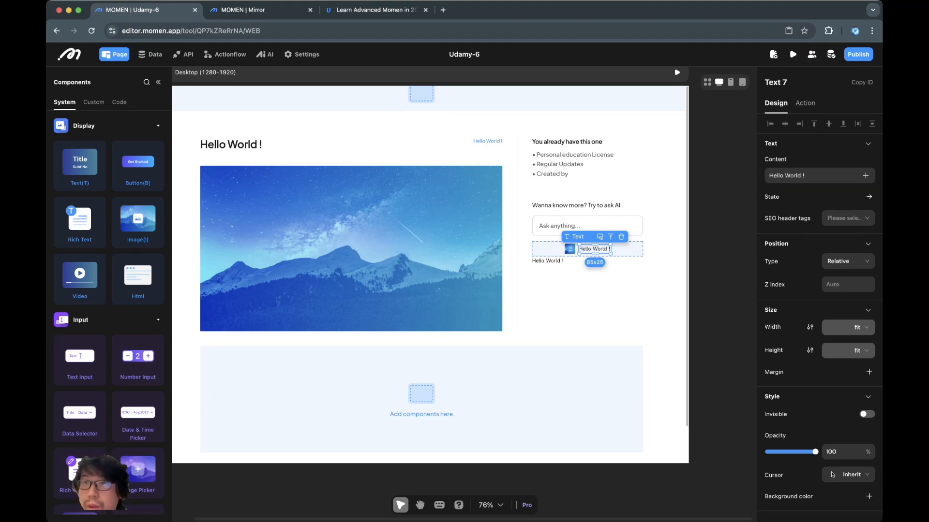
Rename Text 7 to 'send text' and change its content from 'Hello World !' to 'Send'.
click(787, 83)
key(super+a)
text(send text)
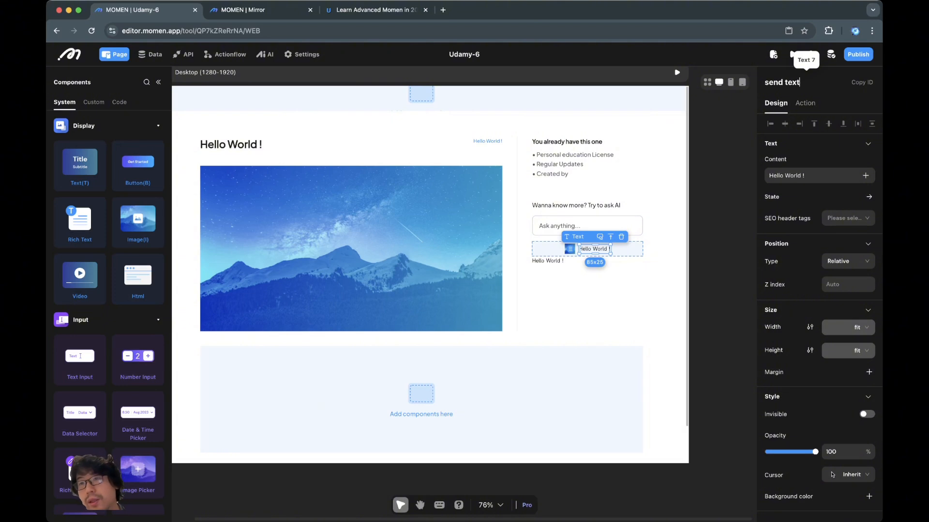
click(817, 176)
key(super+a)
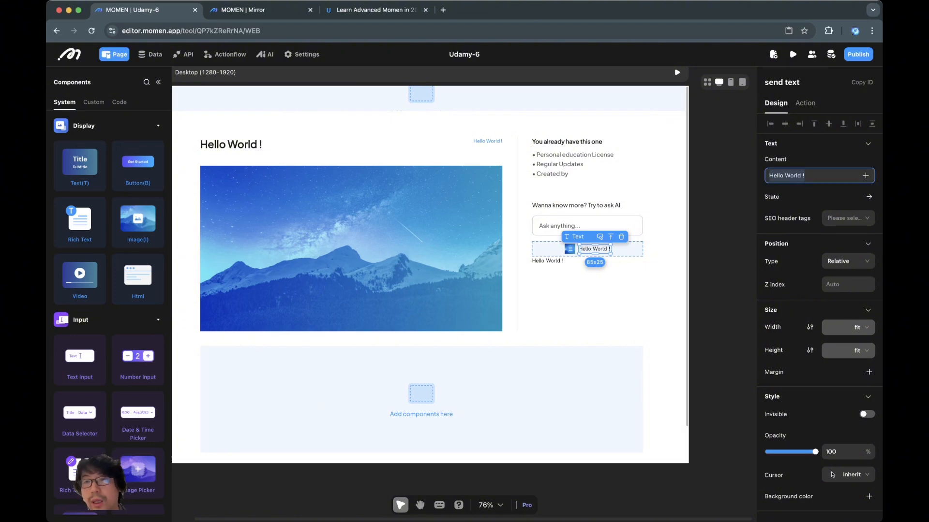
text(Send)
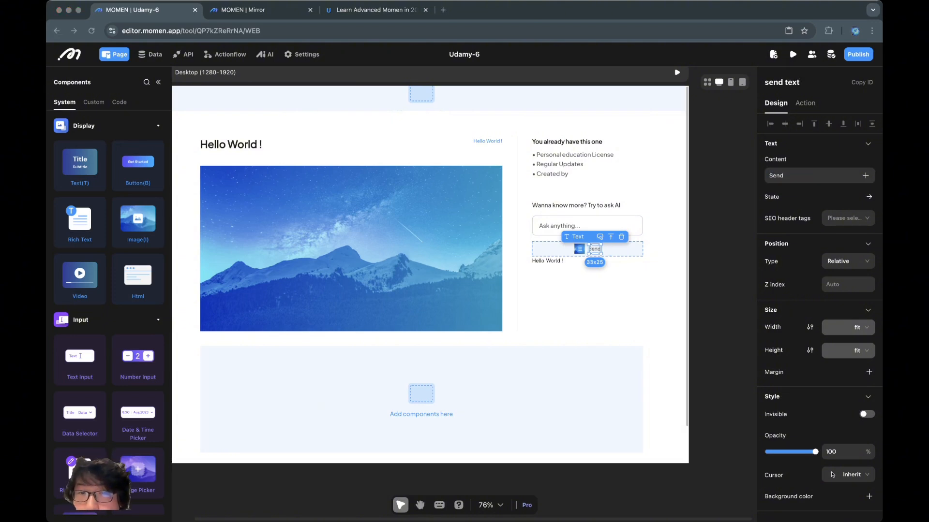
click(721, 208)
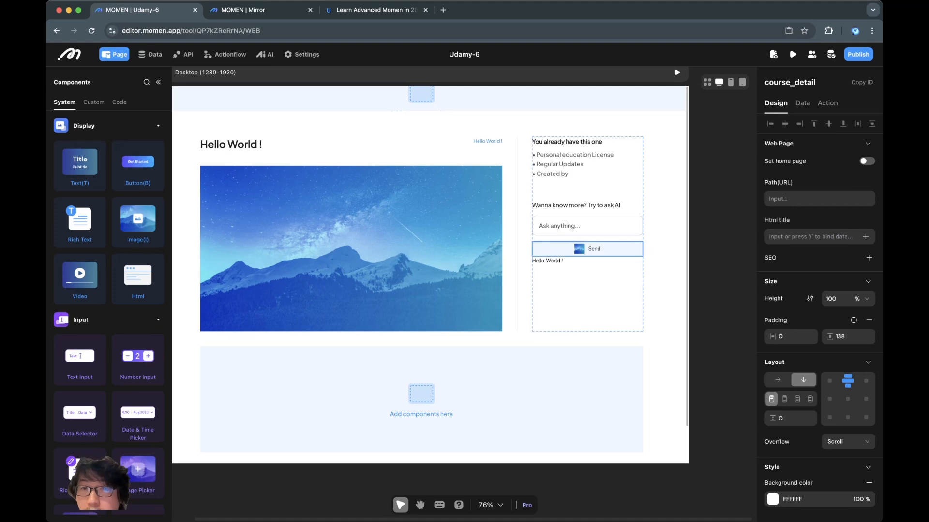
click(616, 249)
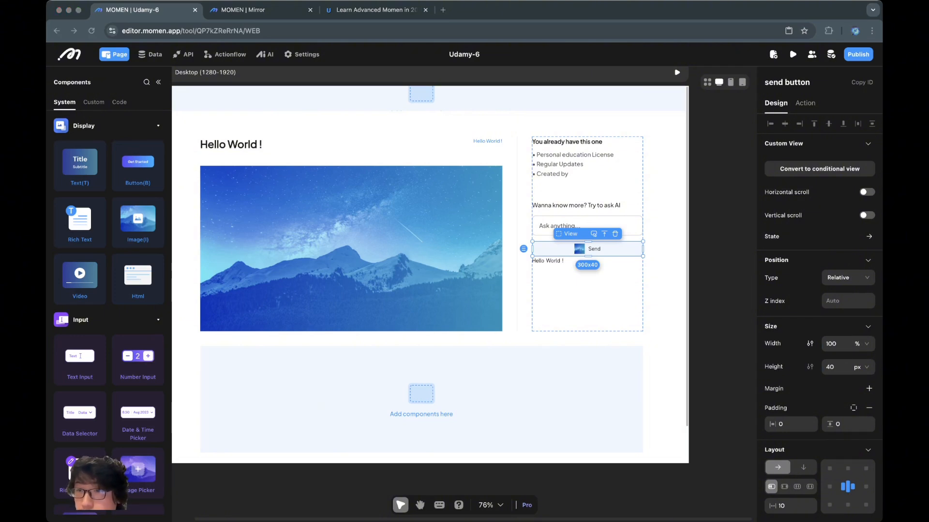
Set the send button row's height to 54 px.
double_click(830, 367)
text(54)
key(Return)
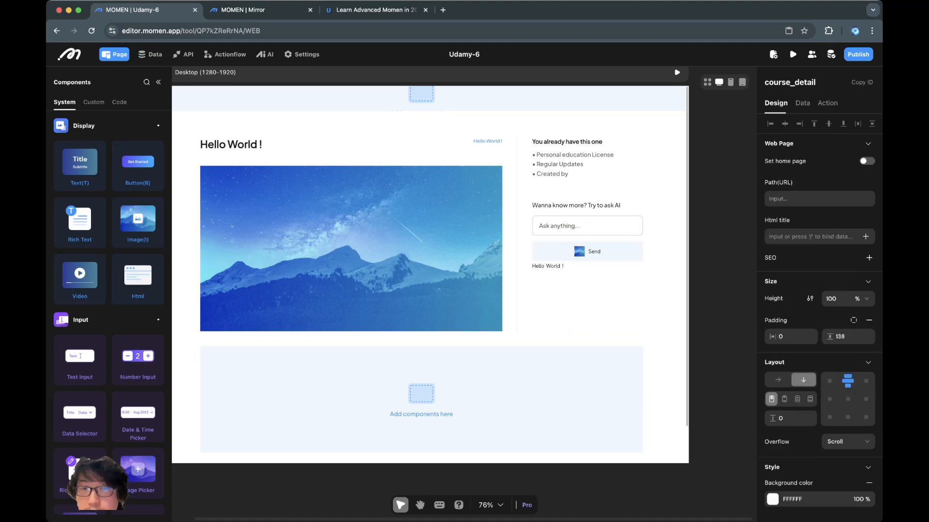
scroll(430, 270, down, 2)
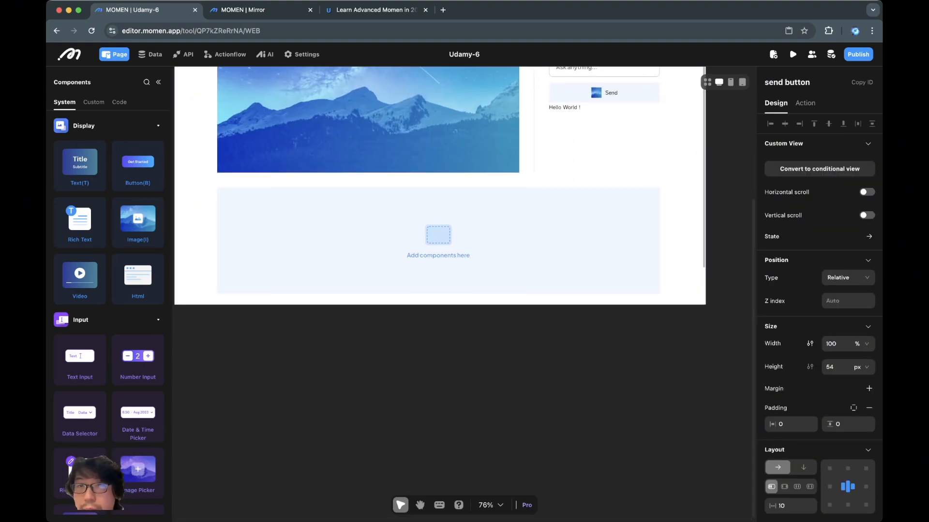
scroll(832, 465, down, 4)
scroll(817, 314, down, 2)
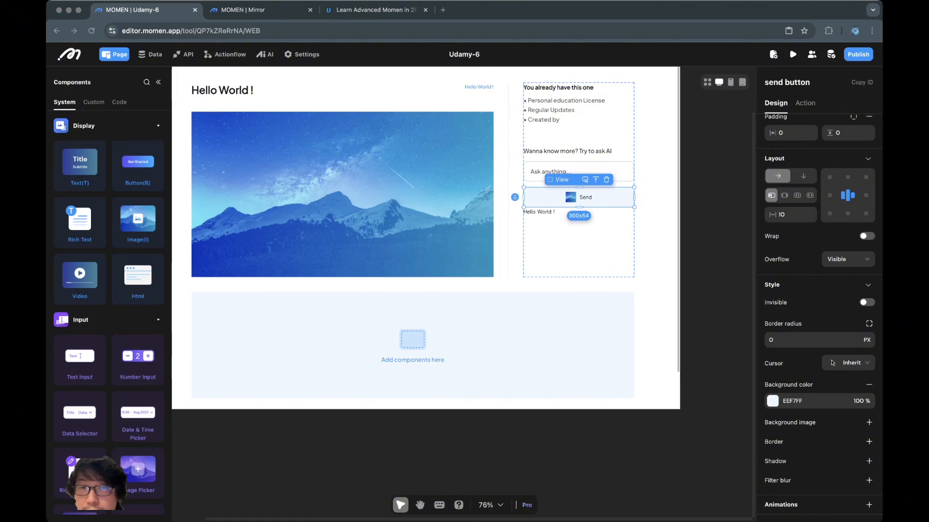
Give the send button container a 10 px border radius.
click(711, 310)
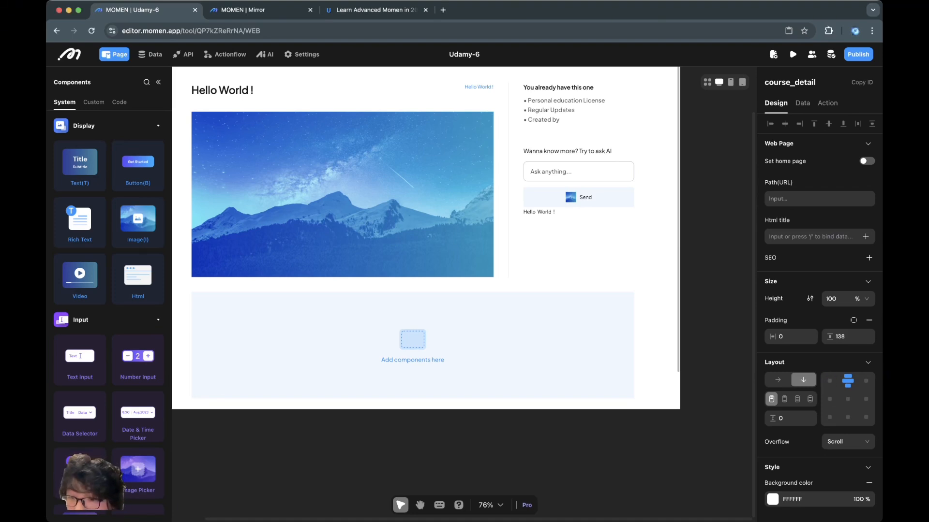
scroll(820, 314, down, 1)
scroll(820, 314, up, 1)
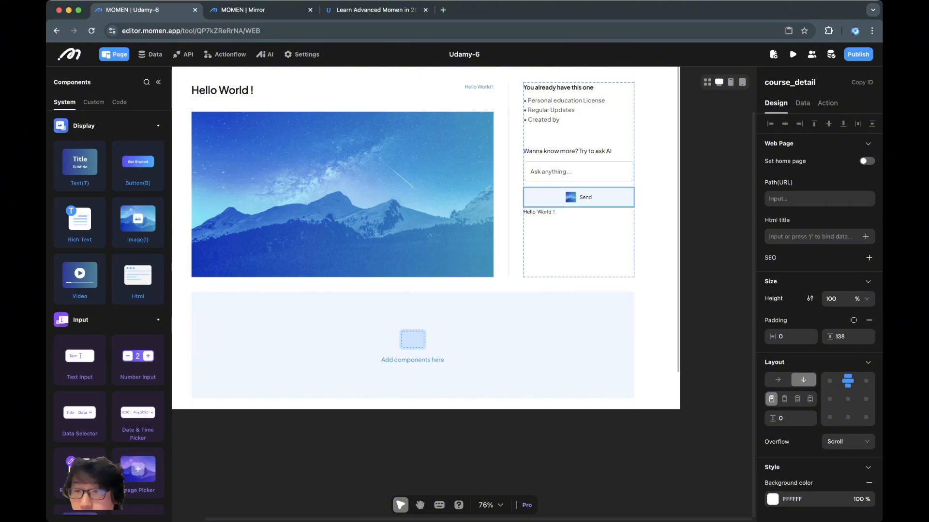
click(578, 198)
scroll(832, 391, down, 10)
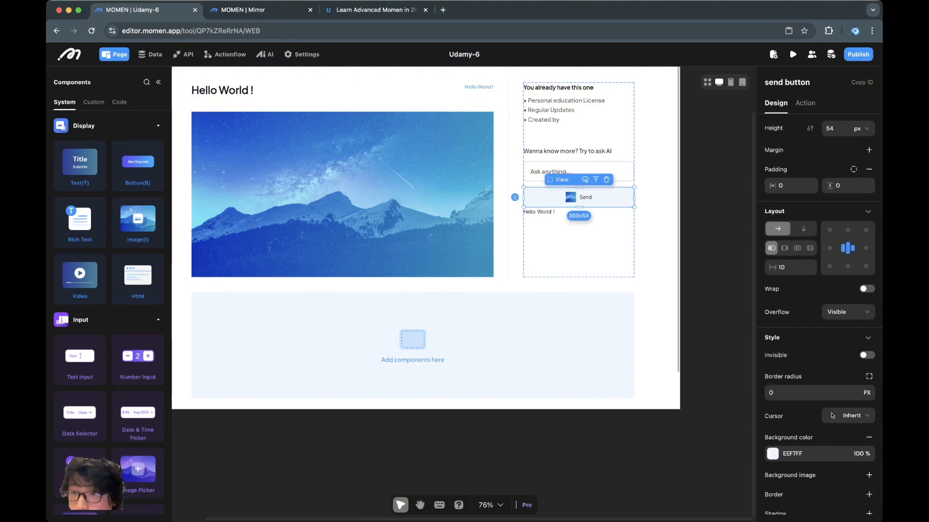
key(Return)
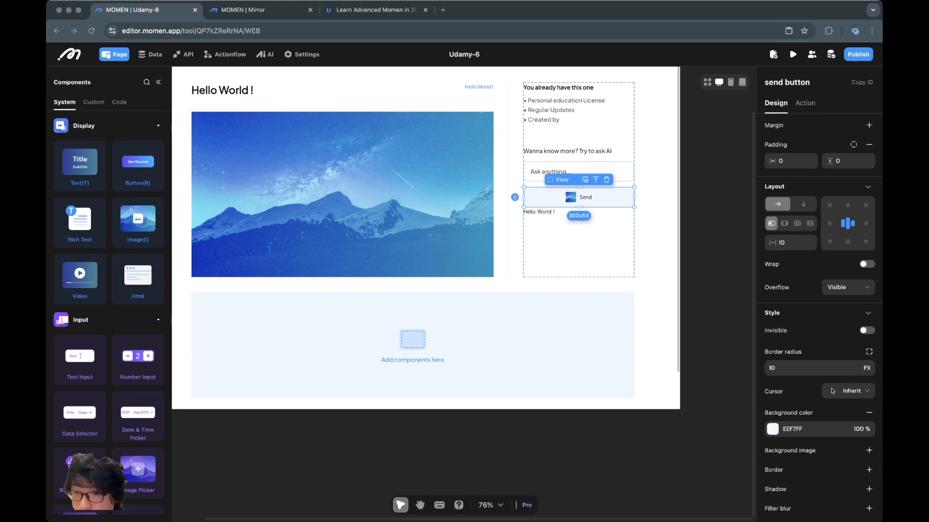
Fill the send button background with the blue 1598FF preset.
click(772, 429)
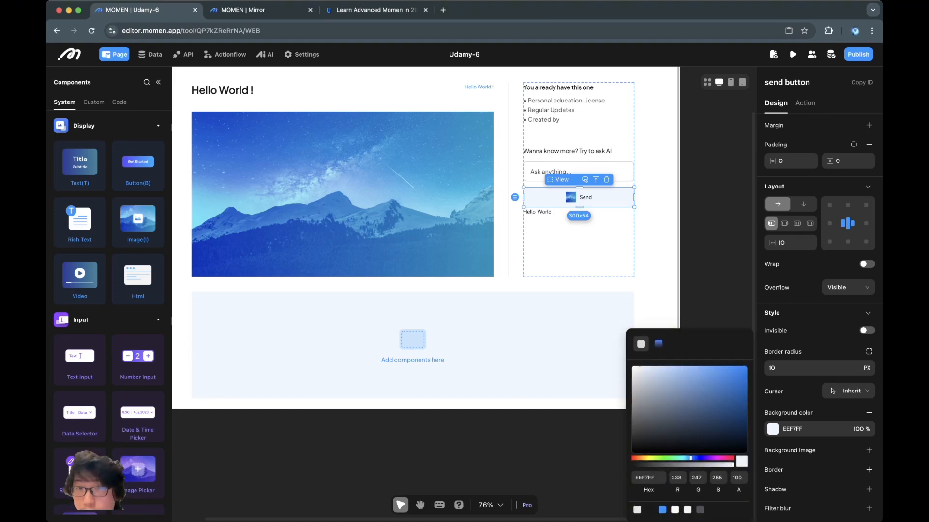
click(662, 509)
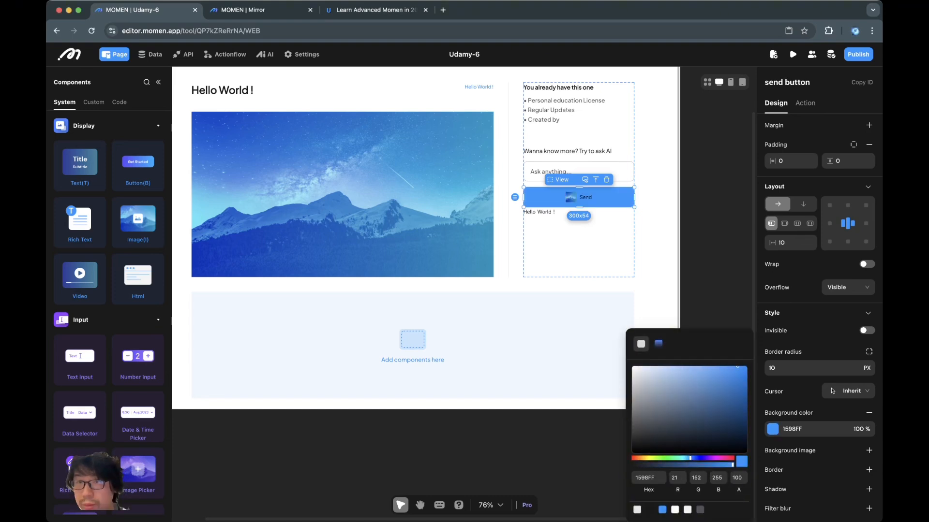
click(657, 281)
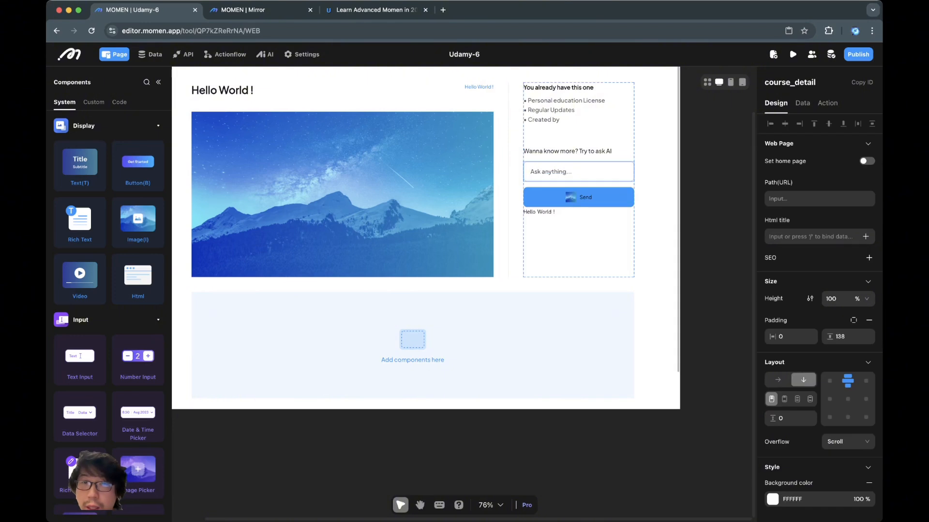
click(585, 197)
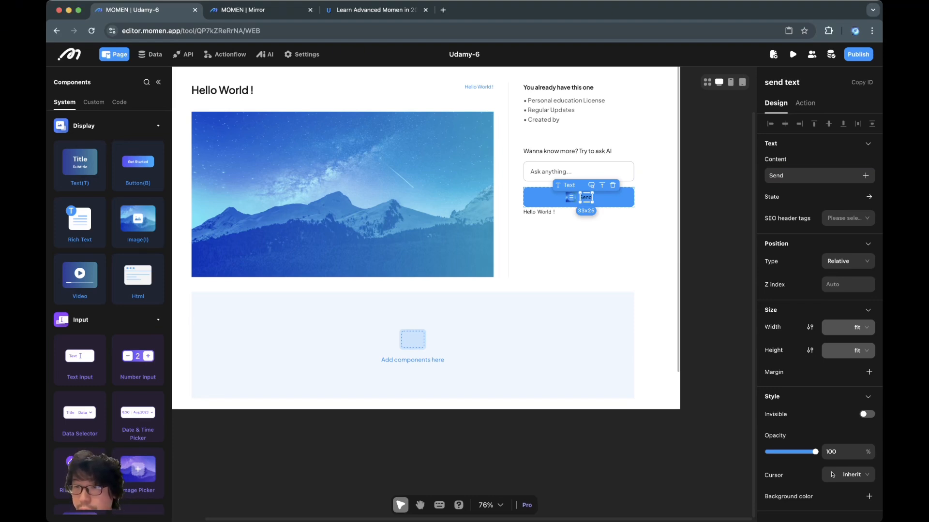
Style the Send label as Plus Jakarta Sans 16 Bold, line height 1.6, colour F4F4F4.
scroll(810, 350, down, 5)
click(799, 360)
click(794, 396)
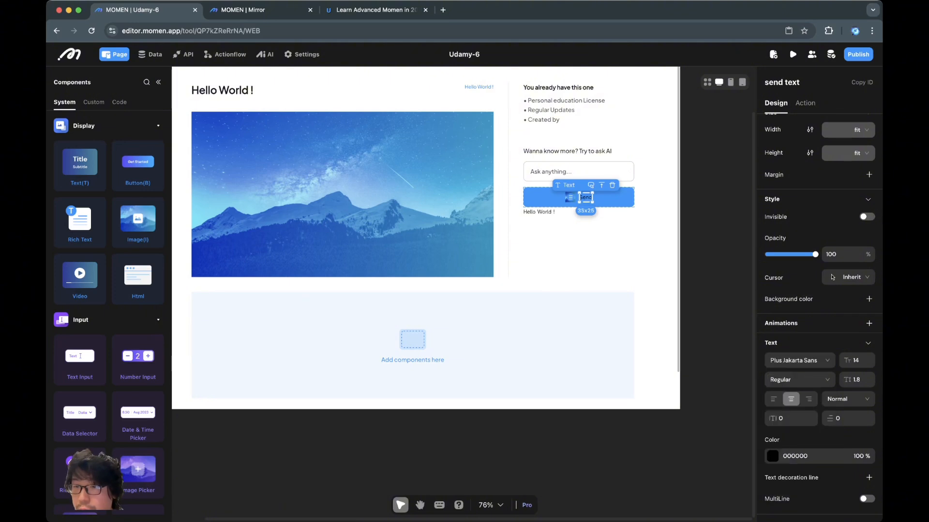
click(872, 357)
click(871, 357)
click(799, 379)
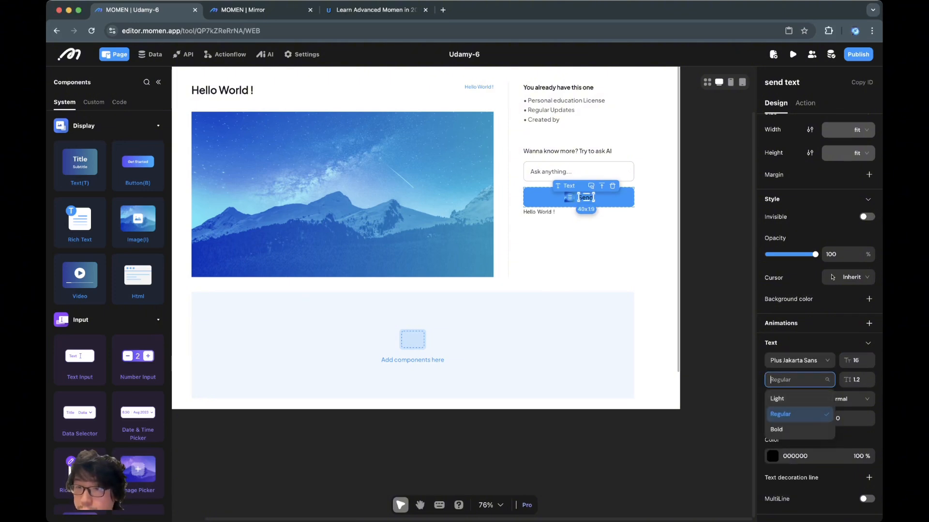
click(793, 430)
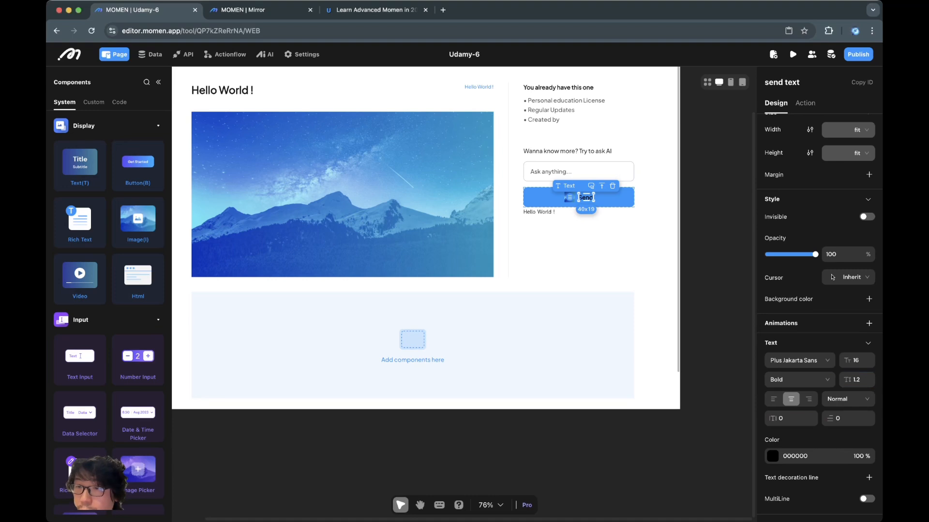
key(Tab)
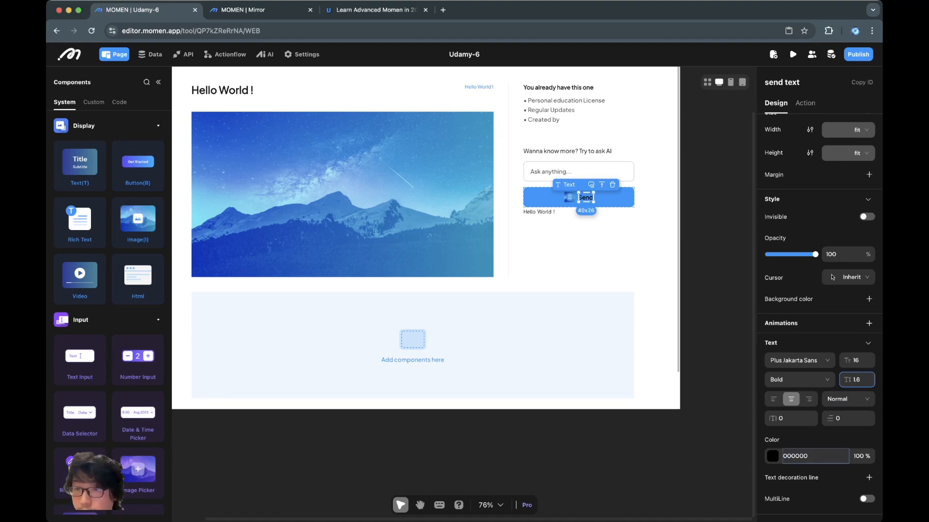
click(772, 456)
click(687, 510)
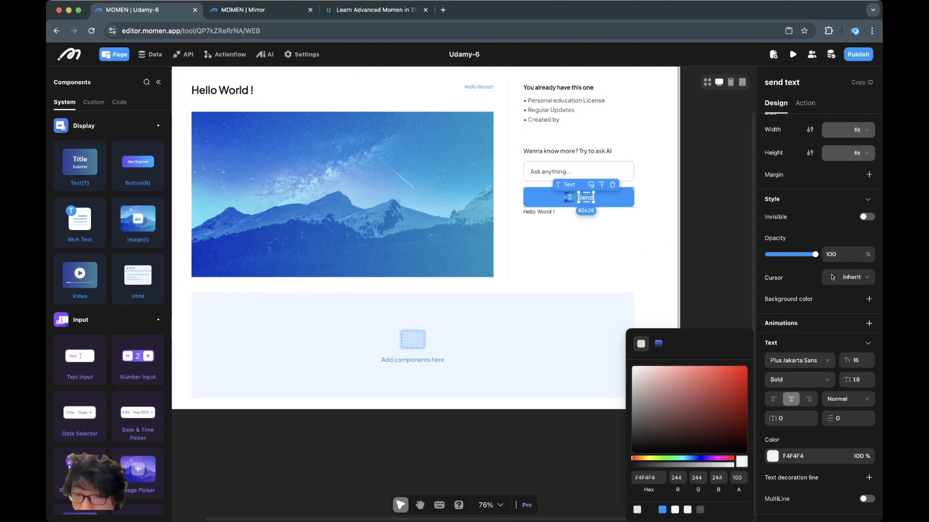
Make the Send label pure white and upload a sparkle image as the button's icon.
click(674, 509)
click(696, 276)
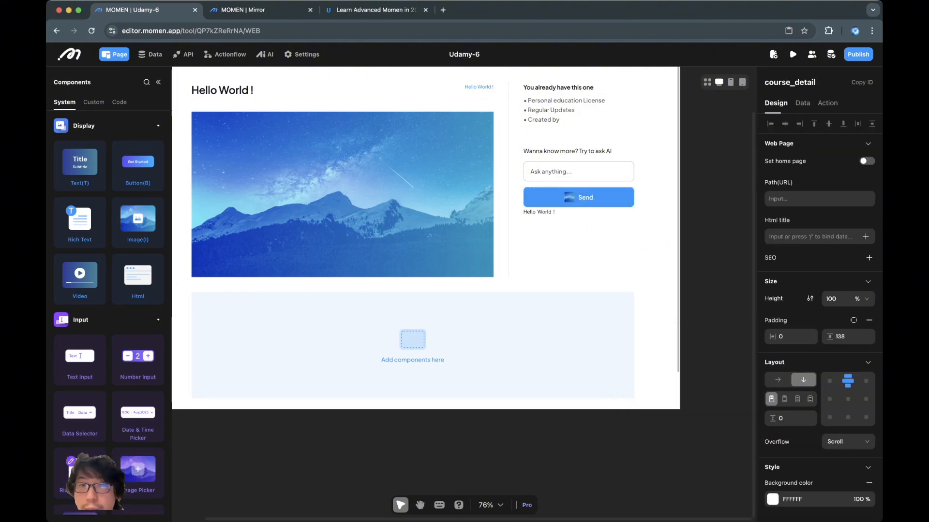
click(570, 197)
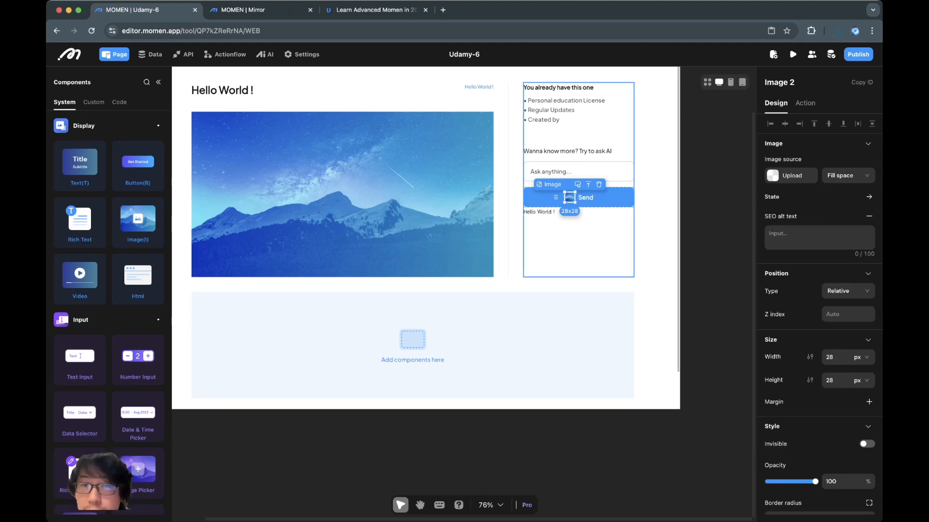
click(792, 176)
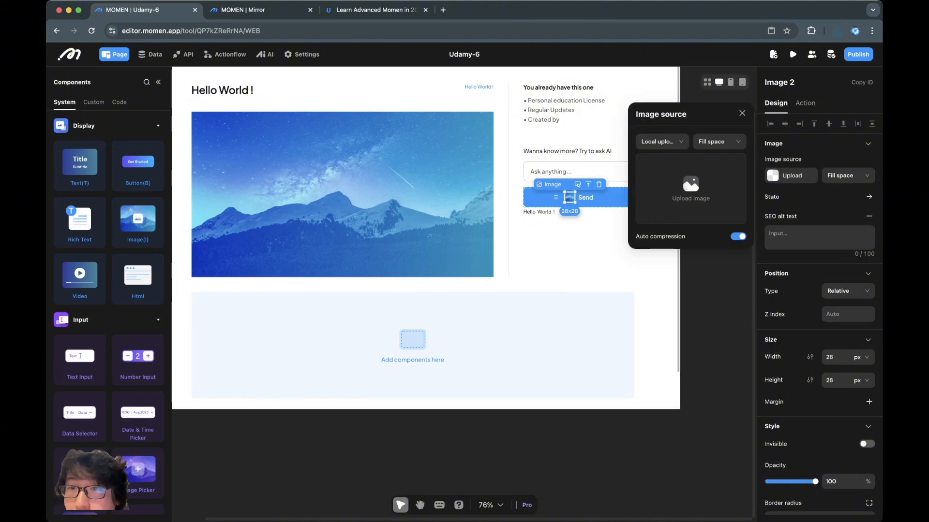
click(690, 188)
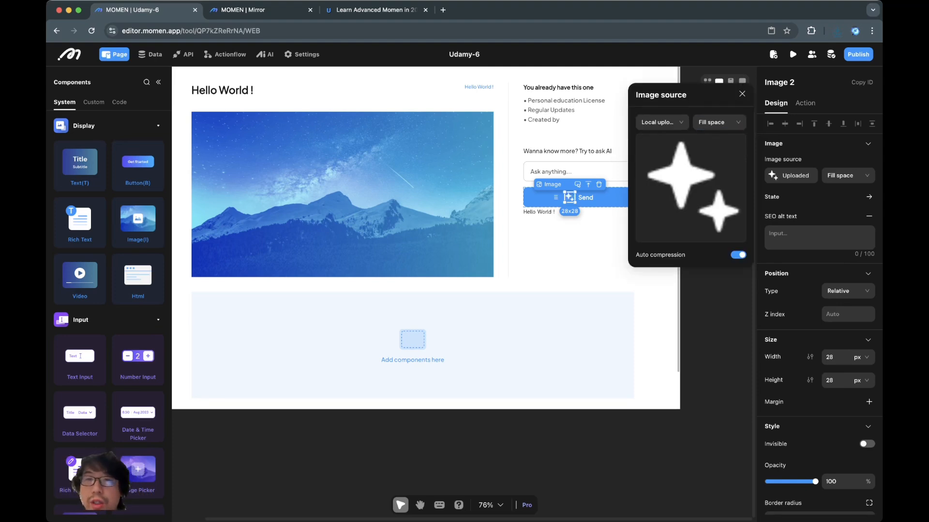
click(658, 314)
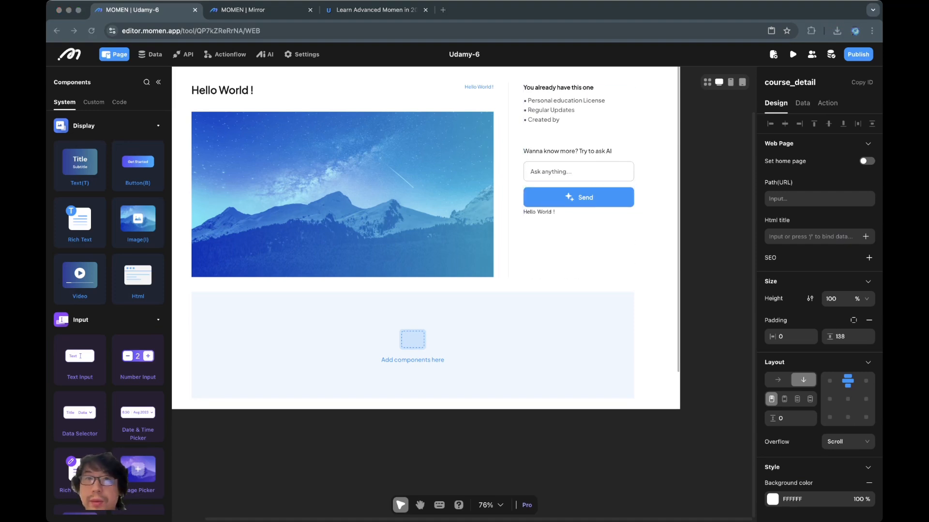
key(super+3)
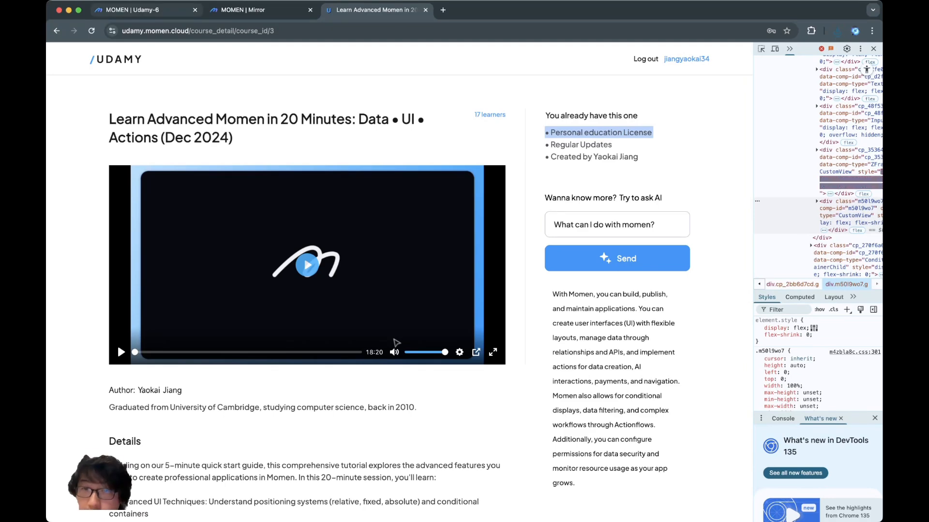
key(super+1)
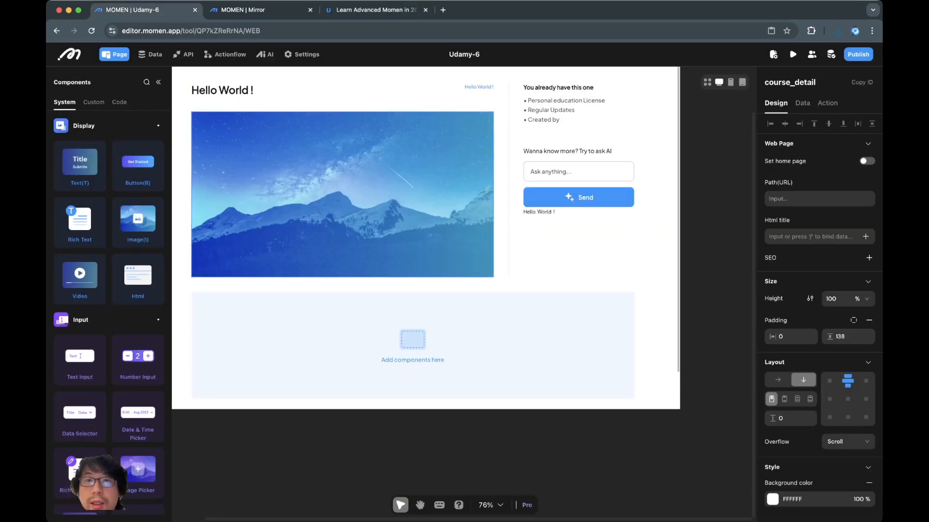
click(569, 198)
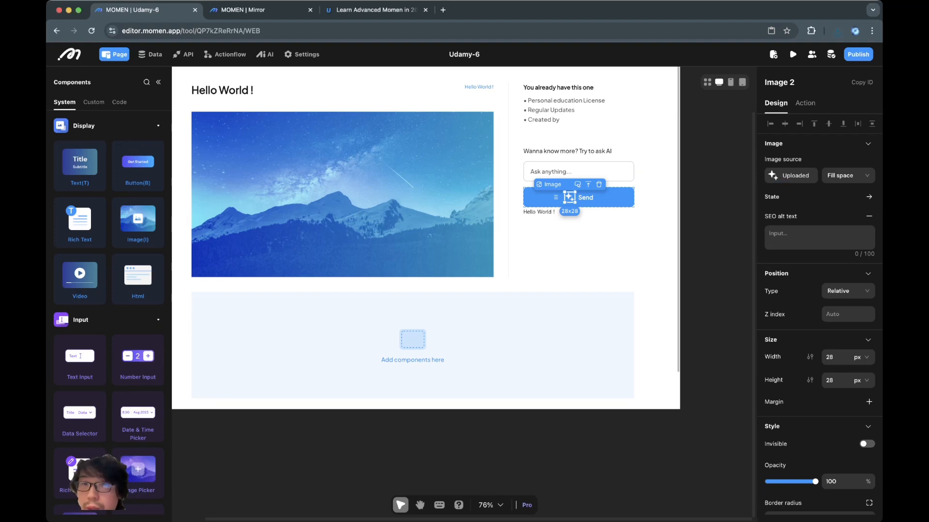
click(711, 203)
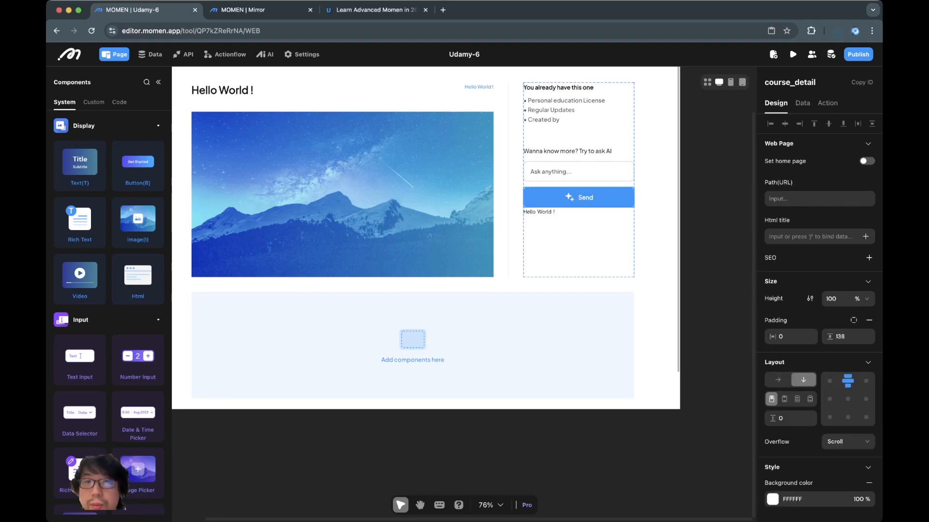
click(538, 212)
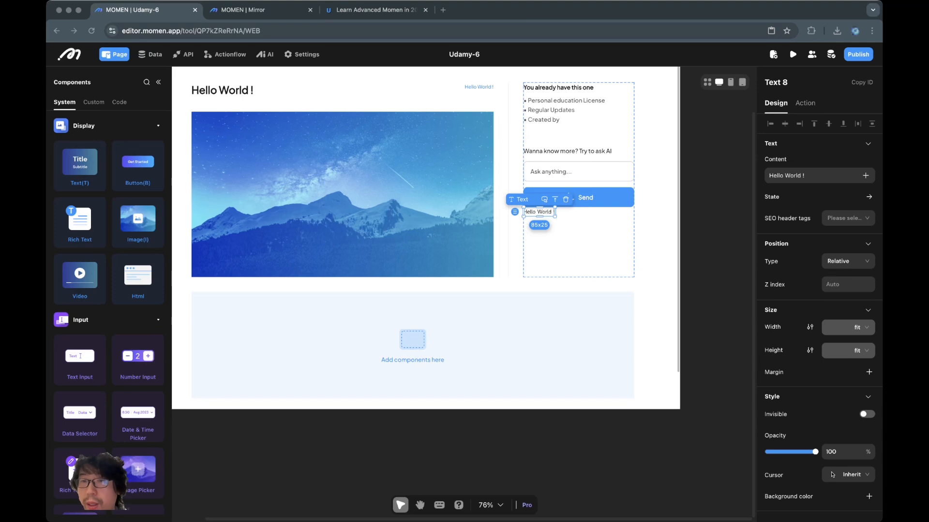
Set the AI section column's height to fit its content.
click(585, 243)
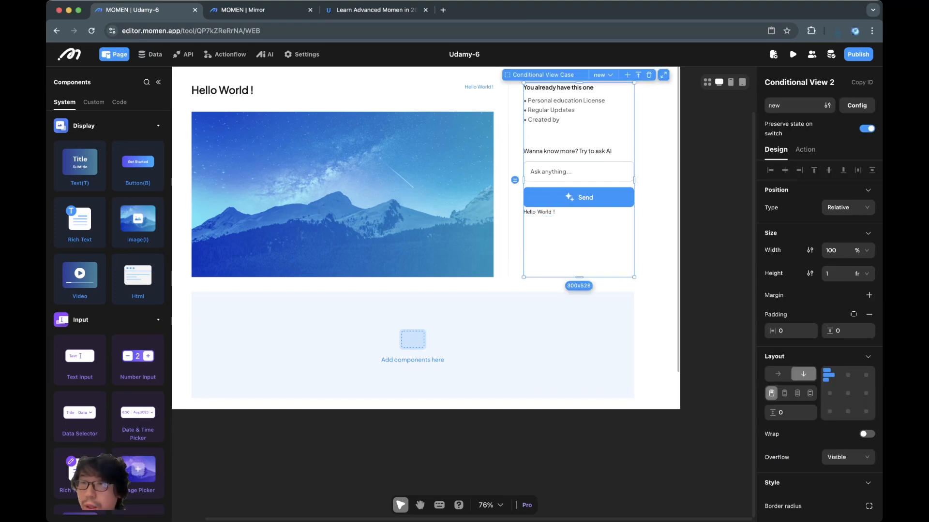
click(863, 273)
click(860, 340)
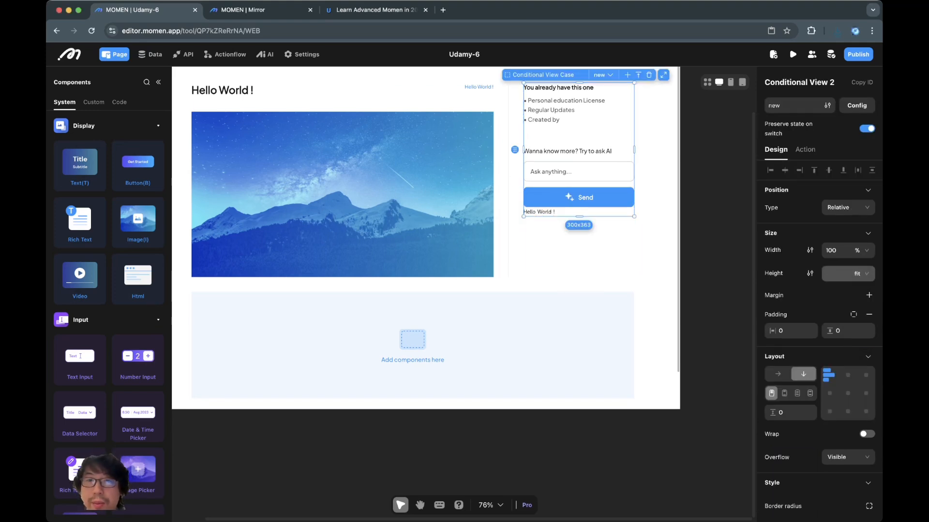
Rename the Hello World text below Send to 'ai answer' and set its width to 100%.
click(540, 212)
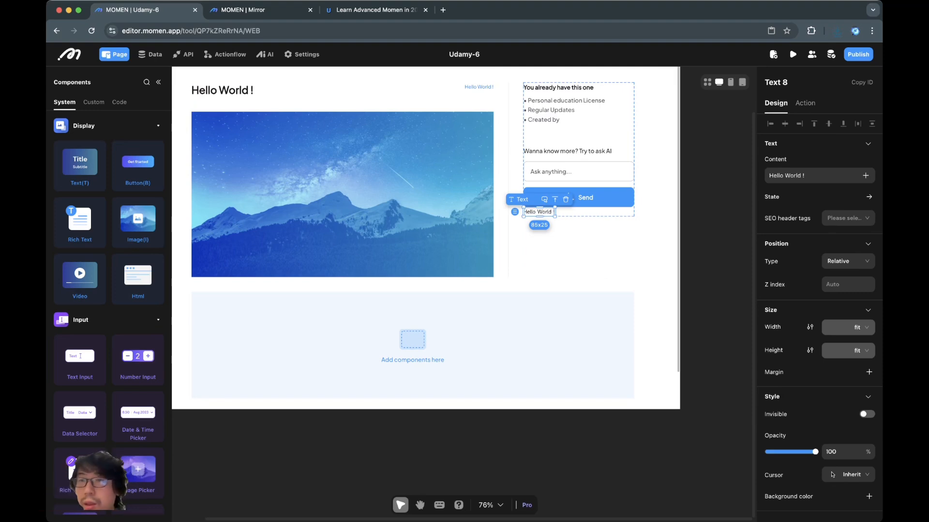
triple_click(784, 82)
text(ai answer)
key(Tab)
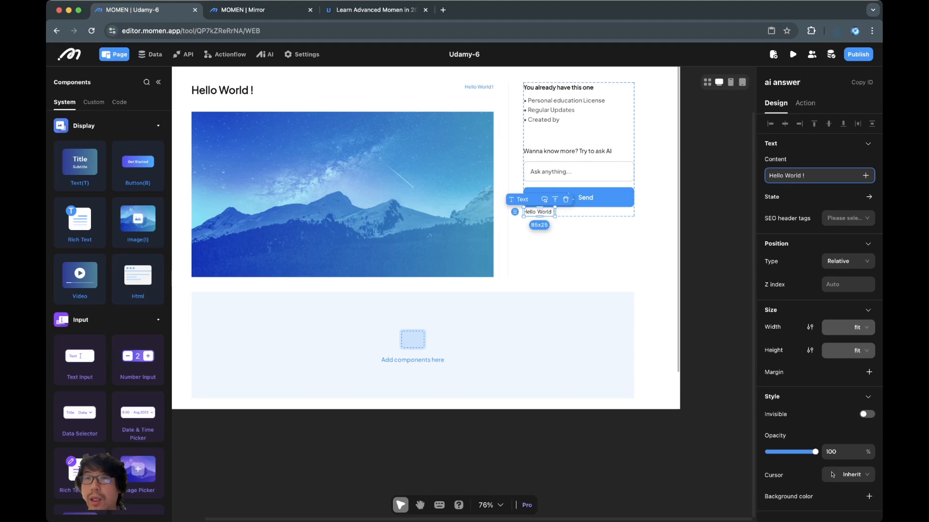
key(super+a)
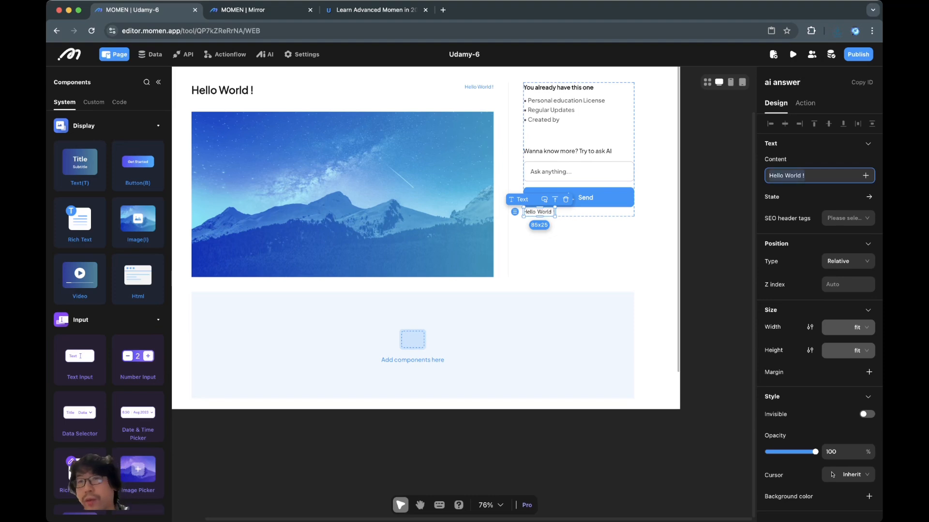
scroll(820, 314, down, 5)
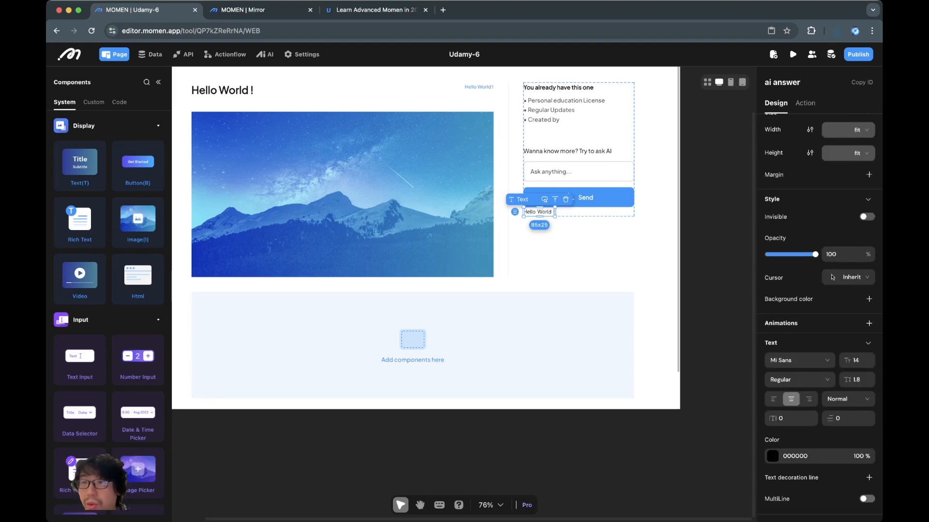
scroll(820, 315, up, 5)
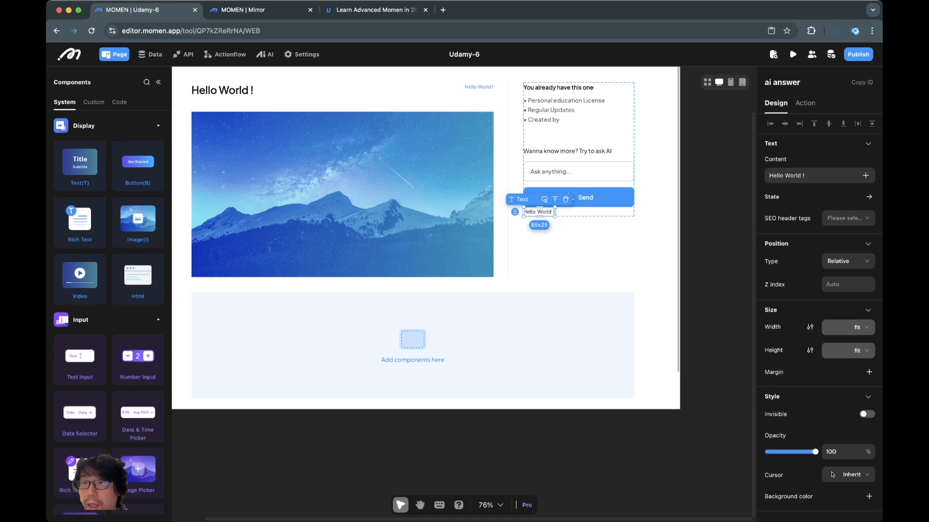
click(859, 327)
click(860, 361)
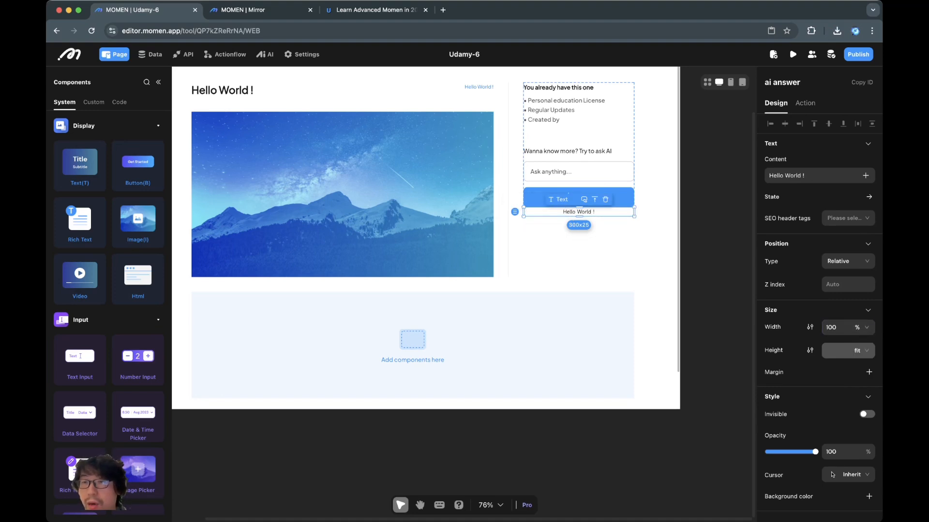
Left-align the ai answer text in Plus Jakarta Sans, line height 2.1, dark grey colour.
scroll(820, 338, down, 5)
click(773, 378)
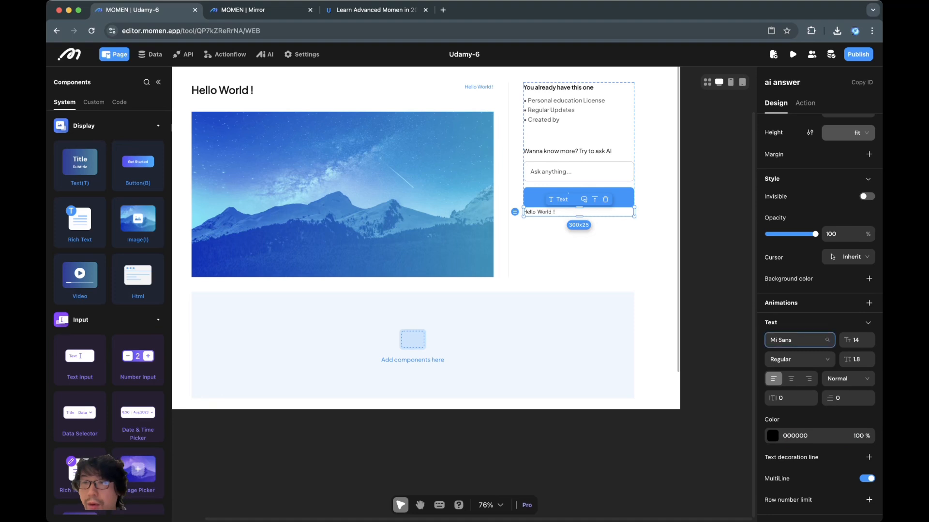
click(799, 340)
click(795, 373)
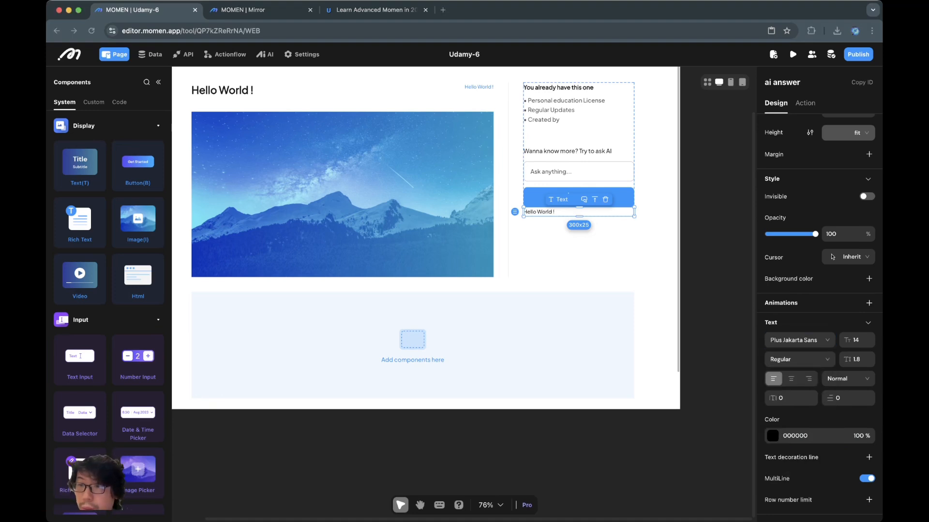
click(869, 357)
click(869, 356)
click(869, 356)
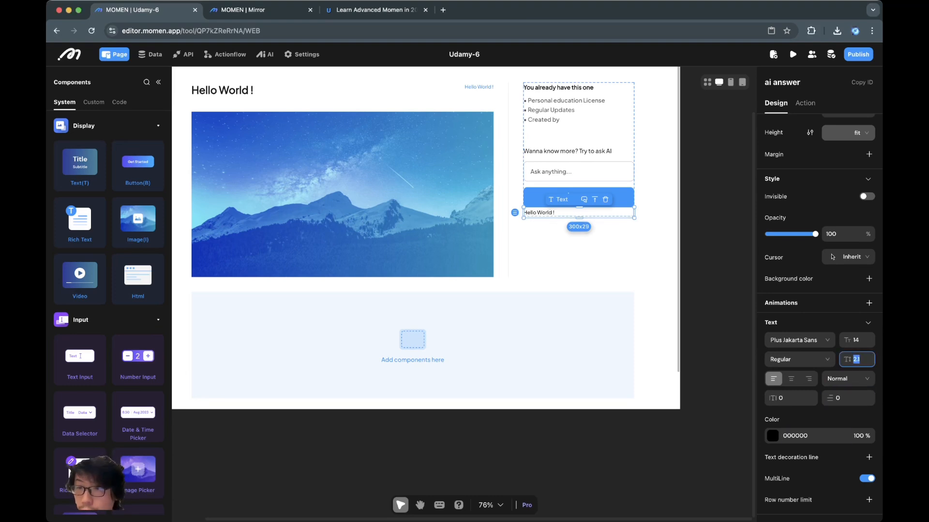
click(772, 435)
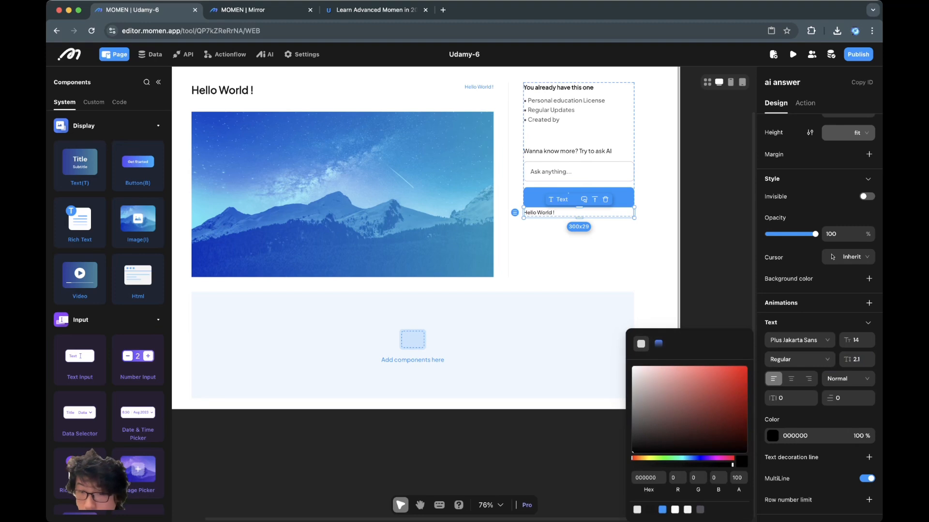
click(649, 509)
click(657, 285)
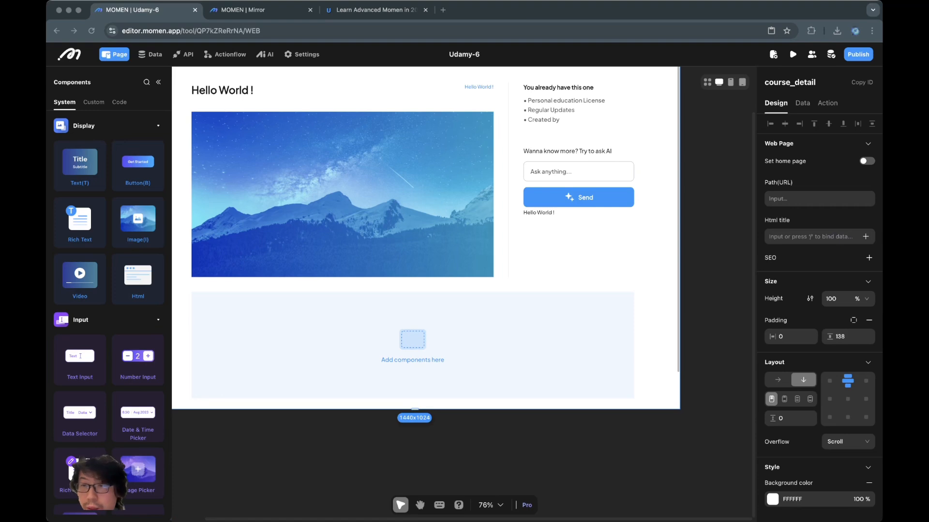
Give the ai answer text a top margin of 32.
click(578, 198)
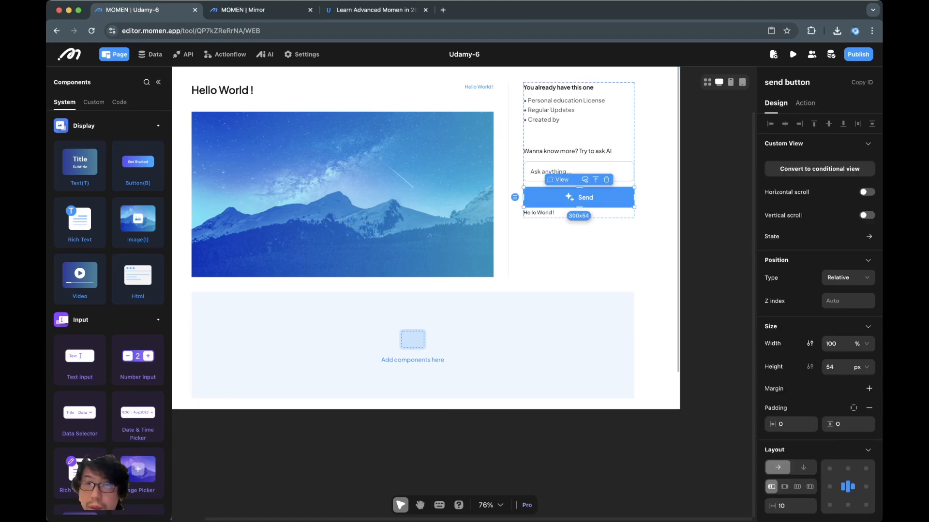
click(547, 212)
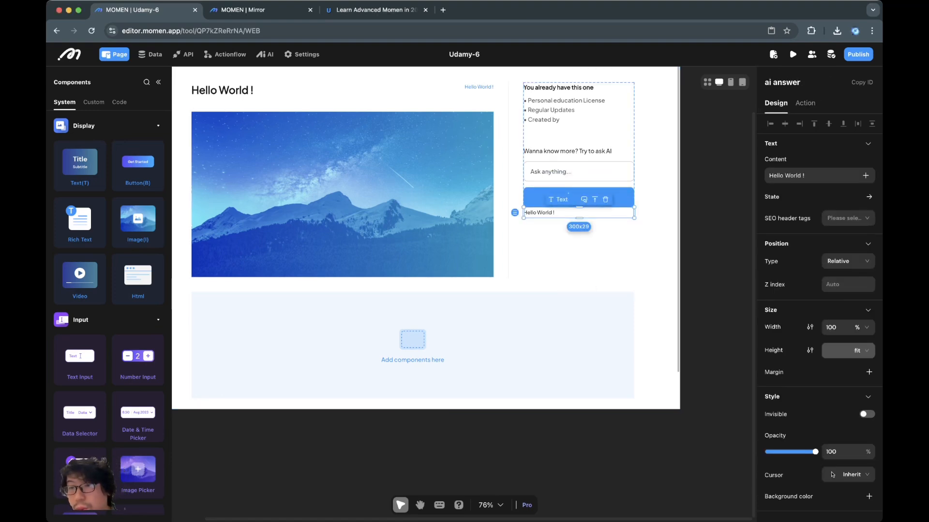
click(869, 372)
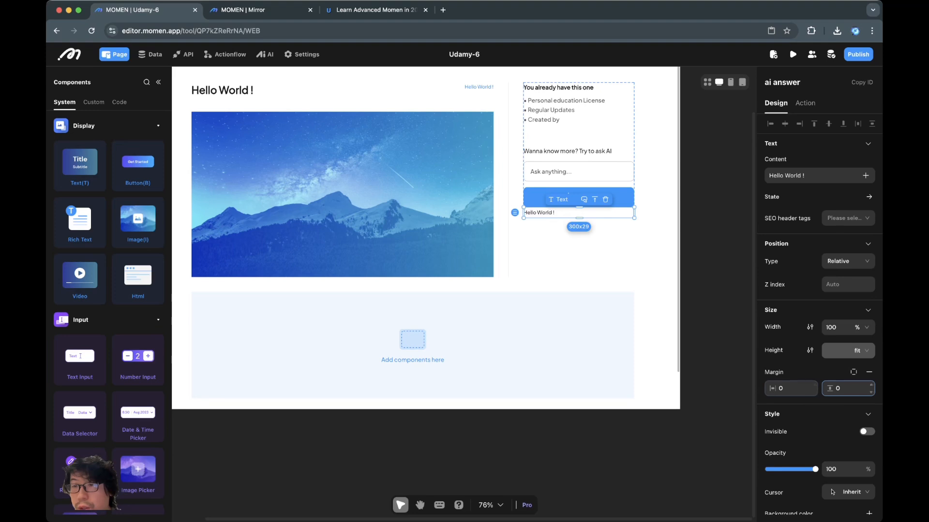
drag(844, 388, 813, 388)
text(32)
key(Return)
Reselect the answer text inside its conditional view and check the new gap on the page.
click(658, 237)
click(580, 225)
click(657, 237)
click(580, 225)
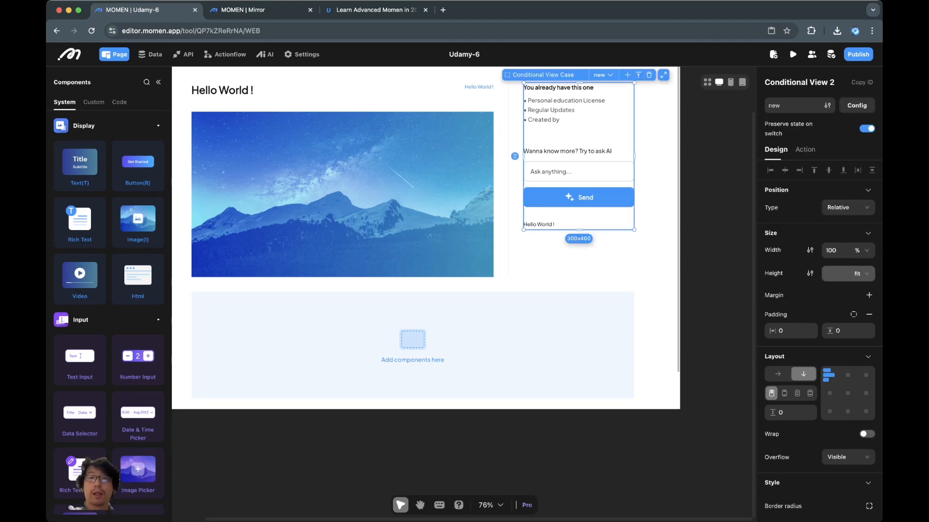
click(580, 224)
scroll(818, 290, down, 5)
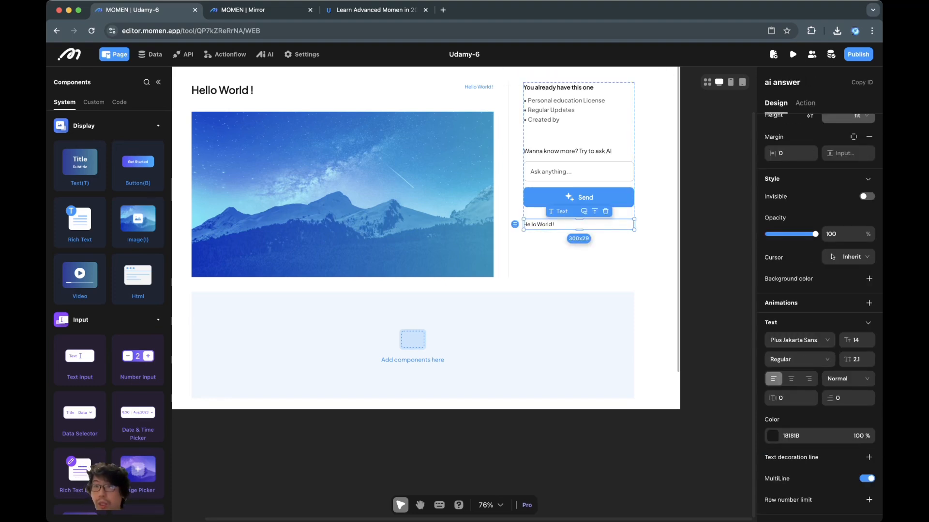
scroll(817, 290, up, 3)
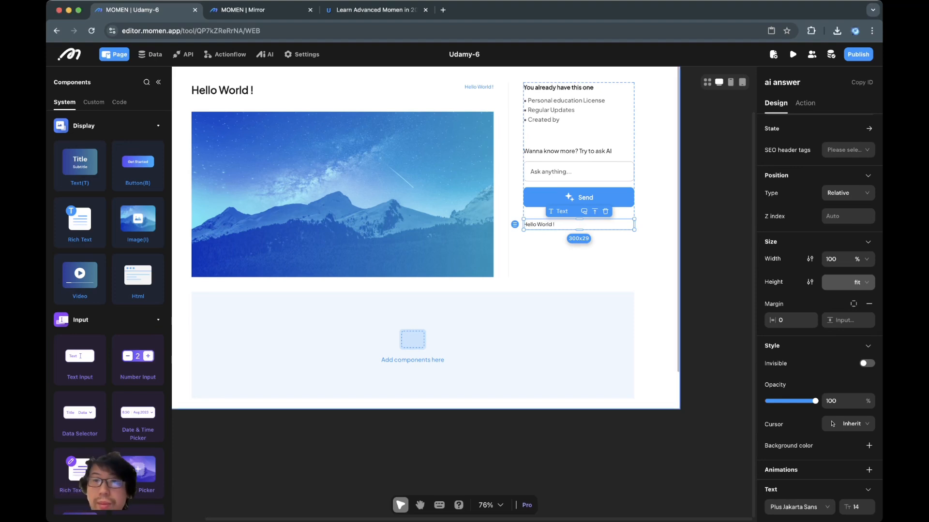
click(656, 271)
scroll(656, 271, up, 2)
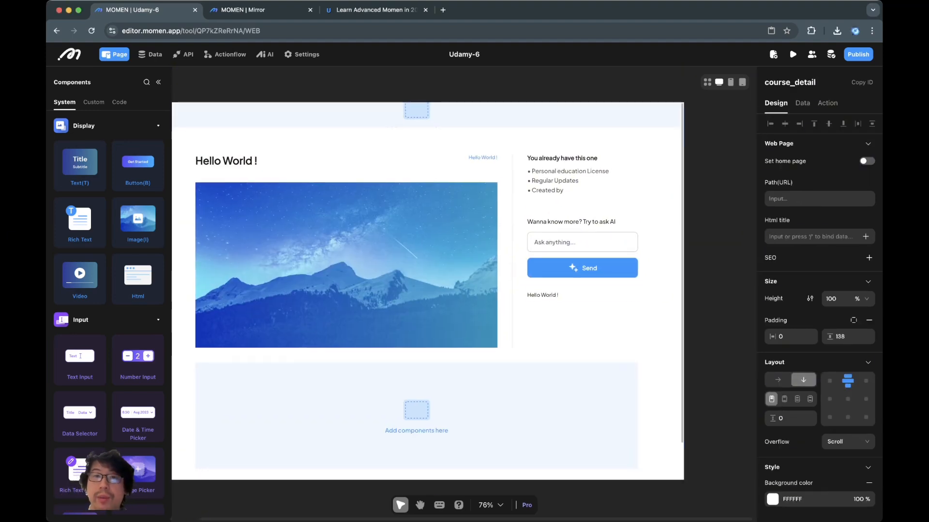
scroll(657, 271, left, 1)
scroll(657, 271, left, 1)
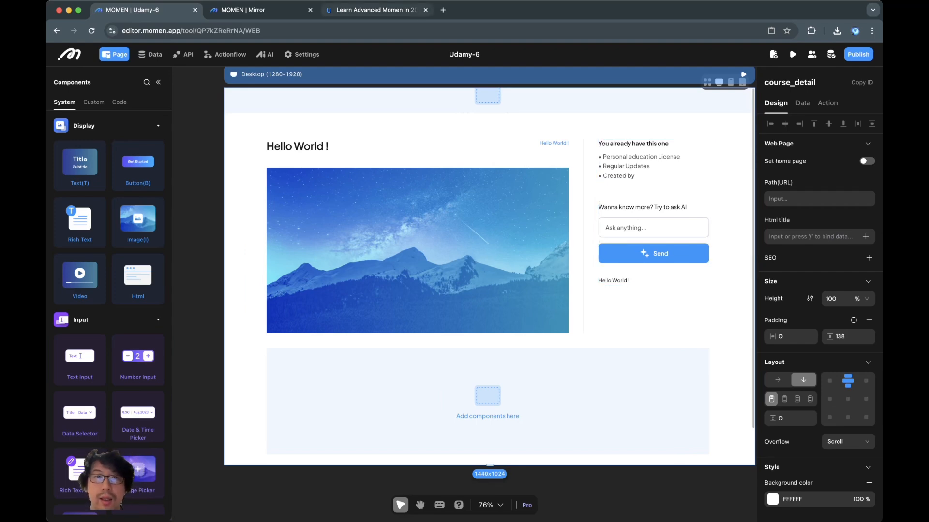
click(372, 9)
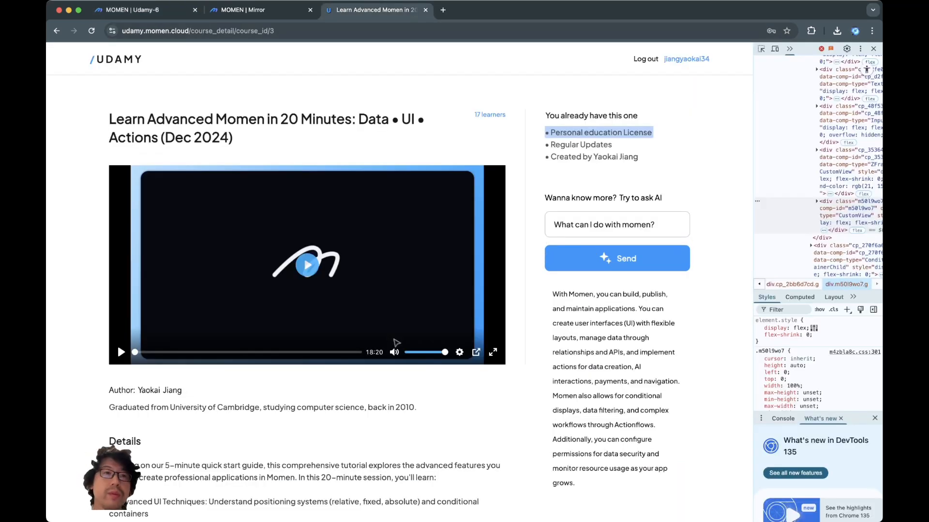
click(140, 10)
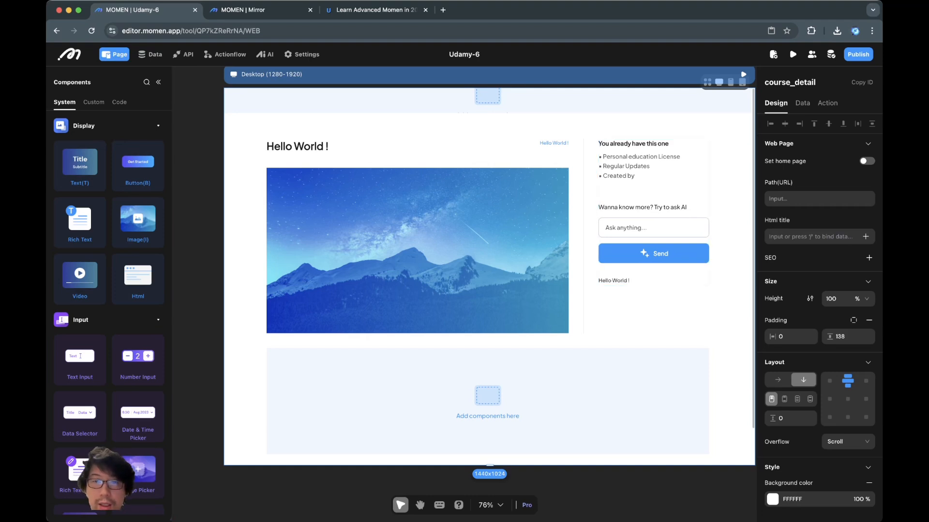
click(483, 387)
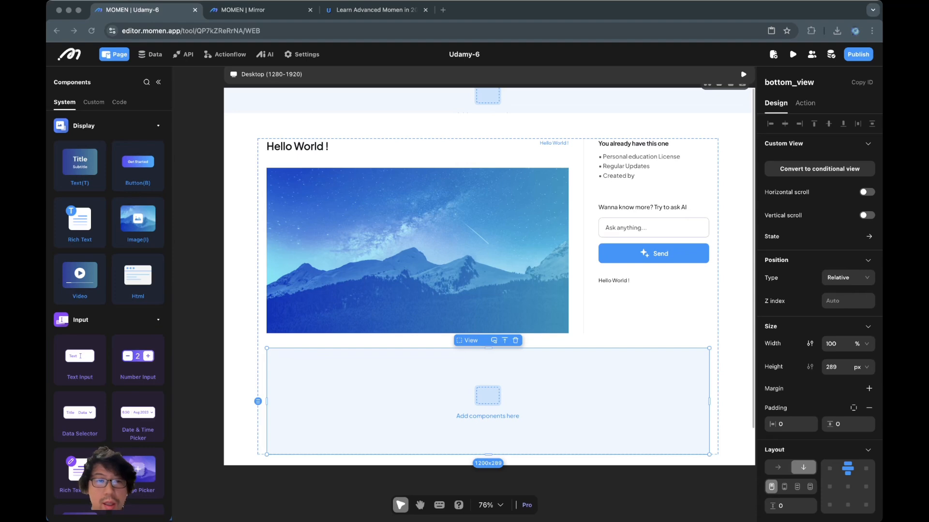
click(377, 10)
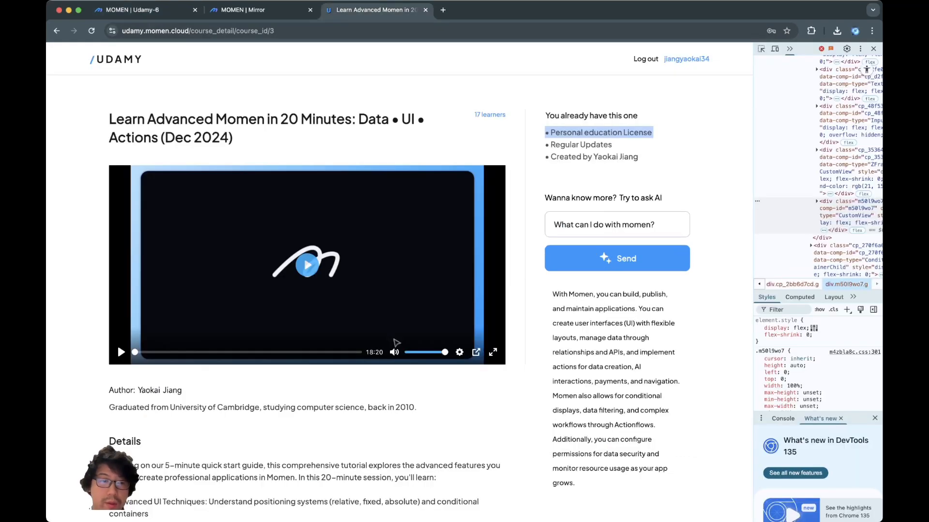
scroll(396, 242, down, 3)
key(super+Tab)
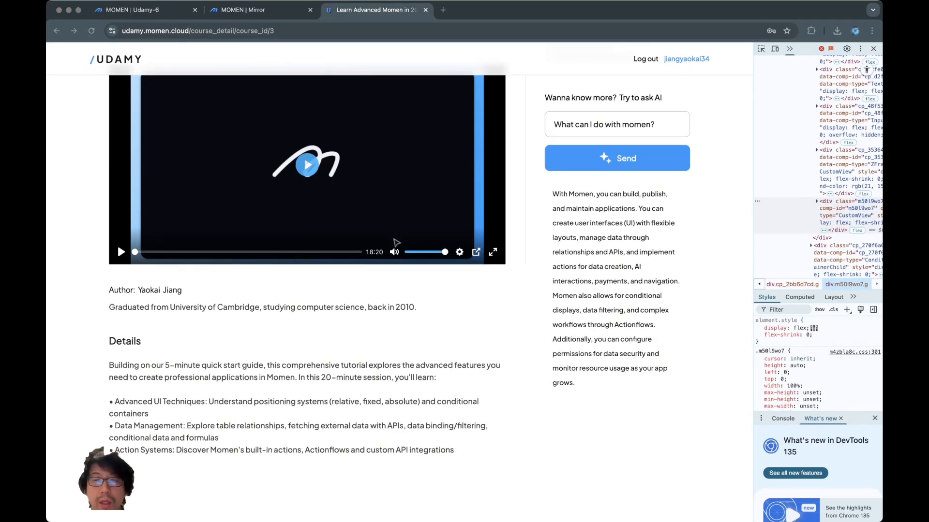
key(super+Tab)
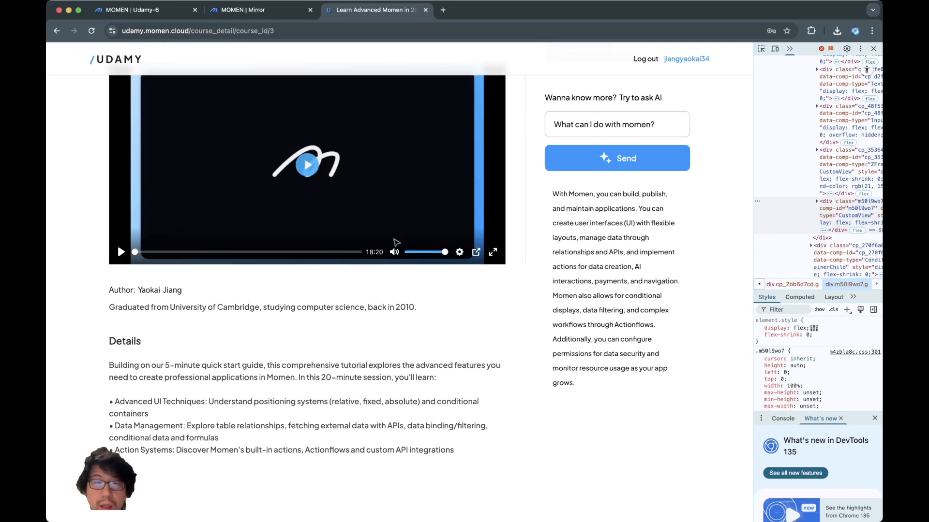
scroll(400, 242, up, 3)
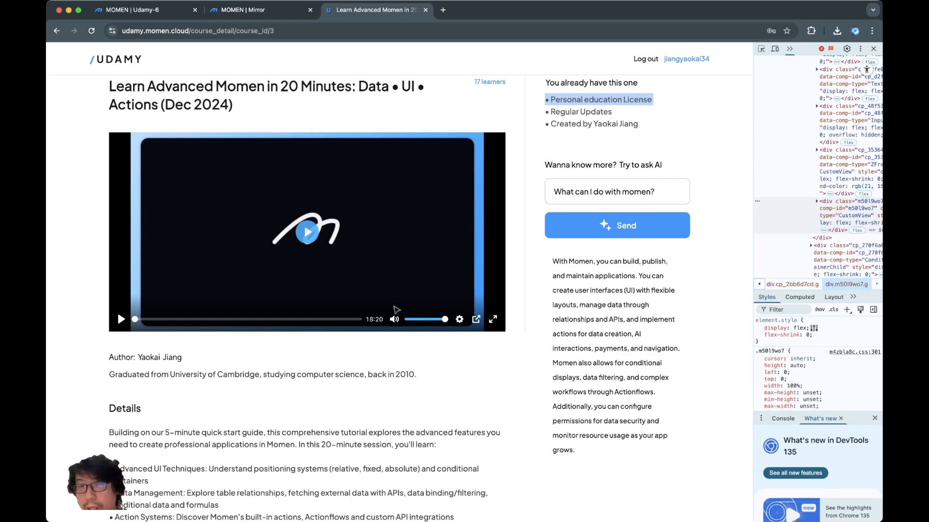
drag(552, 261, 537, 434)
click(537, 434)
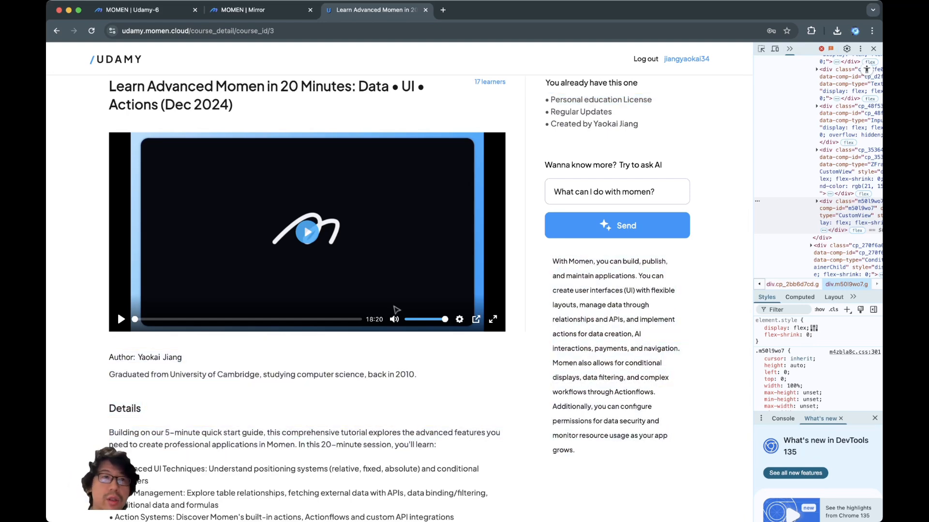
key(super+1)
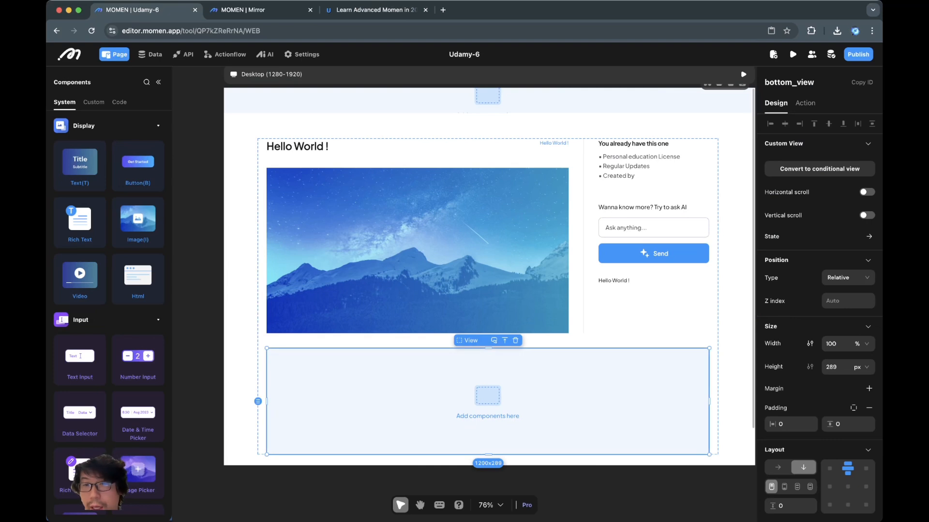
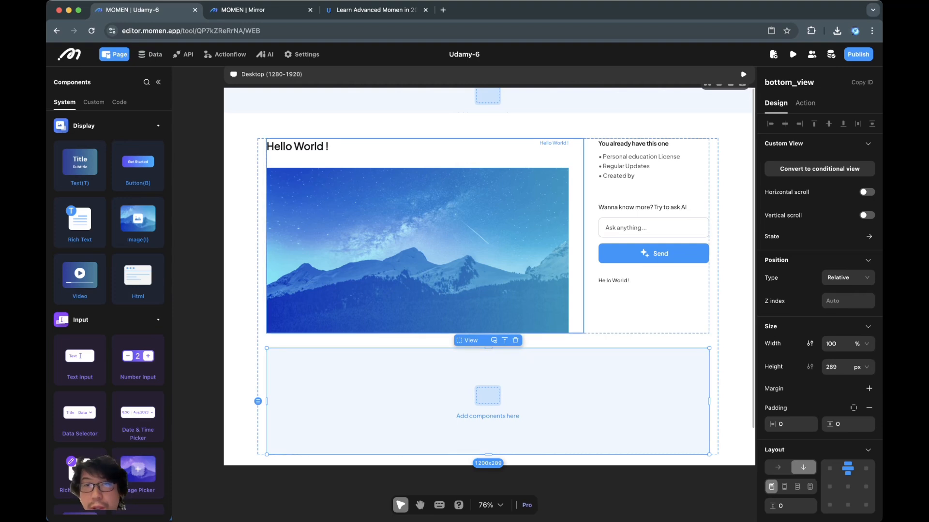
Select bottom_view and give it a right padding of 380 using per-side padding fields.
double_click(654, 194)
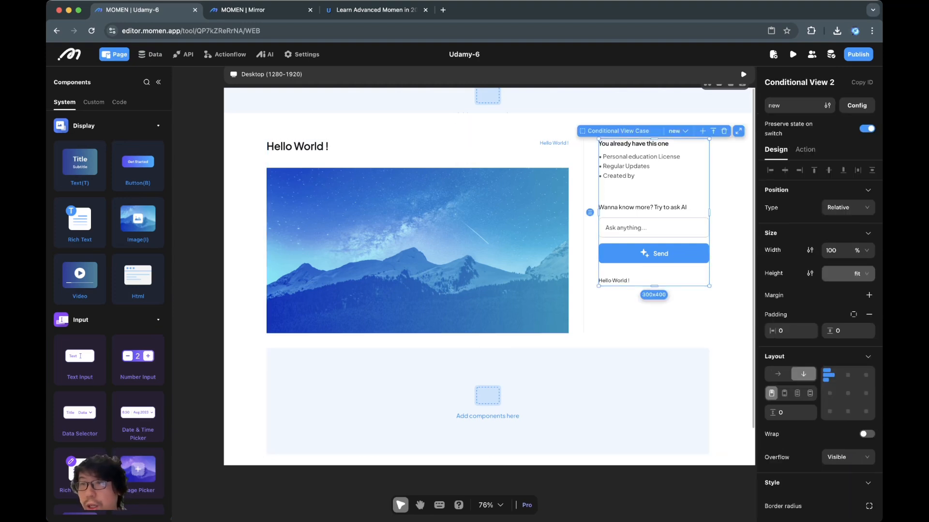
click(663, 207)
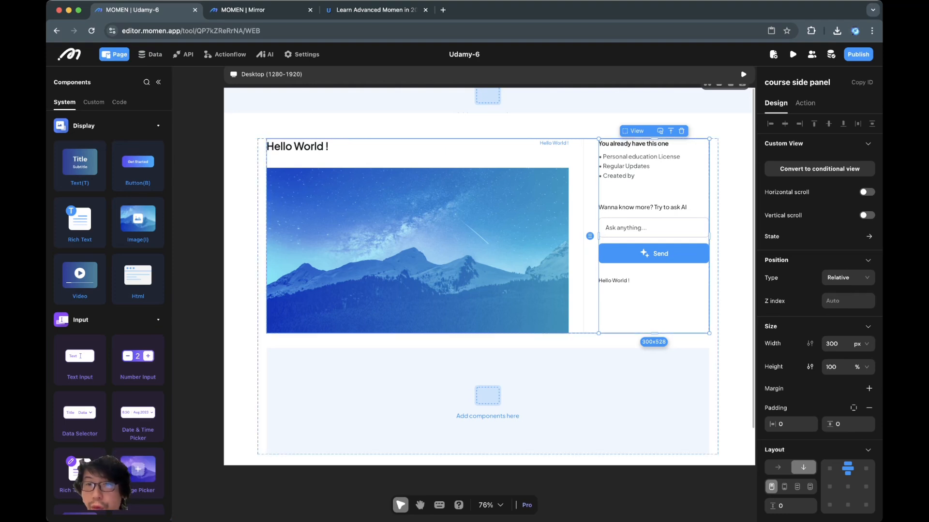
click(576, 218)
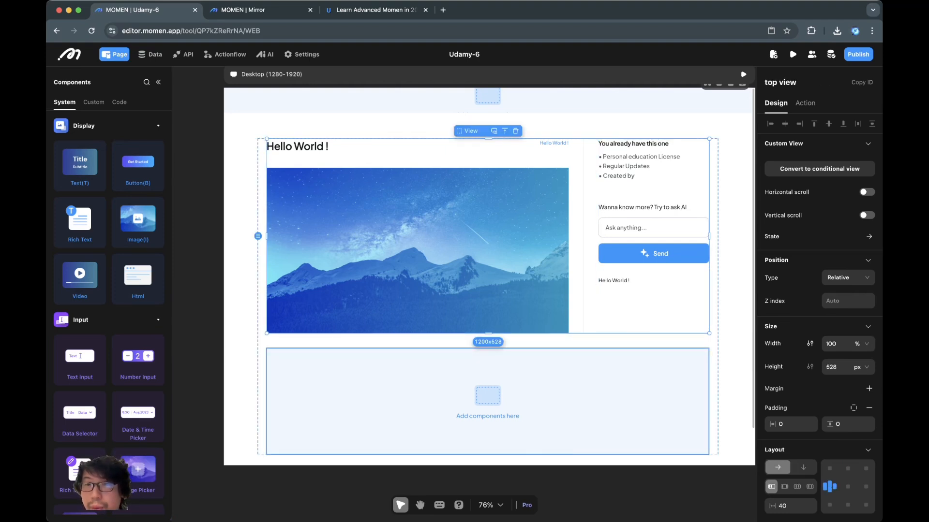
scroll(819, 314, down, 5)
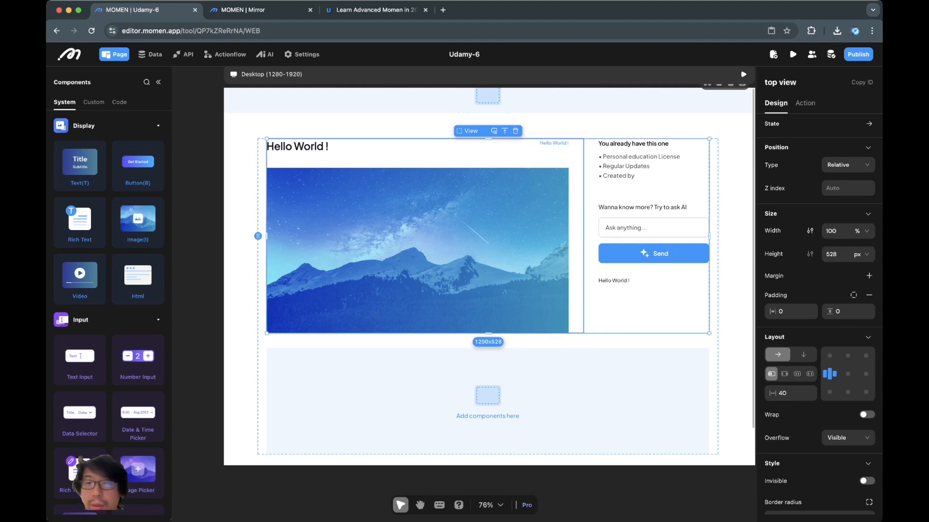
click(605, 382)
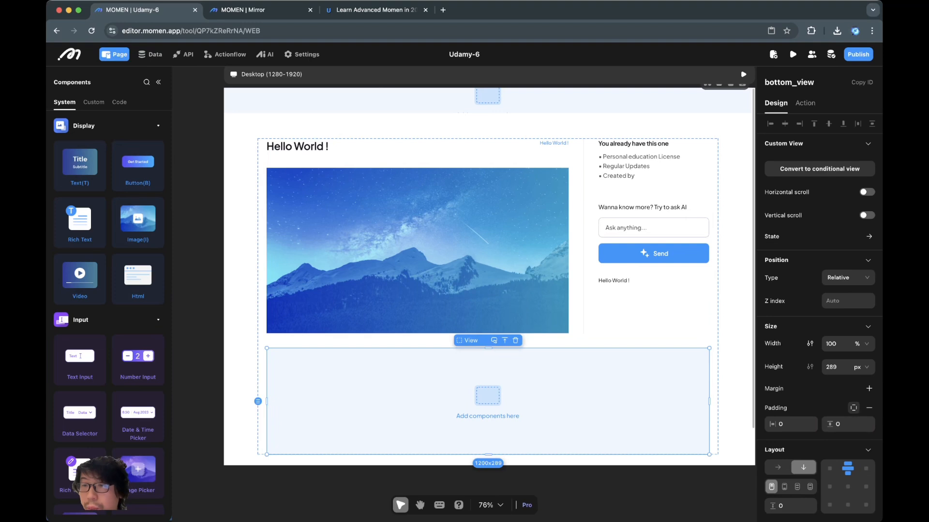
click(854, 408)
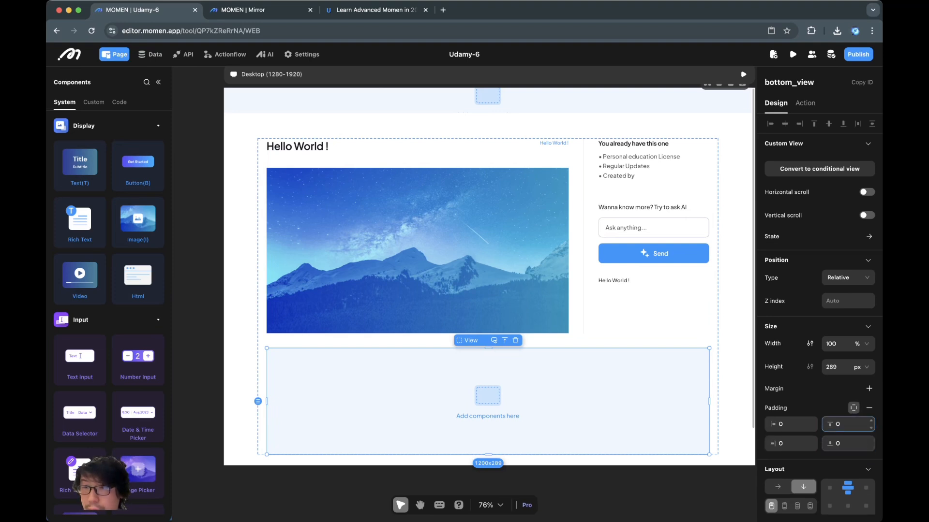
double_click(780, 444)
text(380)
click(736, 421)
click(658, 406)
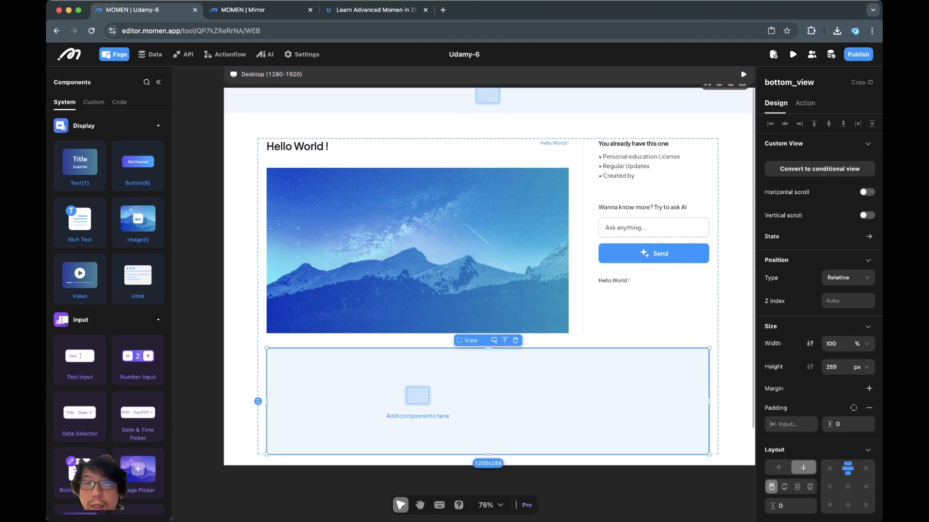
scroll(488, 266, down, 3)
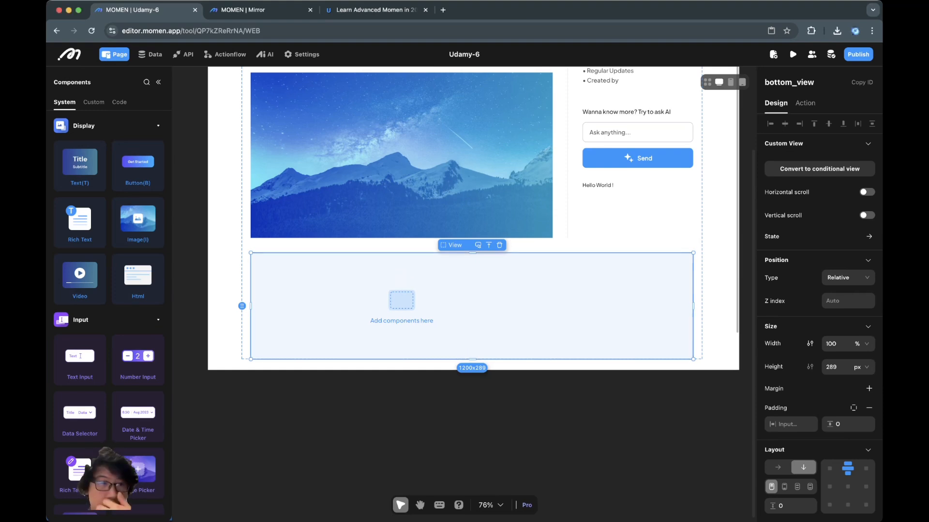
Draw an empty view at the top of bottom_view, then review the live page's author and Details text.
key(v)
drag(266, 268, 410, 308)
key(ctrl+shift+Tab)
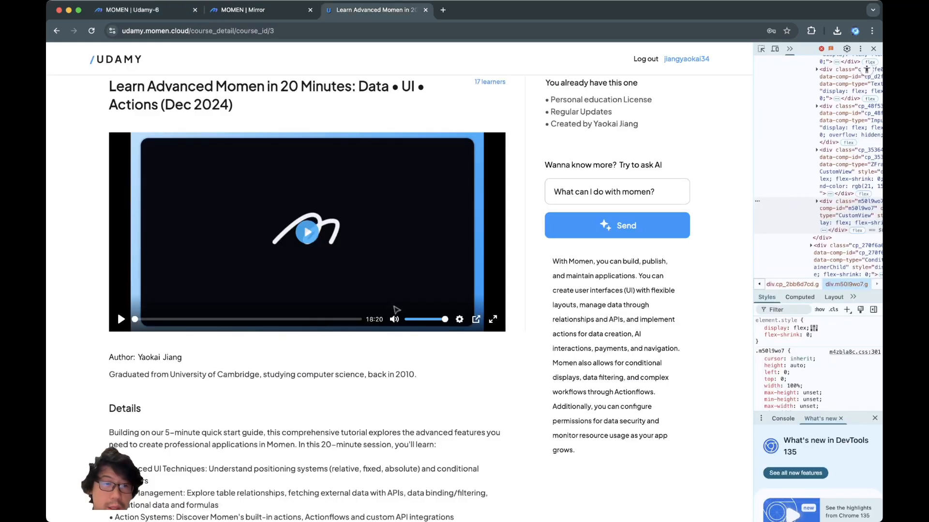
drag(109, 358, 417, 374)
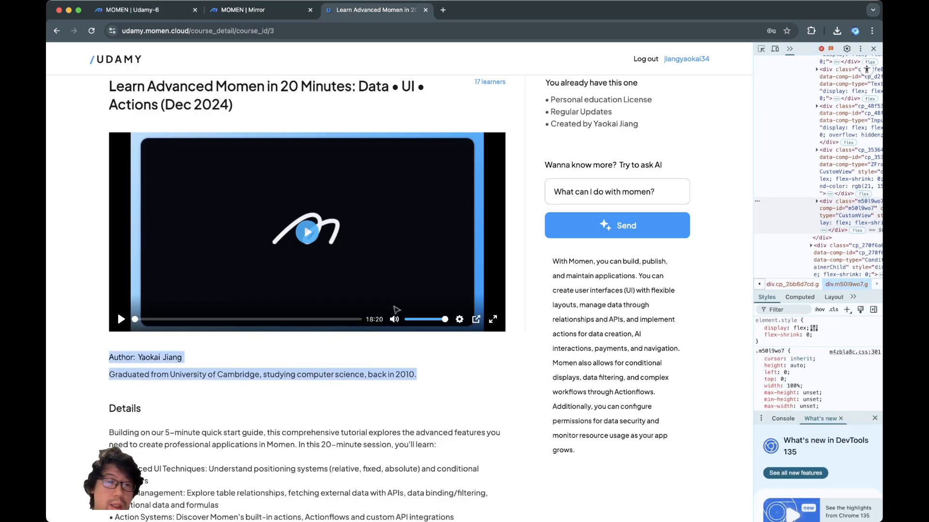
scroll(417, 374, down, 2)
key(super+Tab)
key(super+Tab)
drag(110, 341, 454, 451)
click(453, 451)
key(super+Tab)
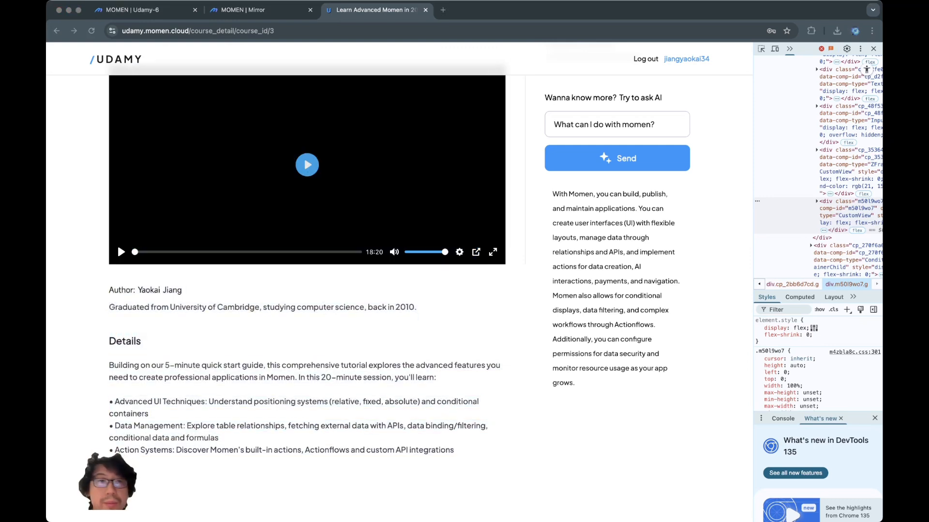
key(super+Tab)
Rename the new view 'author view' with 100% width and content-fitting height.
key(ctrl+Tab)
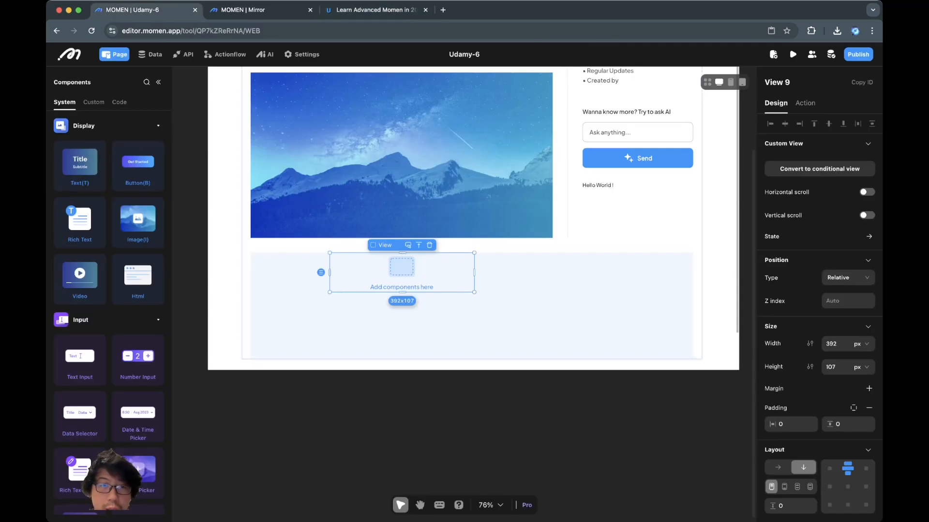
triple_click(779, 82)
text(author view)
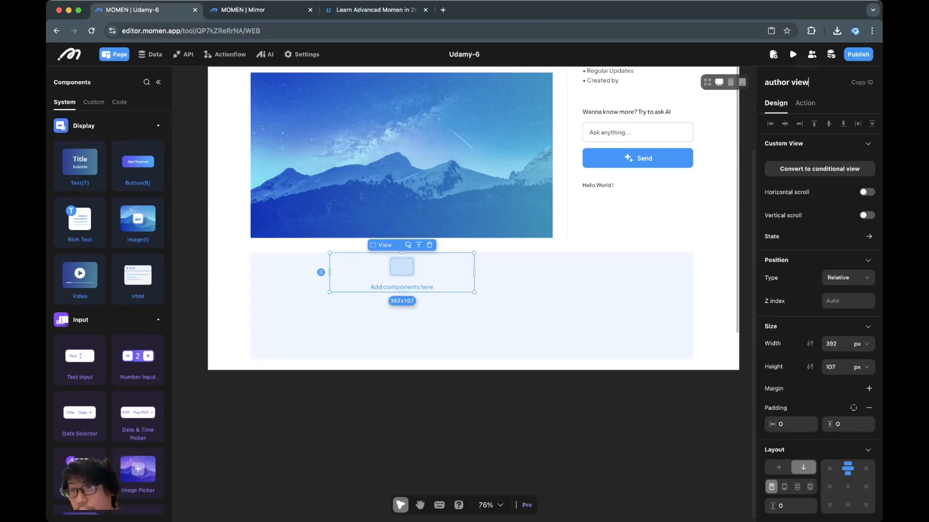
click(861, 344)
click(858, 377)
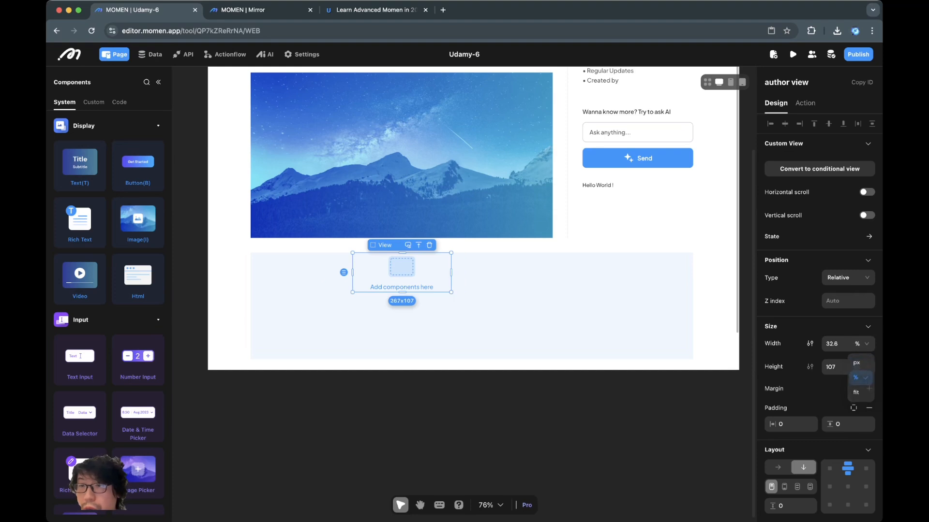
click(840, 347)
text(100)
key(Return)
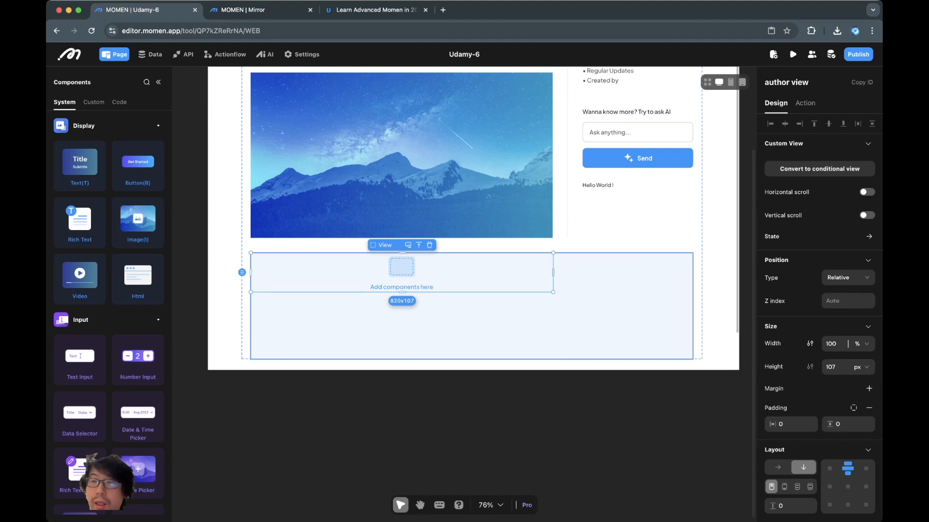
click(860, 367)
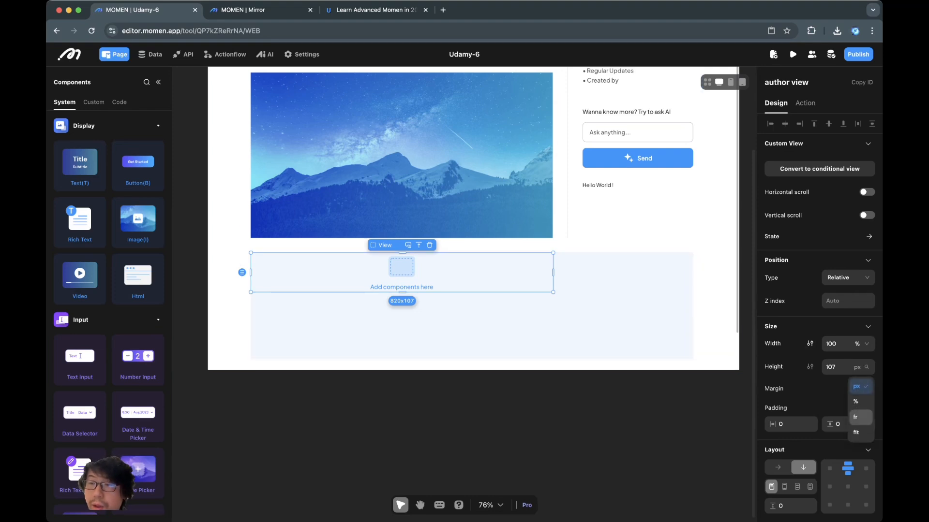
click(859, 432)
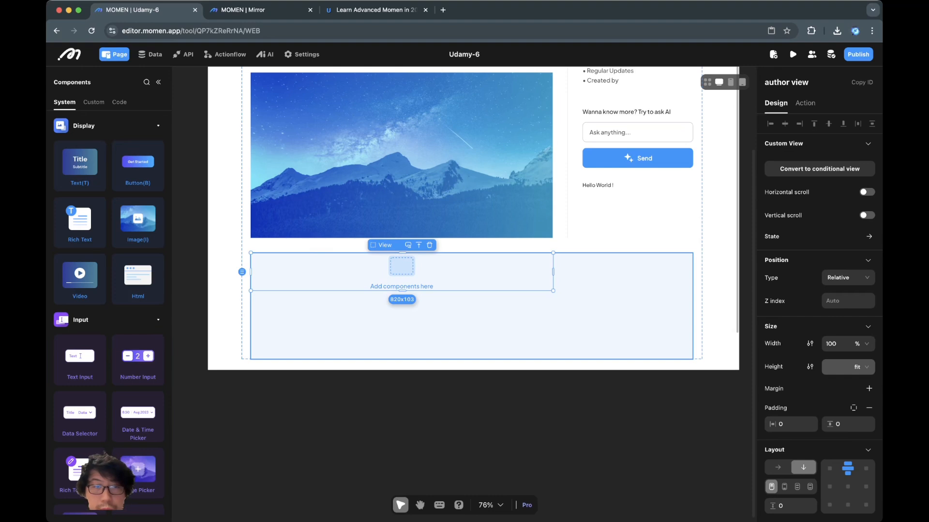
Draw a second view below it inside bottom_view and name it 'details view'.
click(368, 325)
key(v)
drag(256, 315, 527, 349)
click(781, 82)
text(details view)
click(473, 272)
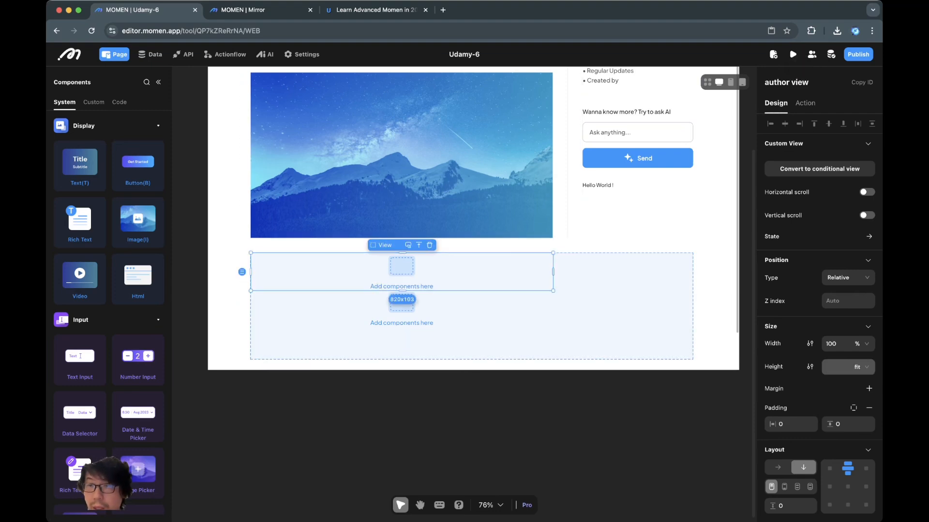
Set the details view to 100% width and content-fitting height.
click(473, 309)
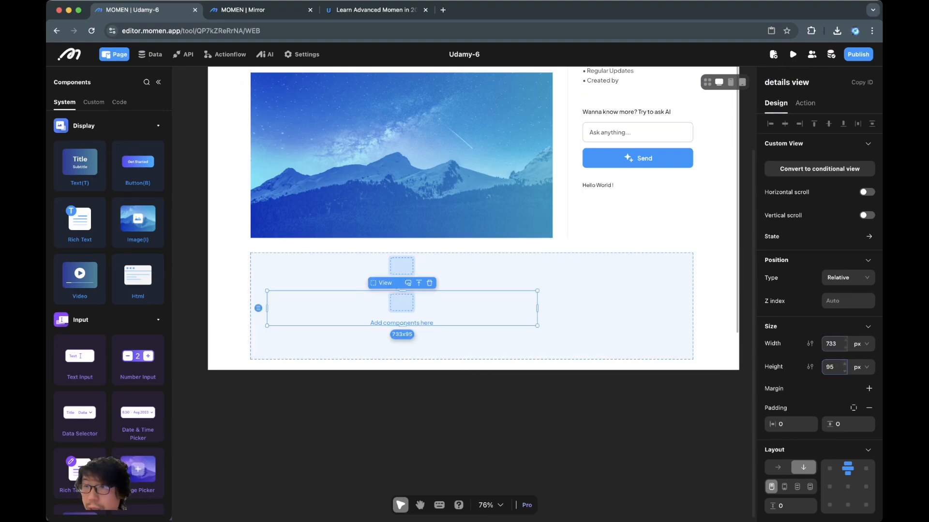
click(861, 344)
click(861, 379)
double_click(829, 344)
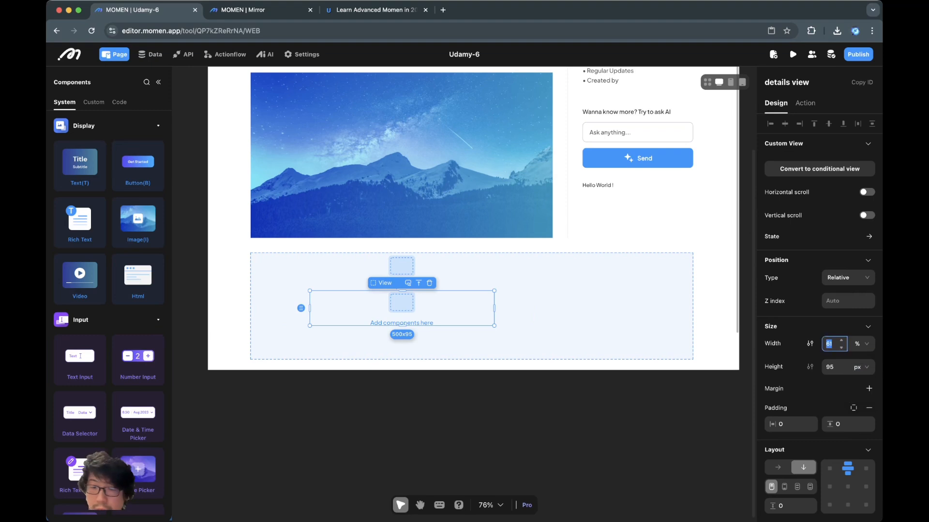
text(100)
key(Tab)
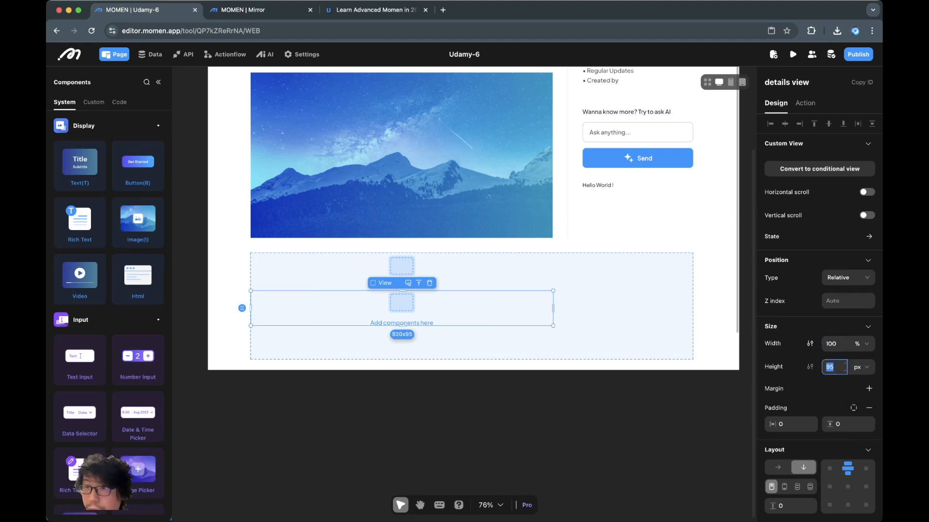
click(861, 367)
click(860, 432)
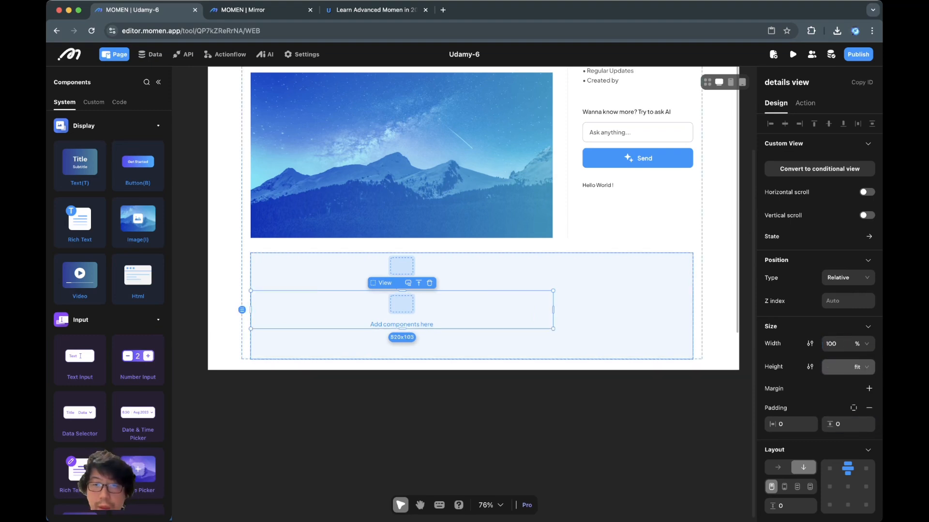
Make bottom_view's height fit its content.
click(624, 321)
click(861, 367)
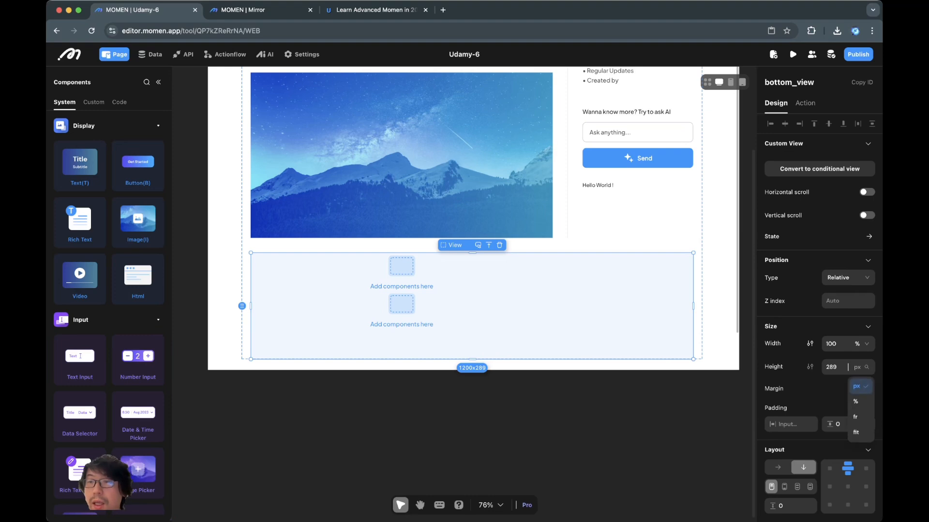
click(861, 412)
click(861, 367)
click(860, 432)
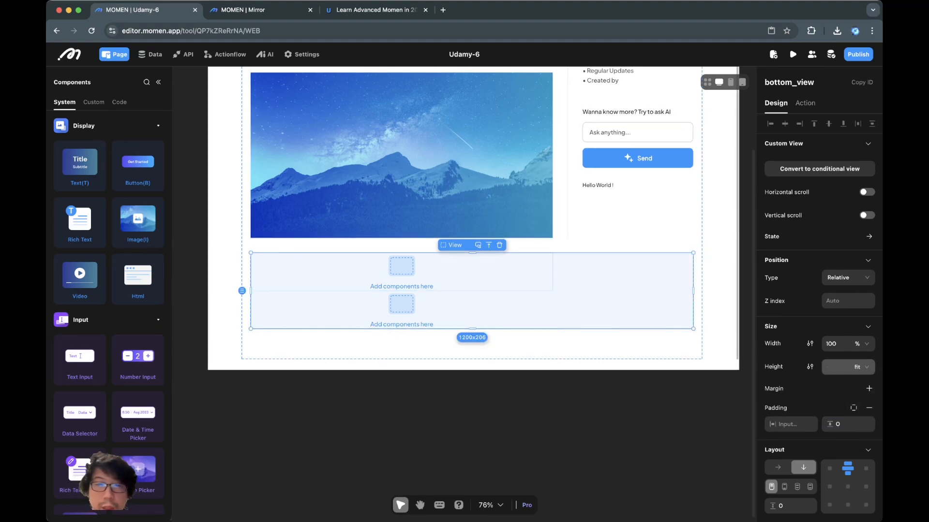
Align the author view's contents to the top-left with a 10 gap between items.
click(445, 272)
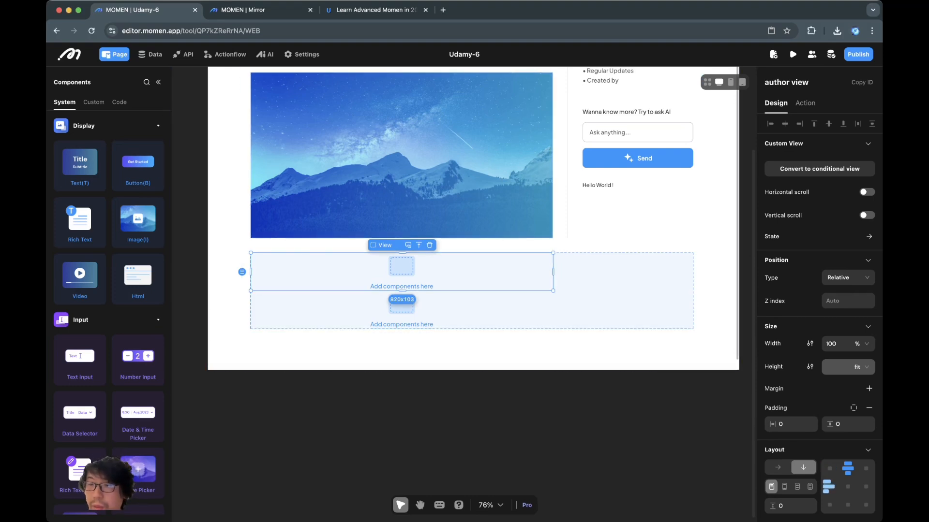
click(829, 468)
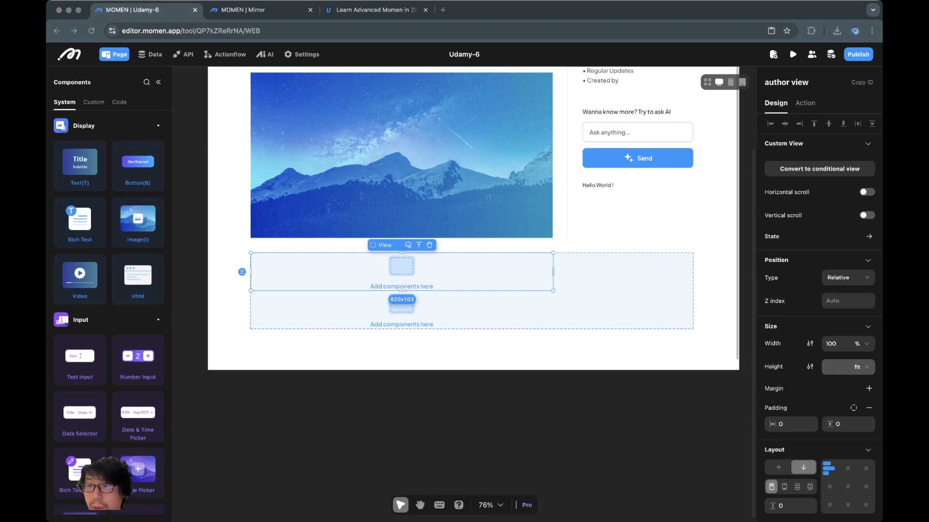
click(785, 506)
key(Return)
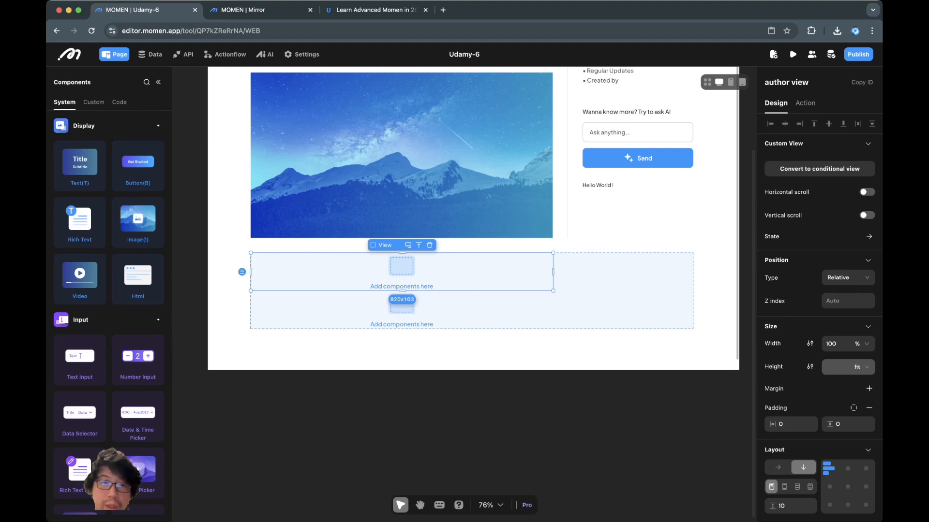
Place a Hello World text inside the author view.
key(t)
click(347, 263)
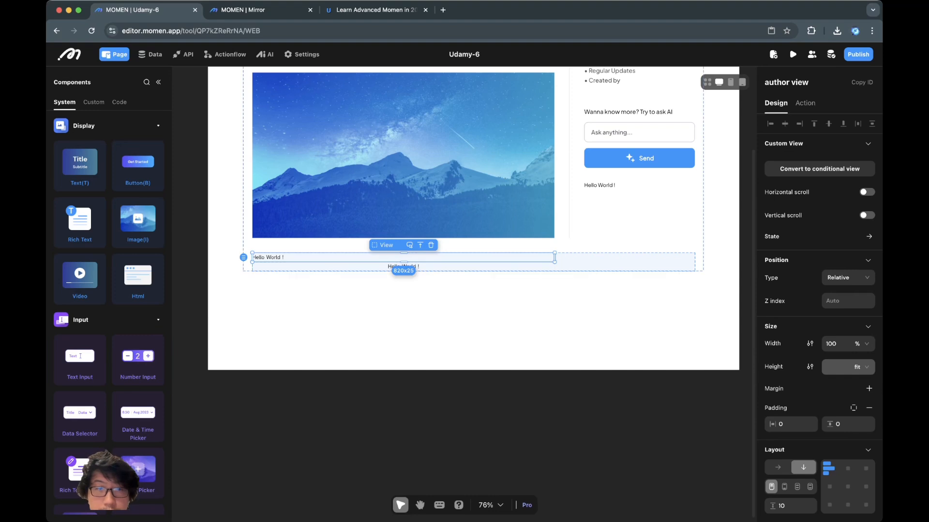
key(super+z)
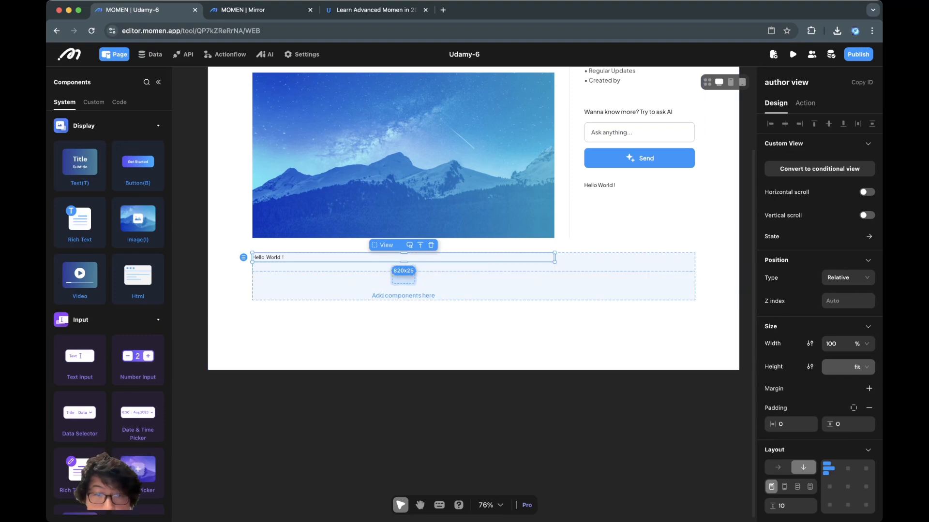
click(403, 283)
click(333, 258)
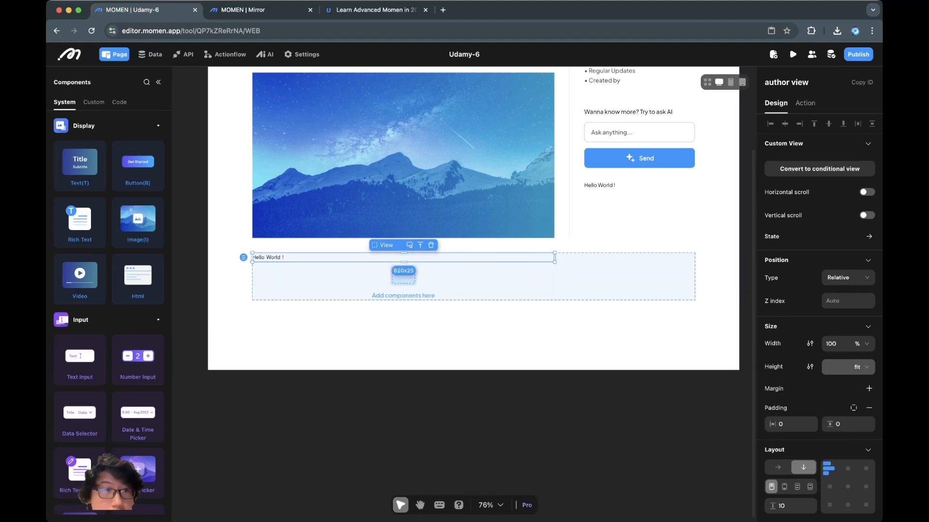
Copy the text and paste a second copy into the author view.
click(158, 82)
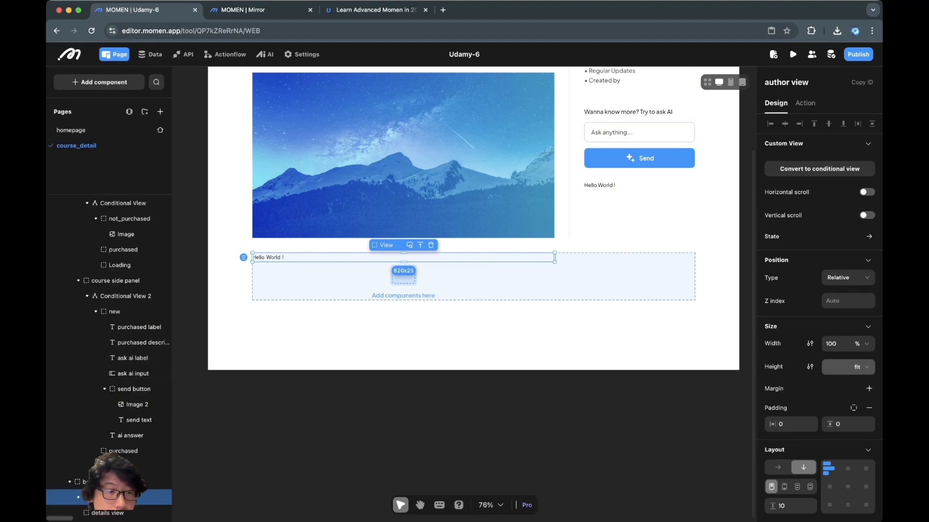
click(116, 497)
key(super+c)
key(super+v)
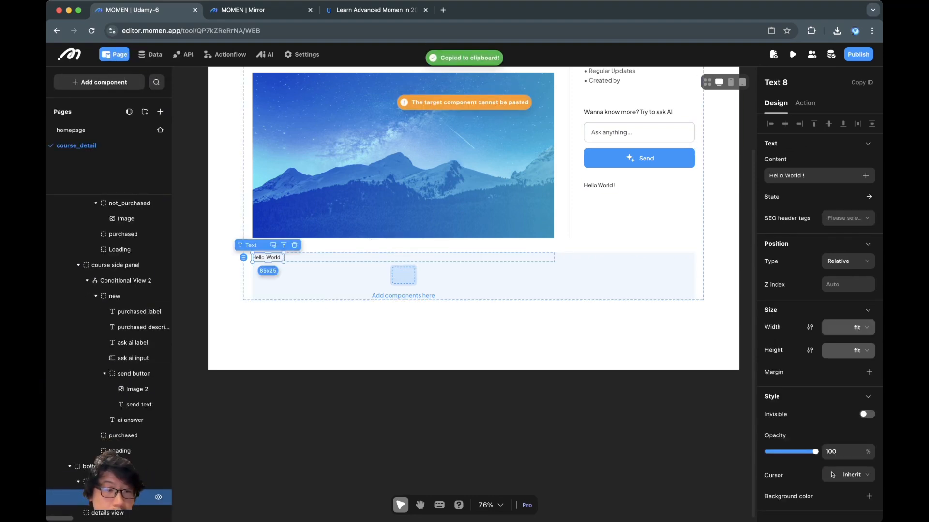
click(116, 482)
key(super+v)
scroll(155, 467, down, 1)
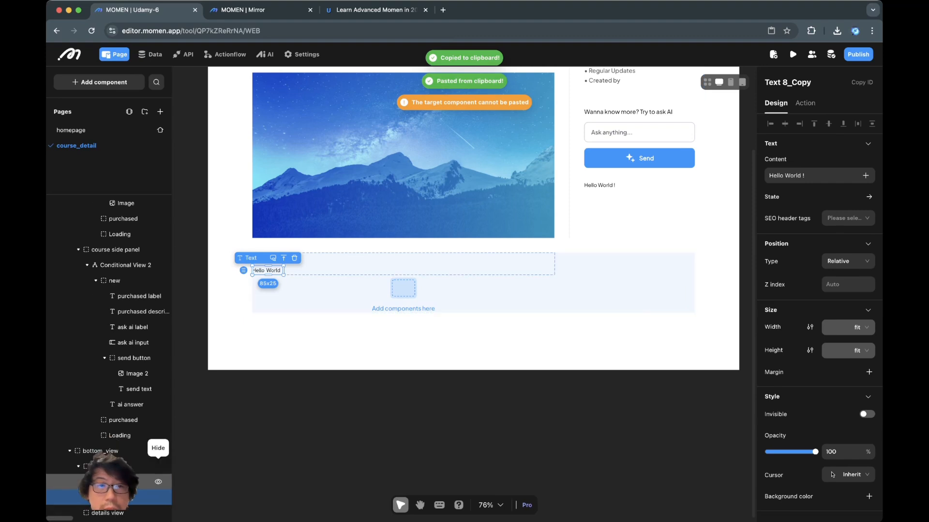
click(116, 468)
Rename the two author texts 'author name' and 'author bio'.
click(116, 483)
triple_click(776, 82)
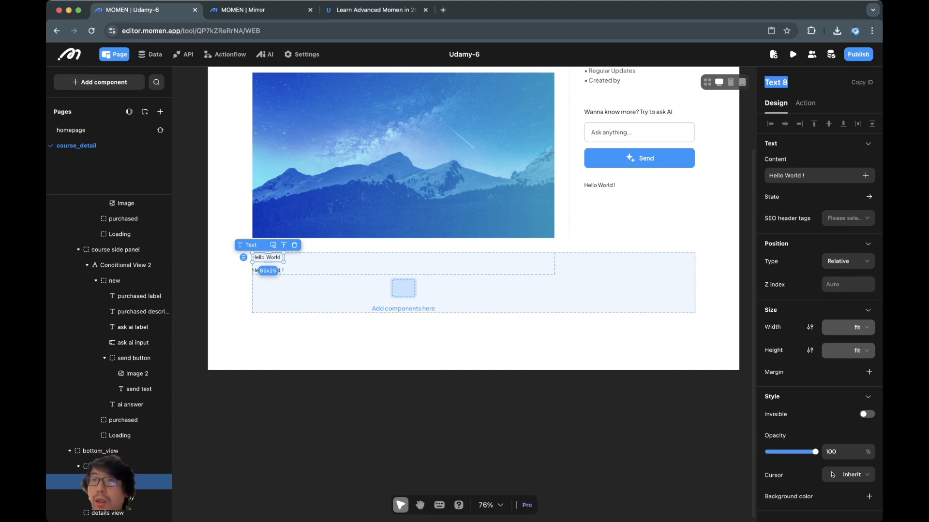
text(author name)
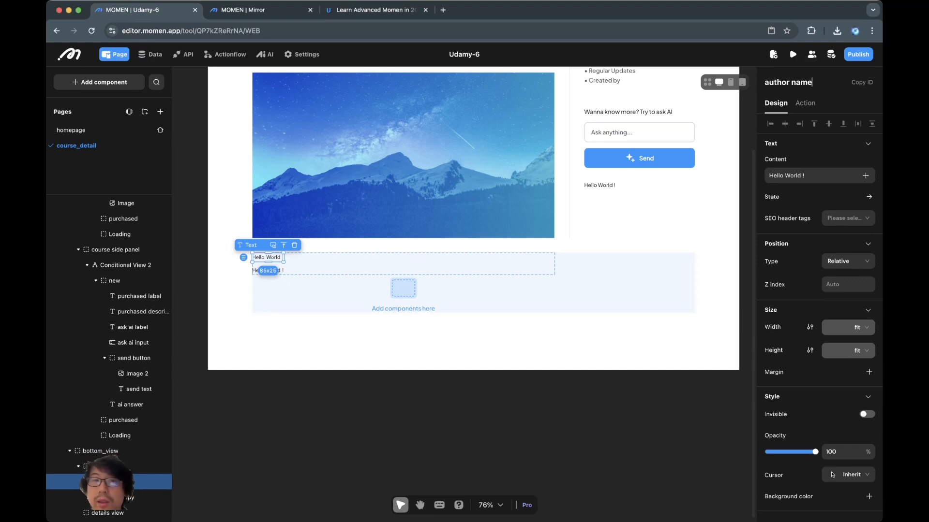
double_click(271, 271)
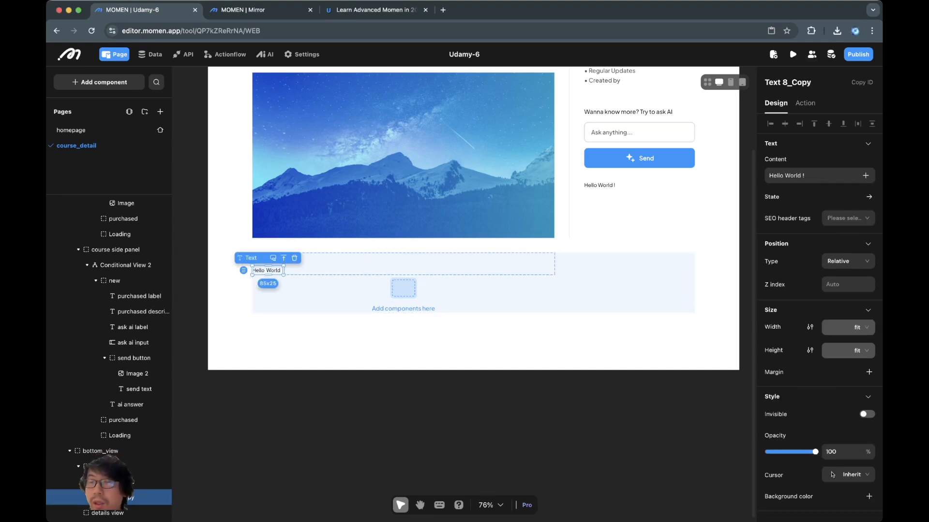
triple_click(798, 83)
text(author bio)
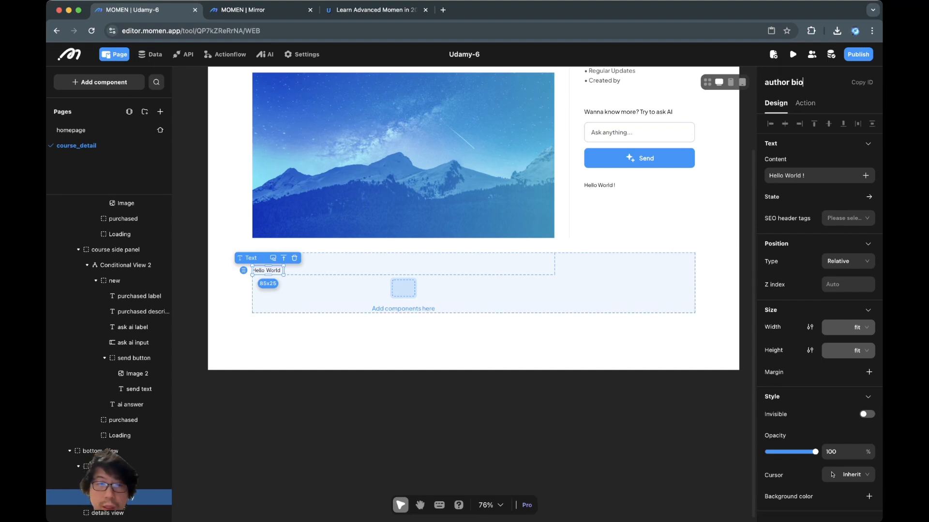
click(436, 294)
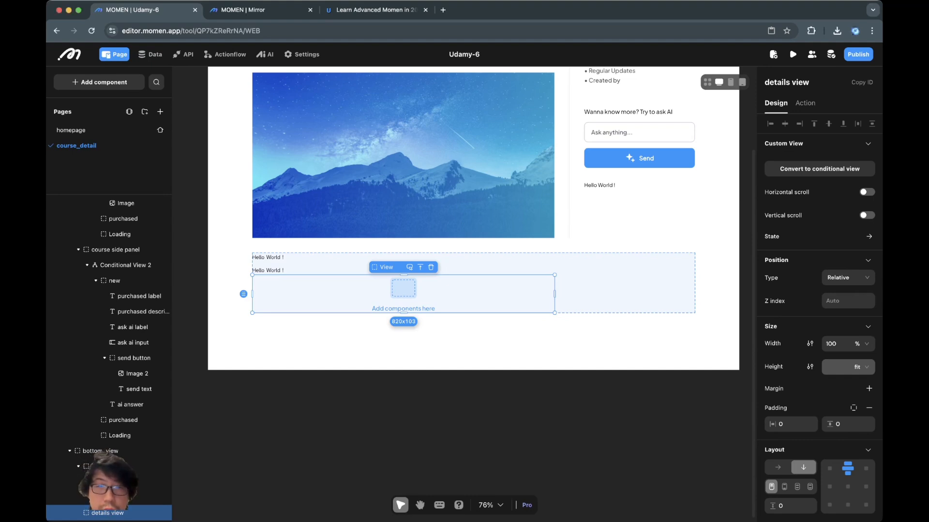
Set the gap between bottom_view's author and details sections to 40.
click(605, 341)
click(623, 293)
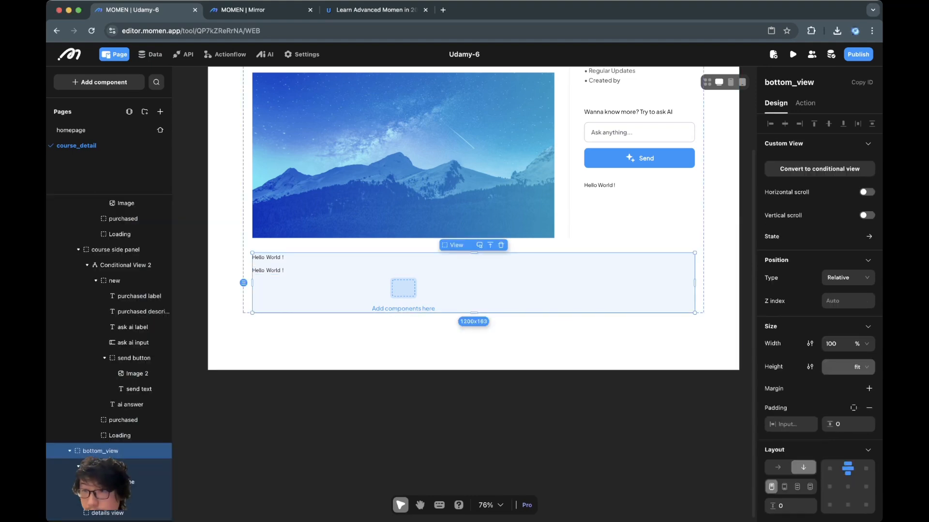
double_click(781, 506)
text(40)
key(Return)
click(392, 310)
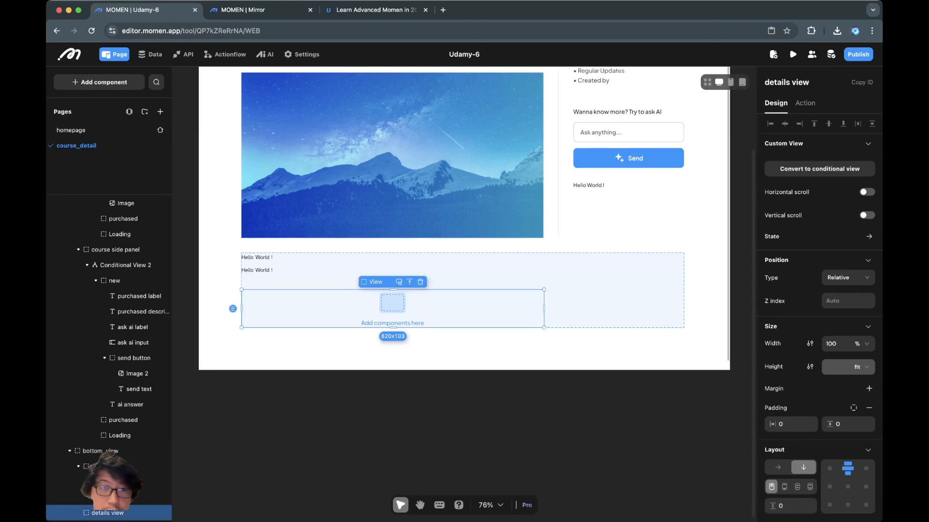
click(629, 407)
click(392, 309)
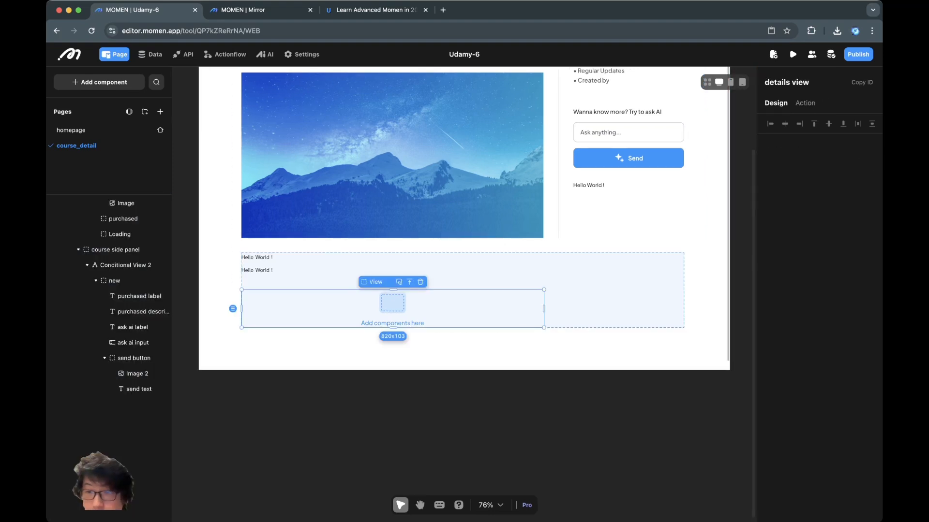
key(super+z)
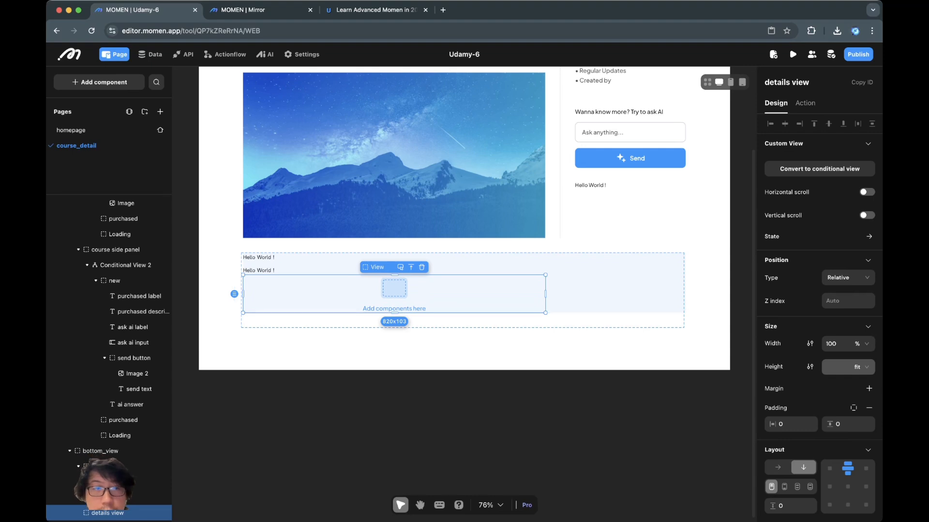
click(600, 246)
click(599, 285)
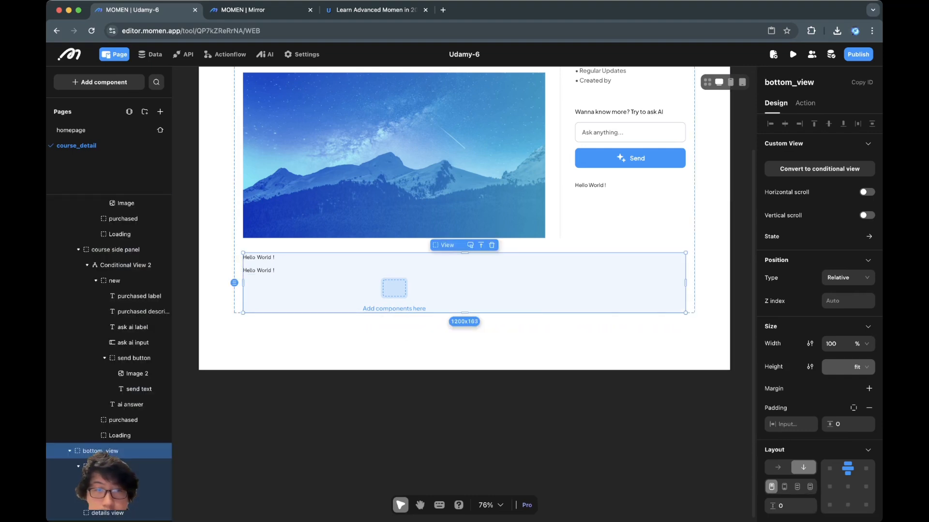
click(780, 505)
text(40)
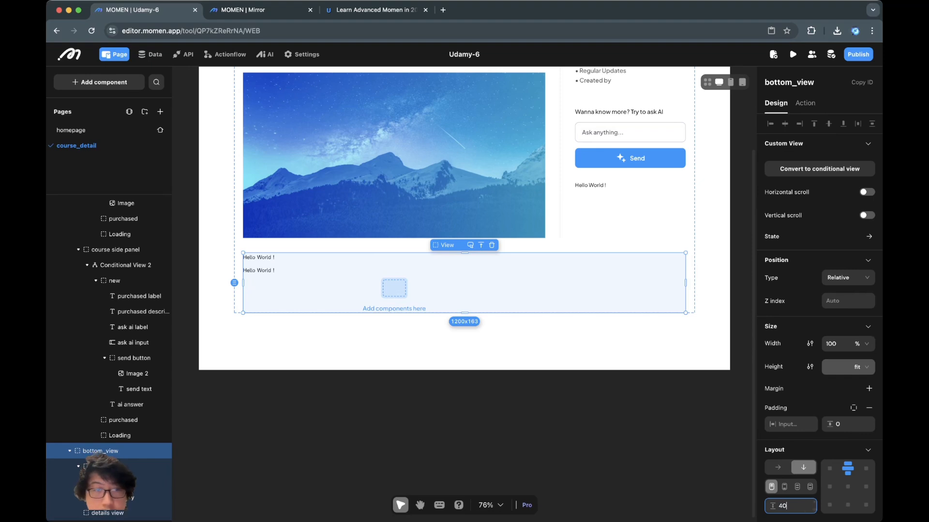
Rename the copied author text Text 8_Copy to 'author bio'.
click(711, 285)
click(599, 246)
click(392, 309)
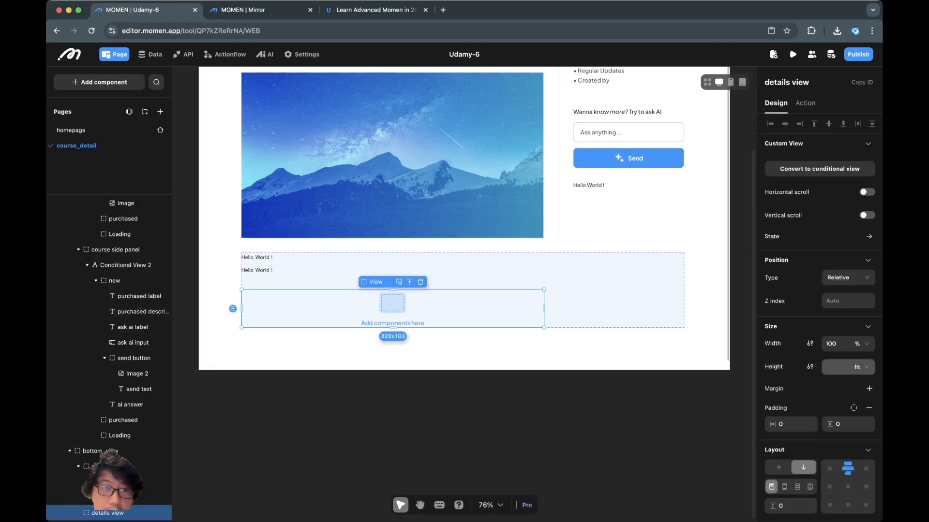
click(392, 264)
click(256, 271)
click(393, 350)
click(393, 309)
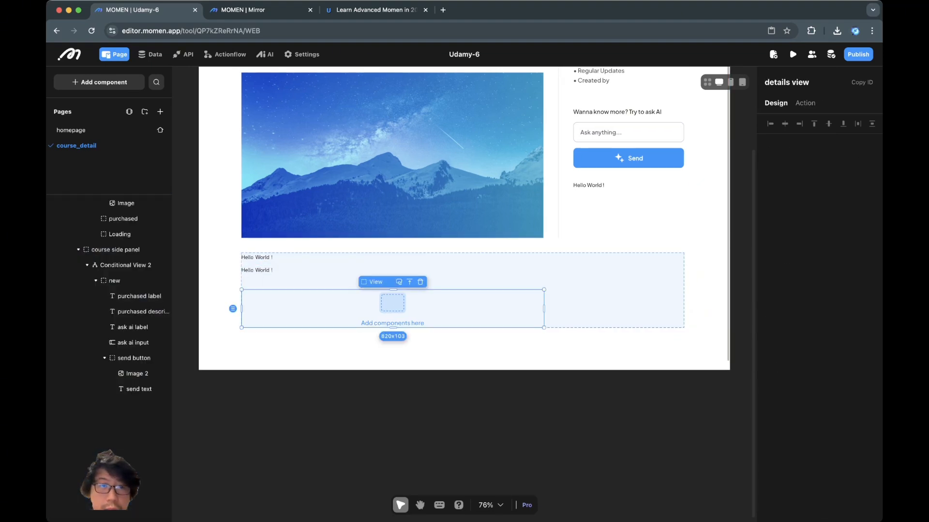
click(338, 267)
click(257, 270)
click(802, 82)
key(ctrl+a)
text(author bio)
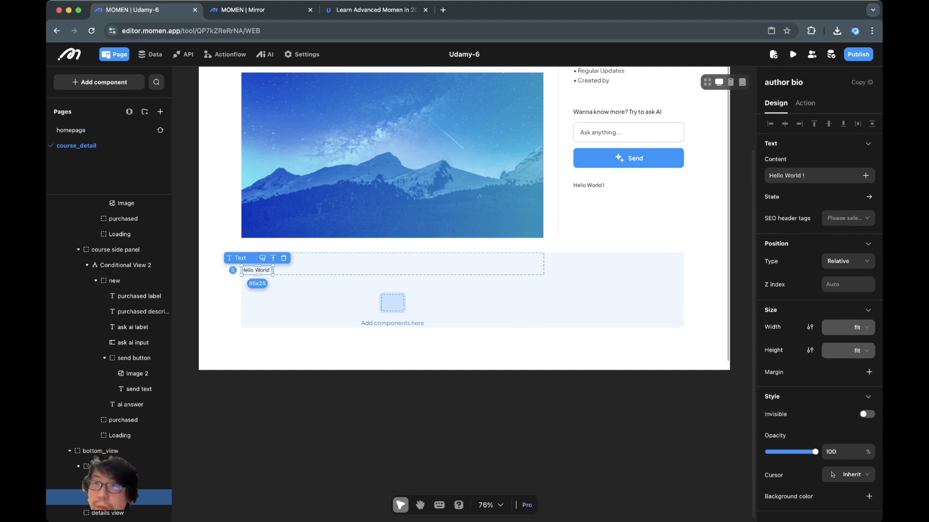
click(610, 406)
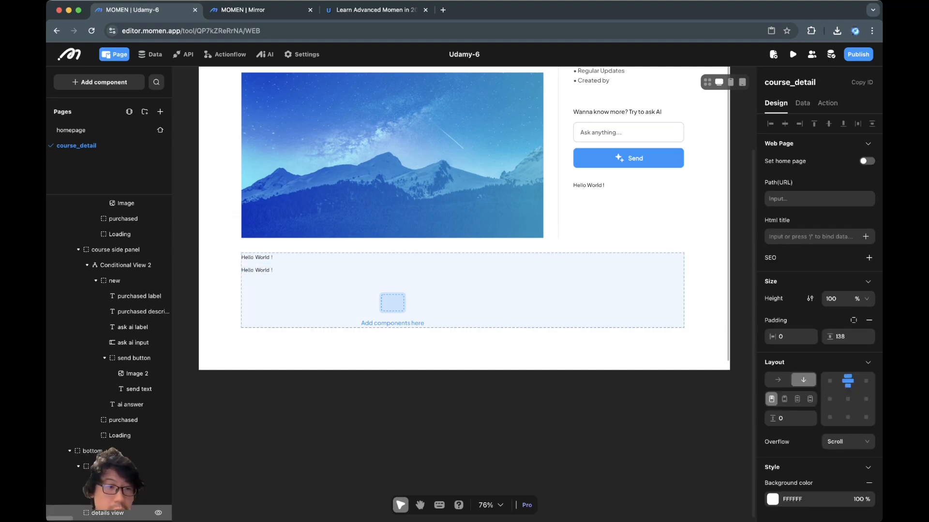
click(107, 512)
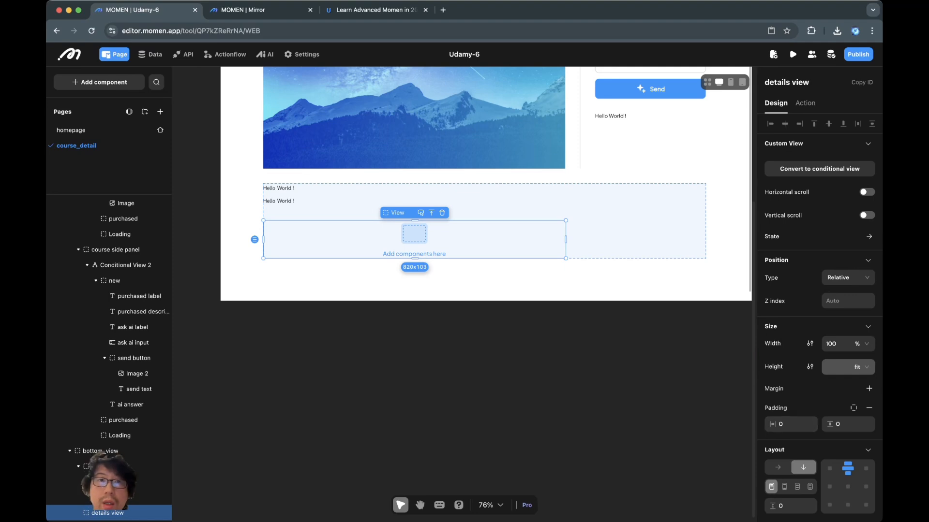
Check the live Udamy page's Details heading and description text for reference.
click(376, 10)
double_click(125, 341)
click(125, 341)
drag(109, 365, 278, 450)
click(279, 450)
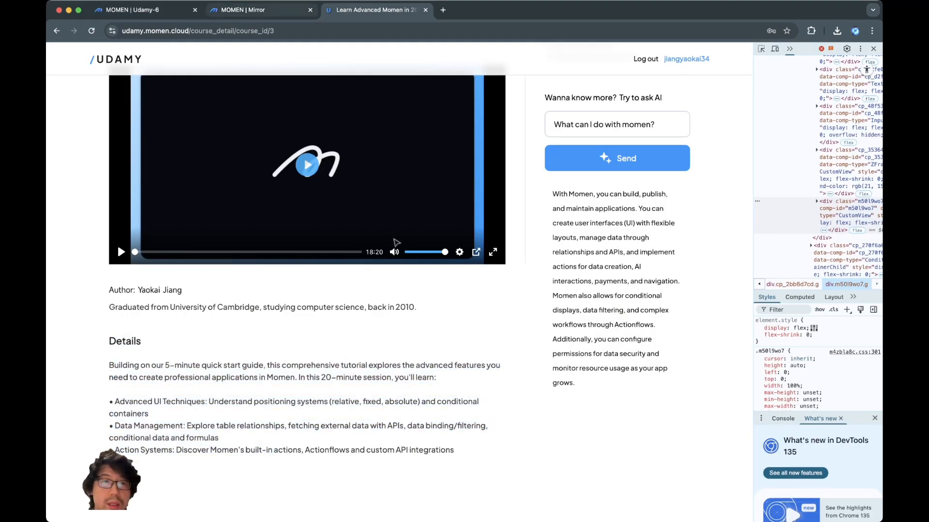
click(257, 10)
click(128, 10)
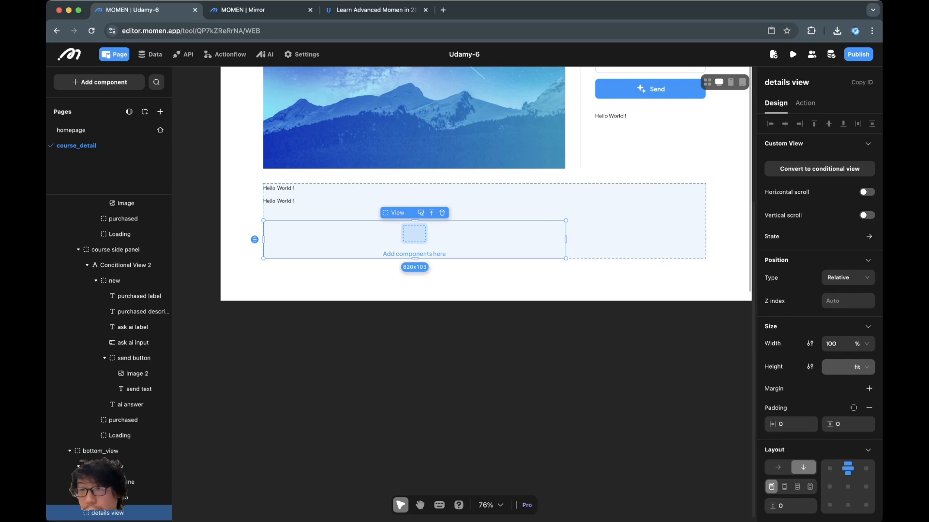
Give the details view a 20 gap and place a Hello World text inside it.
double_click(780, 506)
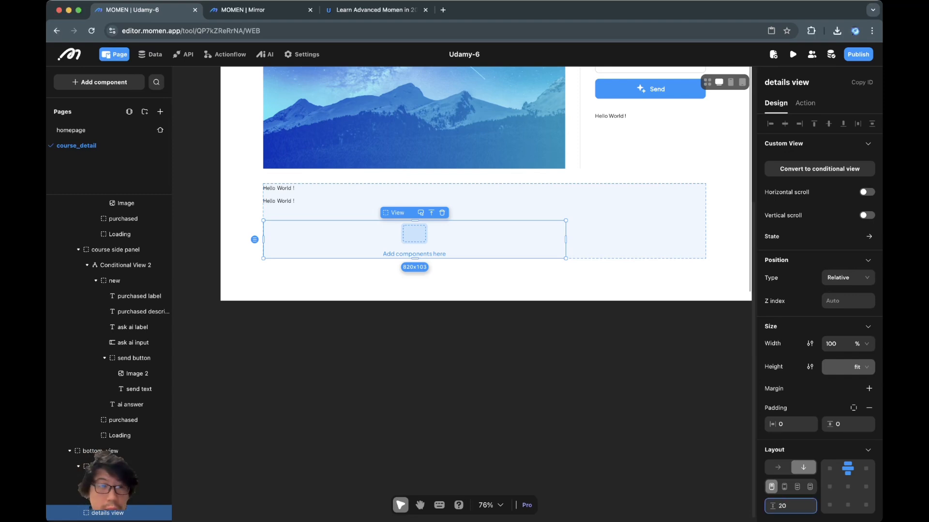
click(512, 371)
click(484, 239)
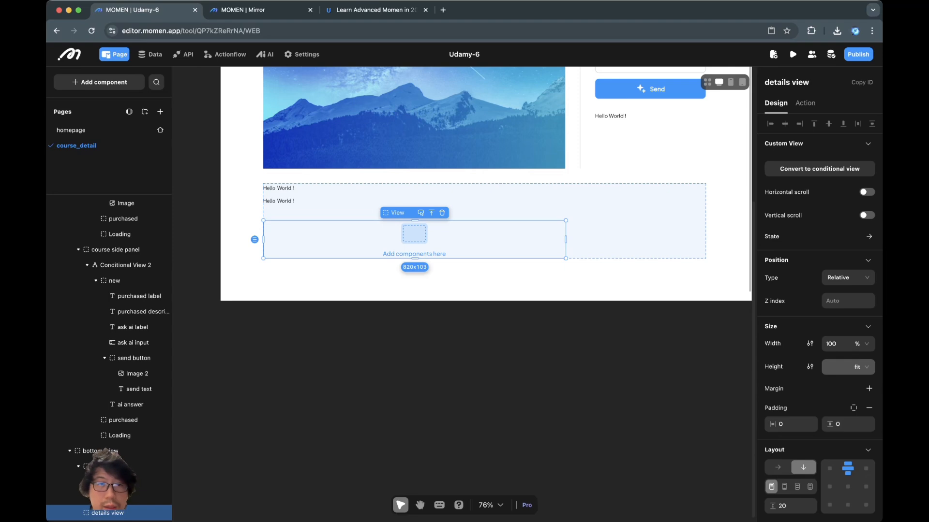
key(t)
click(382, 237)
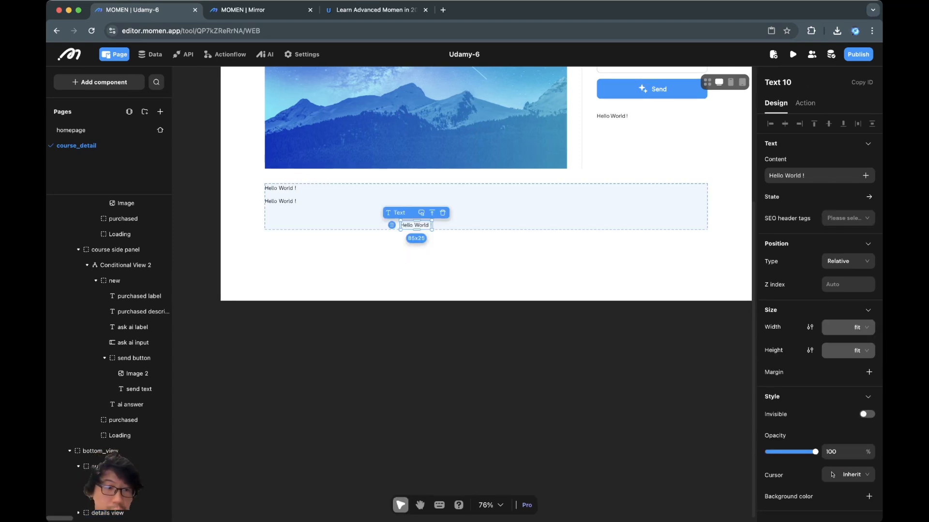
Paste a second copy of the text into the details view and align its contents top-left.
key(super+c)
click(107, 513)
key(super+v)
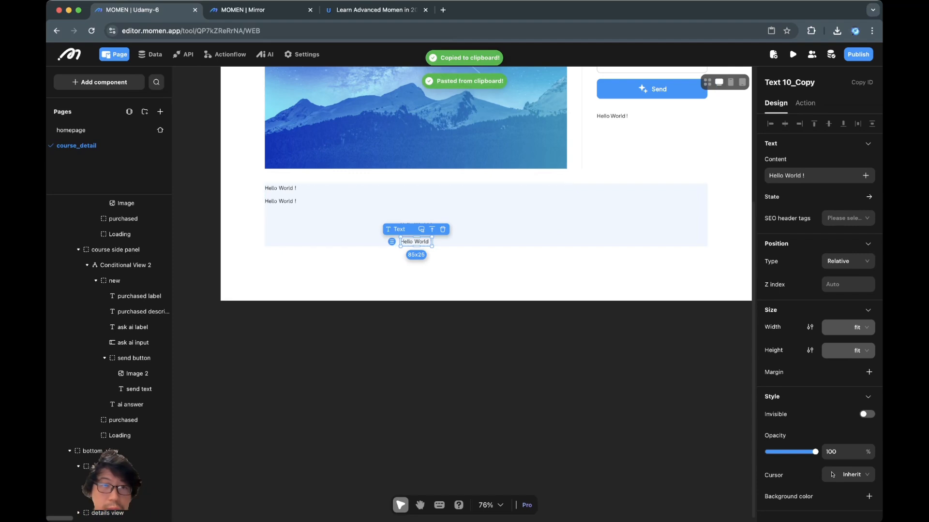
scroll(484, 201, down, 1)
click(483, 201)
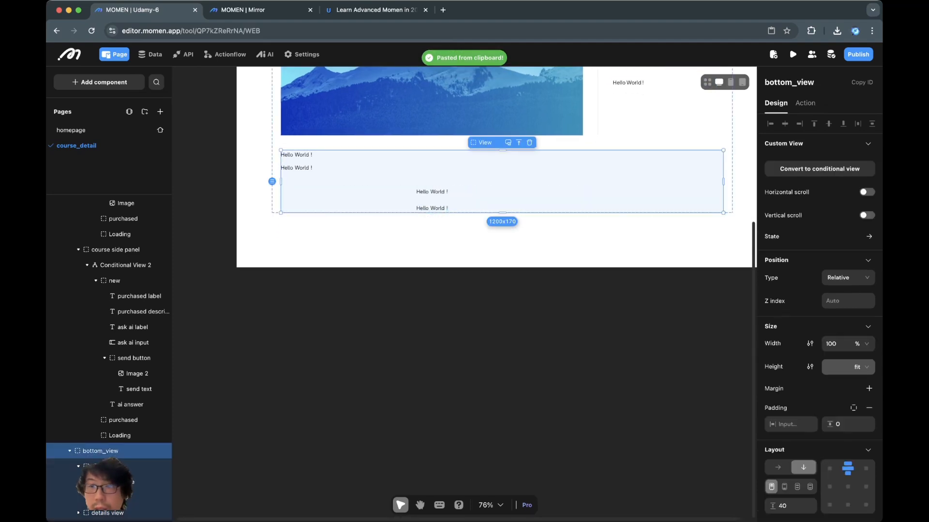
click(484, 200)
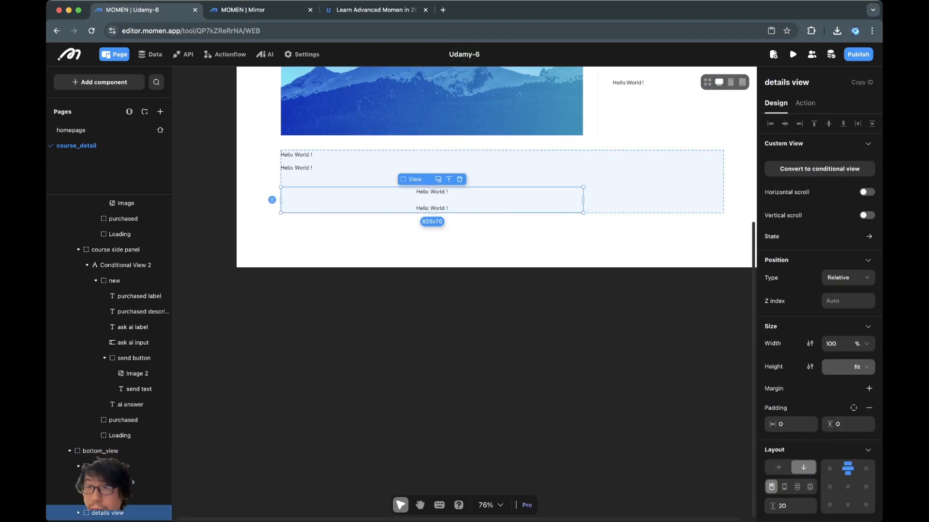
click(829, 468)
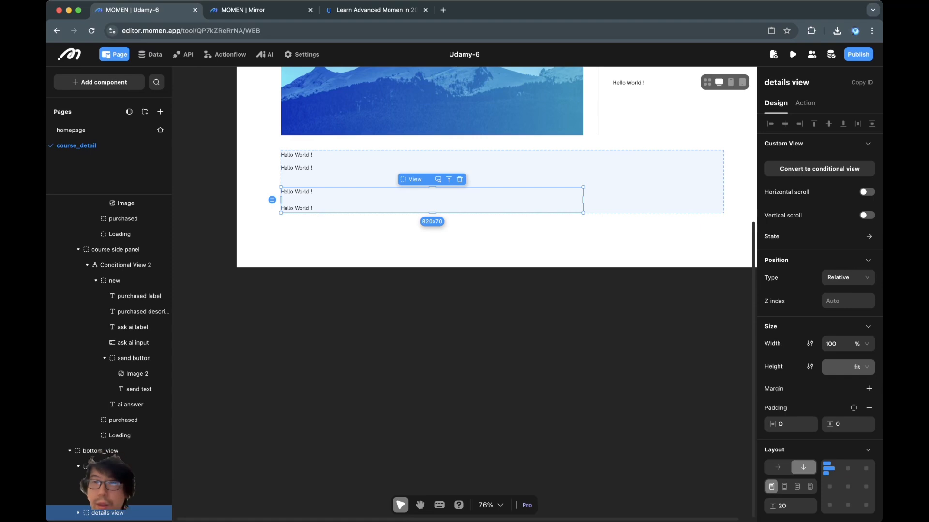
Rename the first Hello World text in the details view to 'details'.
click(297, 192)
scroll(109, 442, down, 1)
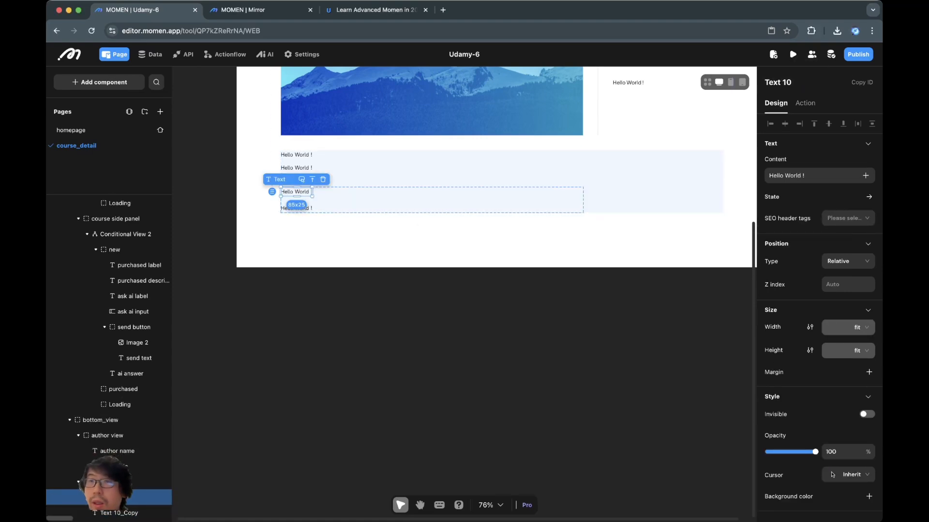
double_click(778, 83)
text(auth)
key(BackSpace)
key(BackSpace)
key(BackSpace)
key(BackSpace)
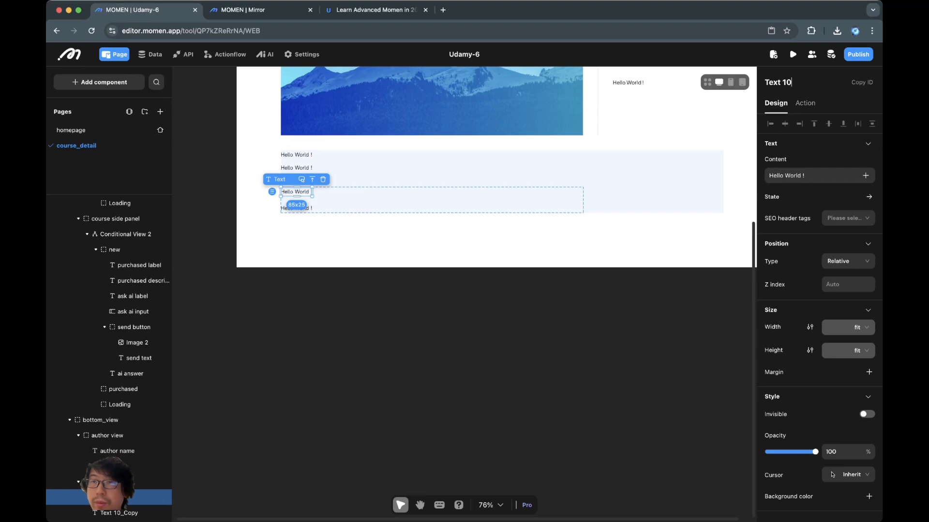
double_click(778, 83)
text(details)
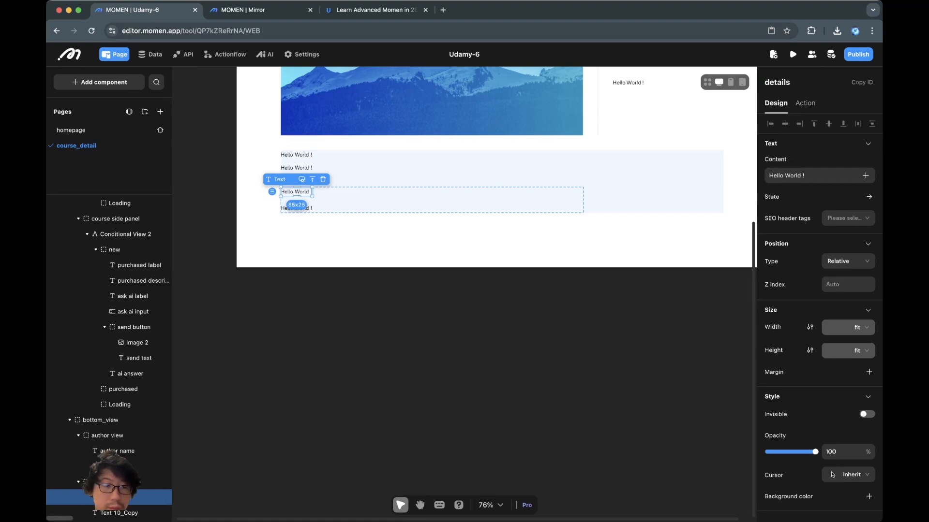
Name the first text 'details label' and the copied text 'details'.
click(116, 512)
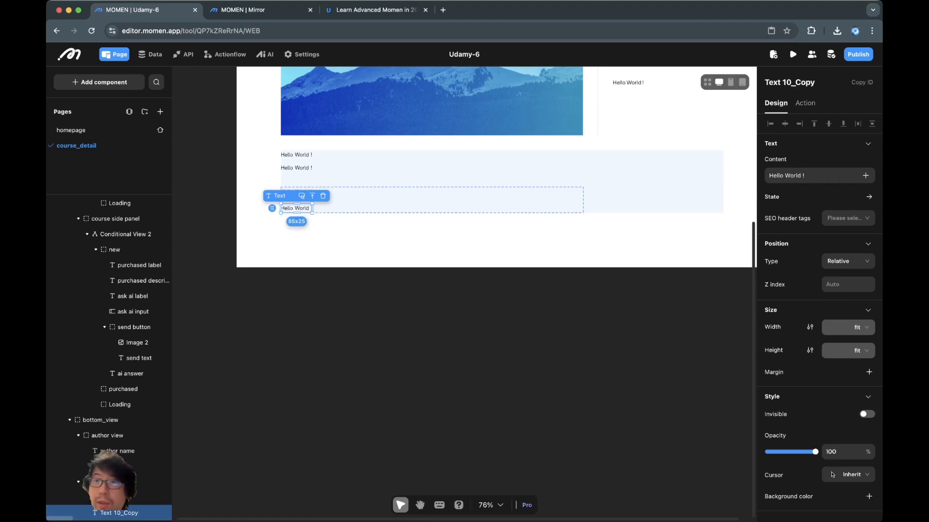
click(793, 82)
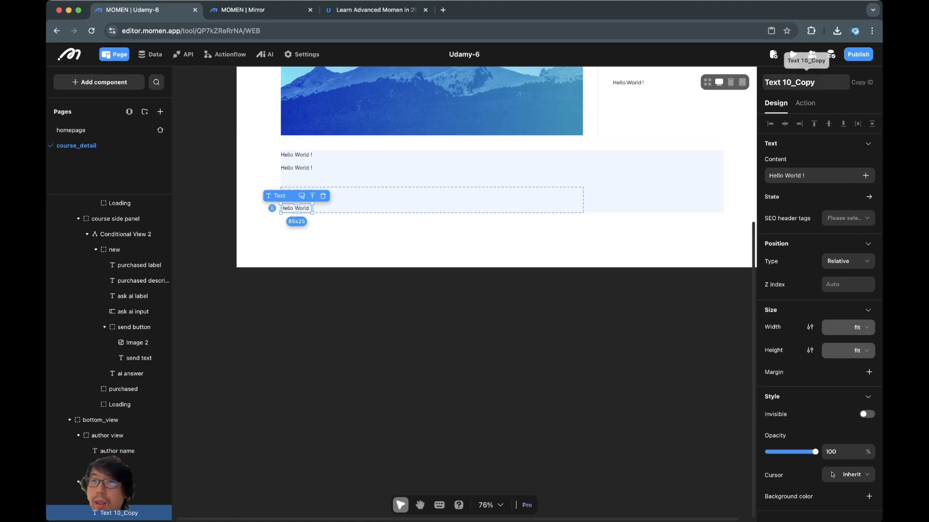
double_click(793, 82)
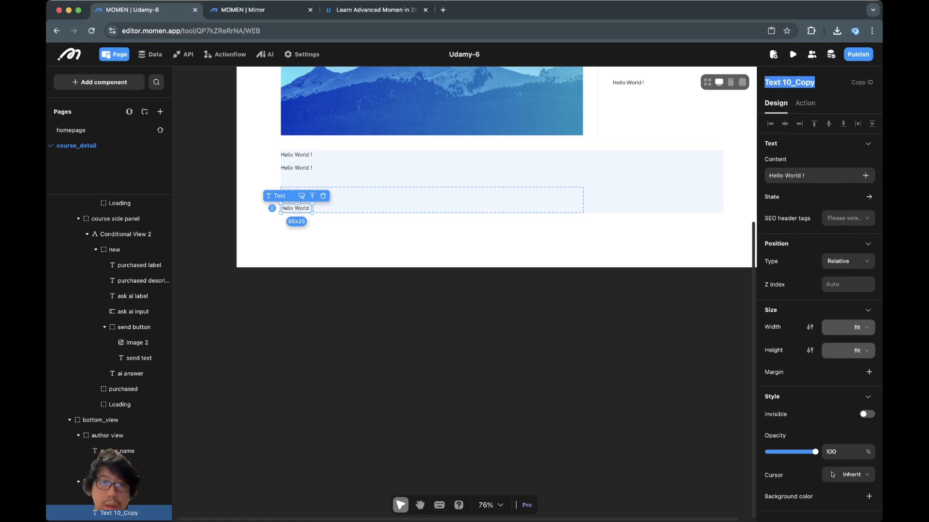
click(377, 241)
click(296, 192)
text(label)
click(296, 209)
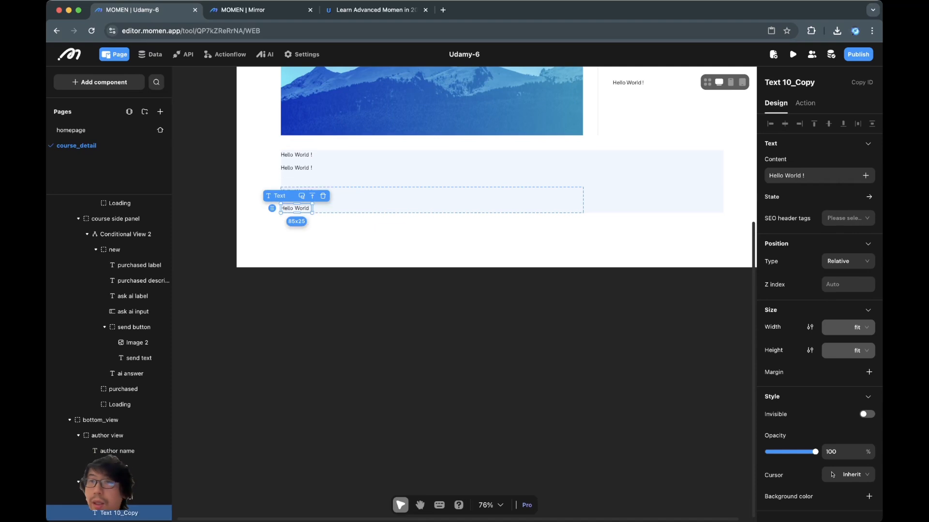
double_click(793, 82)
text(details)
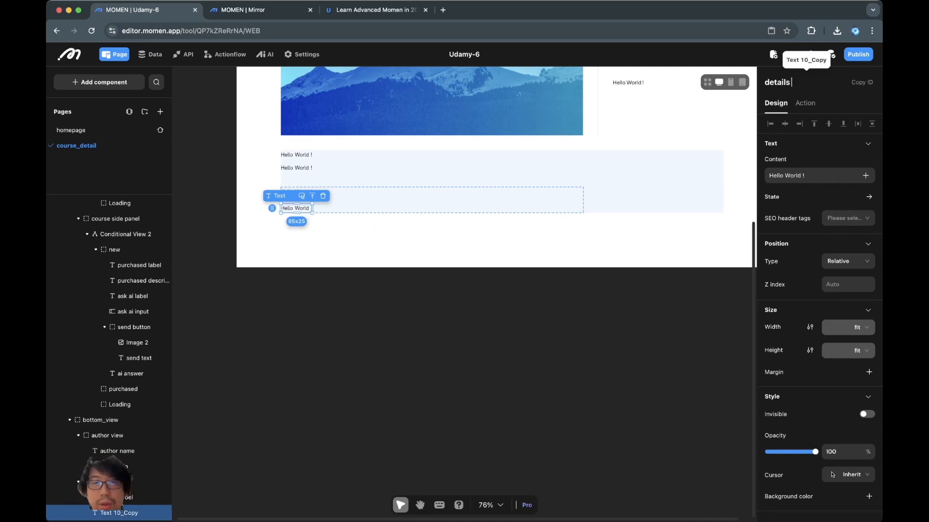
click(571, 241)
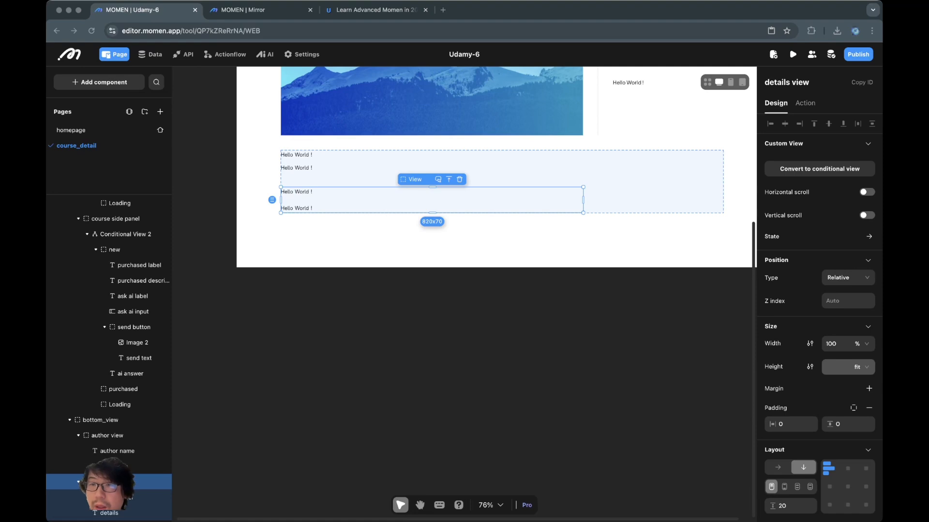
Set the author name text to size 16 Plus Jakarta Sans in colour 18181B.
click(117, 451)
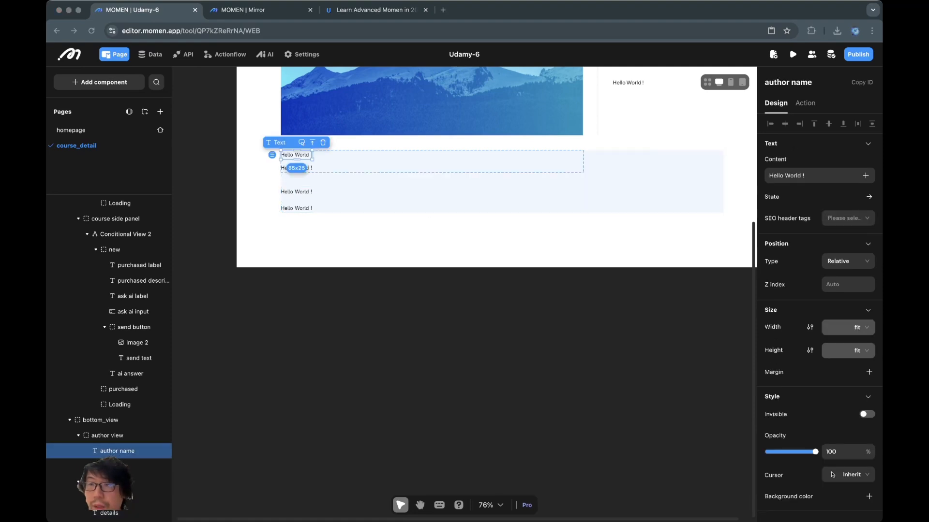
scroll(848, 387, down, 4)
double_click(855, 361)
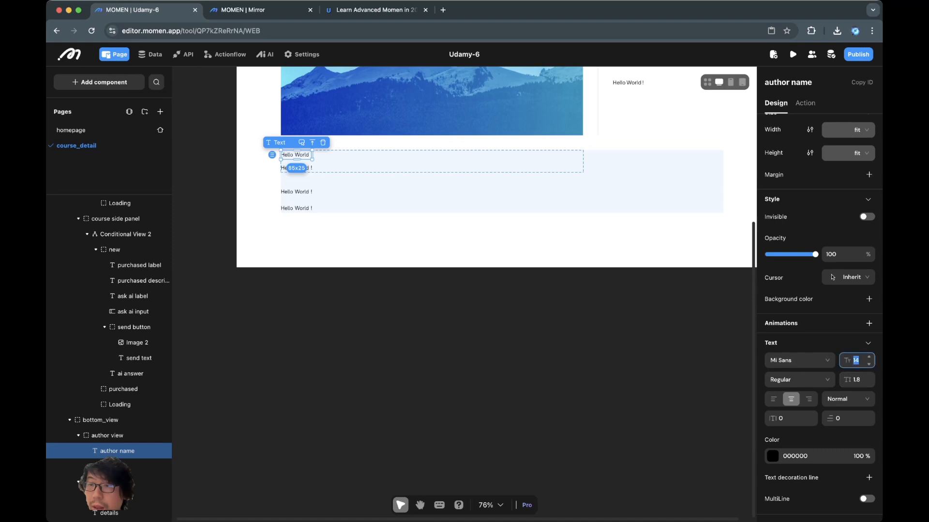
text(16)
click(799, 360)
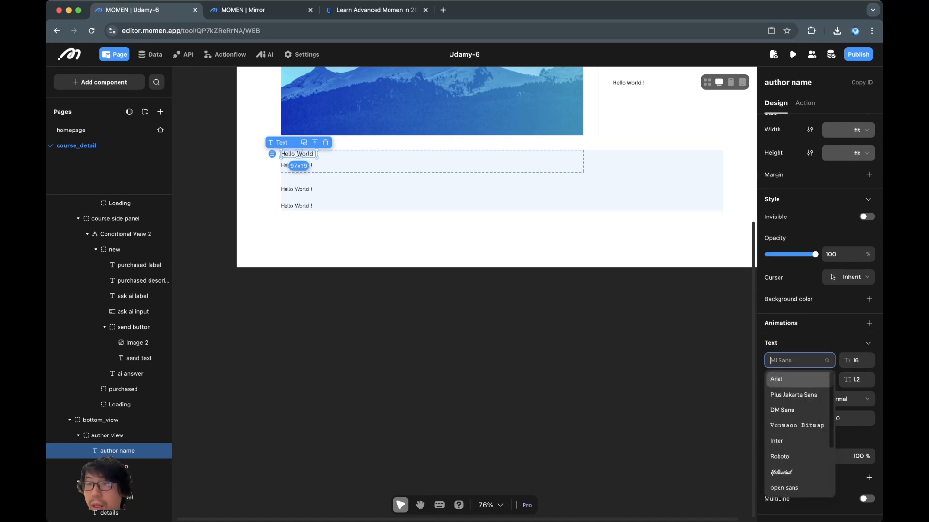
click(793, 396)
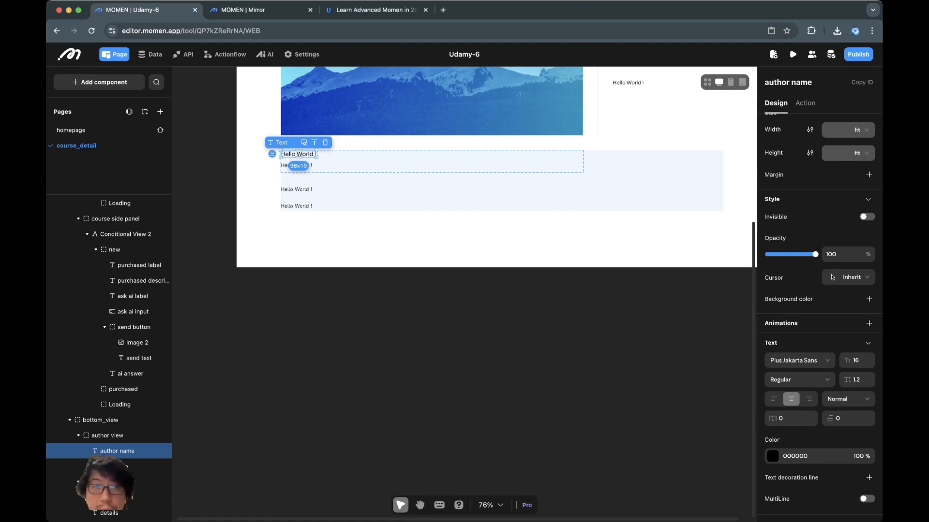
click(772, 456)
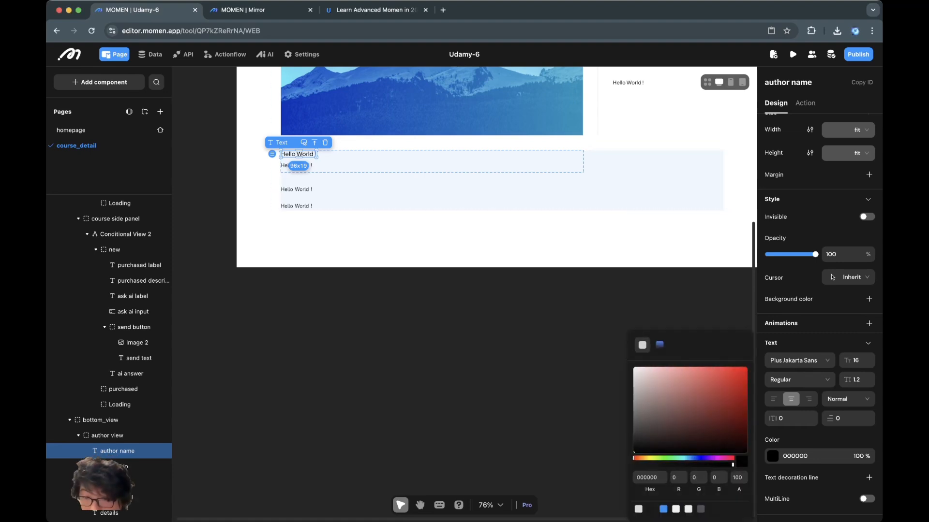
click(649, 510)
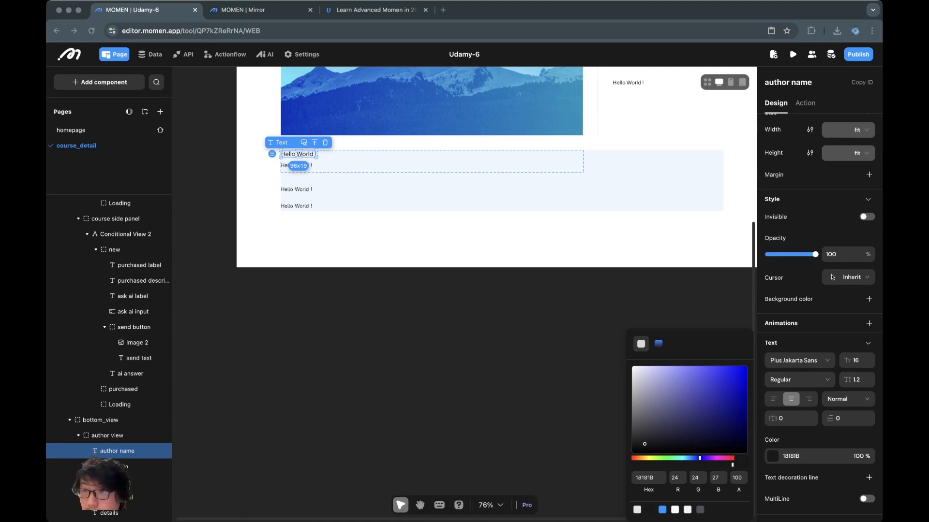
Give the author name text a 1.6 line height.
key(super+Tab)
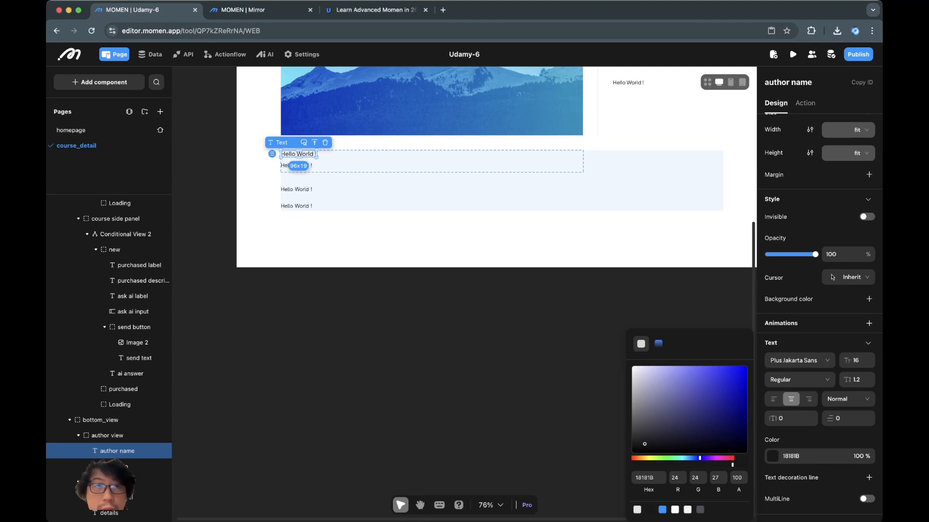
key(super+Tab)
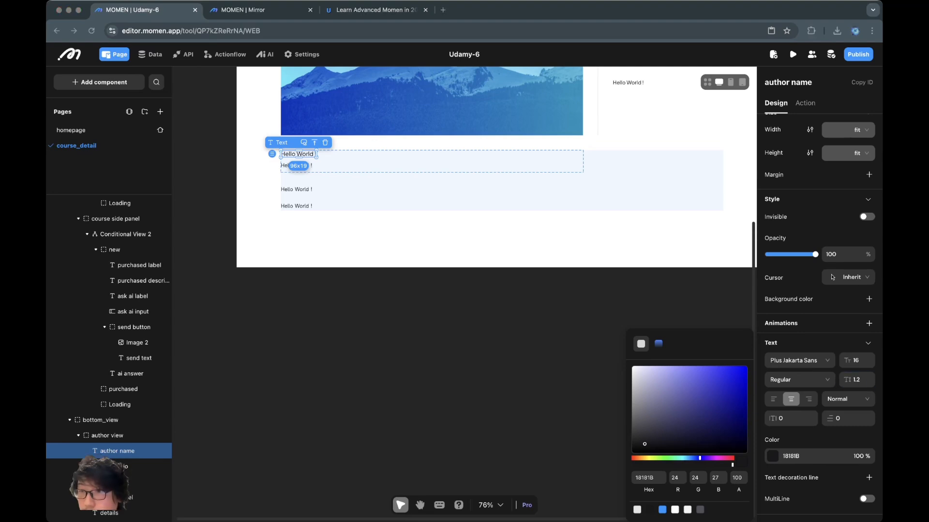
key(super+Tab)
click(862, 380)
key(BackSpace)
text(4)
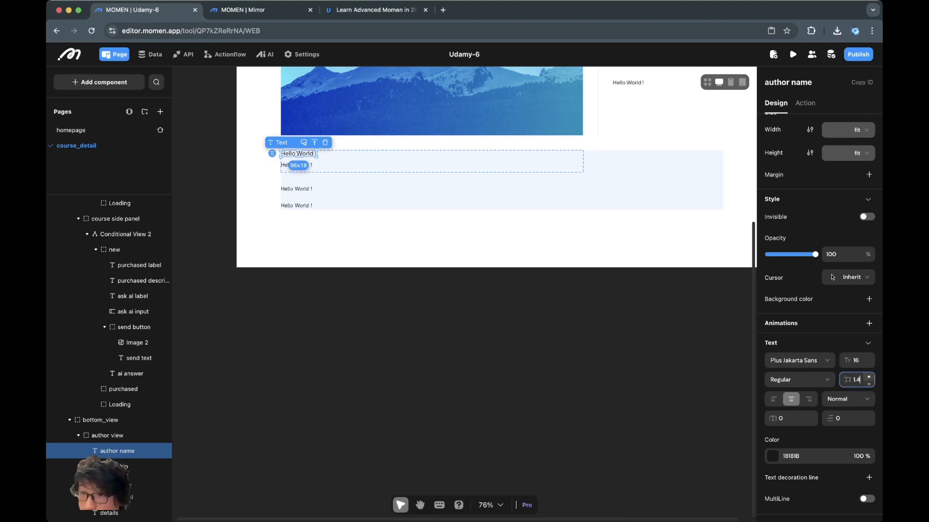
click(868, 377)
click(869, 377)
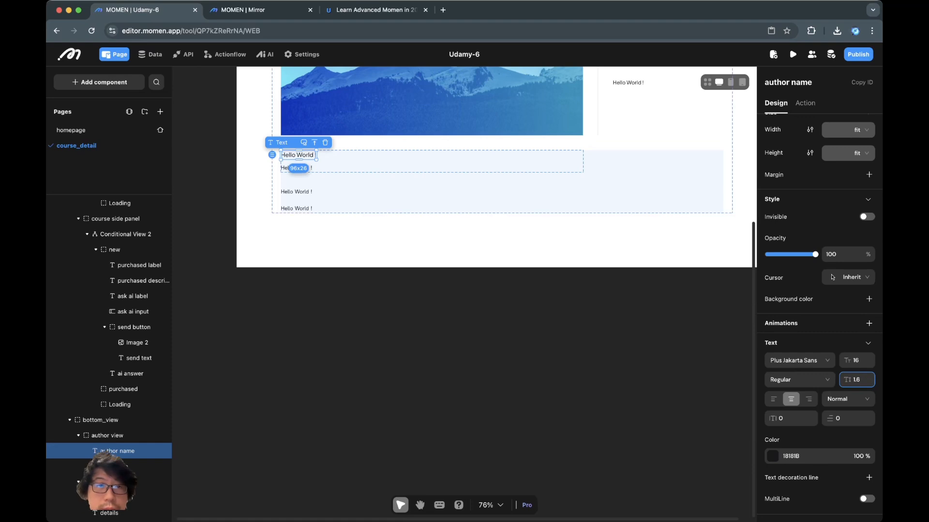
click(483, 162)
click(107, 465)
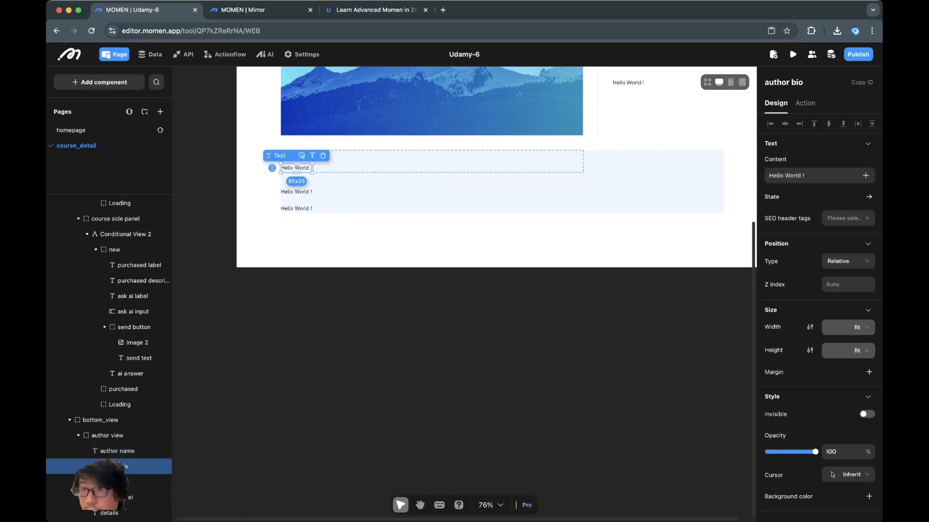
Switch the author bio font to Plus Jakarta Sans.
scroll(836, 393, down, 4)
click(800, 360)
click(798, 394)
key(super+Tab)
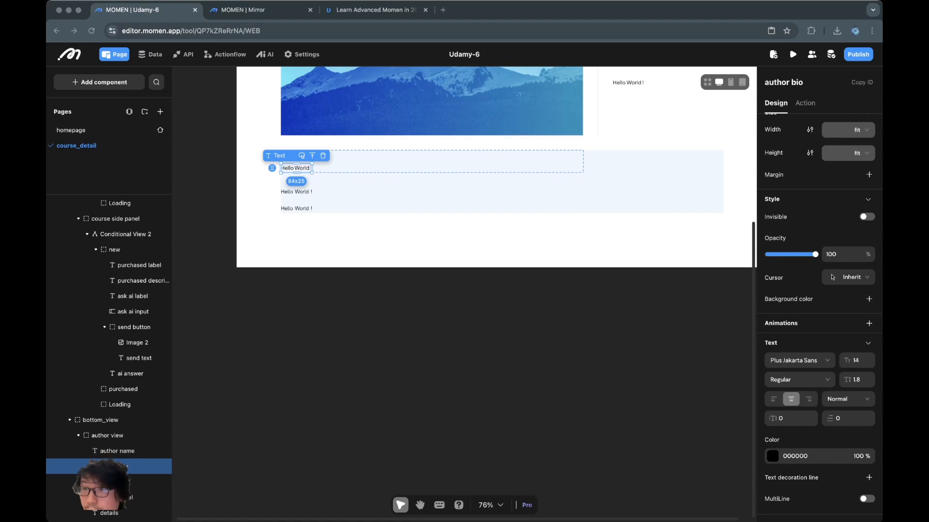
Set the author bio to size 16 with a 1.6 line height.
click(856, 379)
click(869, 376)
click(869, 384)
click(869, 384)
click(869, 357)
click(869, 357)
click(868, 376)
click(868, 376)
click(869, 377)
click(868, 376)
key(super+Tab)
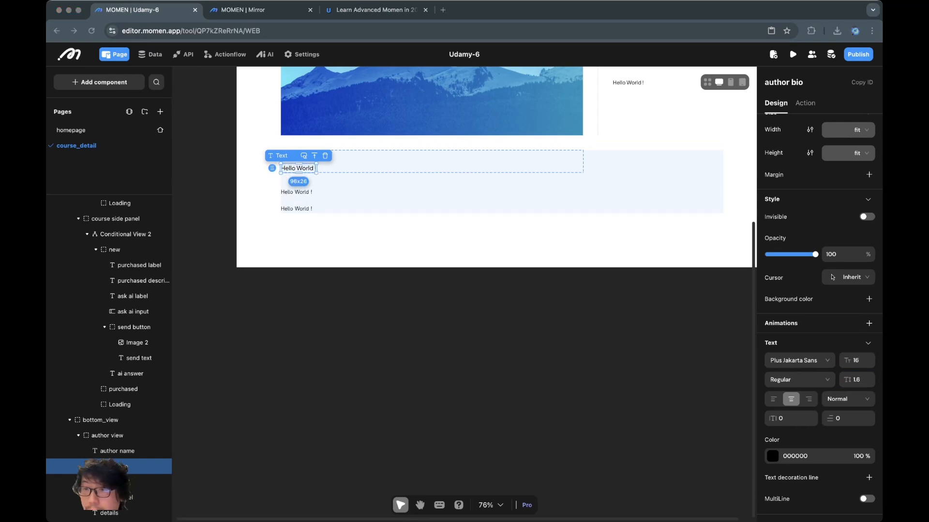
key(super+Tab)
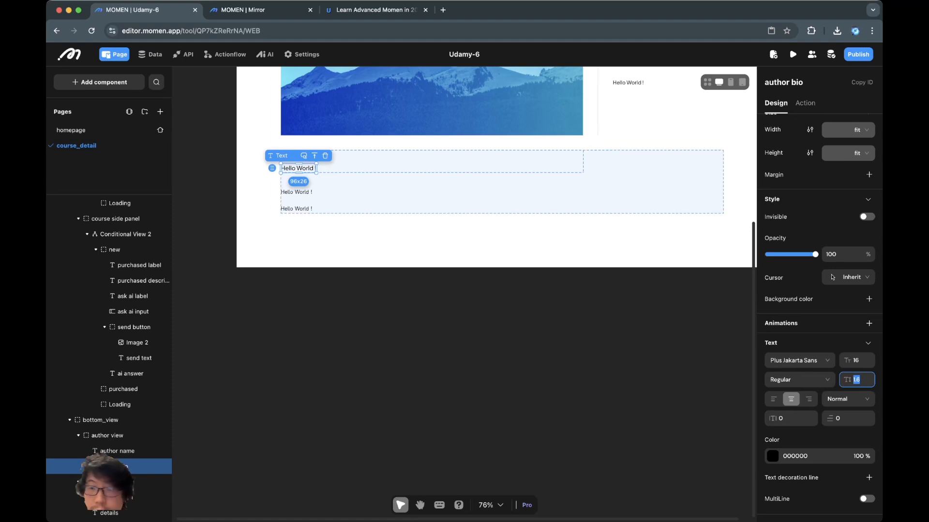
Colour the author bio text grey 52525B.
click(772, 456)
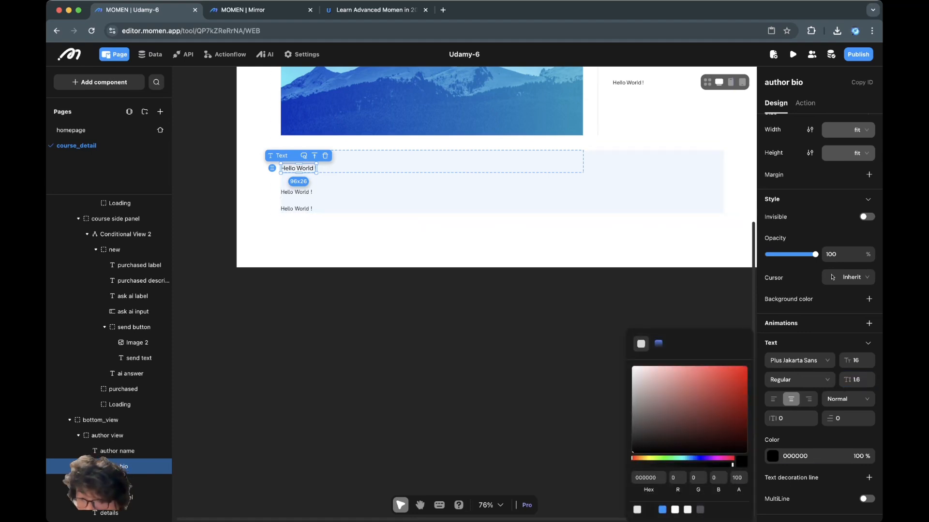
click(700, 510)
key(super+Tab)
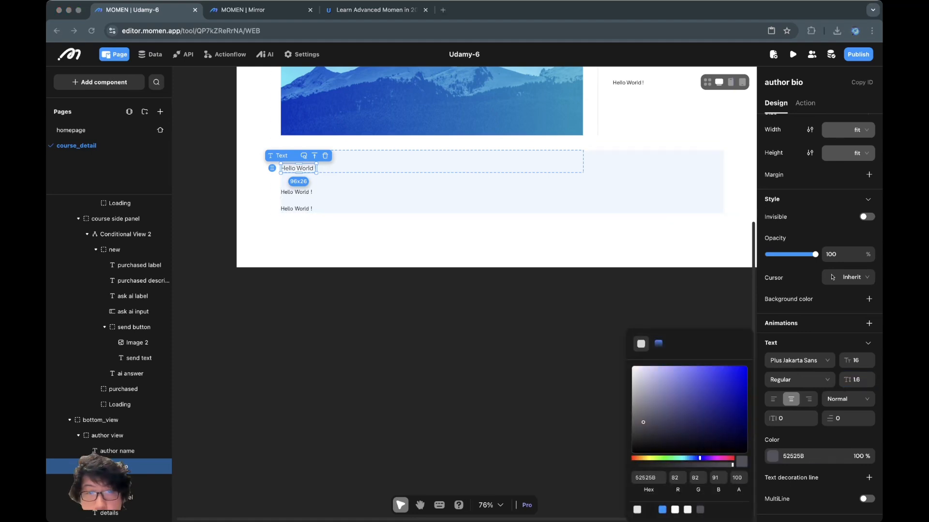
key(super+Tab)
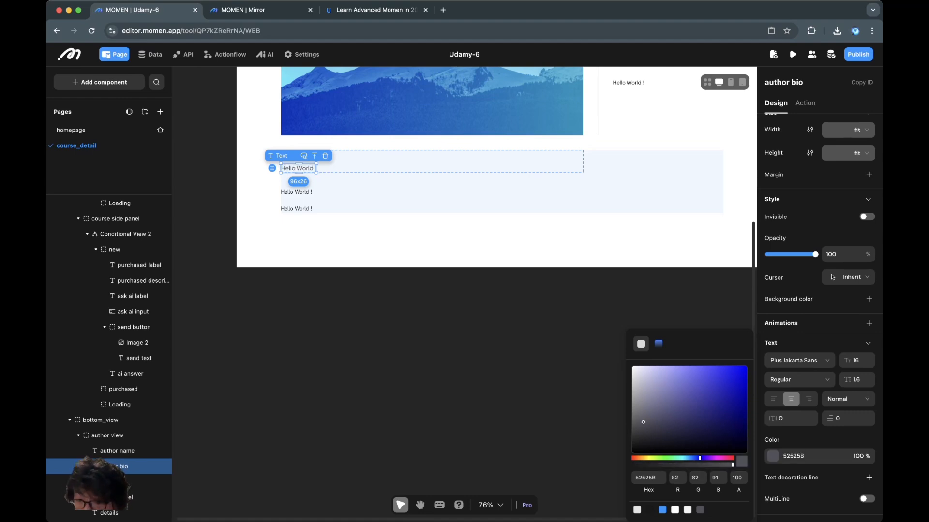
click(416, 319)
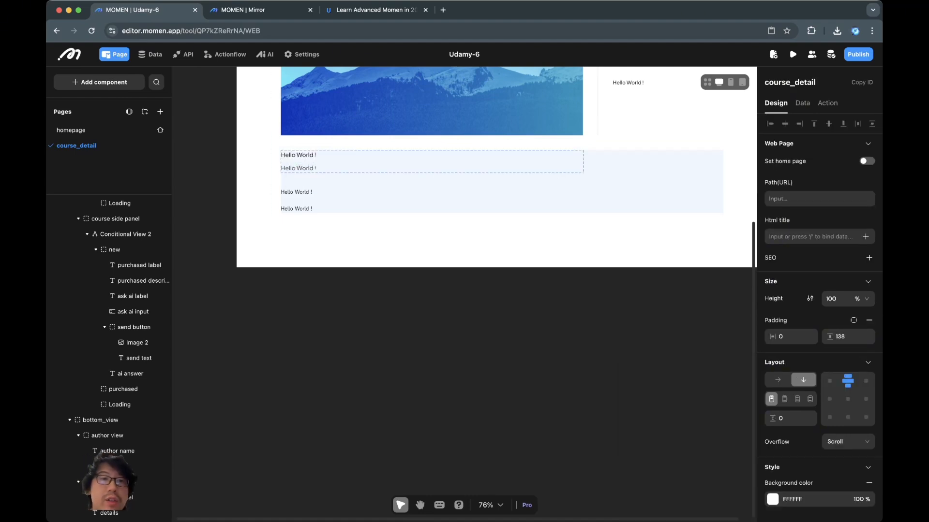
click(298, 169)
Add a new theme colour named 'faint grey for text' in project settings.
click(301, 54)
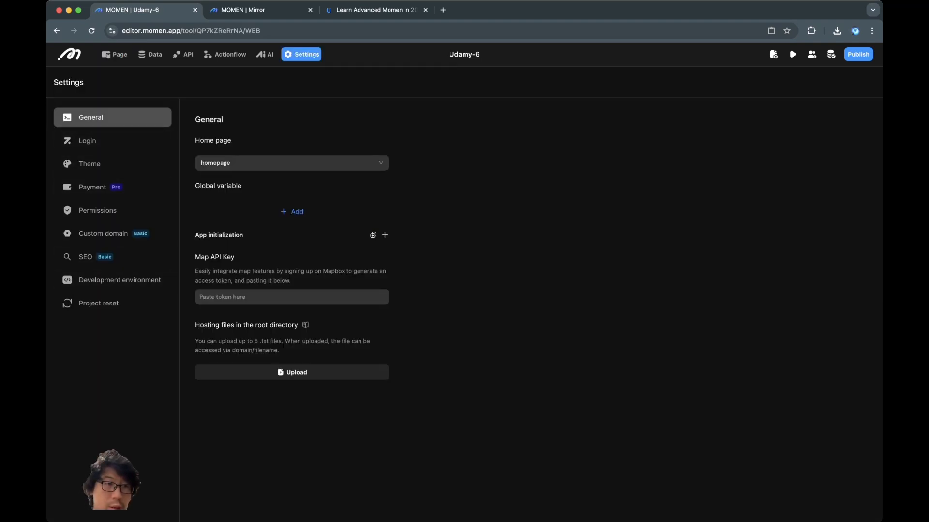
click(90, 163)
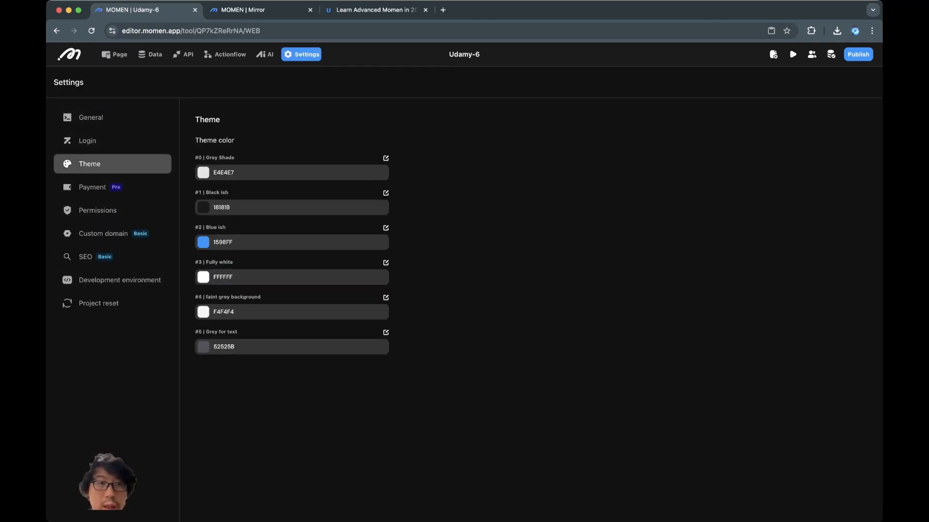
click(386, 141)
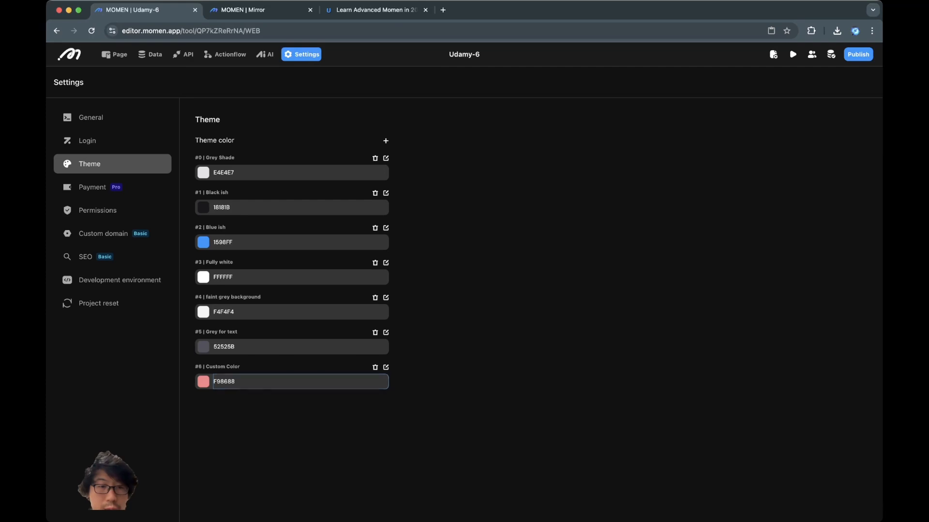
click(386, 367)
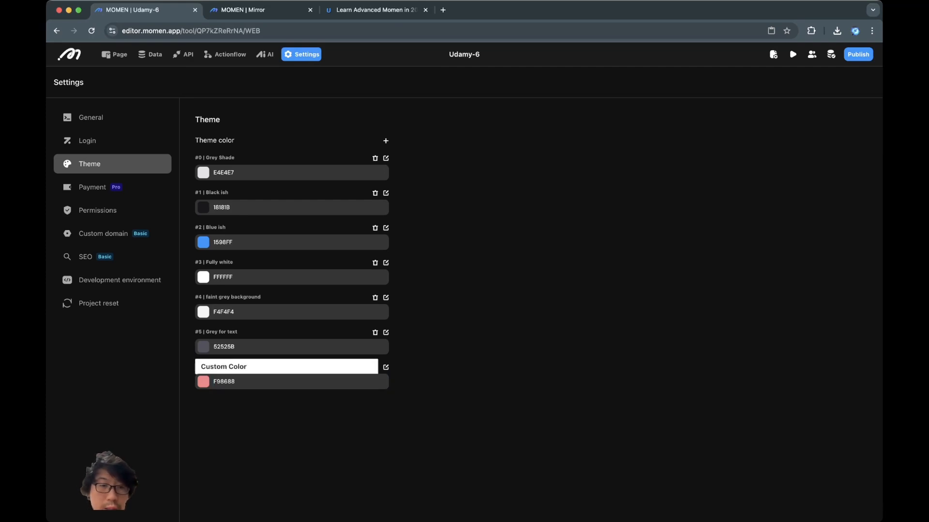
triple_click(247, 367)
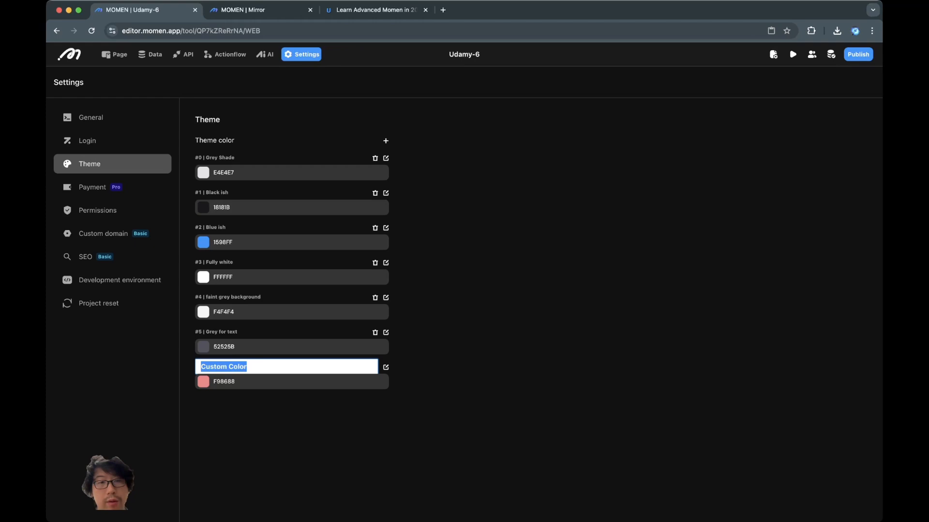
text(faint)
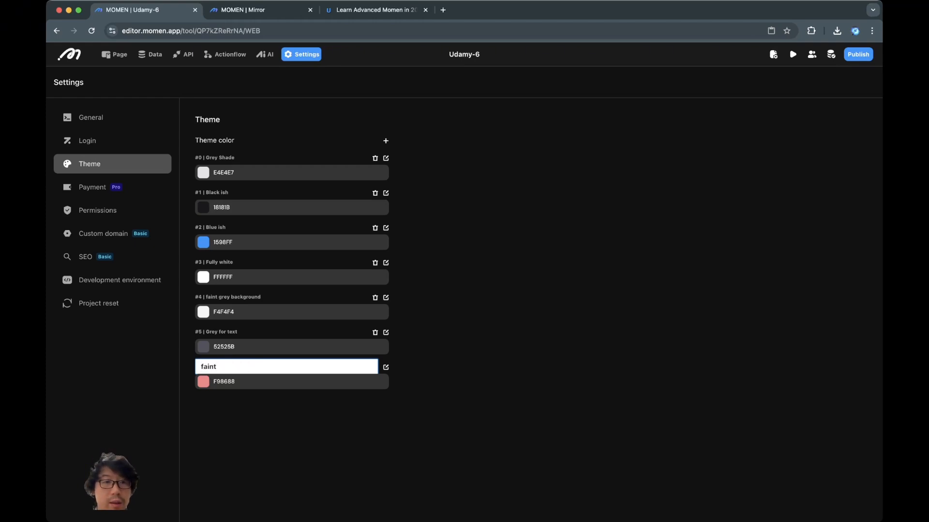
text( grey )
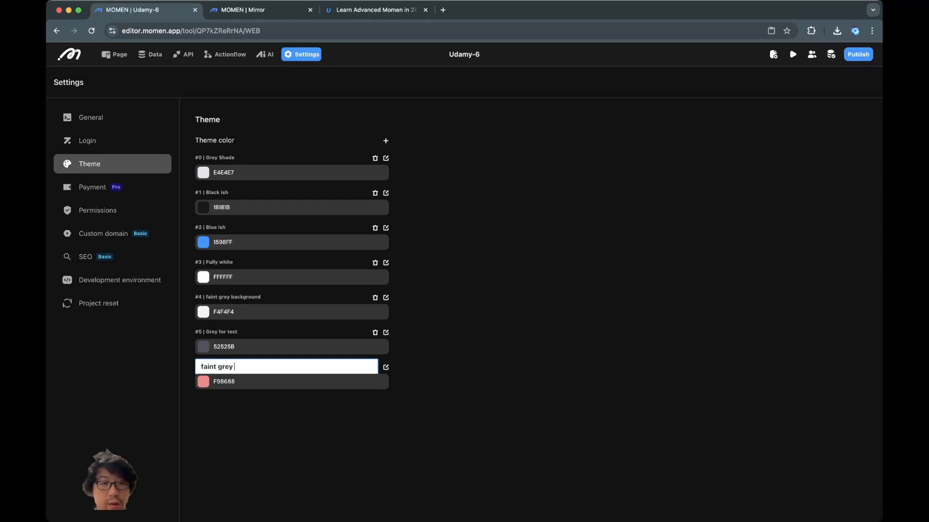
text(for text)
key(Tab)
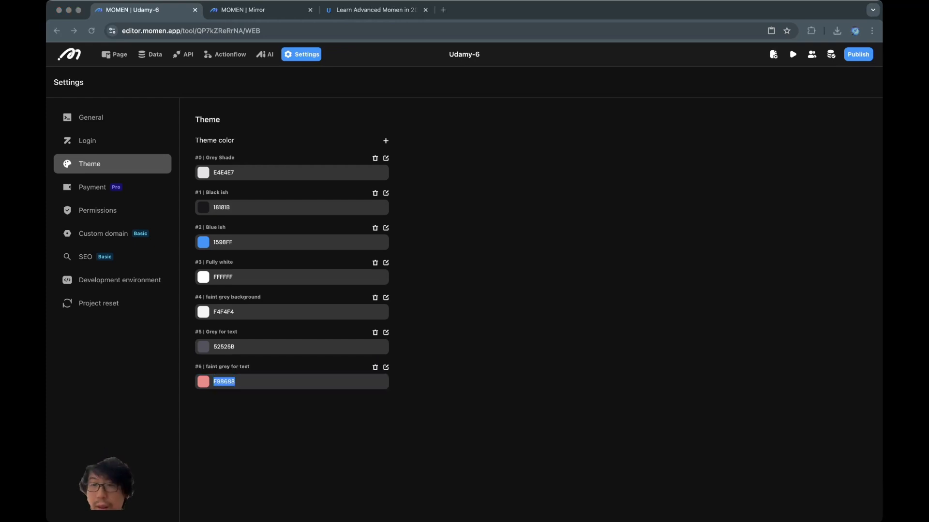
Paste 3F3F46 as the new theme colour's value.
key(super+Tab)
text(3F3F46)
key(Return)
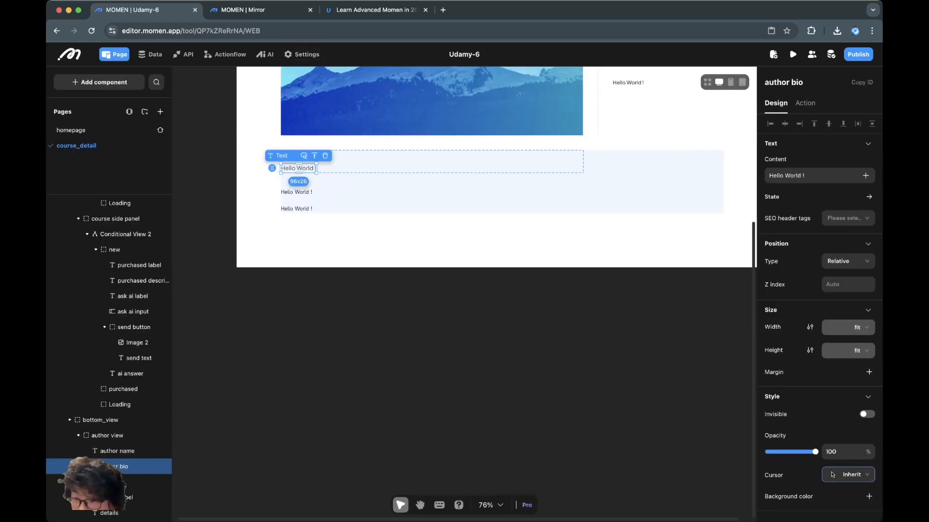
Switch the author bio text colour from 52525B to the darker 3F3F46.
scroll(818, 315, down, 4)
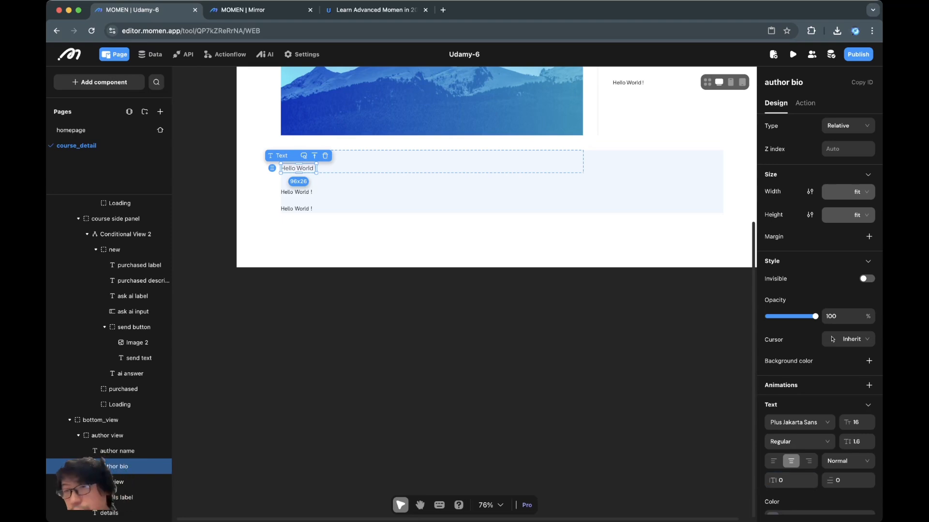
scroll(817, 314, down, 3)
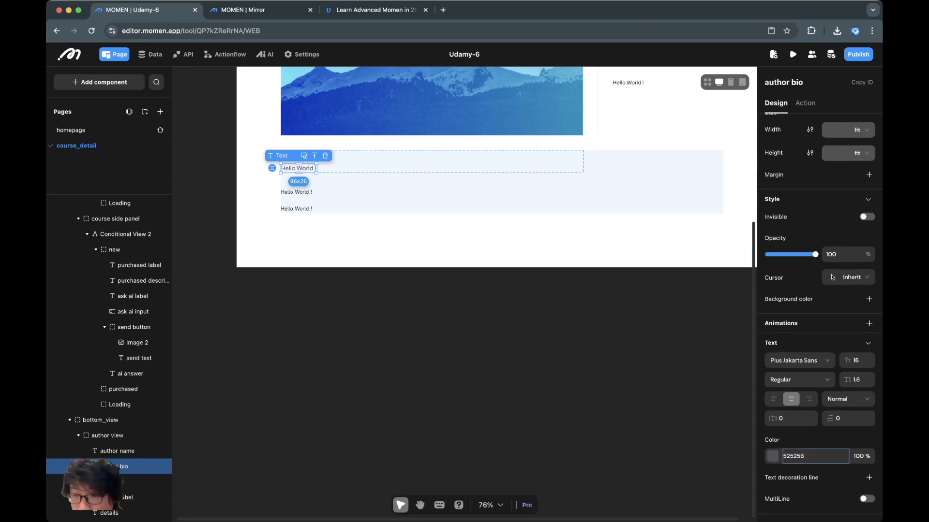
click(772, 456)
click(712, 510)
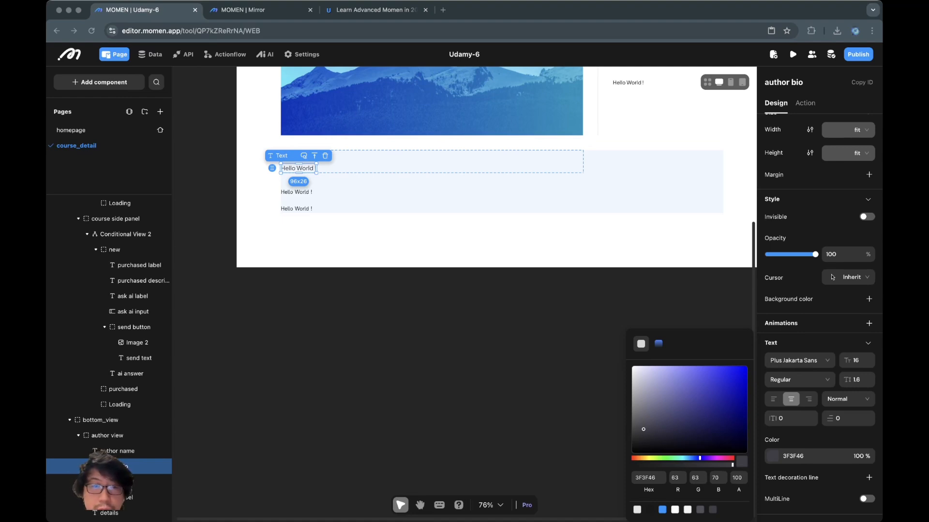
Replace the details label placeholder with 'Details'.
click(295, 192)
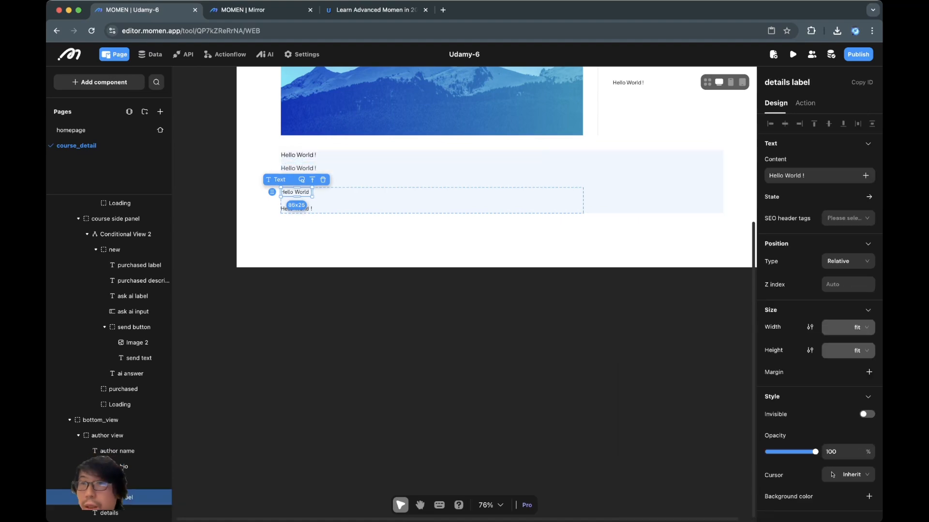
key(super+a)
text(Detail)
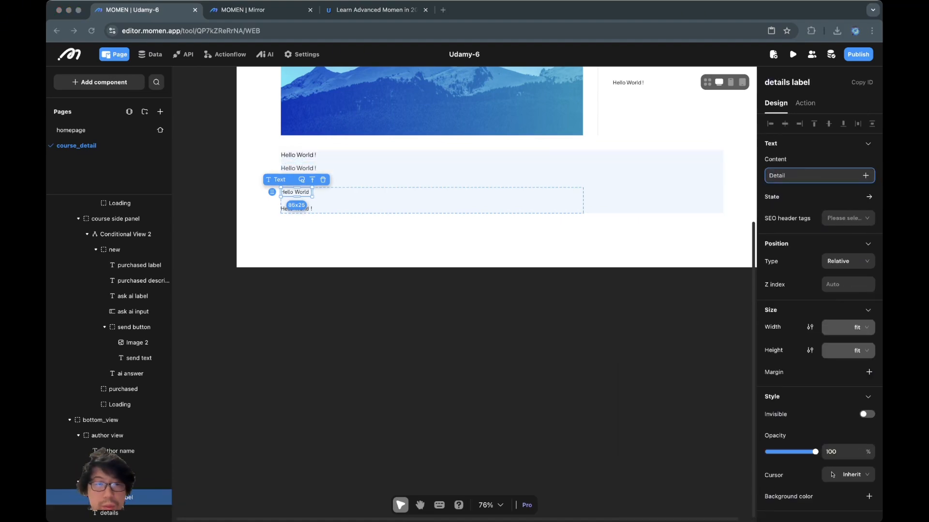
text(s)
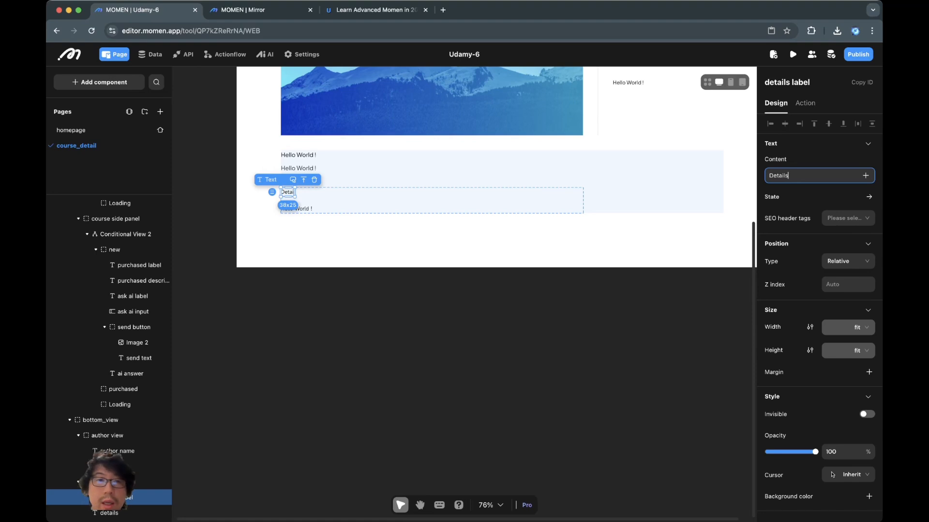
Change the author name text to 'Author:'.
click(298, 155)
key(ctrl+a)
text(Author ')
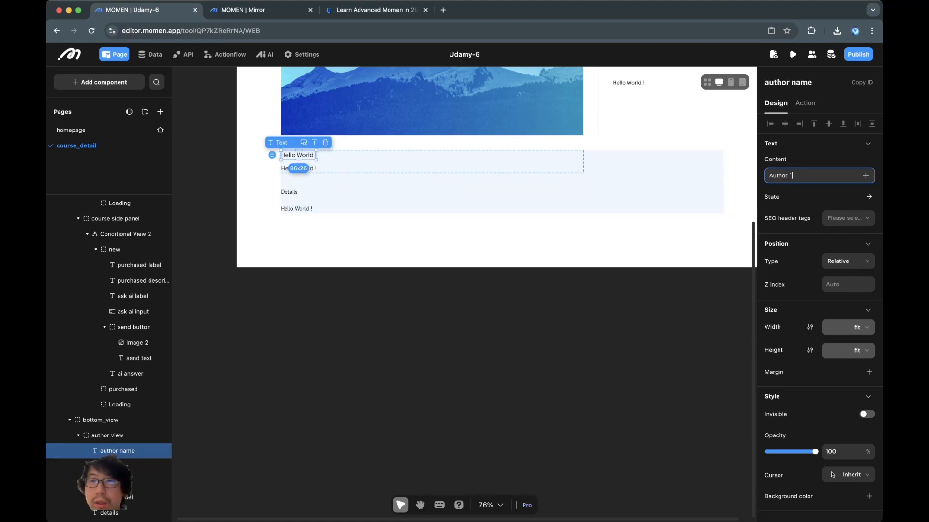
key(BackSpace)
key(super+Tab)
key(super+Tab)
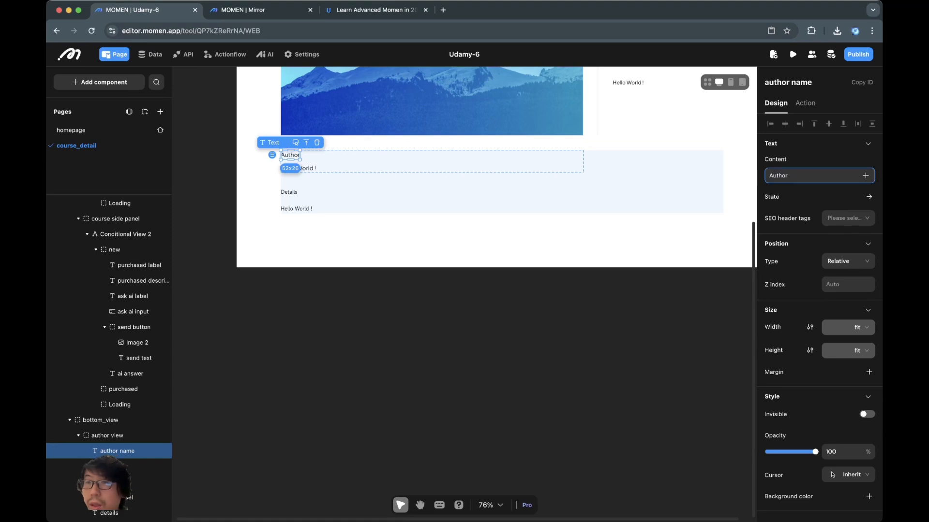
text(:)
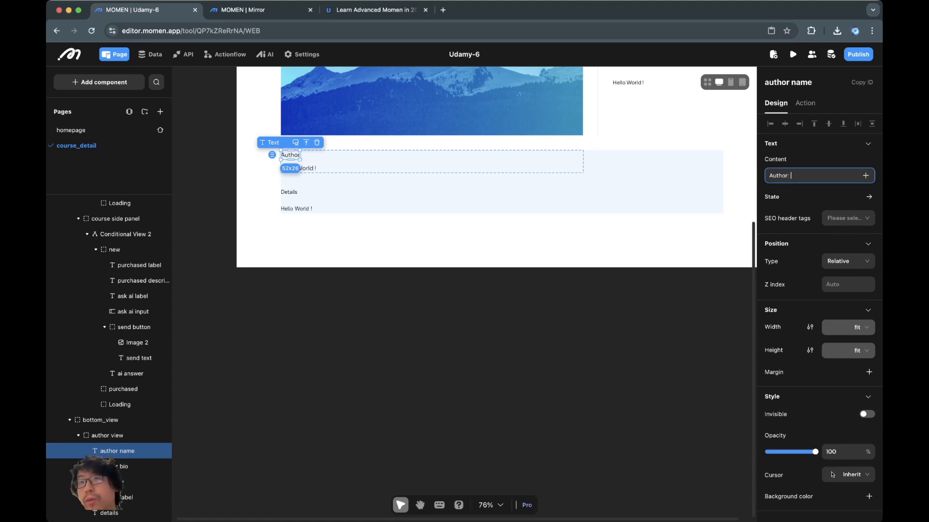
click(435, 241)
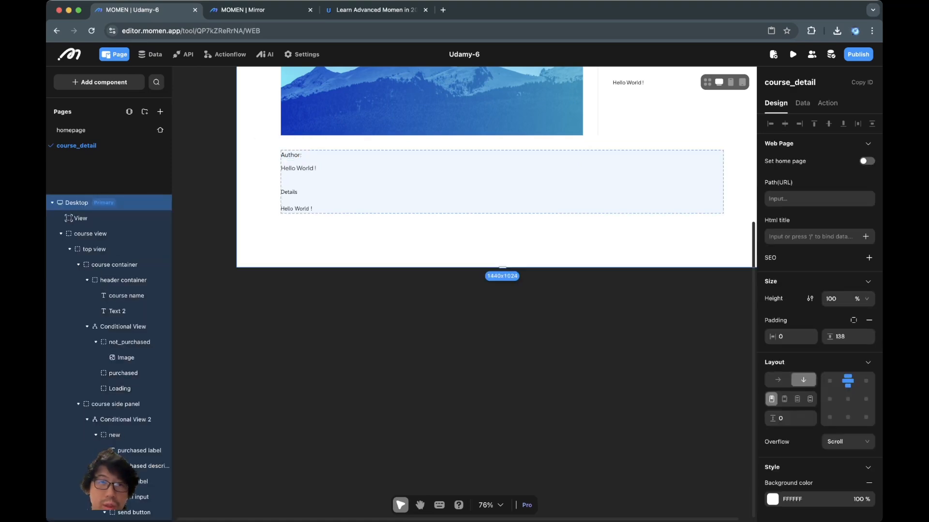
Select the Details heading and set its font to Plus Jakarta Sans.
click(432, 200)
click(289, 192)
click(812, 176)
scroll(803, 358, down, 4)
click(799, 361)
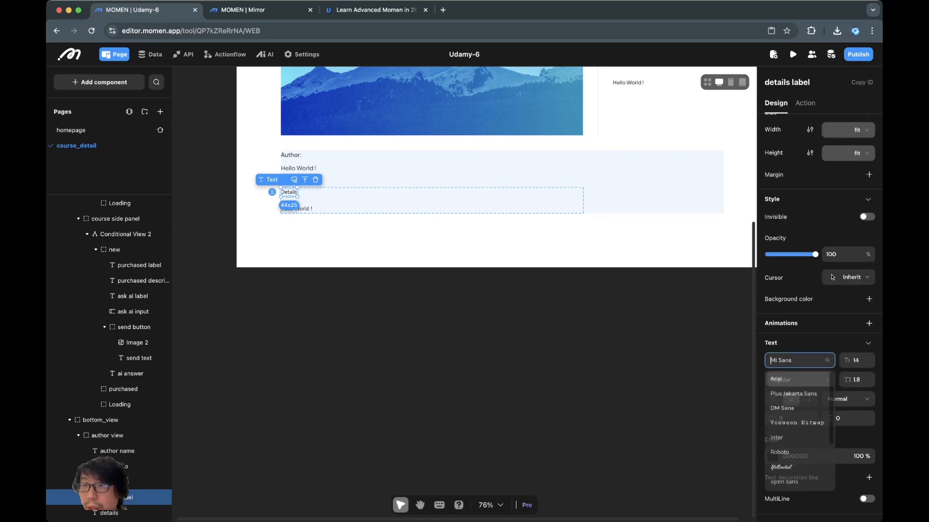
click(793, 395)
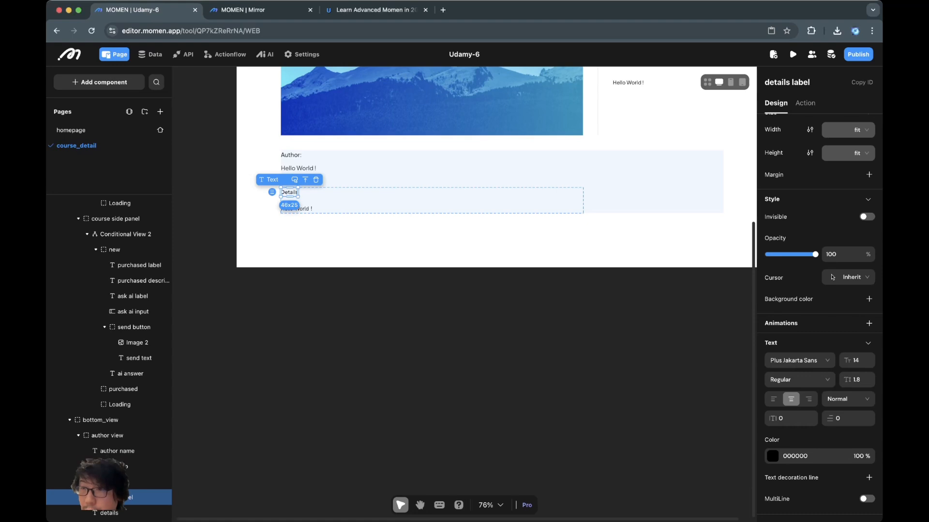
Make the Details heading bold at size 20.
click(869, 364)
key(super+a)
text(20)
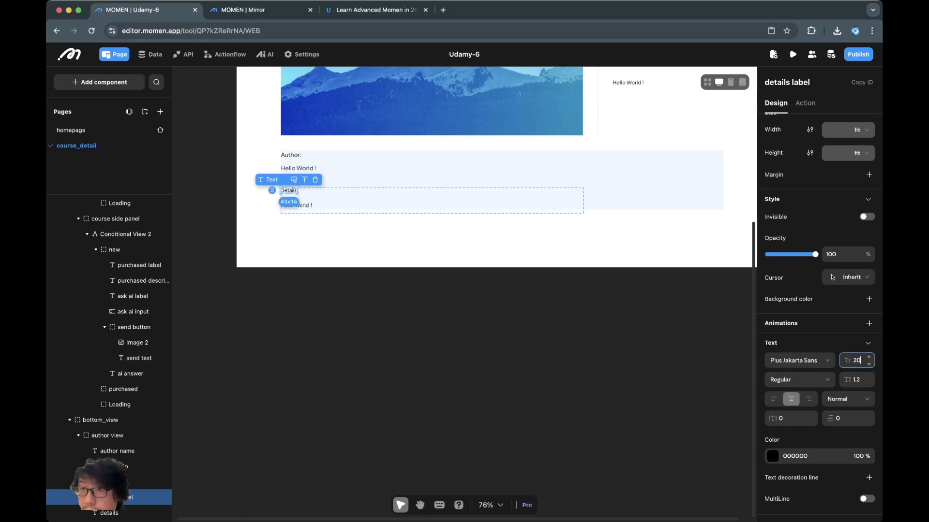
click(808, 381)
click(783, 429)
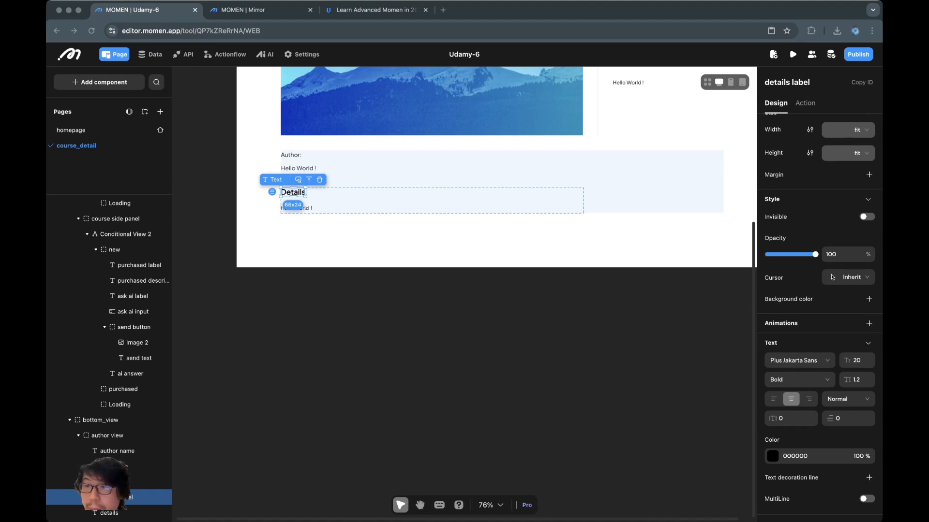
Set the Details heading line height to 1.8.
click(869, 377)
text(1.8)
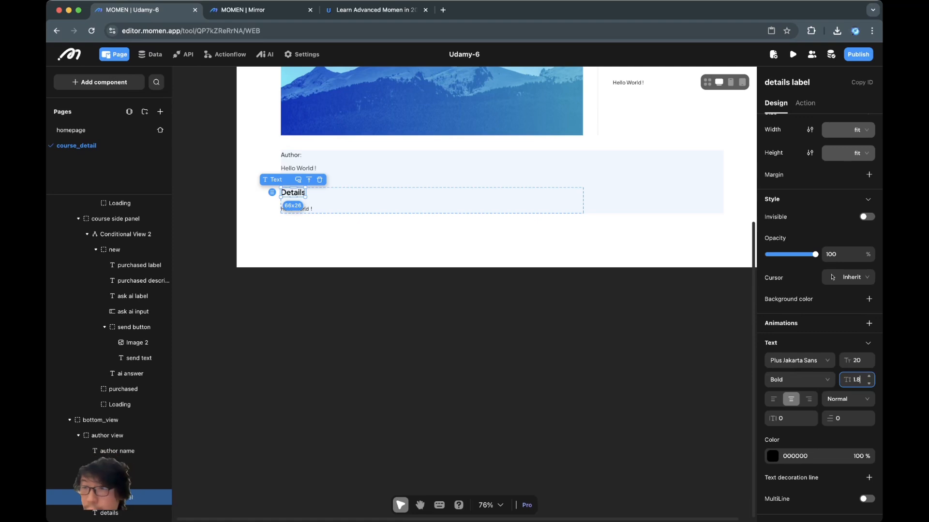
key(Return)
click(513, 247)
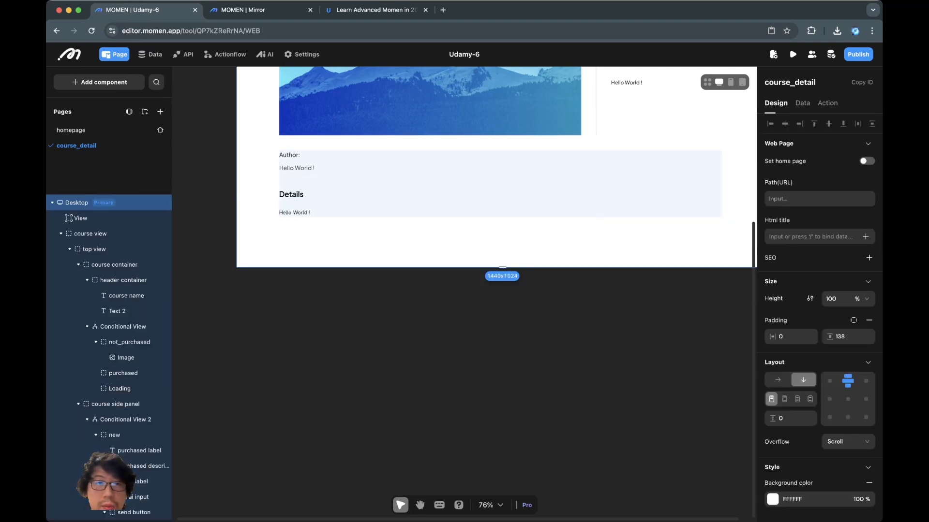
click(291, 194)
click(301, 213)
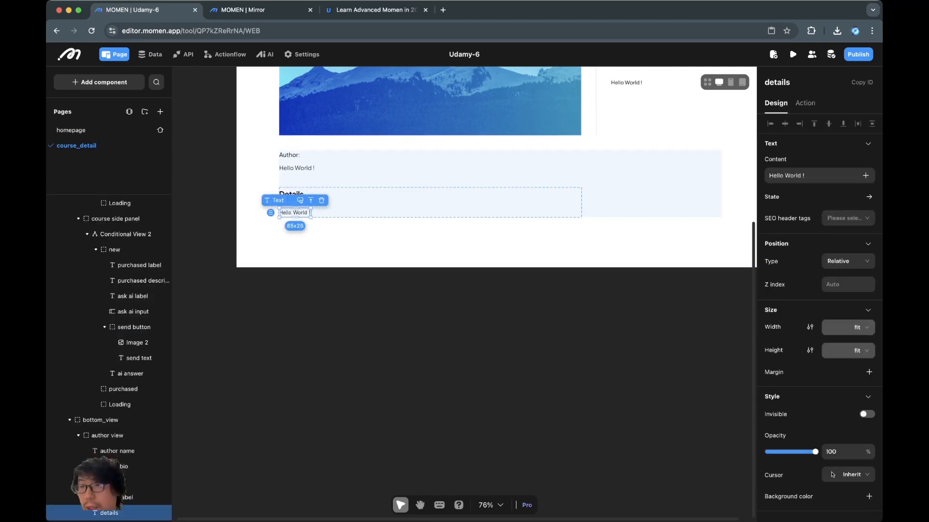
Set the details text to Plus Jakarta Sans at size 16.
scroll(817, 314, down, 2)
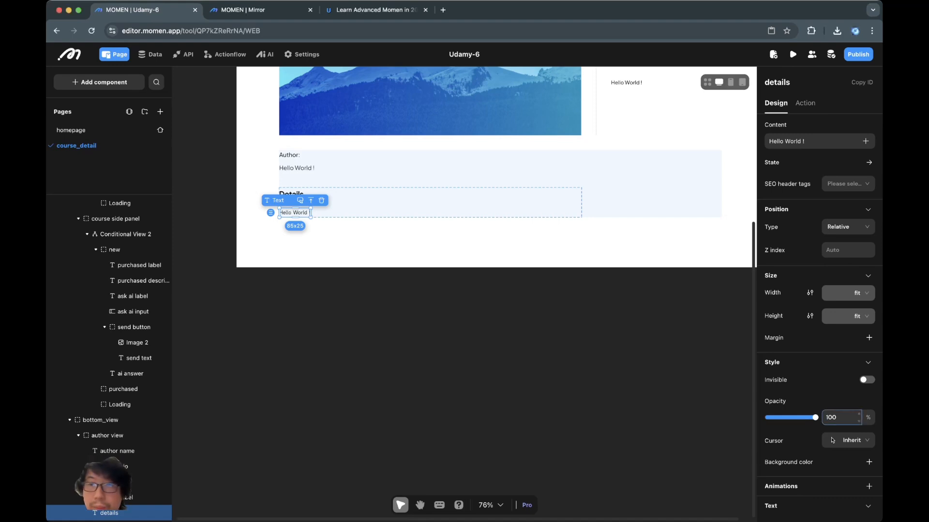
scroll(817, 315, down, 5)
click(799, 361)
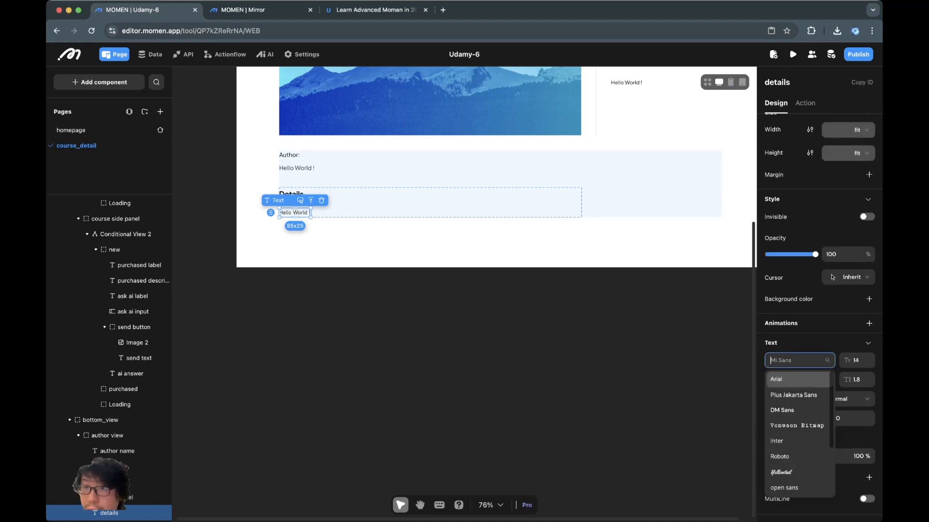
click(794, 395)
click(869, 357)
click(869, 357)
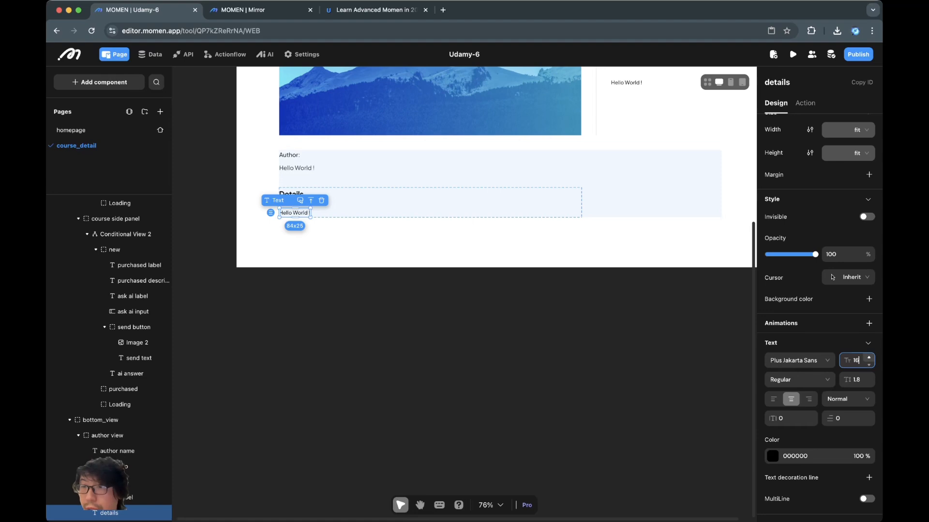
key(super+Tab)
Give the details text a 1.6 line height.
click(856, 380)
double_click(856, 380)
text(1.6)
key(Return)
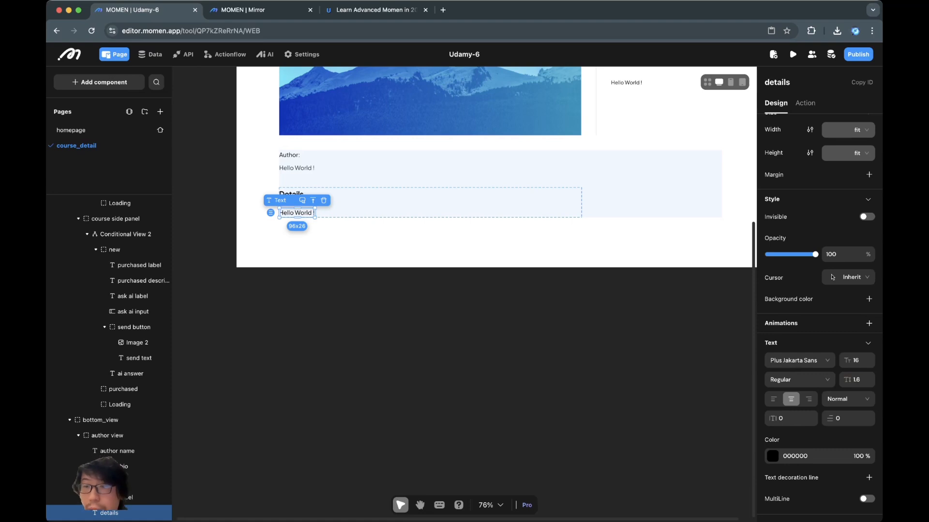
Pick a text colour for the details text from the colour swatches.
click(804, 456)
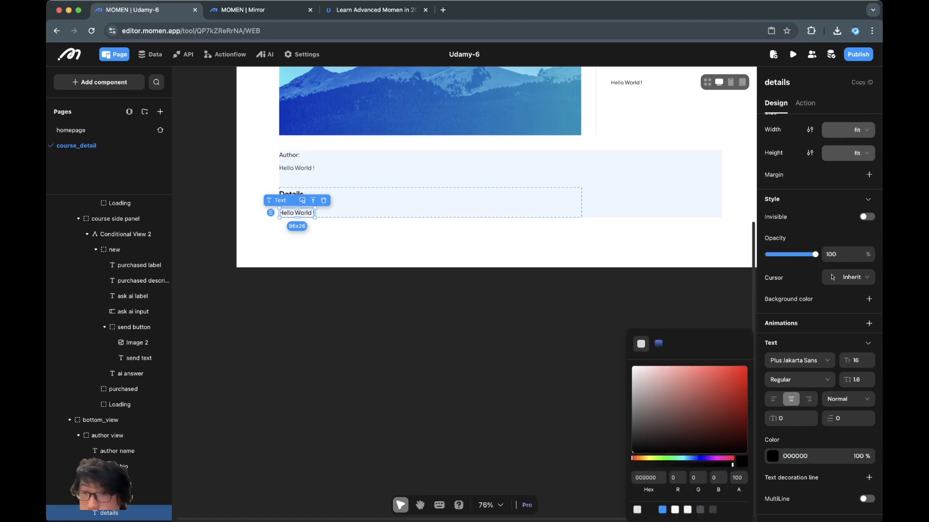
click(649, 510)
click(551, 411)
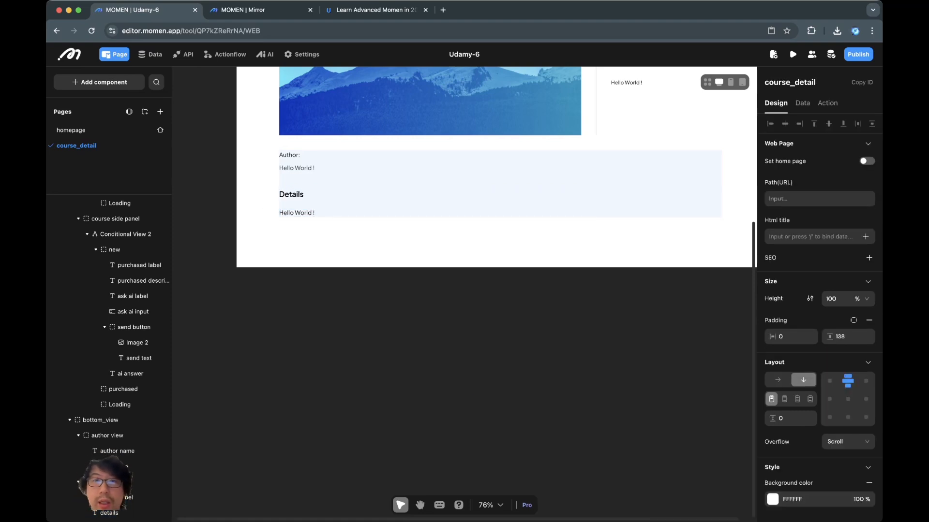
click(522, 163)
click(624, 181)
Remove the background colour from the bottom section, details block and author block.
scroll(819, 338, down, 6)
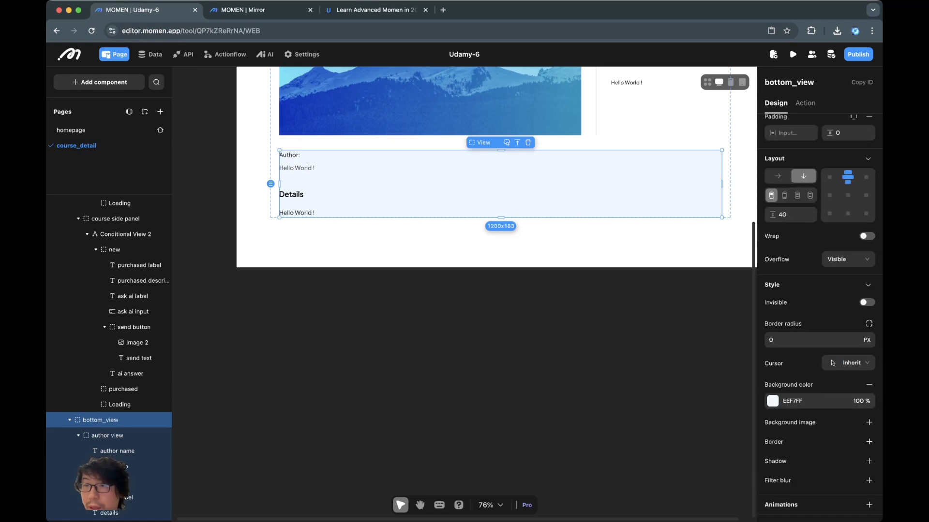
click(869, 385)
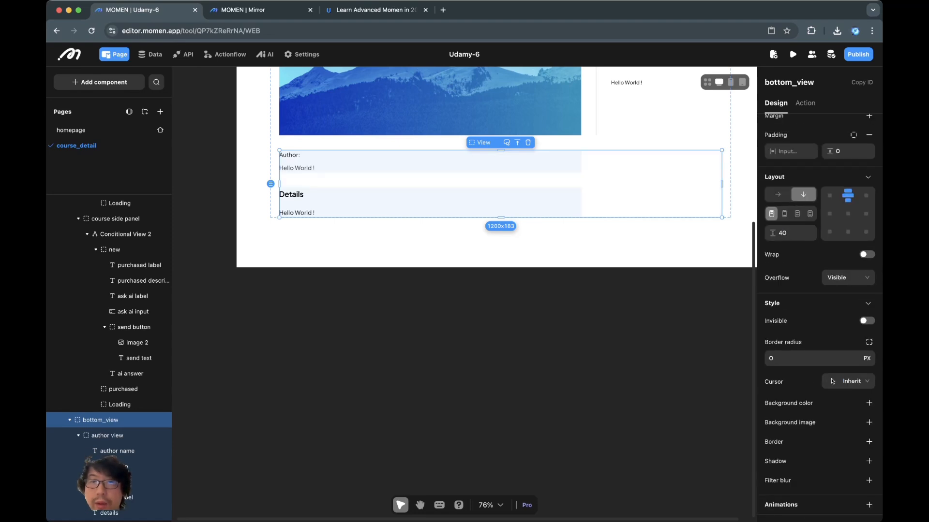
click(542, 204)
scroll(847, 424, down, 6)
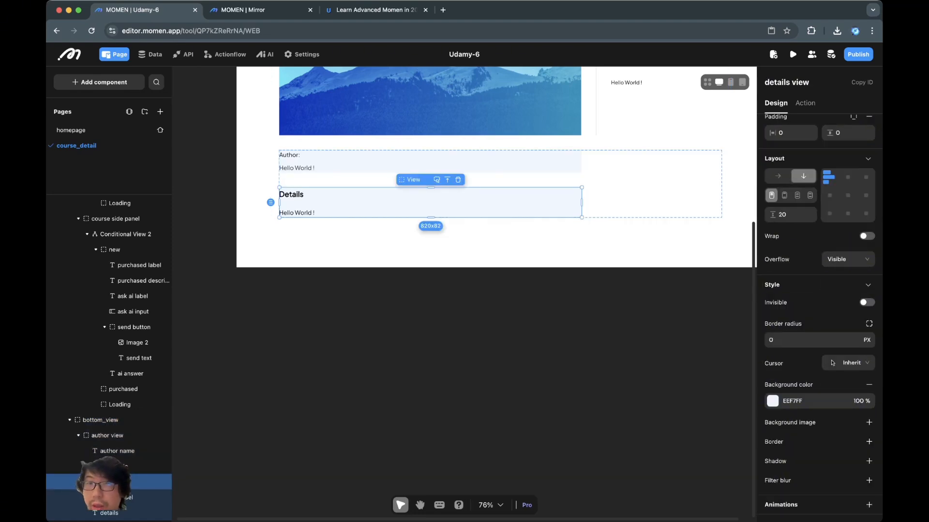
click(869, 385)
click(542, 164)
scroll(861, 400, down, 6)
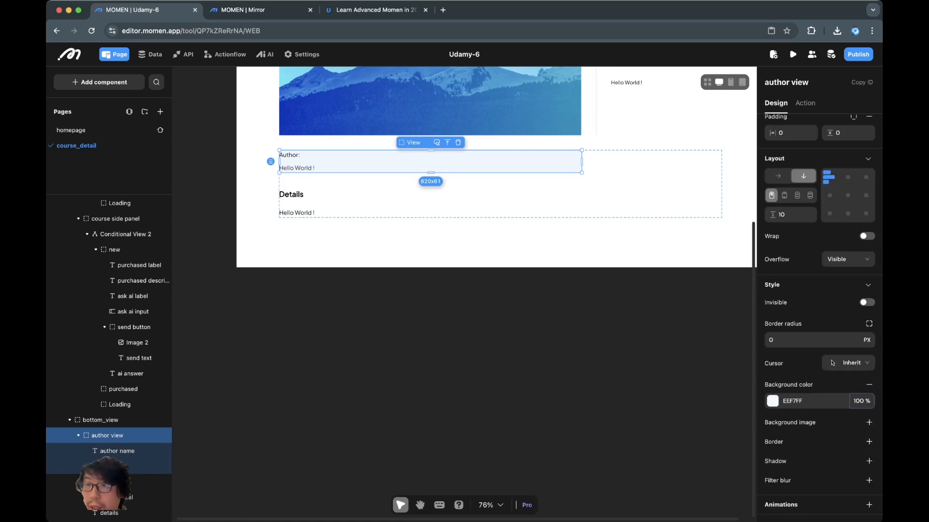
click(869, 384)
click(614, 334)
Review the canvas, then bring up the live published Udamy course page.
scroll(614, 334, up, 2)
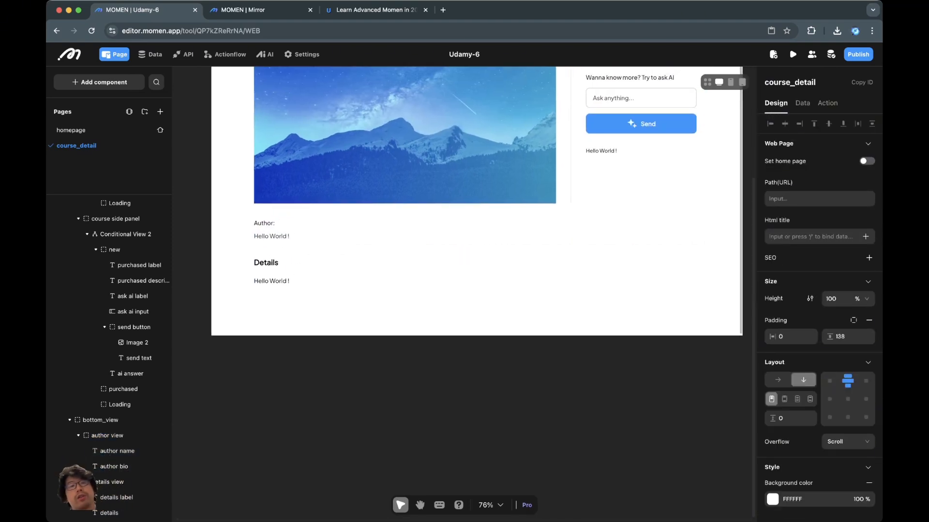
scroll(474, 217, up, 3)
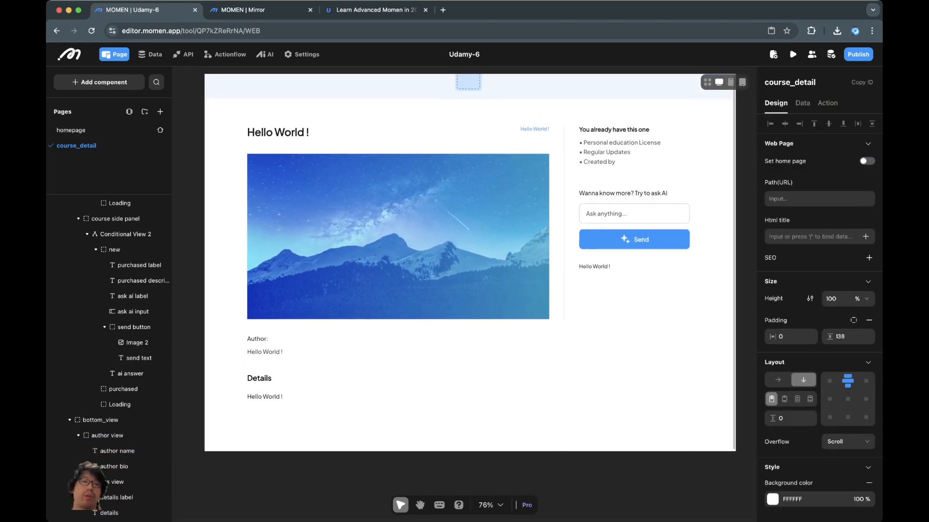
scroll(399, 237, right, 1)
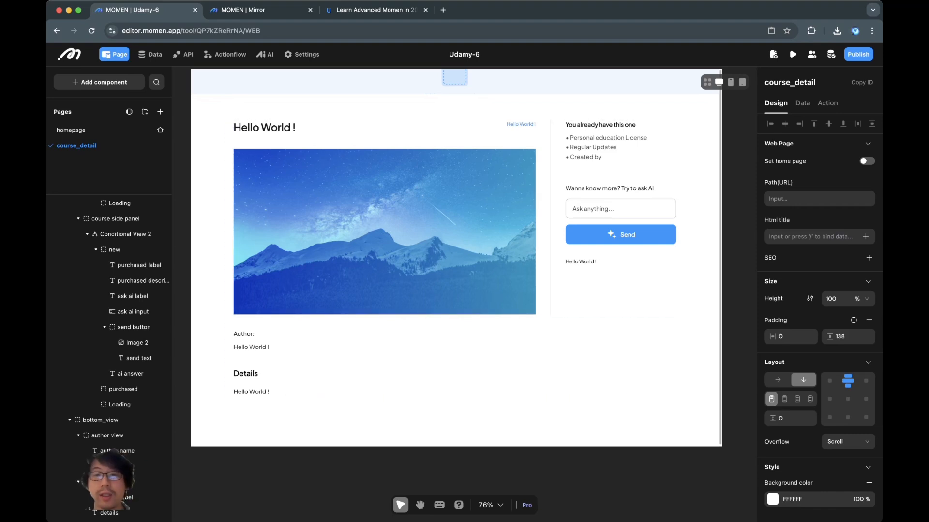
click(621, 293)
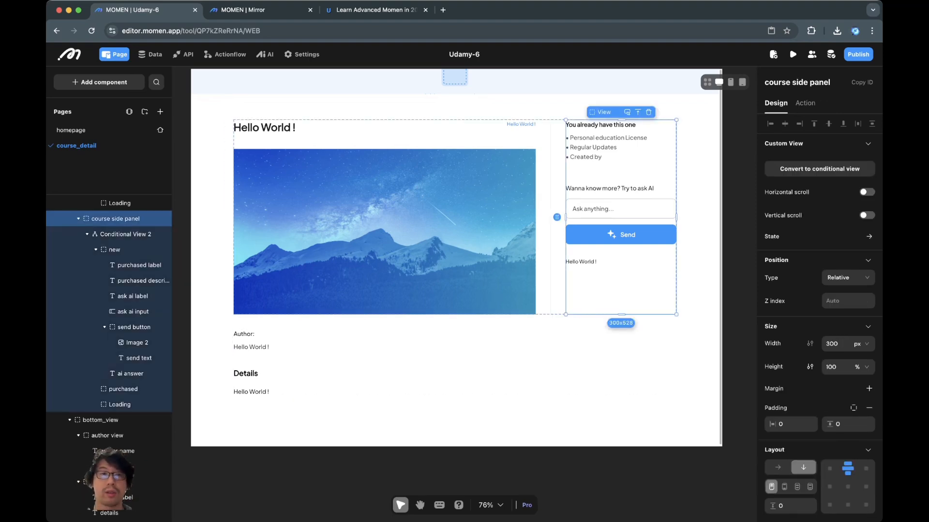
click(379, 11)
Go to the Udamy home page and open the 5-Minute Momen Quick Start course.
scroll(400, 291, up, 2)
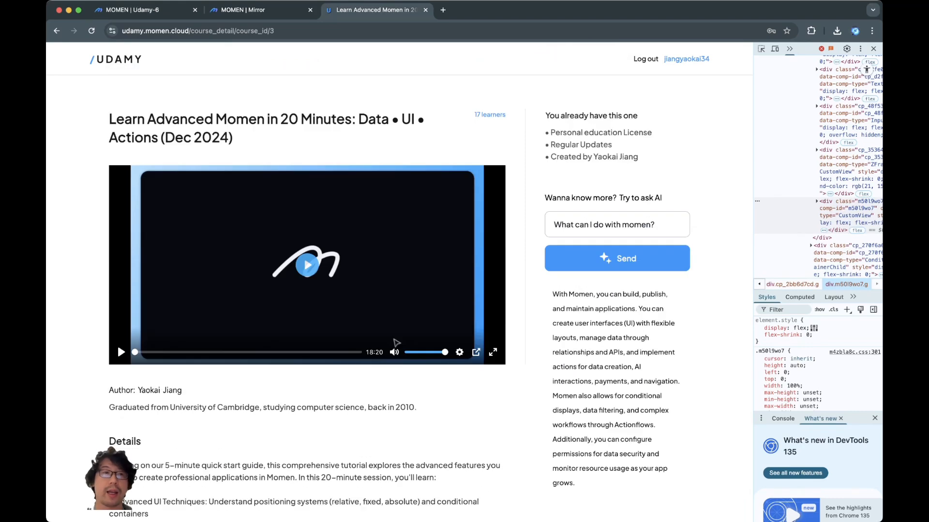
click(116, 59)
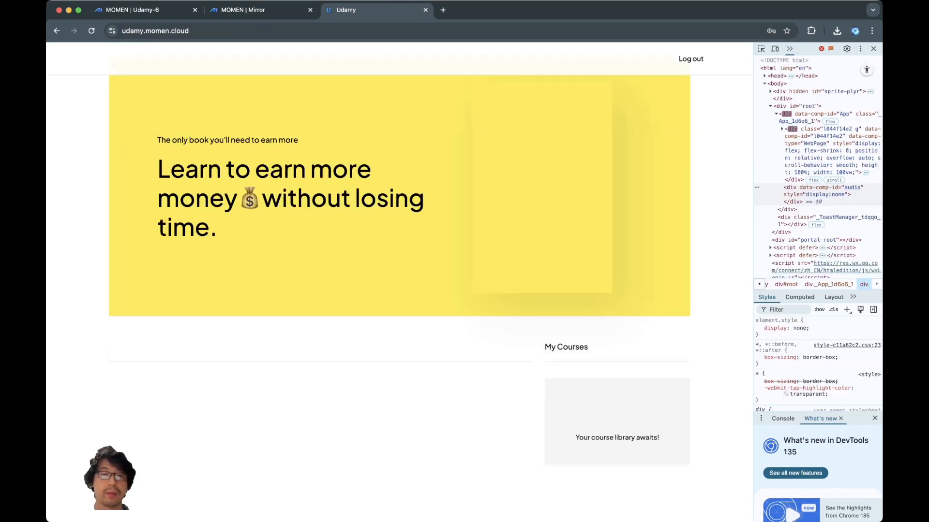
click(321, 435)
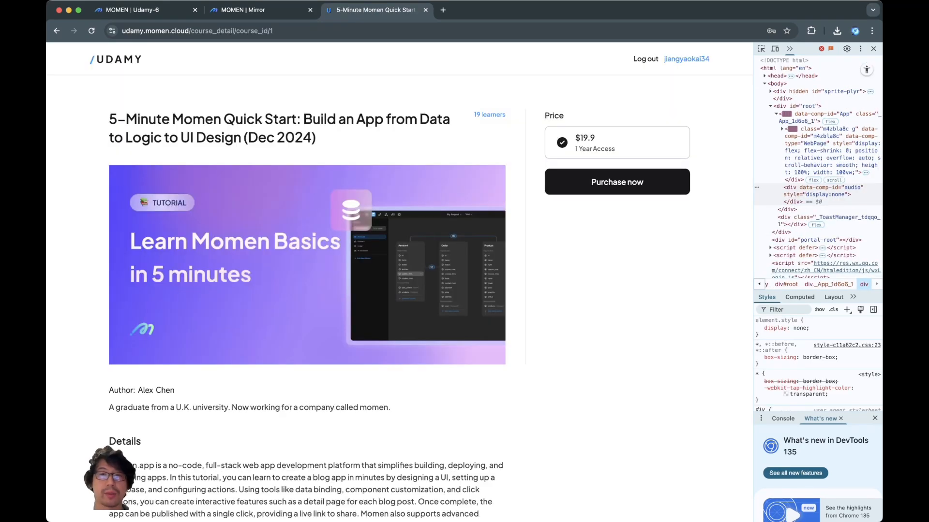
scroll(321, 387, down, 2)
scroll(321, 290, up, 1)
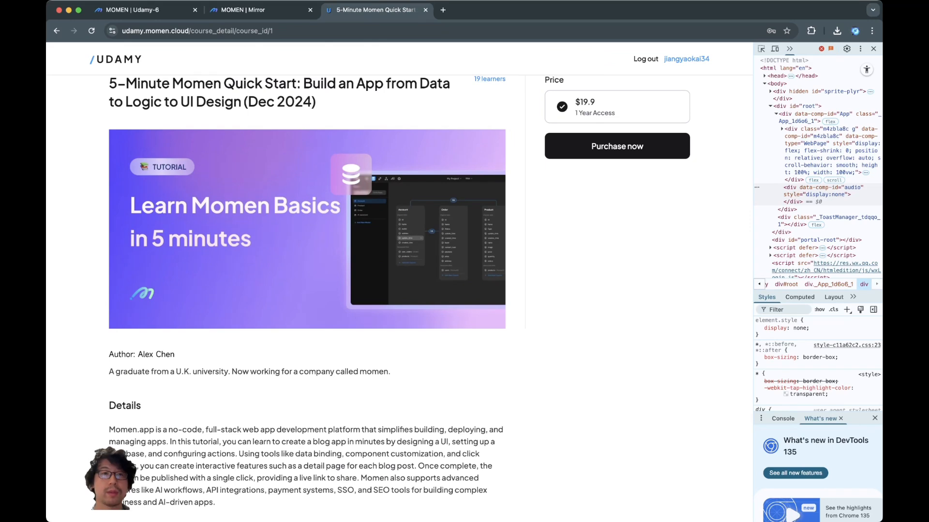